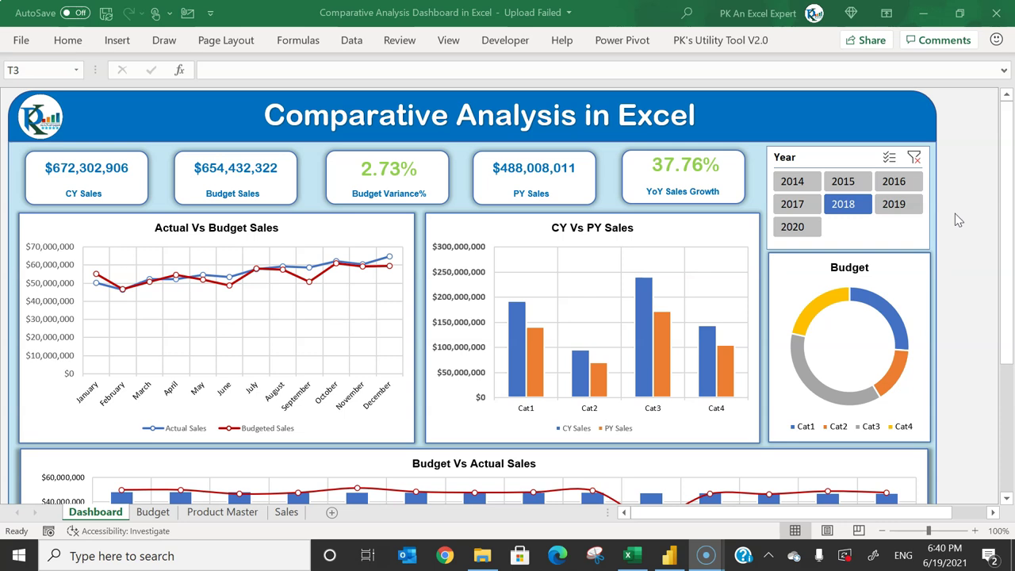
- Switch to Power BI Desktop to view the Comparative Analysis Dashboard there and return to the Excel workbook
click(678, 557)
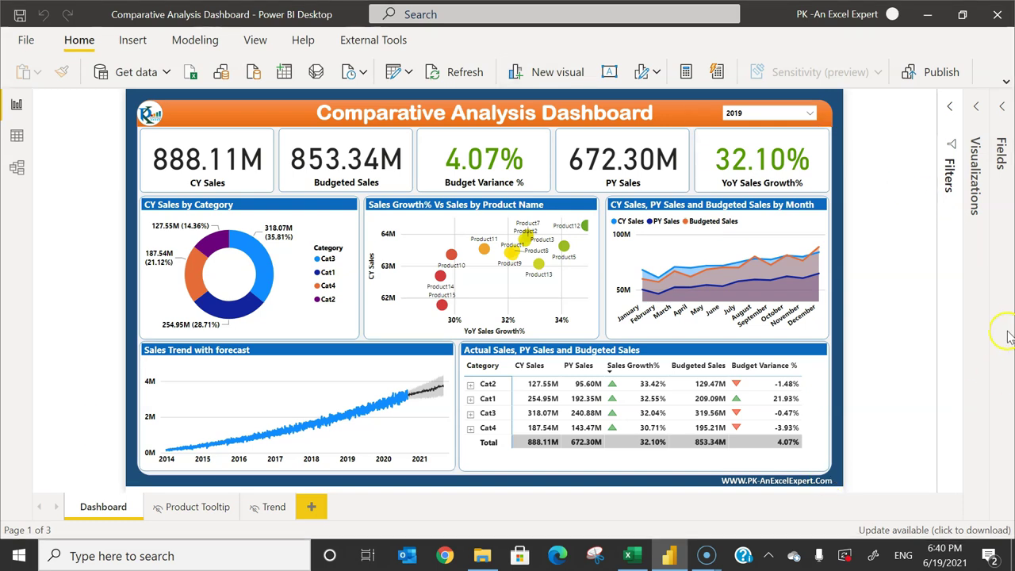
click(924, 14)
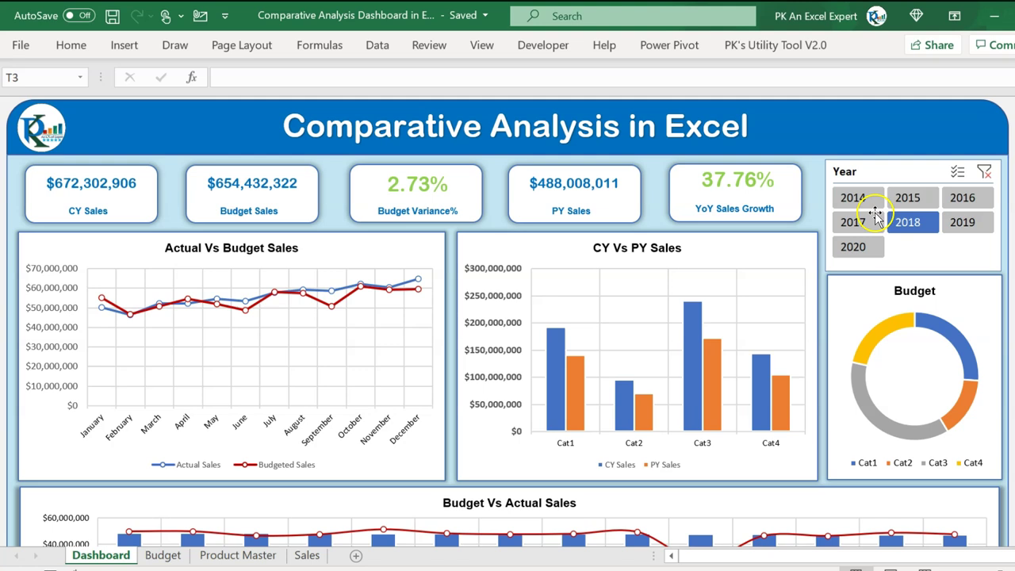
- Filter the dashboard by year, trying 2019 and 2020 and ending on 2017
click(975, 224)
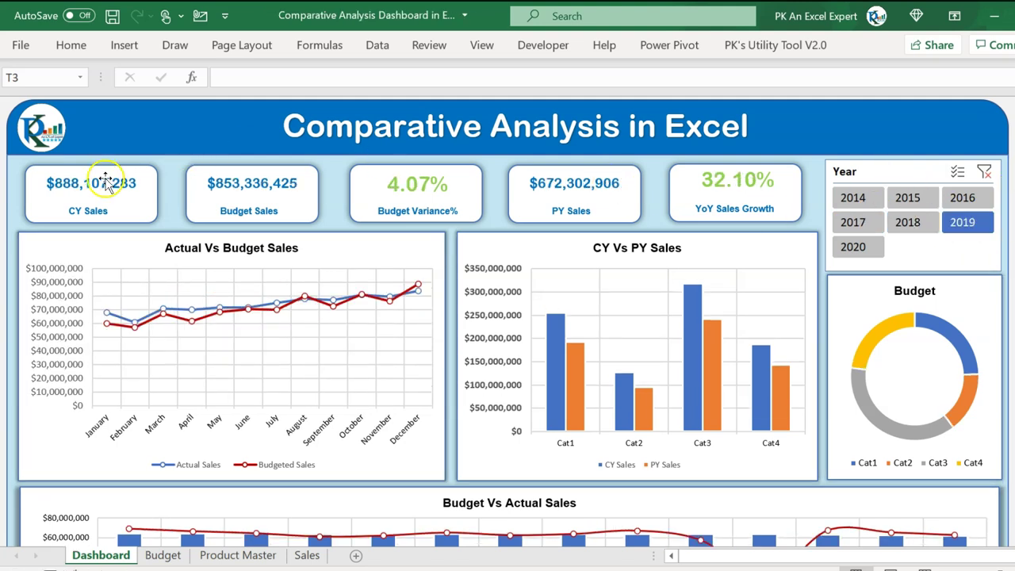
click(858, 250)
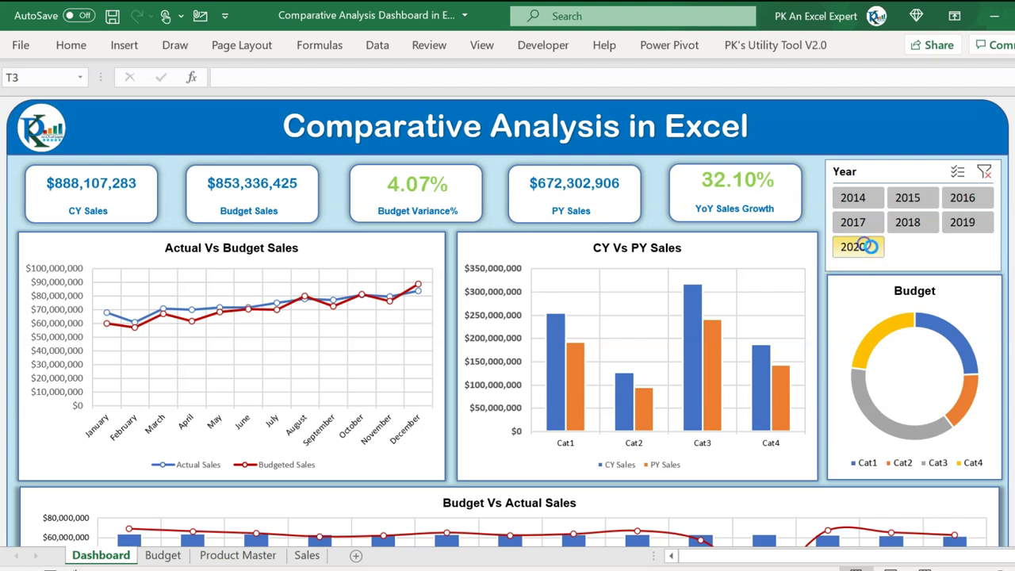
click(865, 223)
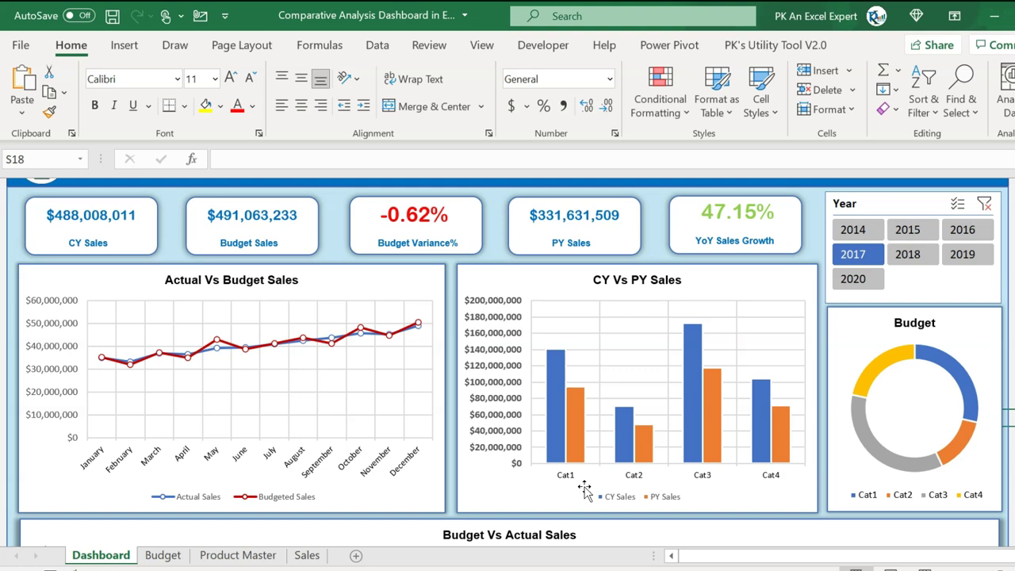
- Go to the Budget sheet and examine its Month, ProductId and Budgeted Amt columns
mouse_move(780, 460)
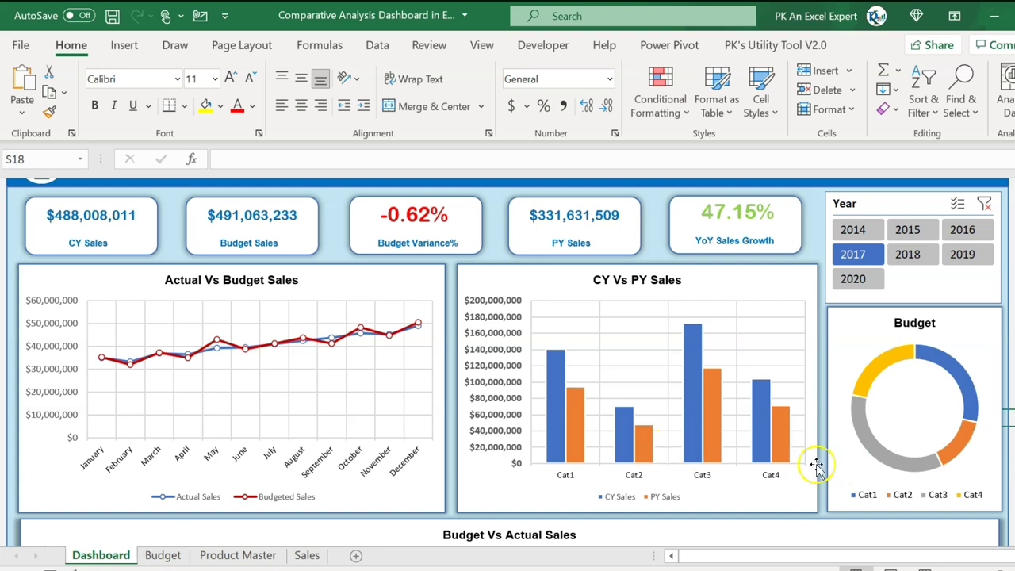
click(164, 555)
click(203, 367)
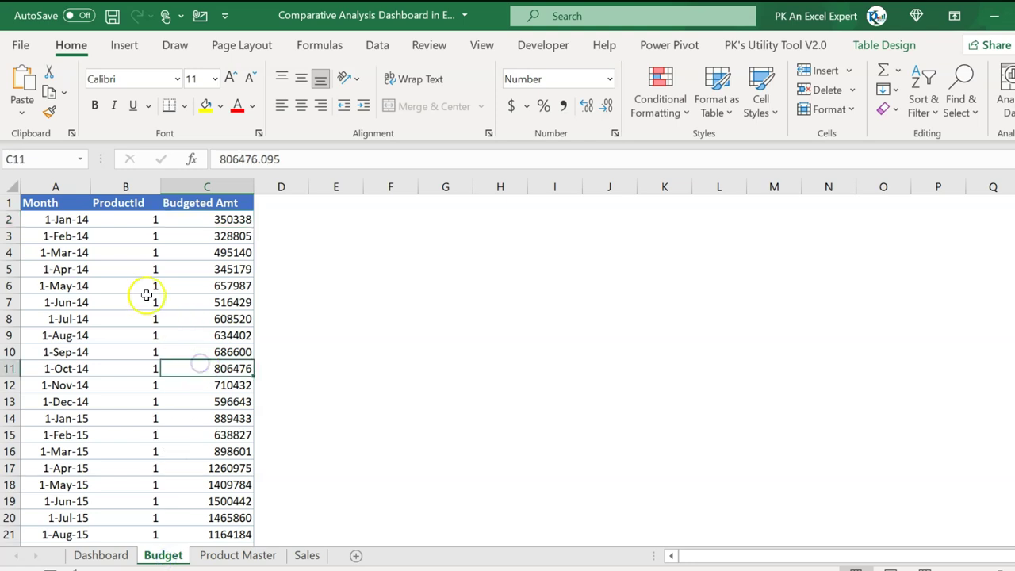
drag(60, 221, 56, 385)
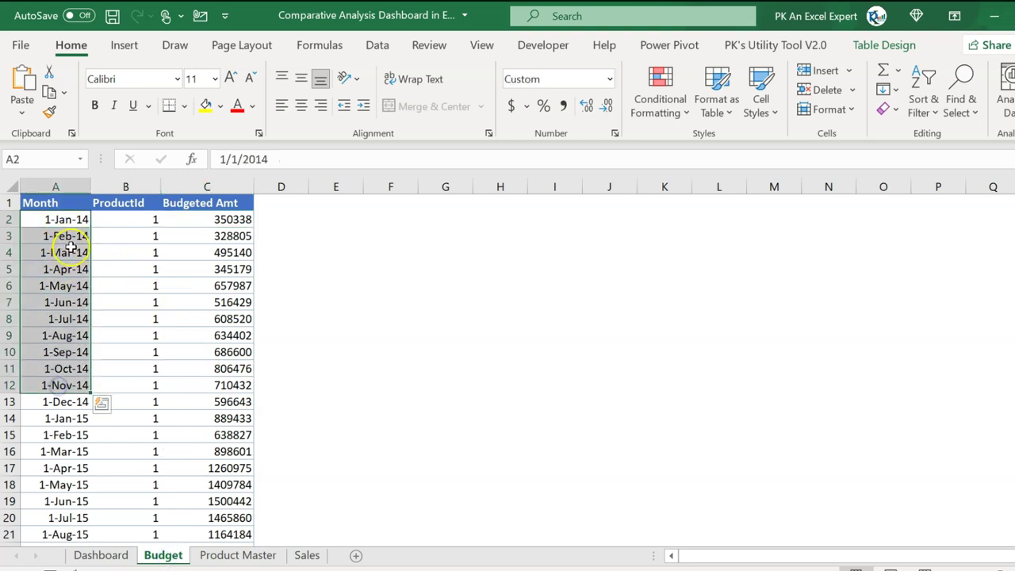
click(73, 222)
drag(132, 218, 122, 356)
drag(206, 204, 219, 343)
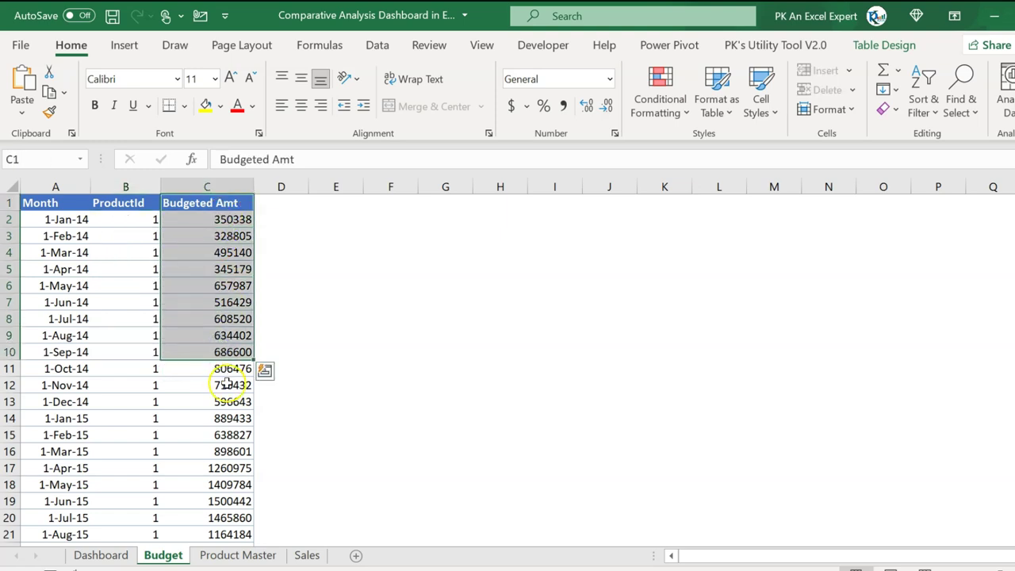
- Go to the Product Master sheet and examine its ProductId, Product Name and Category columns
click(241, 555)
click(329, 306)
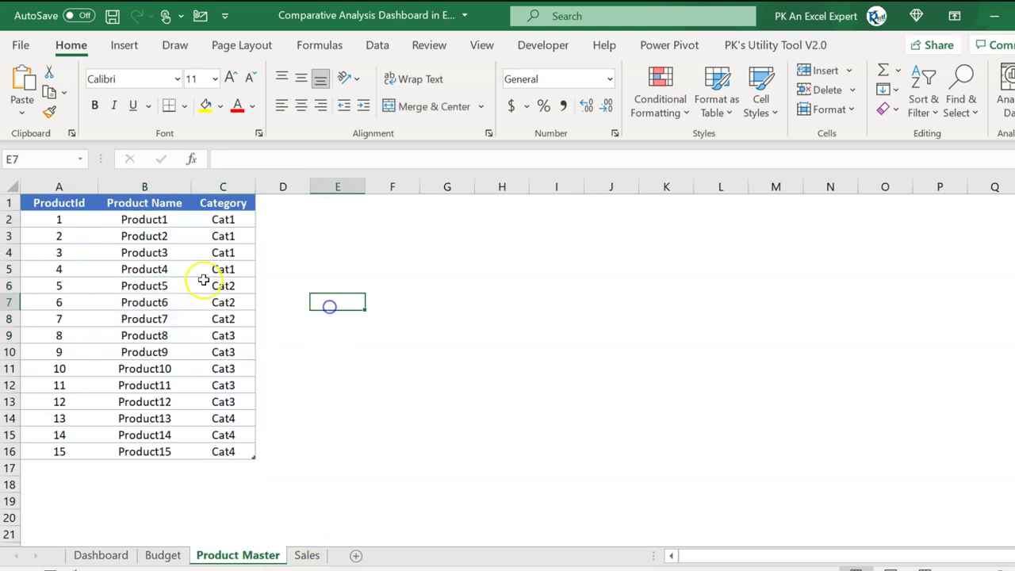
drag(59, 222, 58, 451)
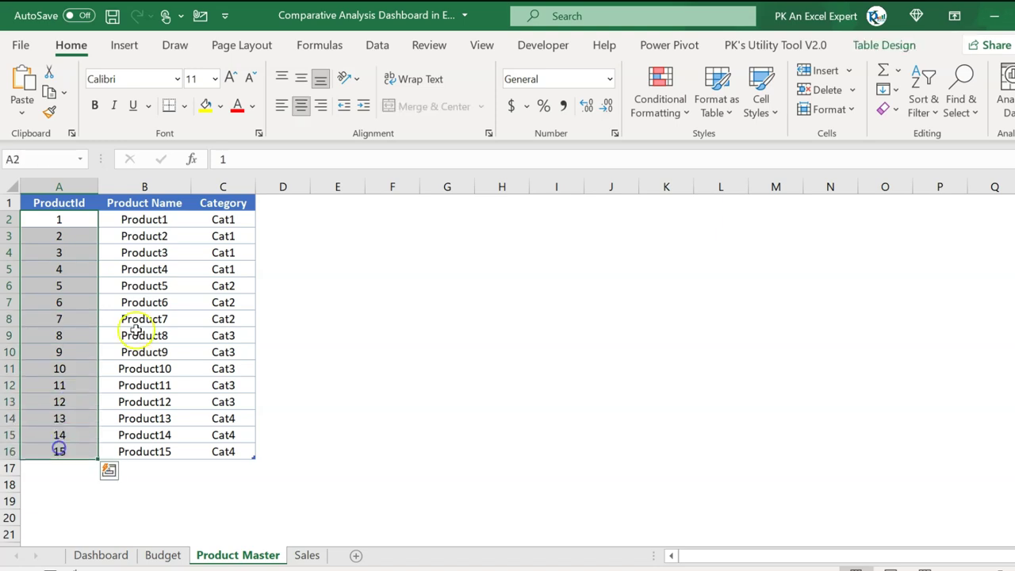
drag(157, 221, 158, 418)
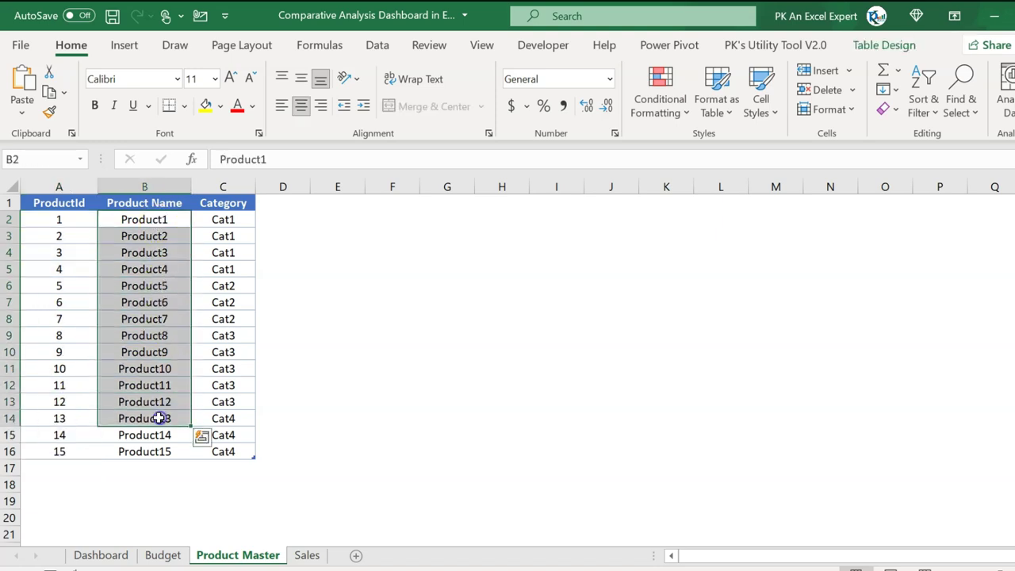
drag(235, 221, 234, 329)
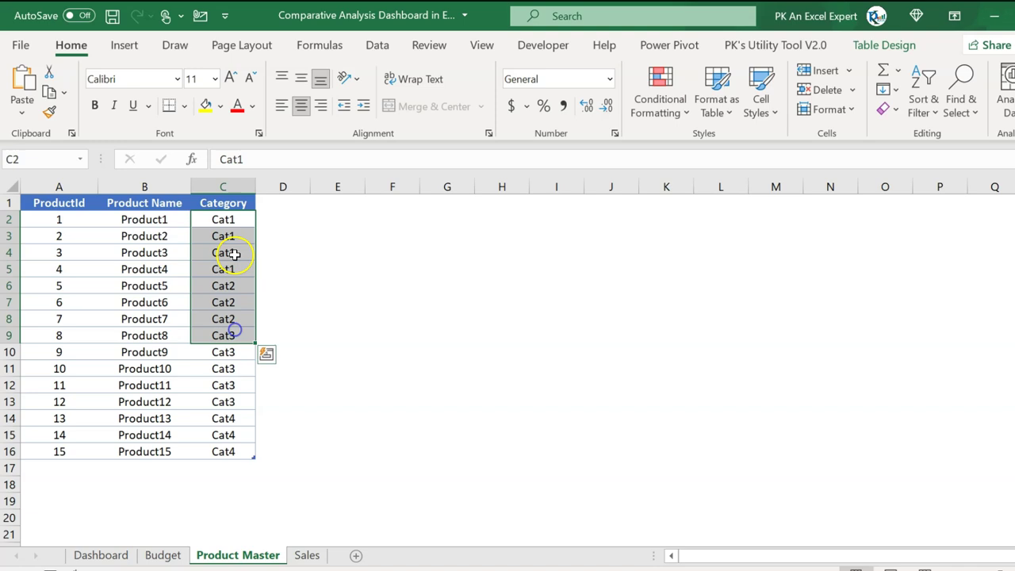
- Highlight the Cat1, Cat2 and Cat3 category groups to review which products belong to each
click(243, 221)
drag(229, 224, 231, 270)
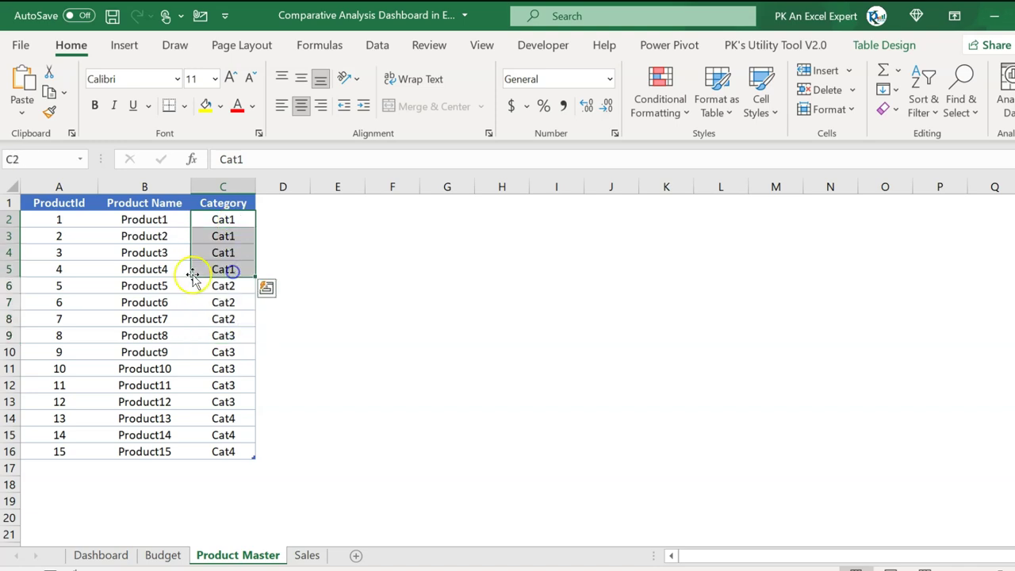
drag(164, 272, 161, 217)
drag(226, 219, 238, 318)
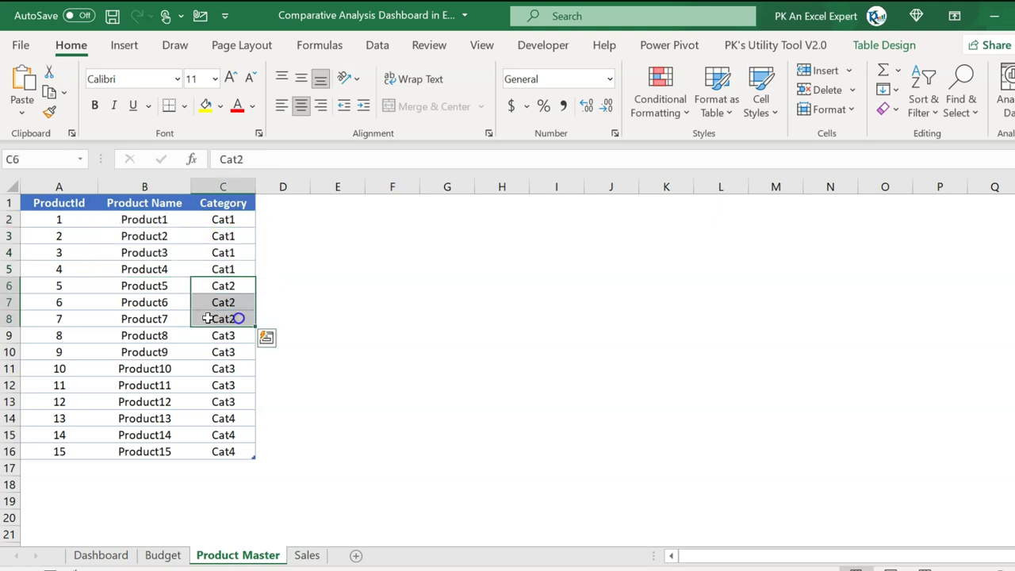
drag(166, 286, 226, 400)
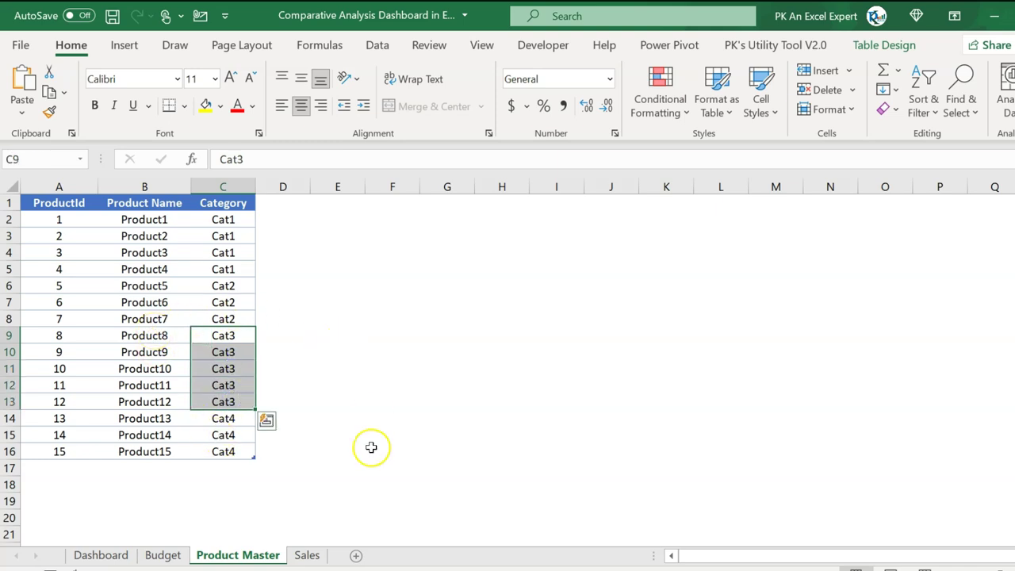
- Go to the Sales sheet and examine its Date, ProductId and Sale Amount columns
click(306, 555)
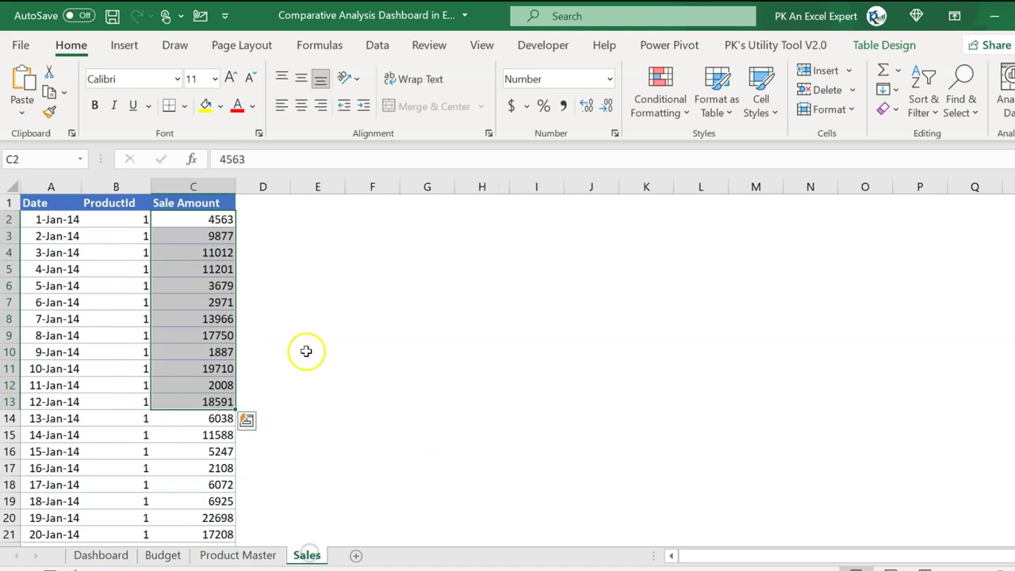
click(181, 253)
drag(50, 220, 49, 336)
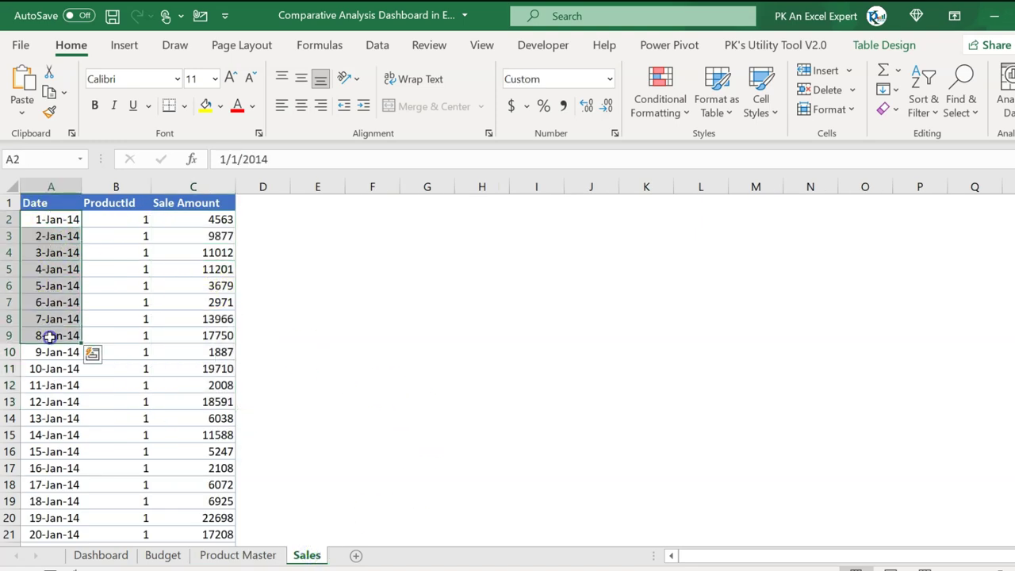
drag(120, 232, 121, 324)
drag(225, 220, 215, 268)
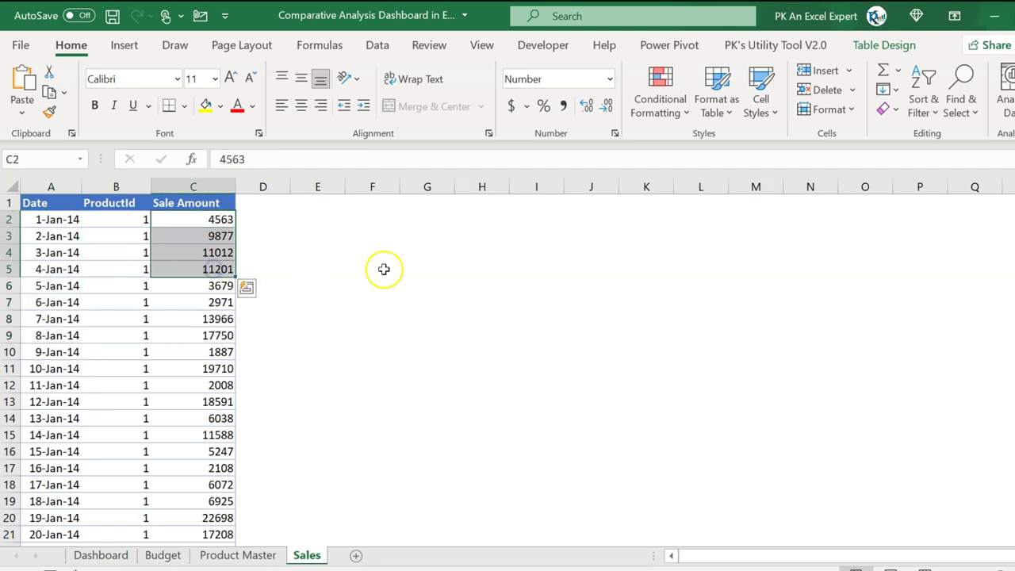
- Return to the Dashboard sheet and drill down into Cat1 in the CY Vs PY Sales chart
click(100, 555)
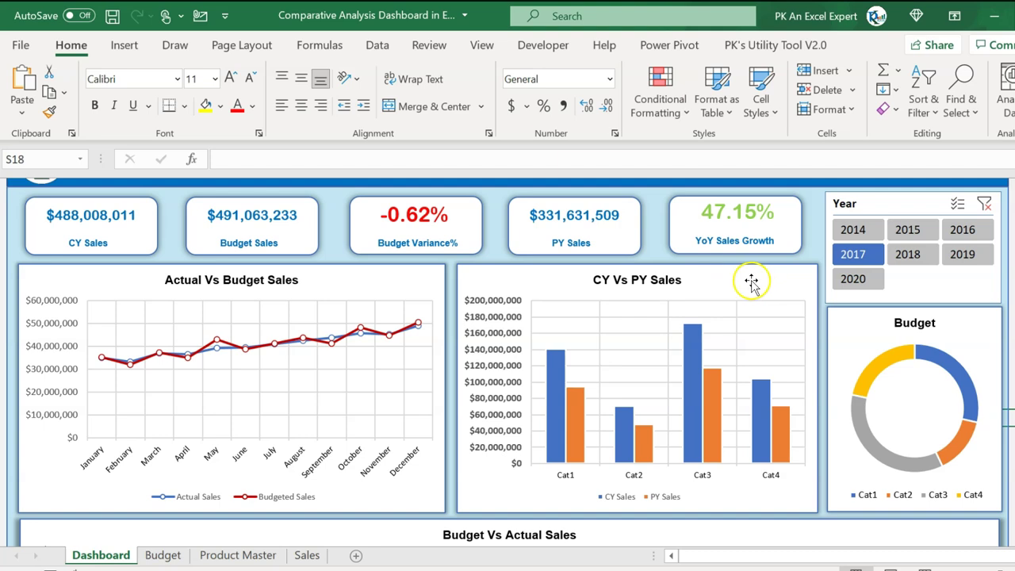
mouse_move(554, 428)
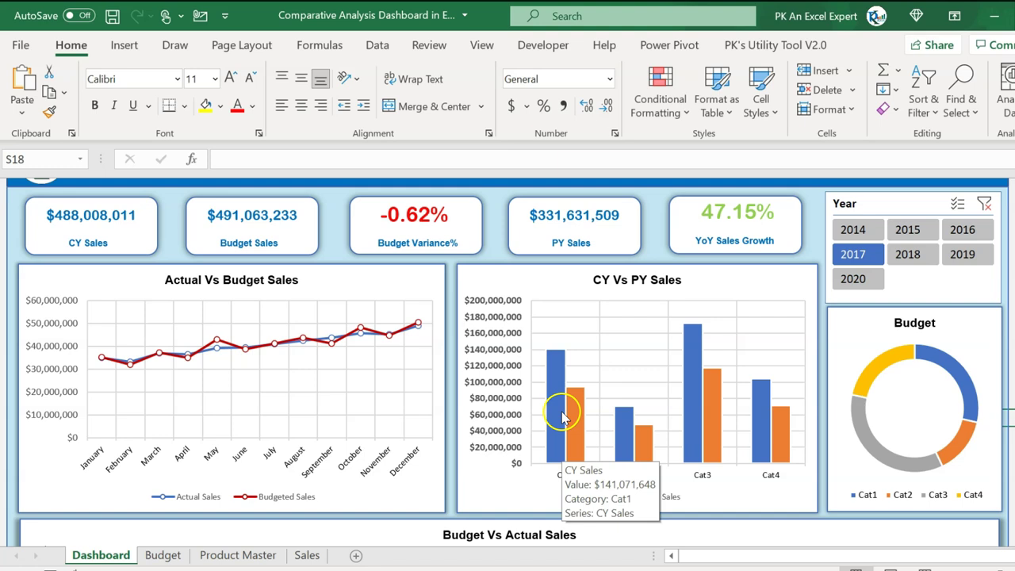
click(563, 420)
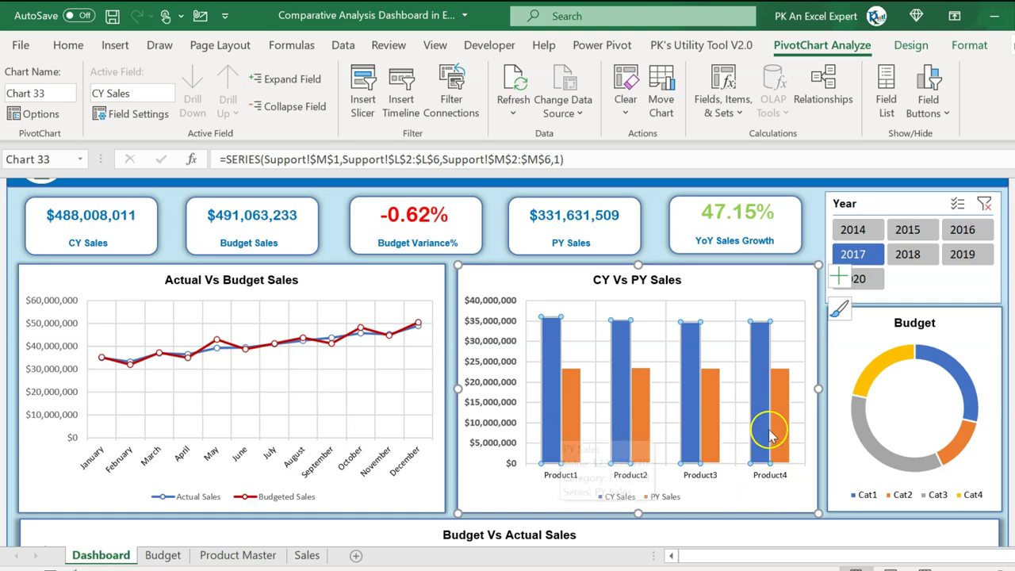
- Select the Product1 CY Sales bar and drill the CY Vs PY Sales chart back up to Category
click(693, 499)
click(552, 416)
click(552, 415)
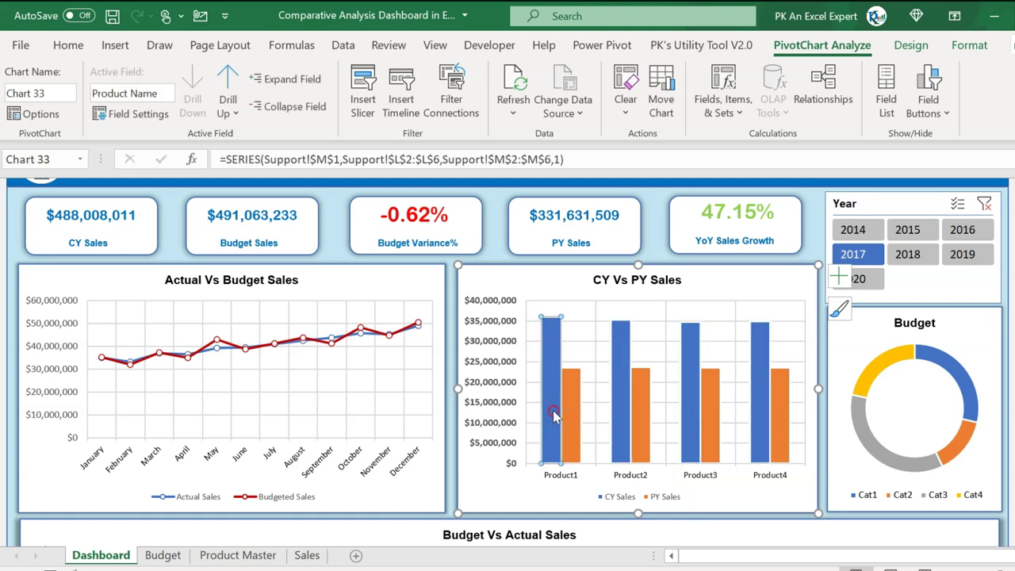
right_click(552, 410)
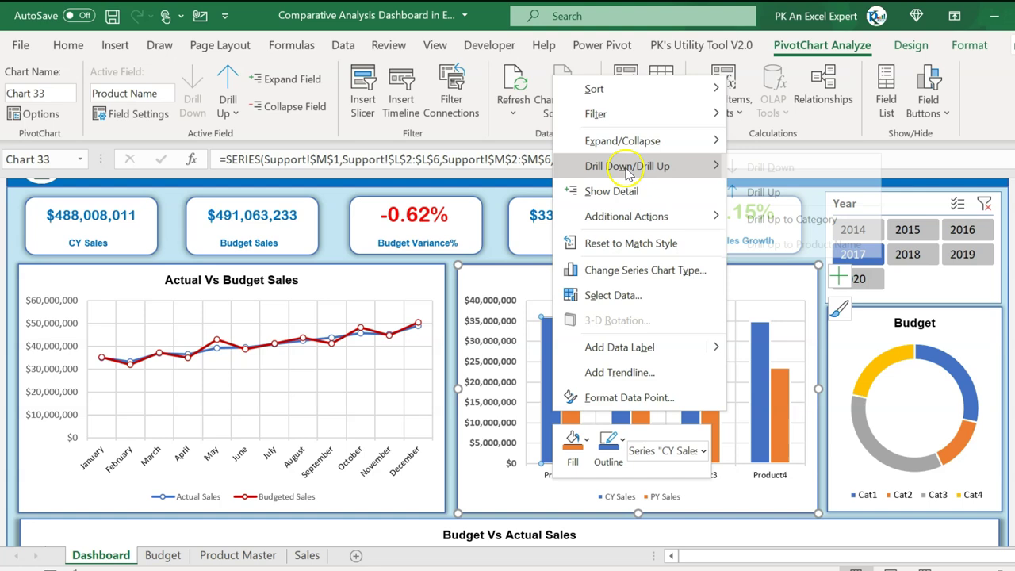
mouse_move(619, 168)
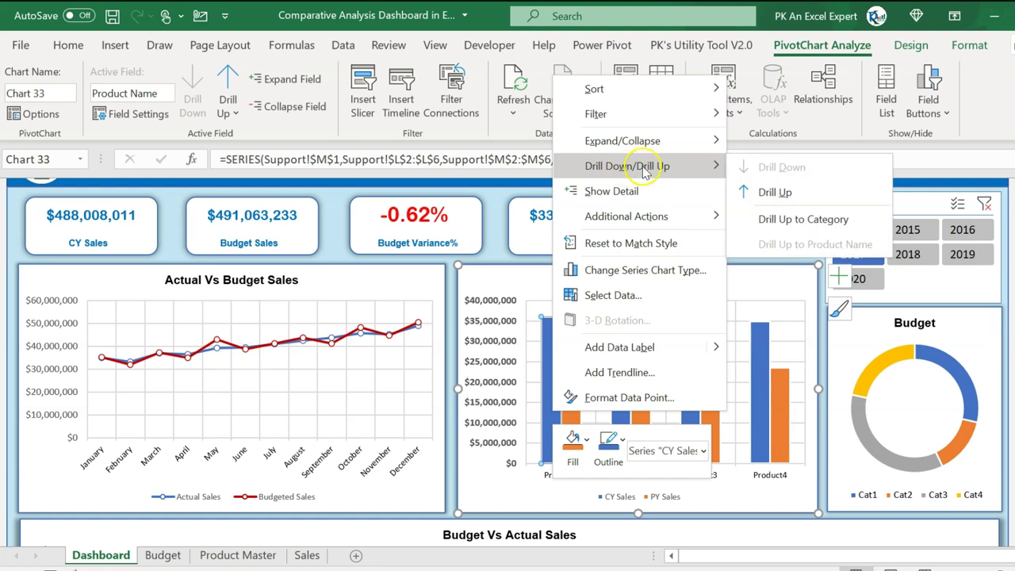
click(793, 221)
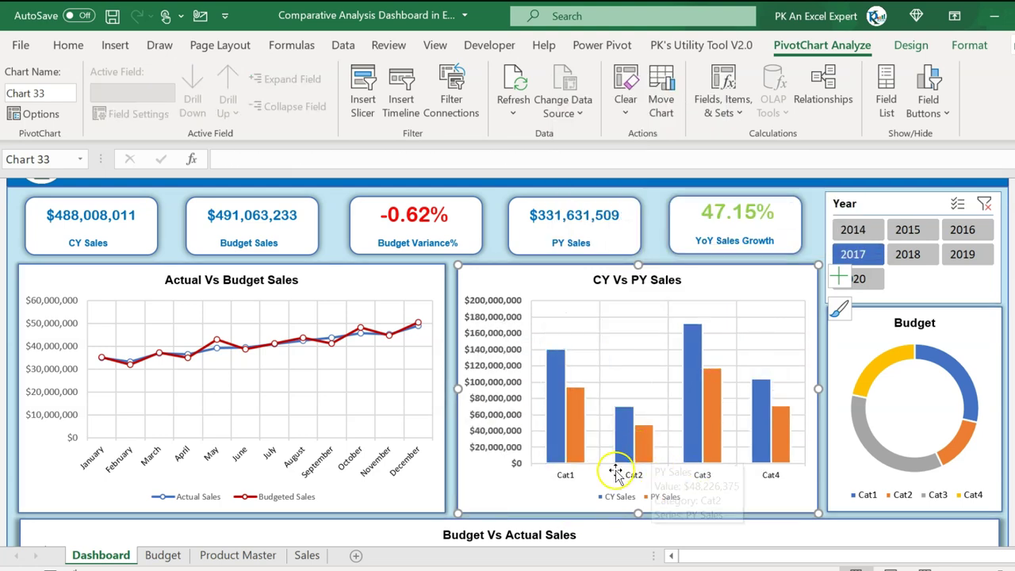
- Drill down into Cat2 in the CY Vs PY Sales chart
click(665, 456)
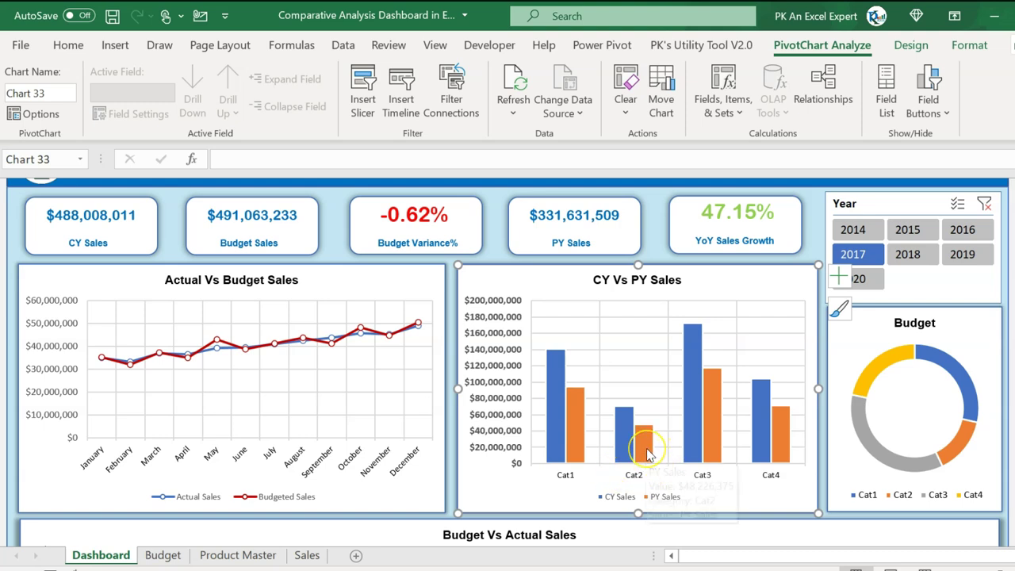
mouse_move(647, 454)
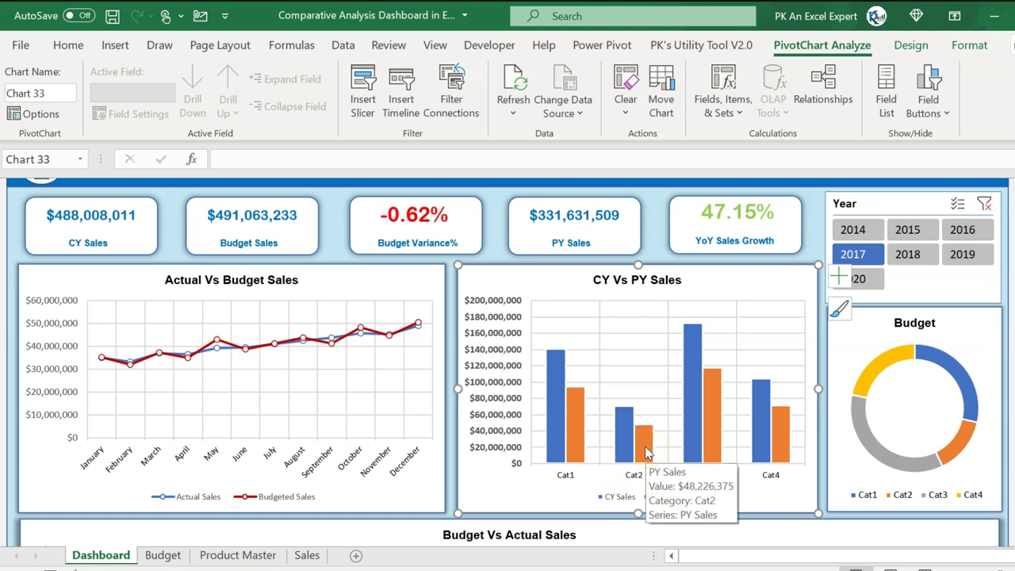
double_click(645, 449)
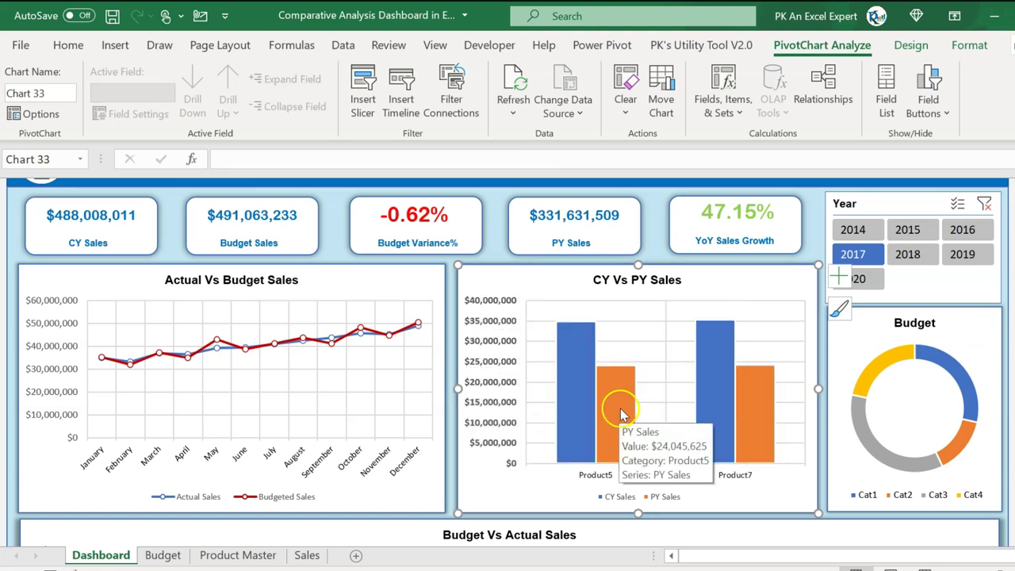
- Select the Product5 PY Sales bar and drill the chart back up from product level to Category
click(623, 411)
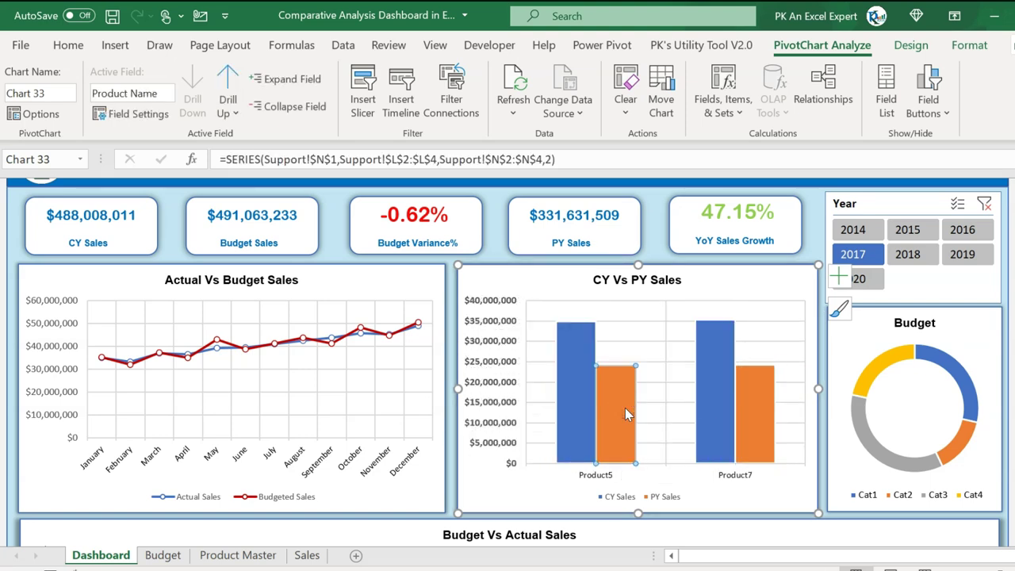
right_click(626, 414)
key(Escape)
click(623, 417)
click(622, 410)
click(230, 115)
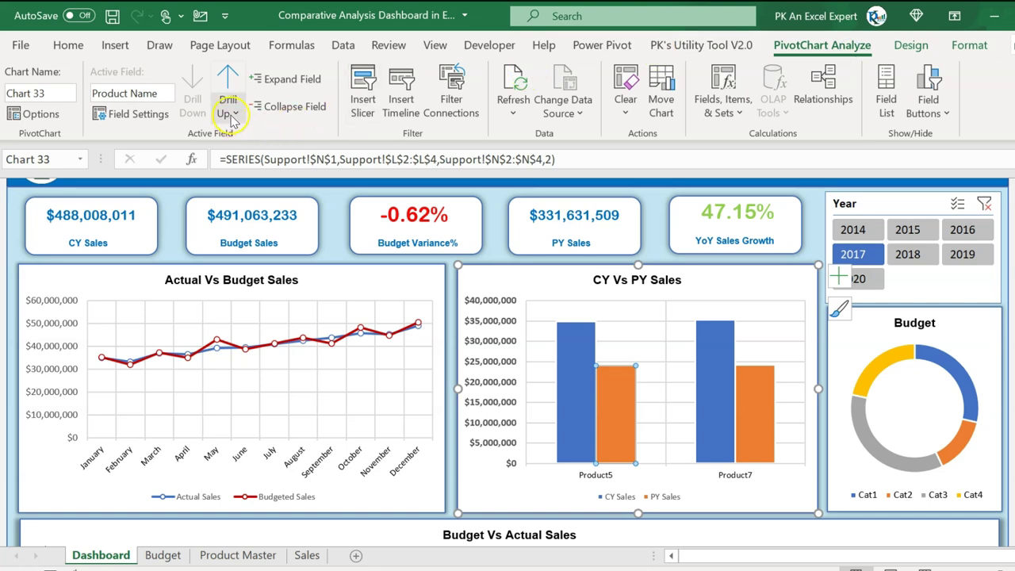
click(233, 113)
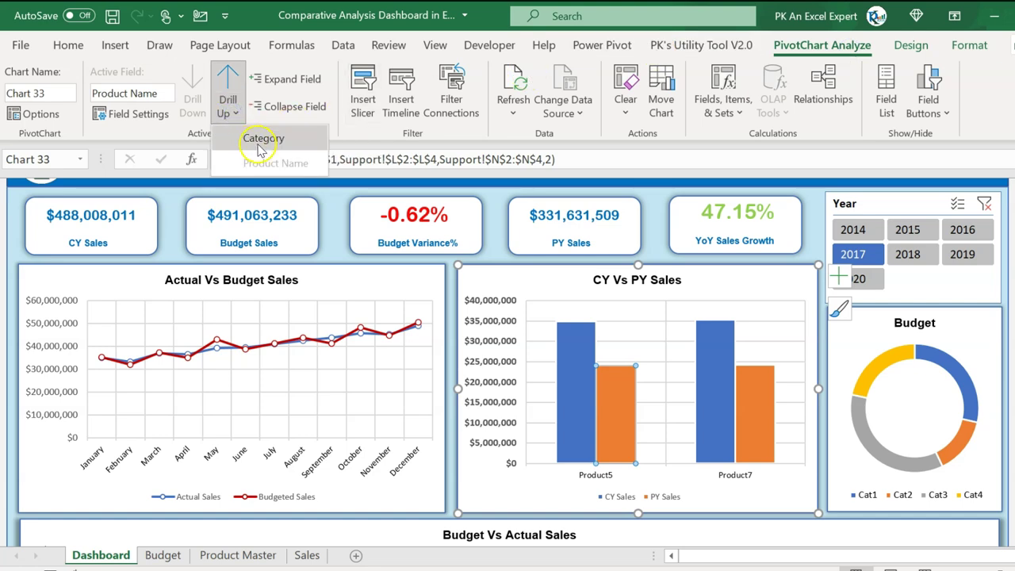
click(262, 143)
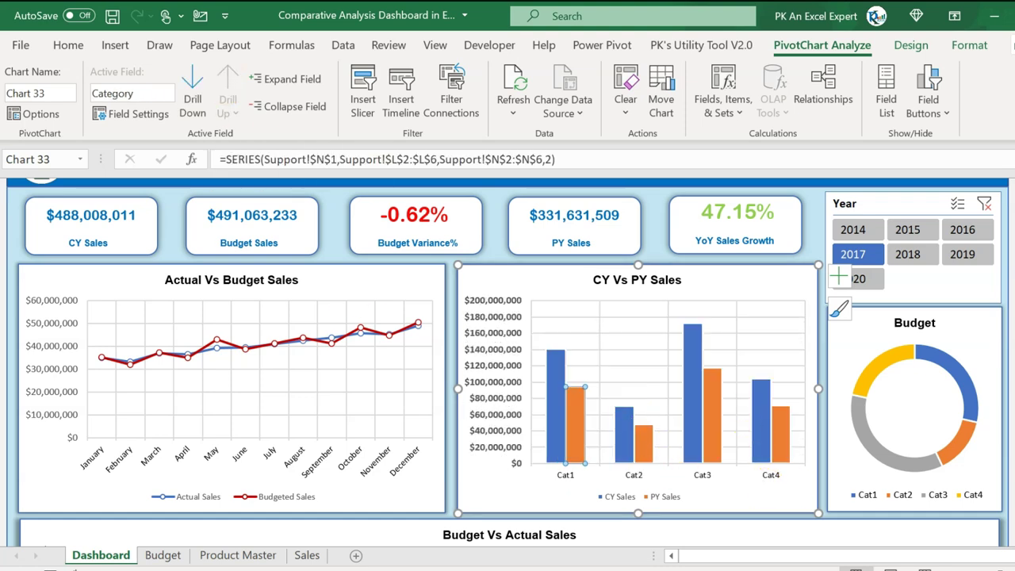
- Drill down into the Cat3 segment of the Budget doughnut chart
key(Escape)
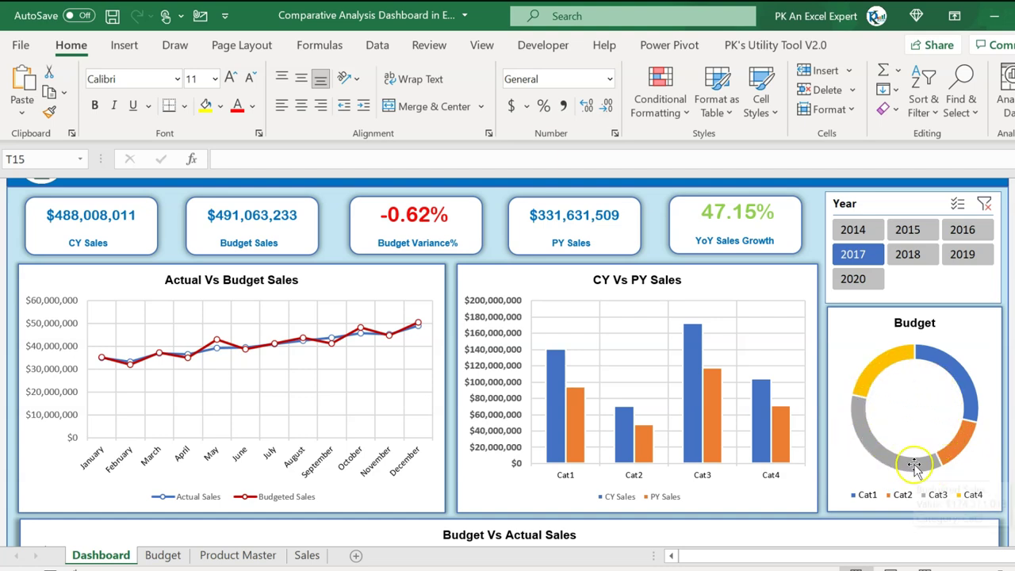
click(870, 437)
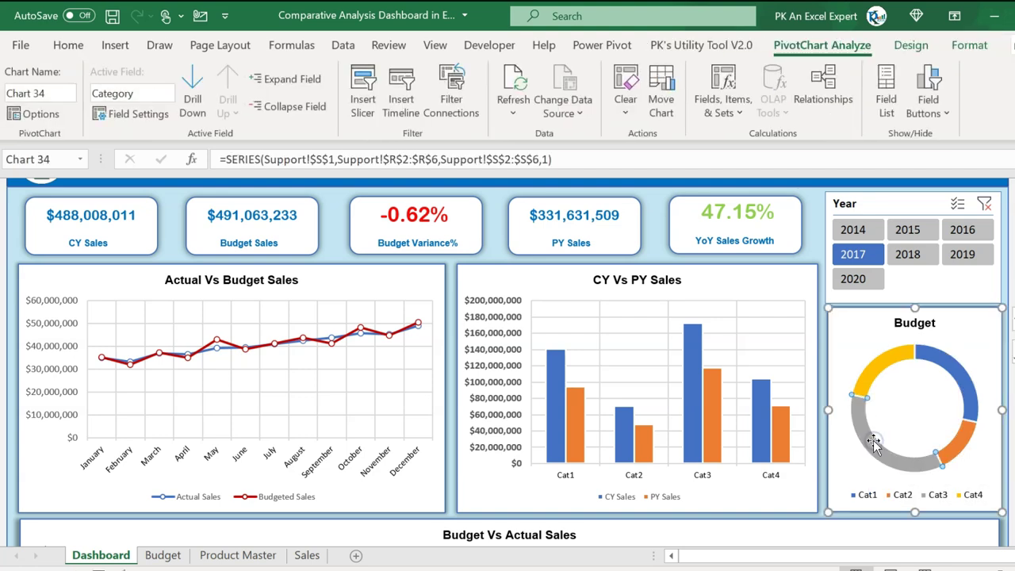
double_click(872, 442)
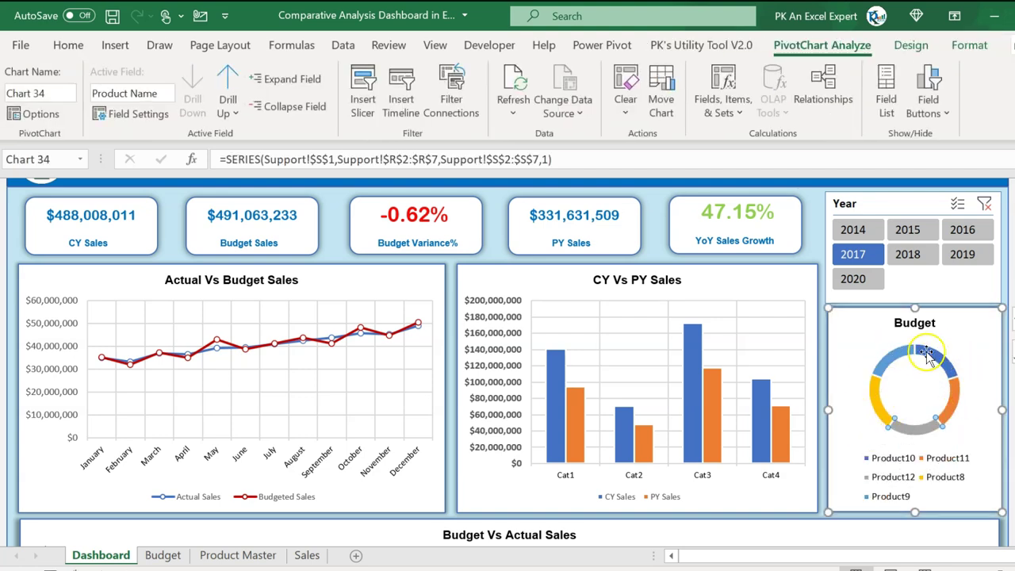
- Drill the Budget doughnut chart back up from product level to Category and deselect it
right_click(922, 429)
mouse_move(847, 188)
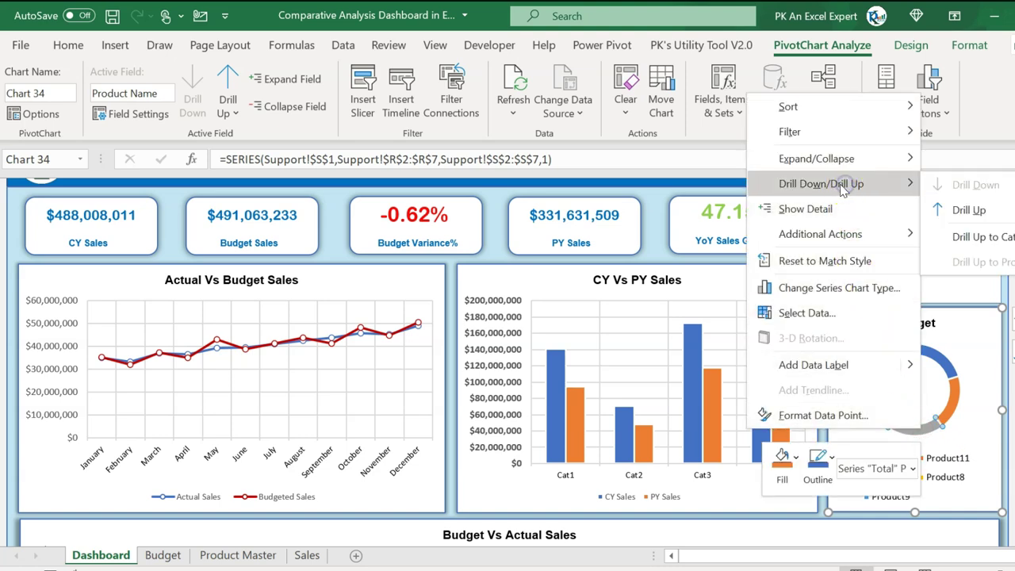
click(983, 248)
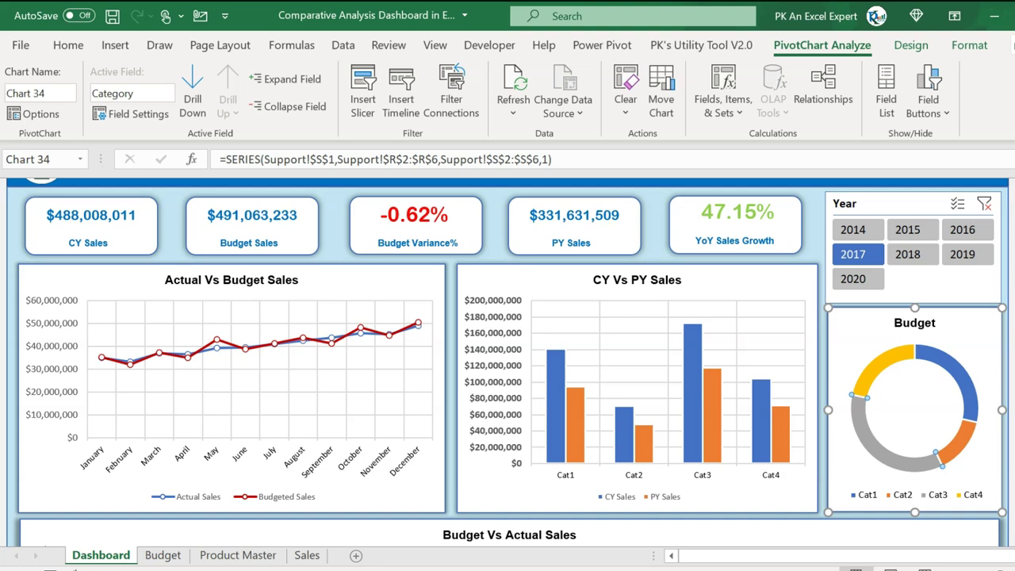
key(Escape)
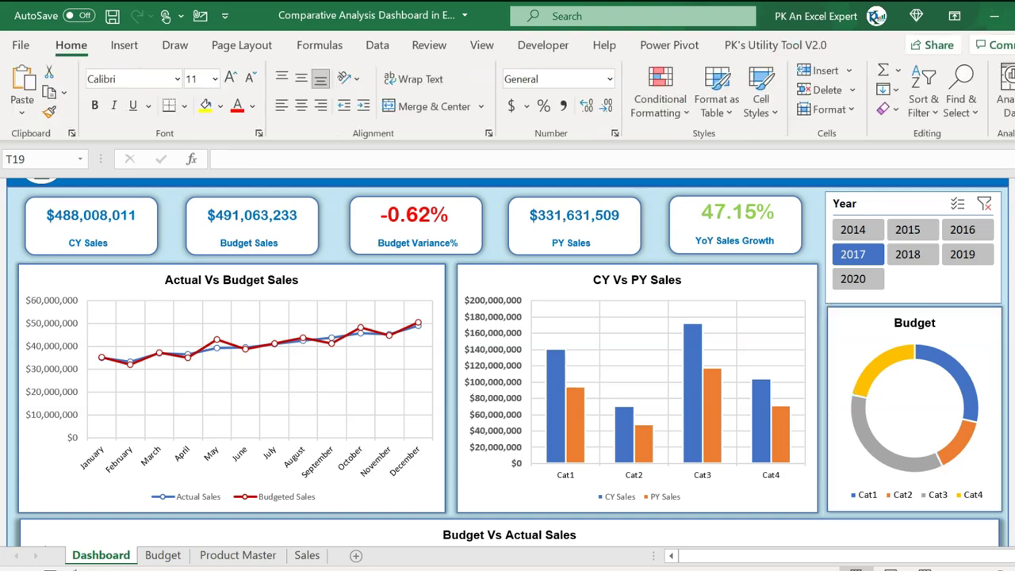
- Examine the Budget Vs Actual Sales chart by product and return to the dashboard header
scroll(507, 357, down, 4)
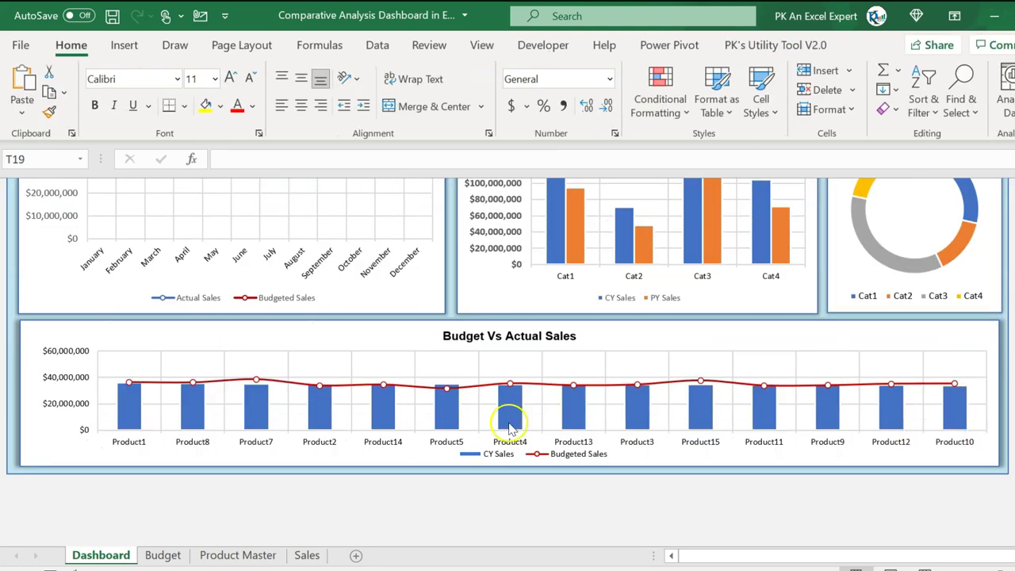
click(245, 333)
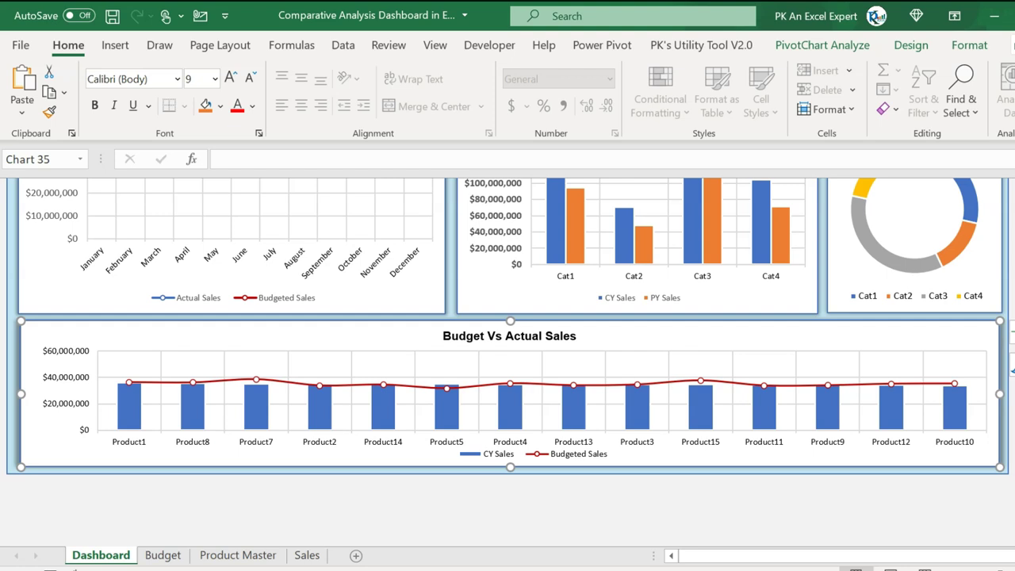
key(Escape)
scroll(507, 333, up, 5)
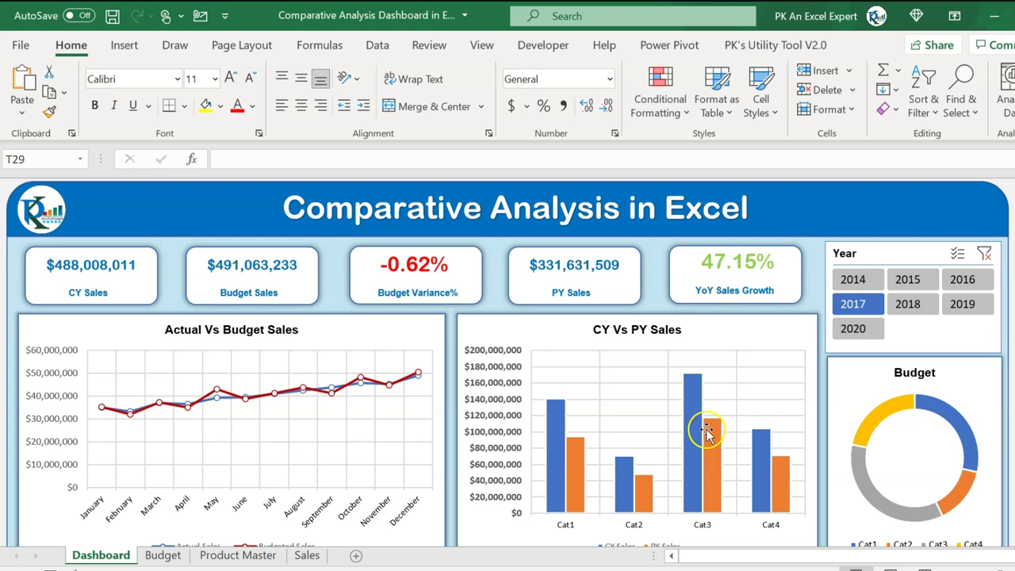
- Look through the Budget, Product Master and Sales source sheets
click(163, 555)
click(238, 555)
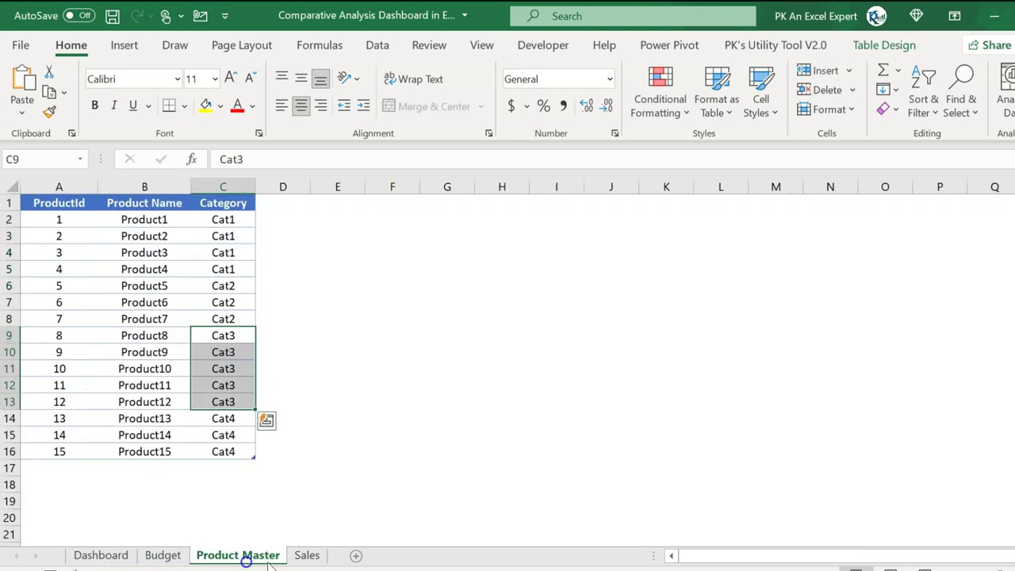
click(321, 557)
click(444, 400)
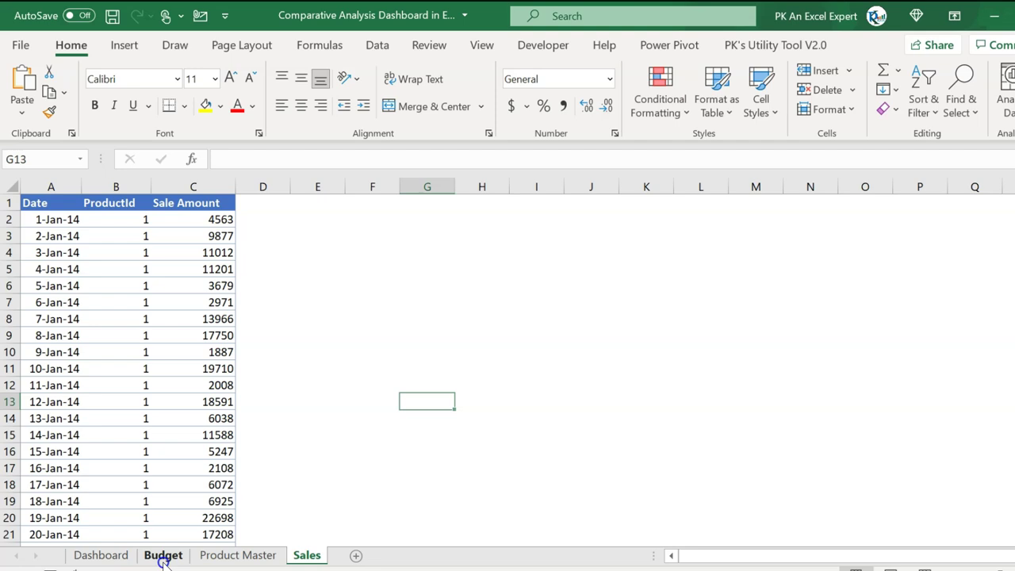
- Copy the whole Budget table with headers and paste it at A1 of Sheet1 in the Book1 workbook
click(163, 555)
key(ctrl+shift+Right)
key(ctrl+shift+Down)
key(ctrl+c)
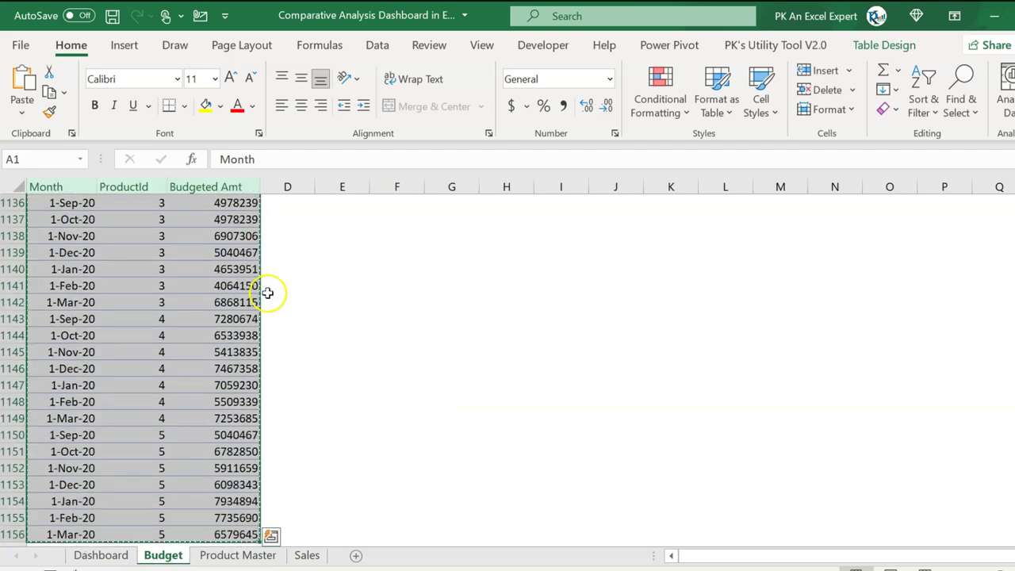
key(alt+Tab)
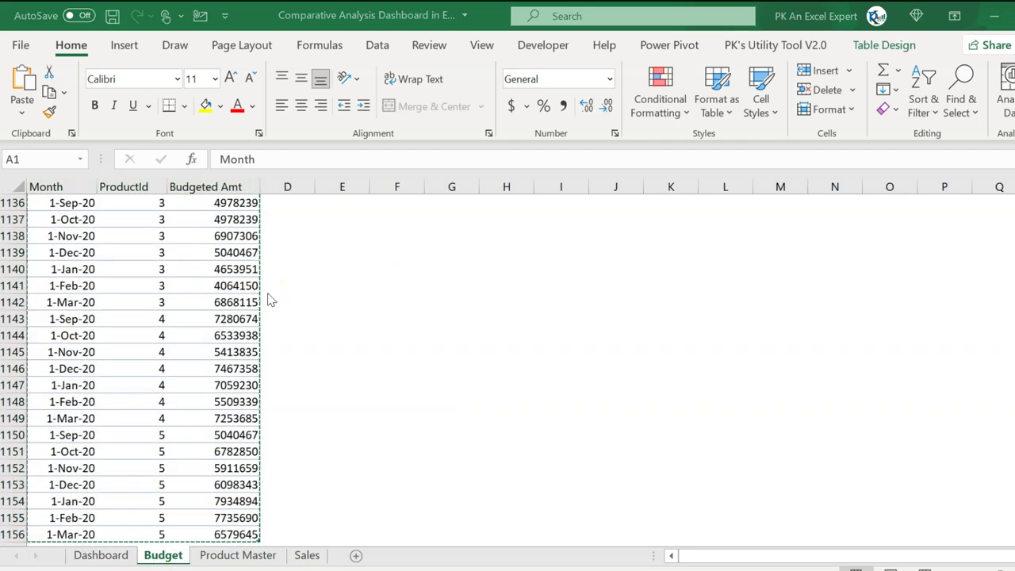
key(ctrl+v)
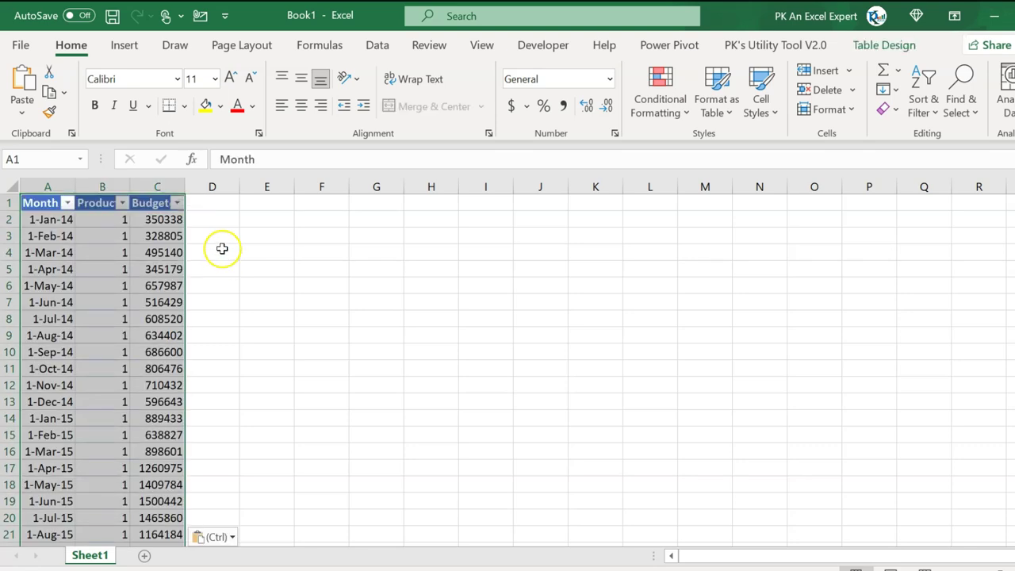
- Name the pasted Month, ProductId and Budgeted Amt table Budget
click(142, 249)
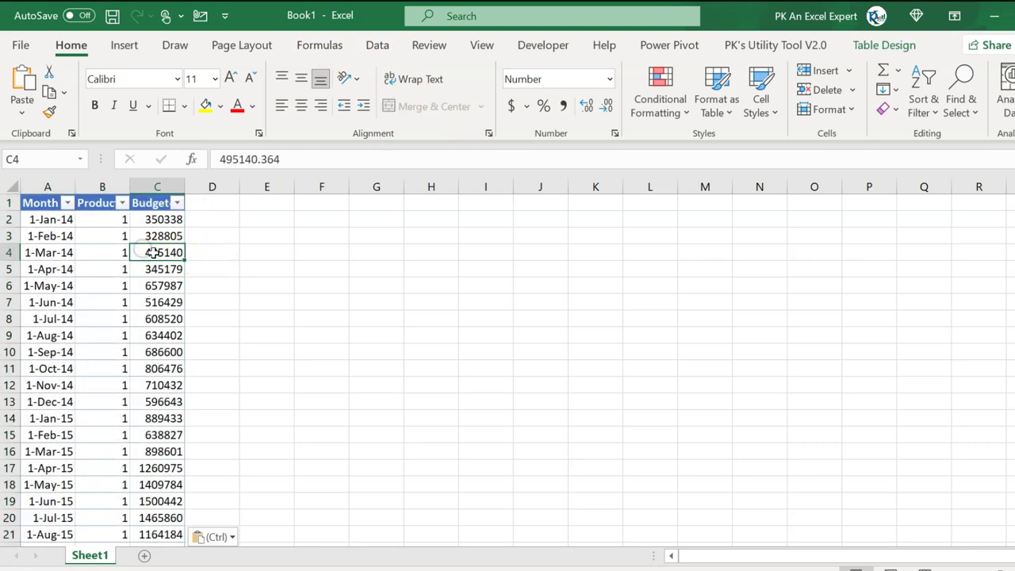
click(887, 45)
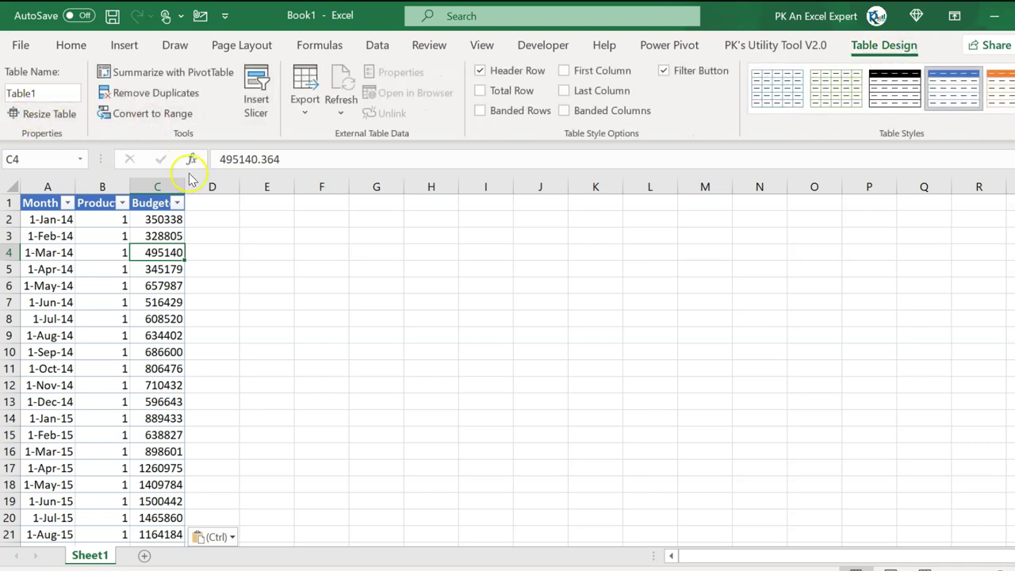
click(66, 94)
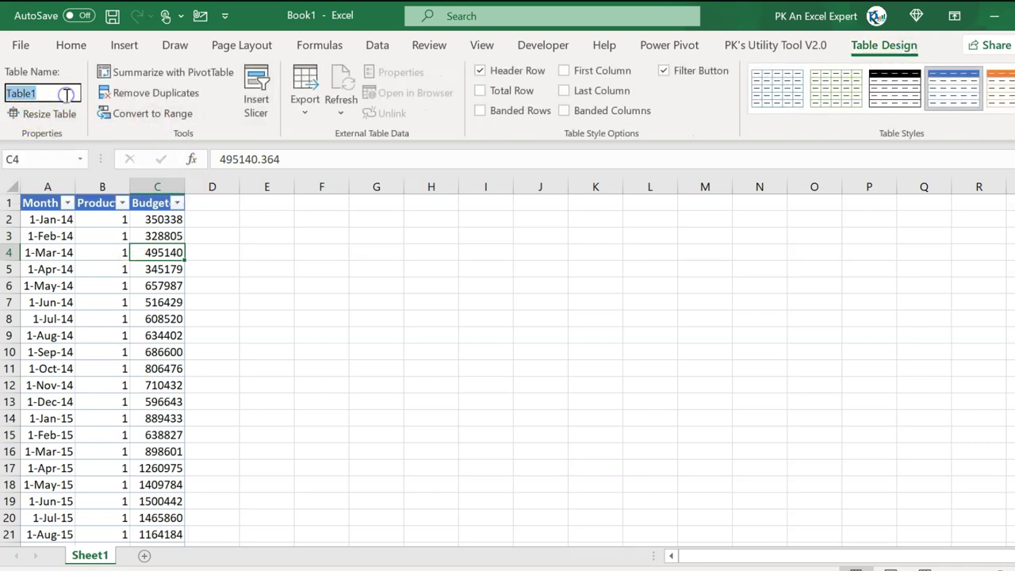
text(Budget)
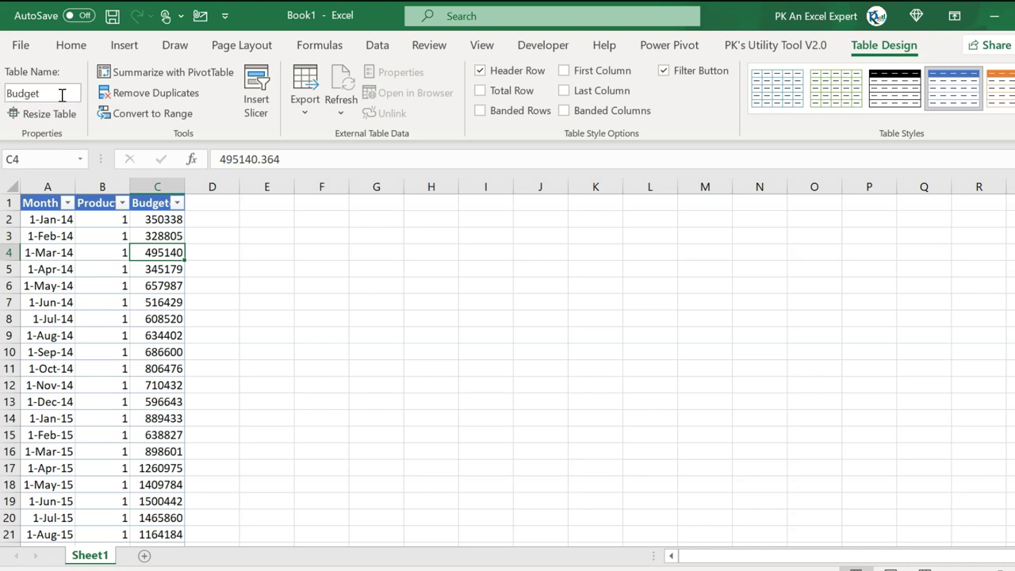
click(50, 93)
- Rename Sheet1 in Book1 as Budget
double_click(90, 555)
text(Budget)
key(Return)
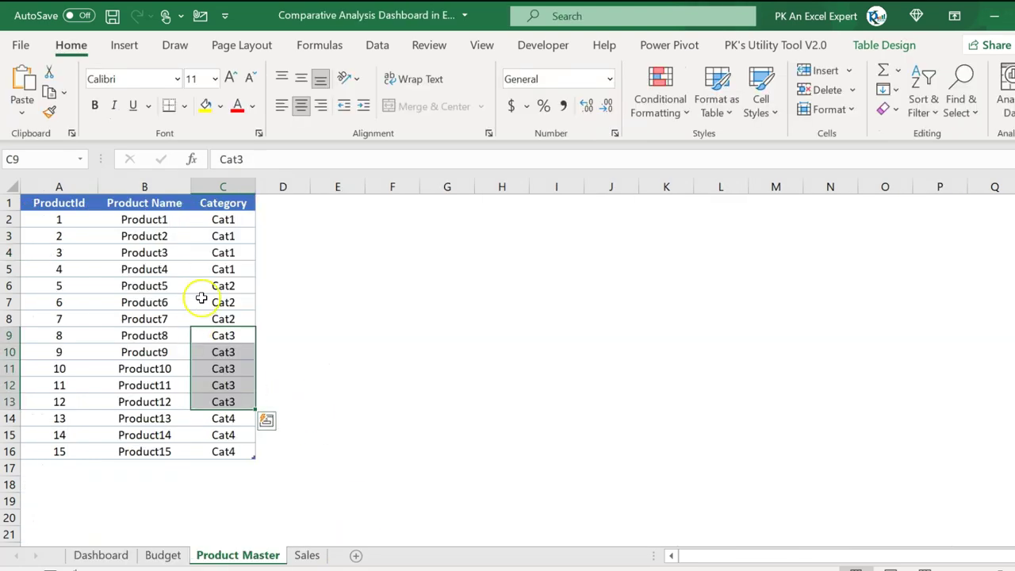
- Copy the entire Product Master table into a new sheet of Book1 and autofit the Product Name column
click(208, 300)
key(ctrl+a)
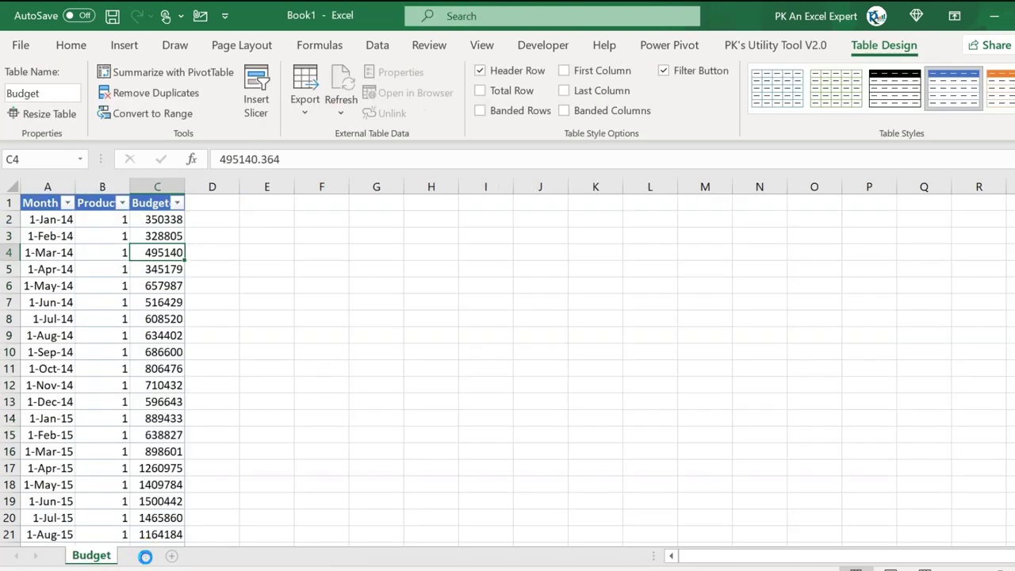
click(149, 554)
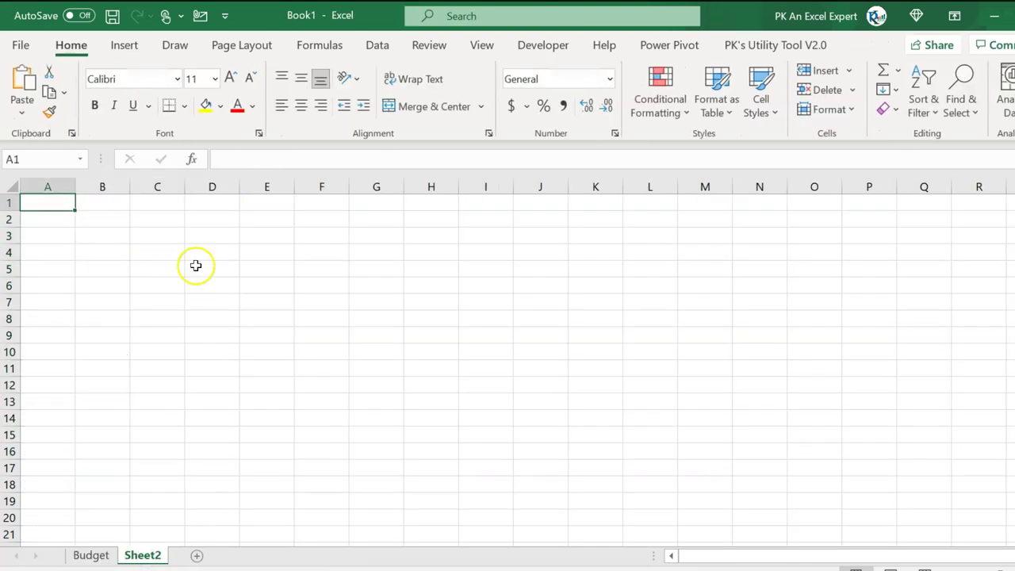
key(ctrl+v)
double_click(129, 187)
- Name the pasted product table ProductMaster and copy that name
click(135, 236)
click(884, 45)
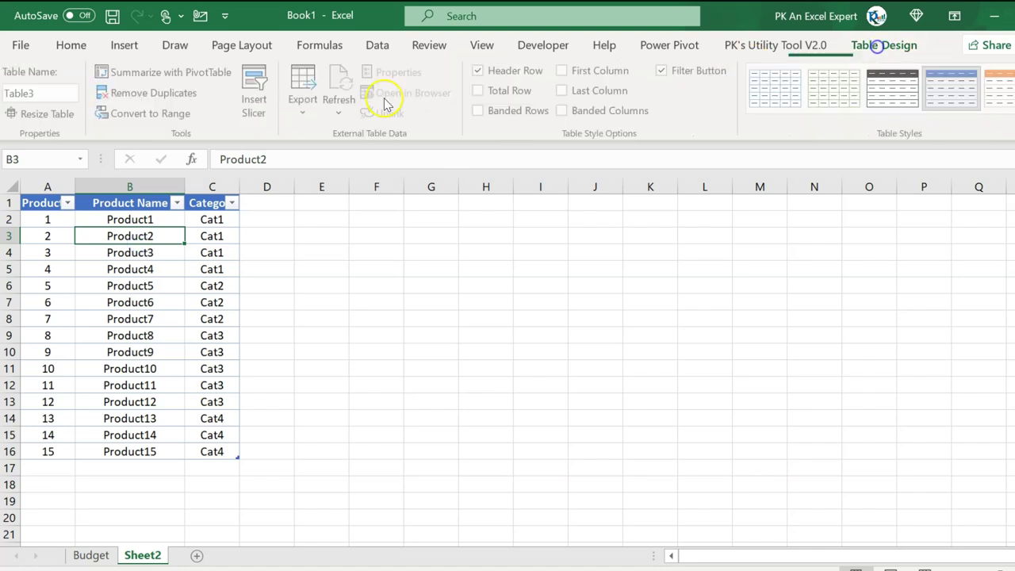
click(70, 98)
text(P)
key(ctrl+a)
key(ctrl+c)
key(Return)
- Rename Sheet2 as ProductMaster
double_click(143, 555)
key(ctrl+v)
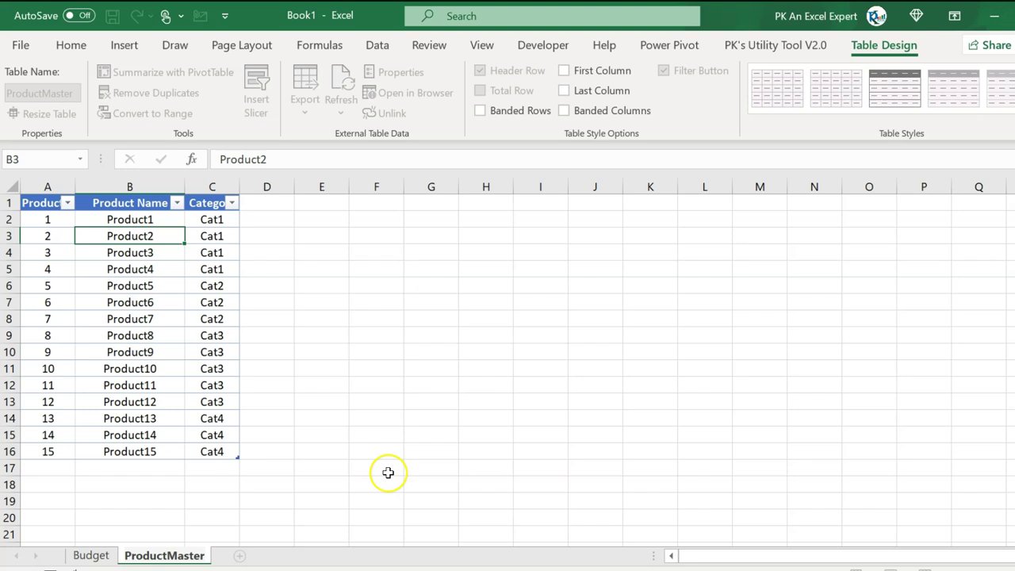
key(Return)
- Copy the full Sales table into a new sheet of Book1 and autofit the Sale Amount column
click(241, 557)
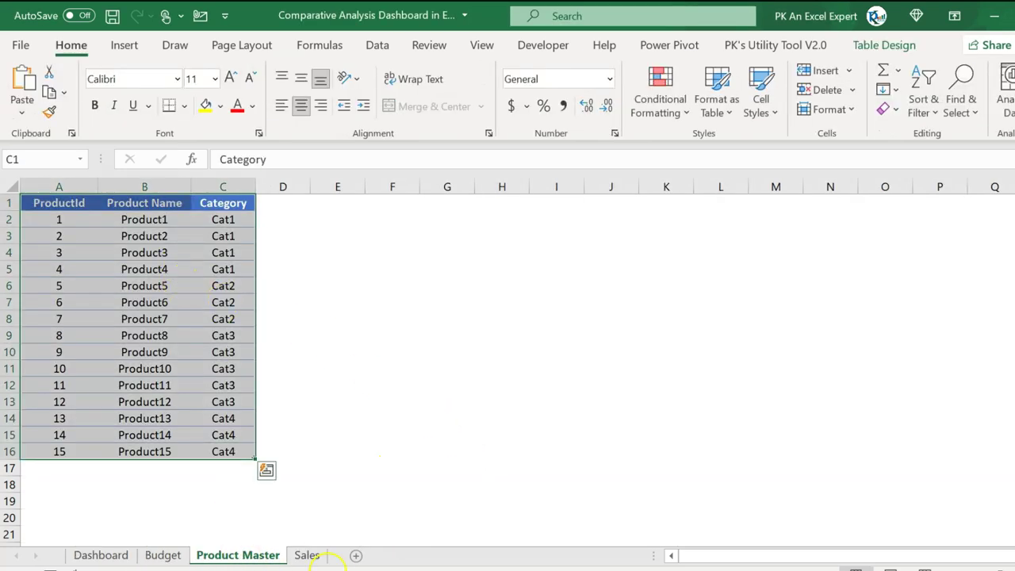
click(308, 556)
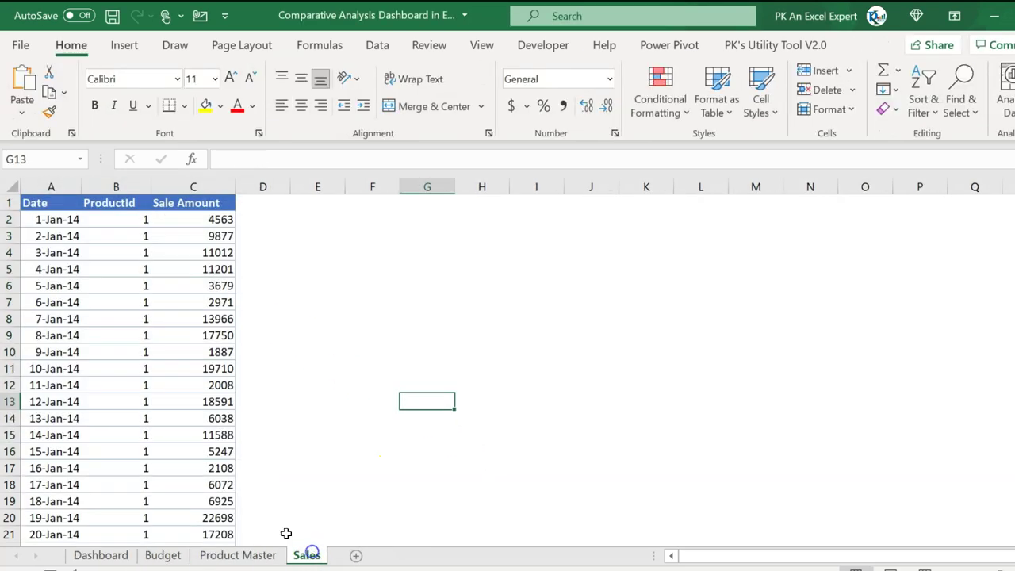
click(163, 206)
key(ctrl+shift+Left)
key(ctrl+shift+Down)
key(ctrl+c)
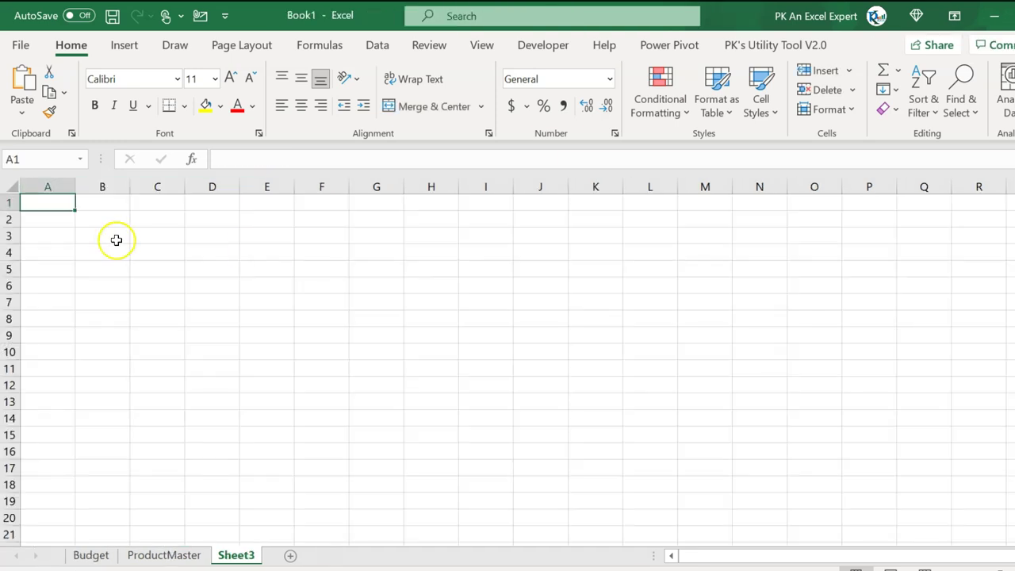
key(ctrl+v)
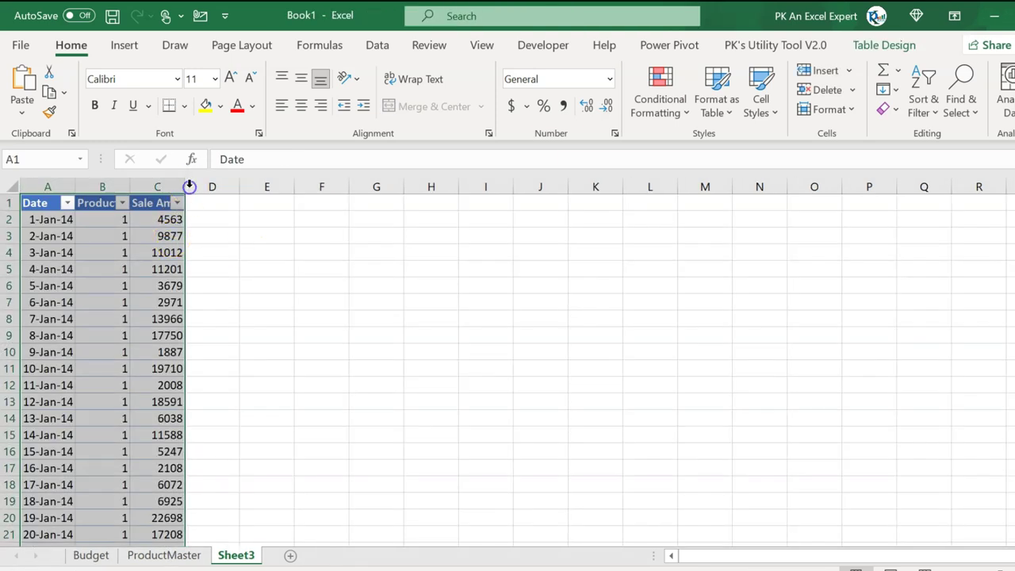
double_click(190, 186)
- Name the pasted Date, ProductId and Sale Amount table Sales
click(168, 217)
click(886, 45)
click(49, 87)
text(Sales)
- Rename Sheet3 as Sales
double_click(235, 555)
text(Sales)
key(Return)
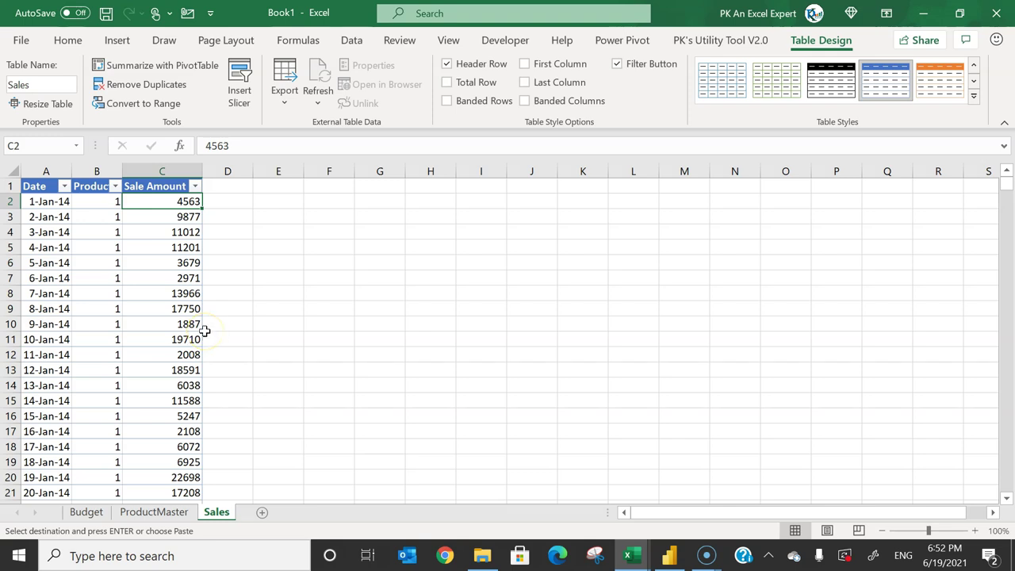
- Add the Budget table to the Power Pivot data model and return to the workbook
click(86, 511)
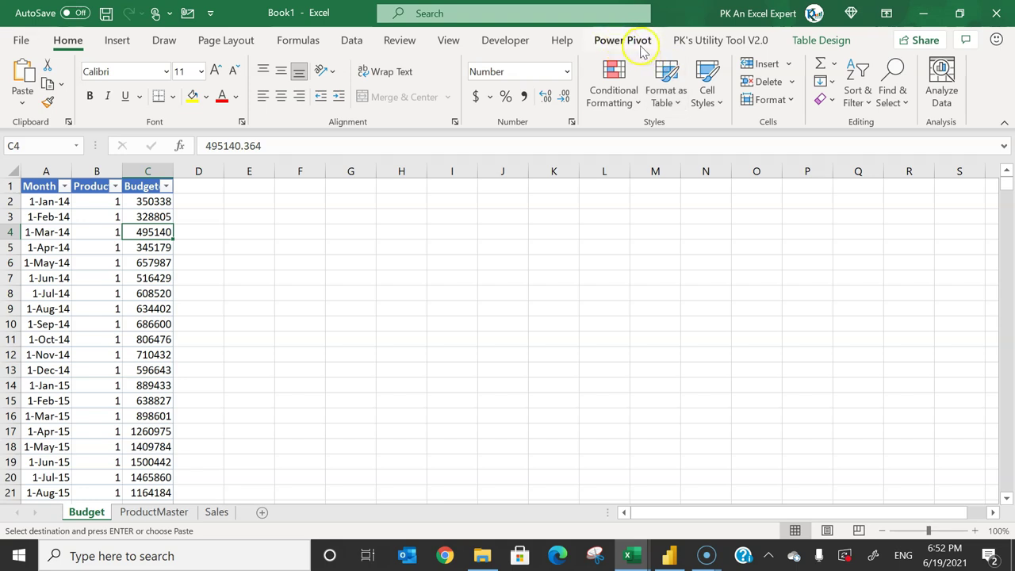
click(641, 44)
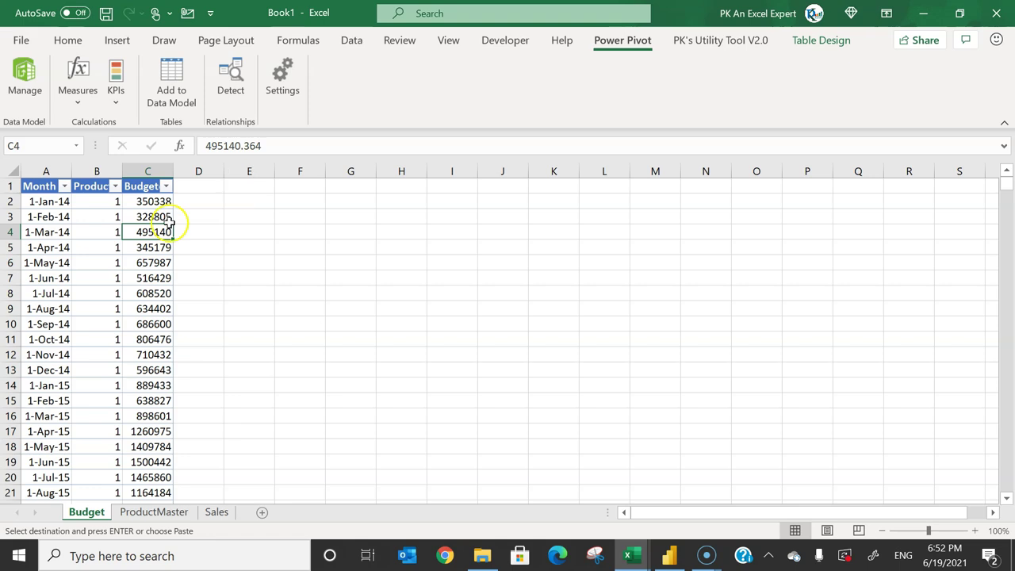
click(57, 219)
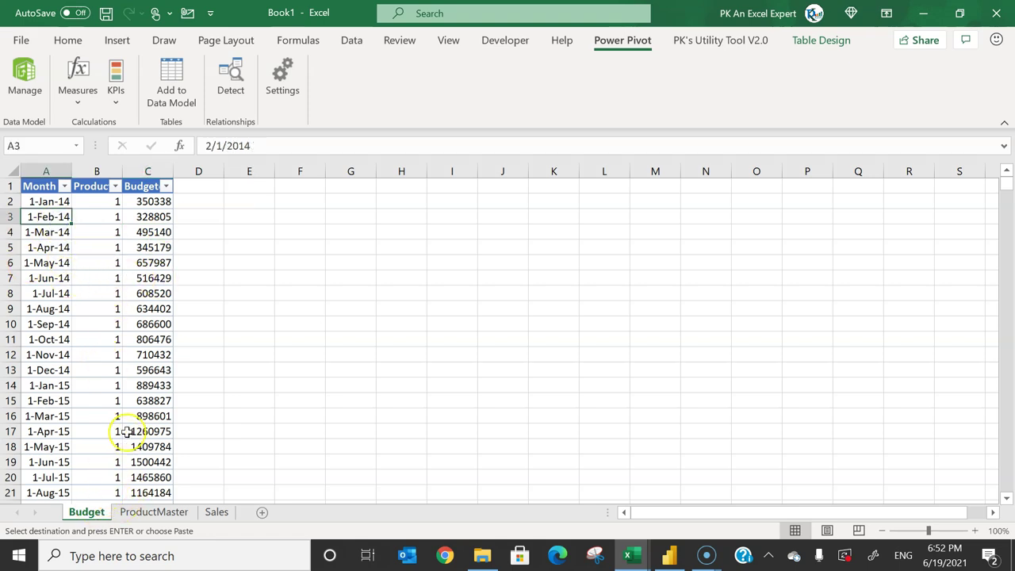
click(181, 79)
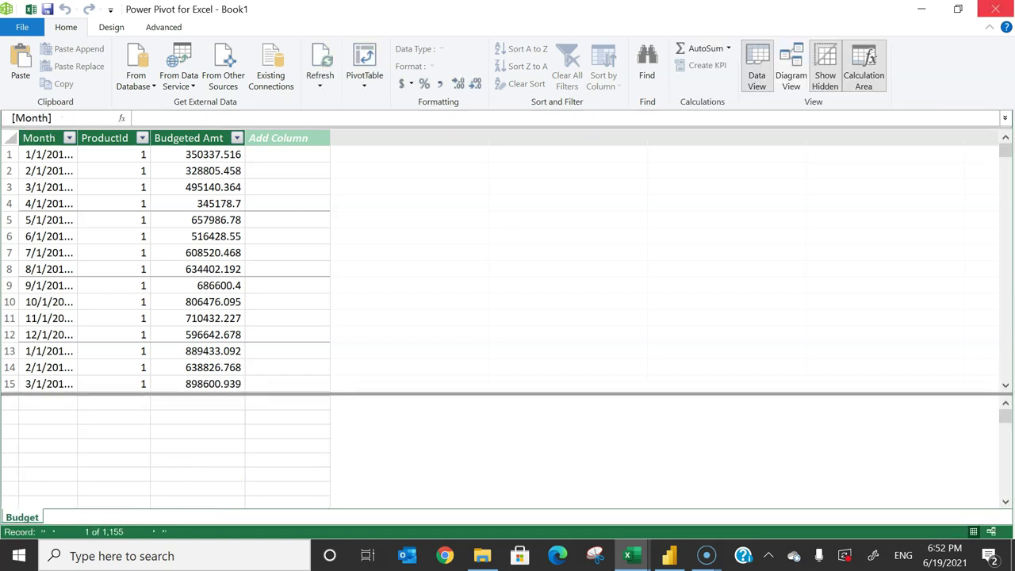
click(921, 9)
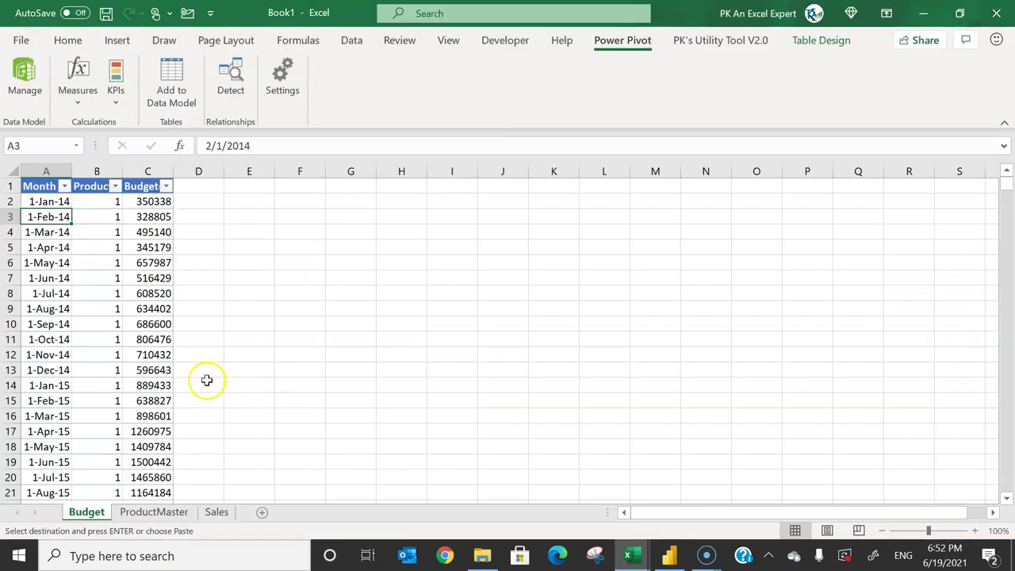
- Add the product table on the ProductMaster sheet to the Power Pivot data model
click(161, 516)
click(146, 295)
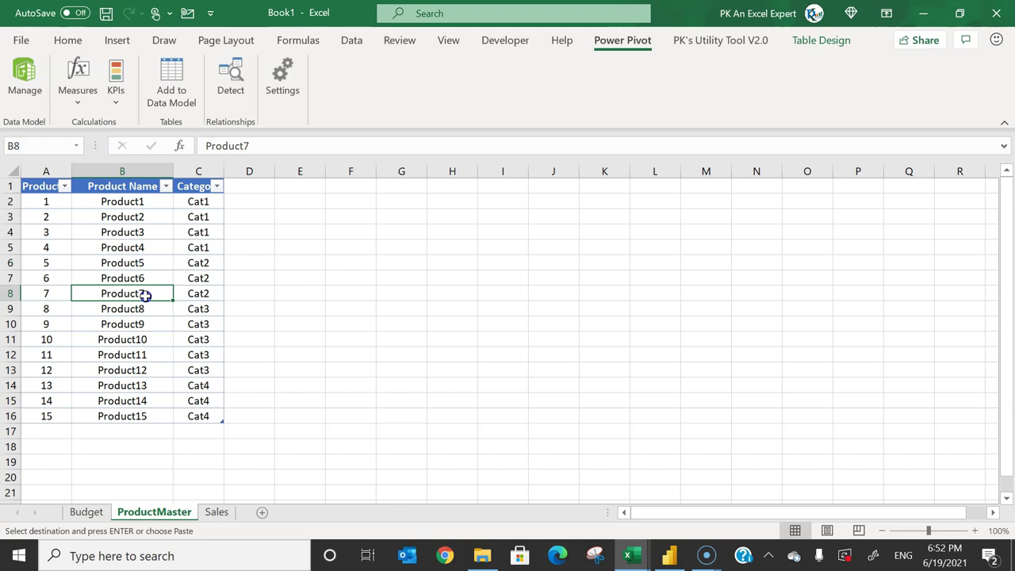
click(171, 89)
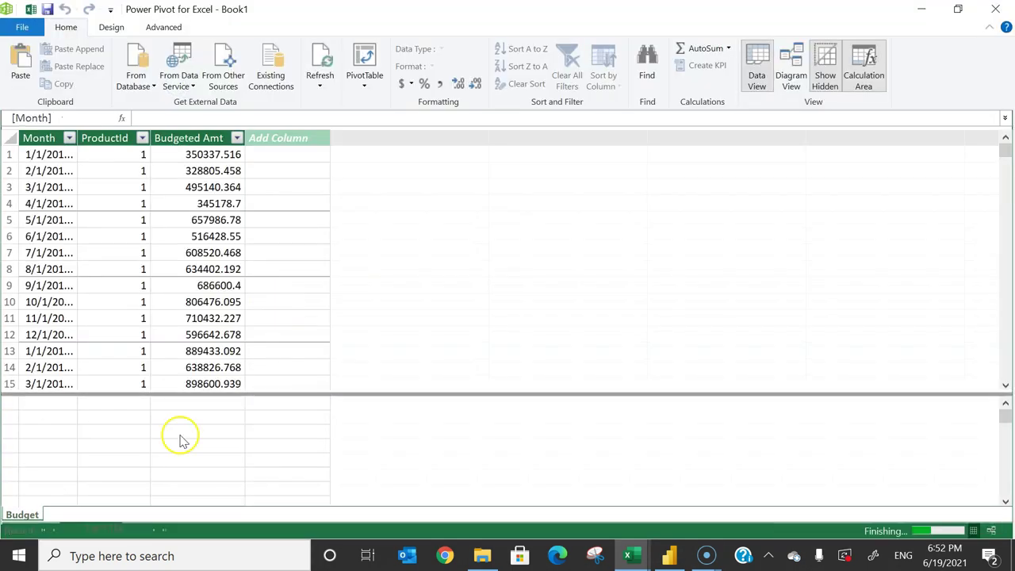
- Return to the workbook and add the table on the Sales sheet to the Power Pivot data model
click(79, 517)
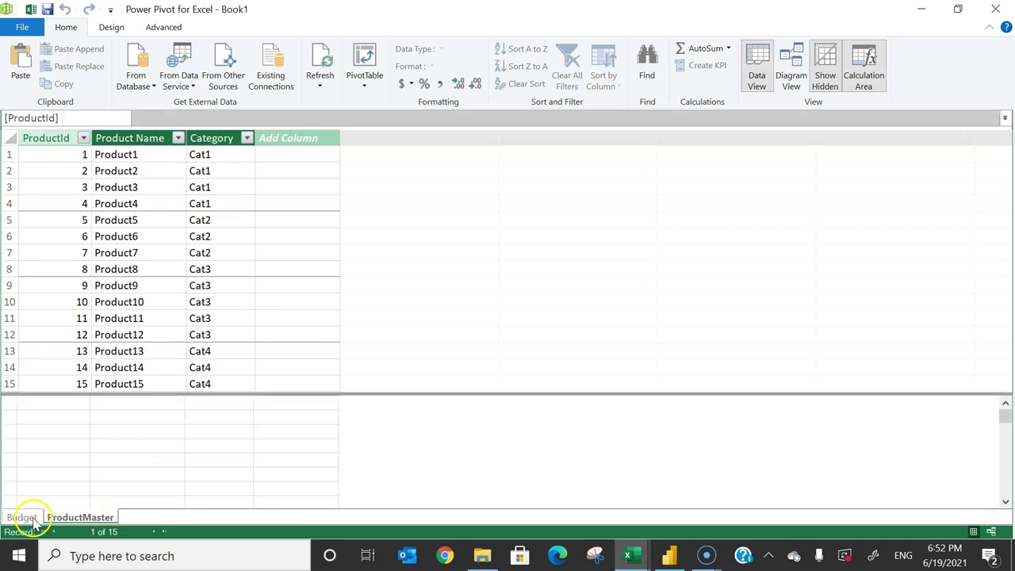
click(922, 9)
click(216, 512)
click(133, 252)
click(171, 79)
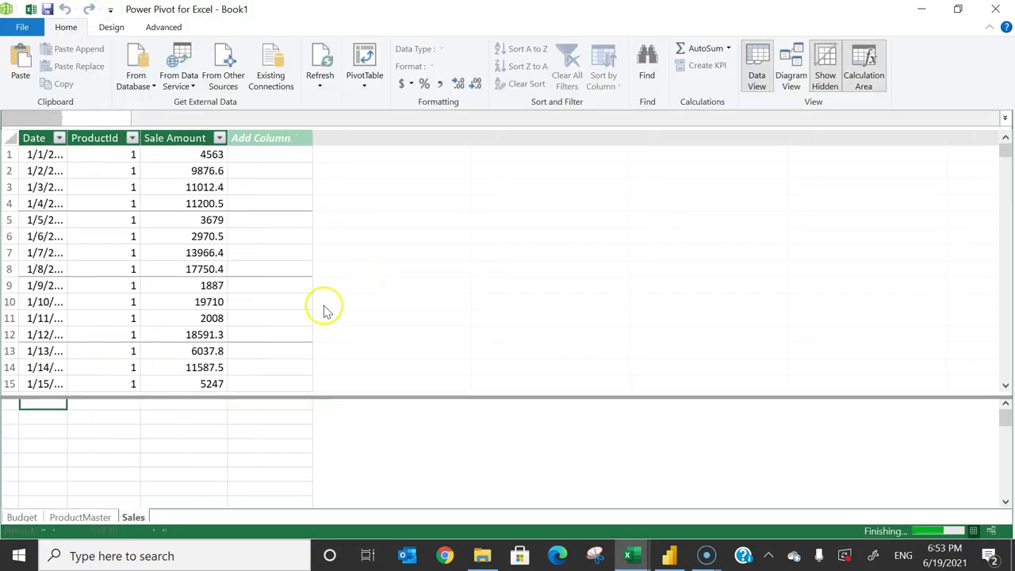
click(131, 517)
click(252, 254)
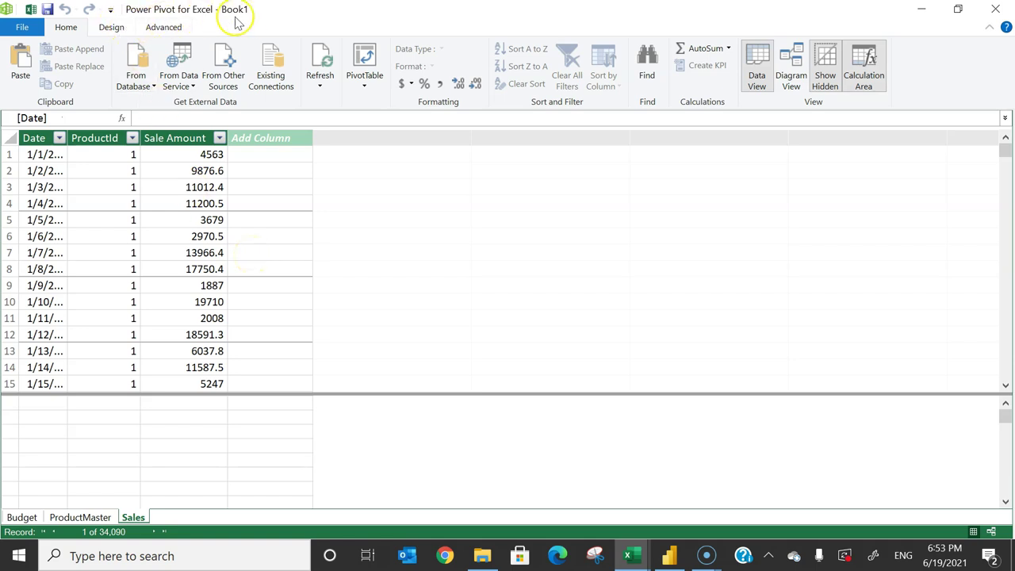
- Create a new date table in the Power Pivot data model
click(112, 29)
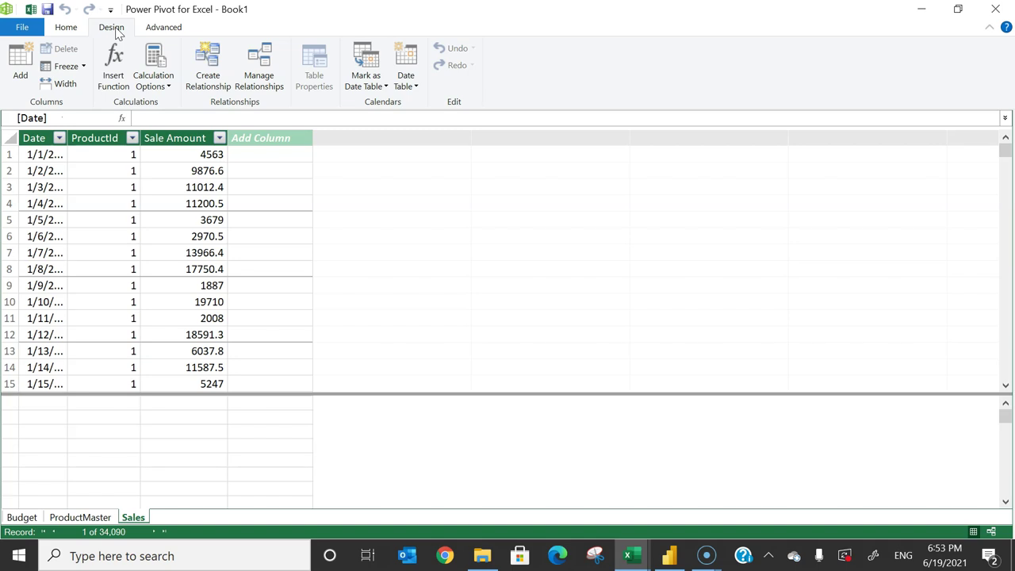
click(416, 87)
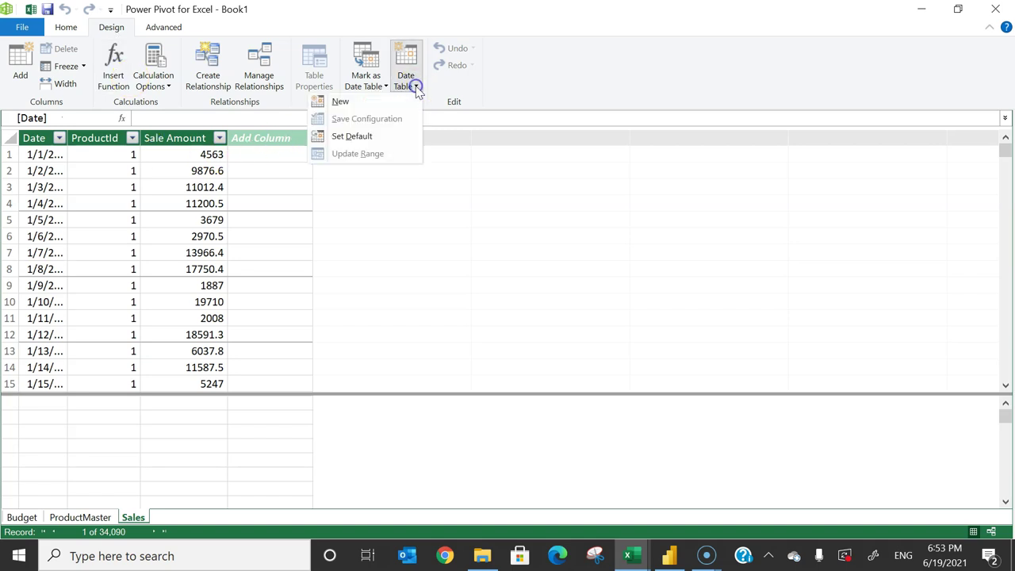
click(342, 105)
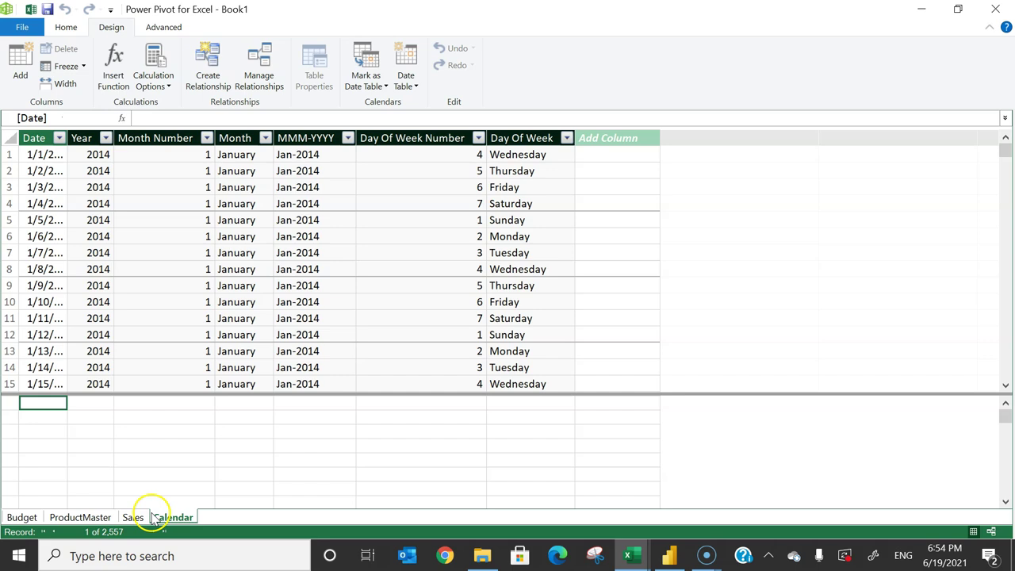
- Show the model in Diagram View and arrange ProductMaster above, Budget and Sales side by side in the middle, and Calendar below
click(67, 28)
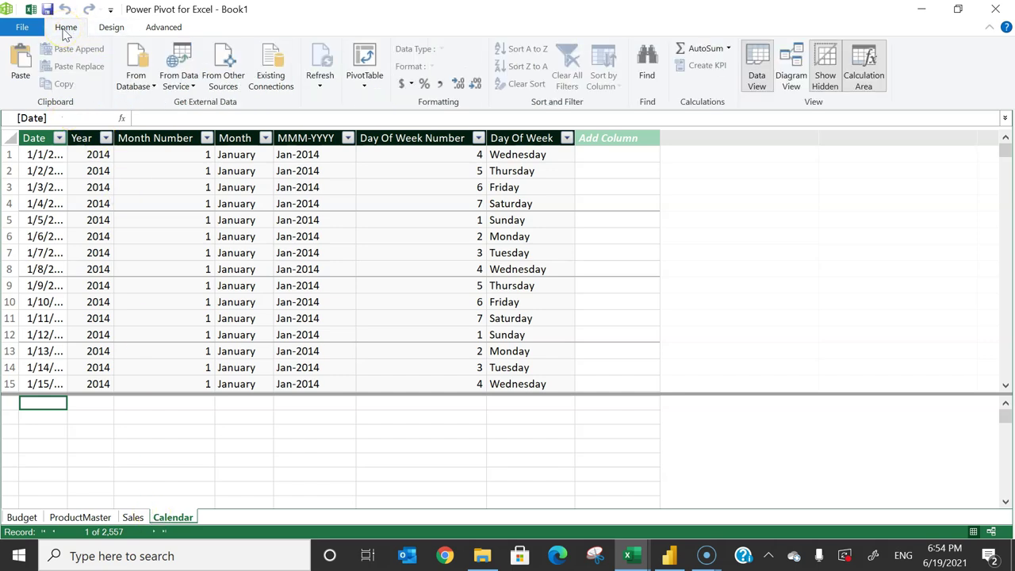
click(795, 74)
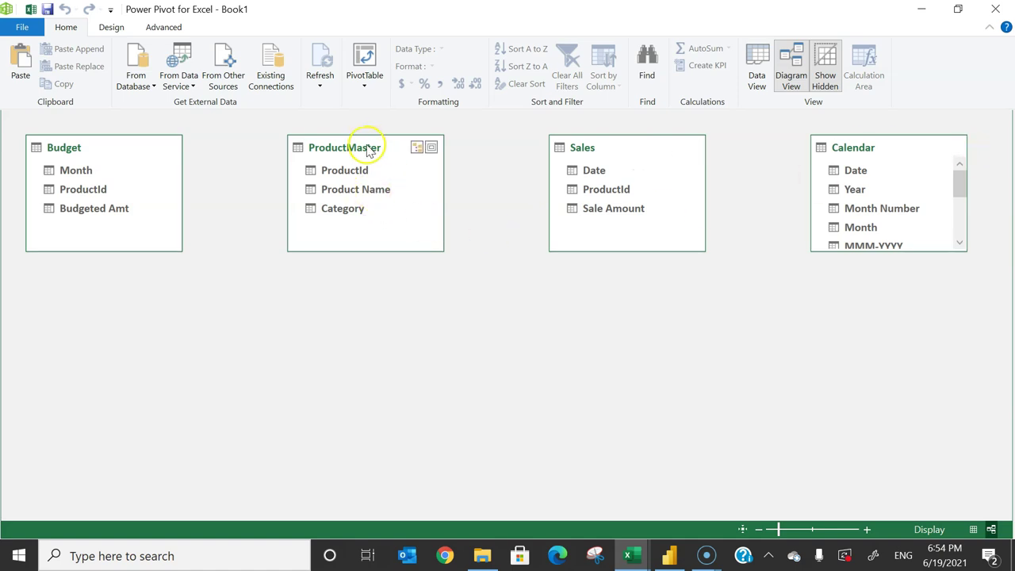
drag(99, 146, 245, 305)
drag(633, 146, 502, 302)
drag(266, 305, 297, 293)
mouse_move(499, 308)
mouse_down()
mouse_move(499, 295)
mouse_move(491, 298)
mouse_up()
drag(374, 148, 408, 148)
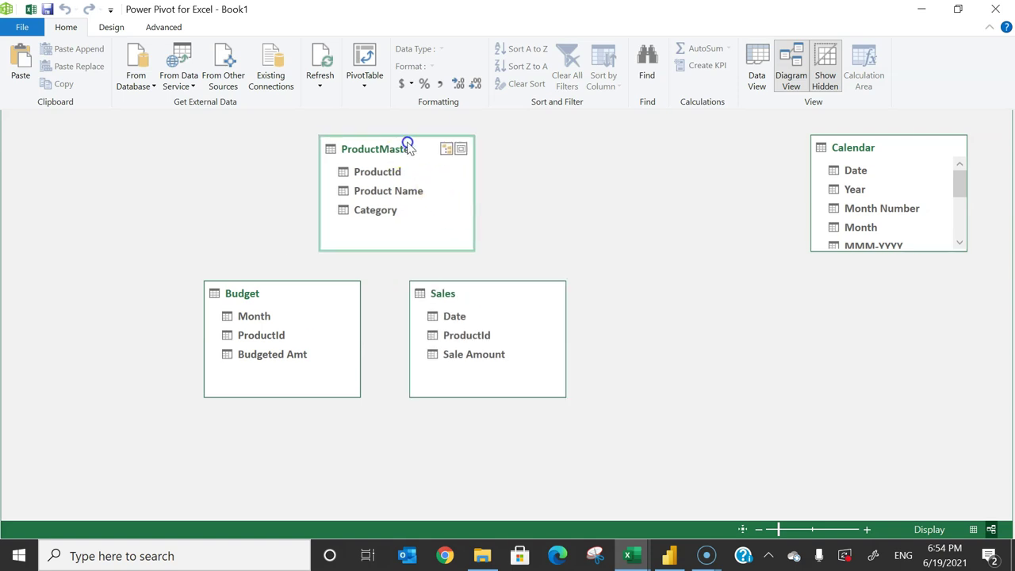
drag(873, 153, 392, 439)
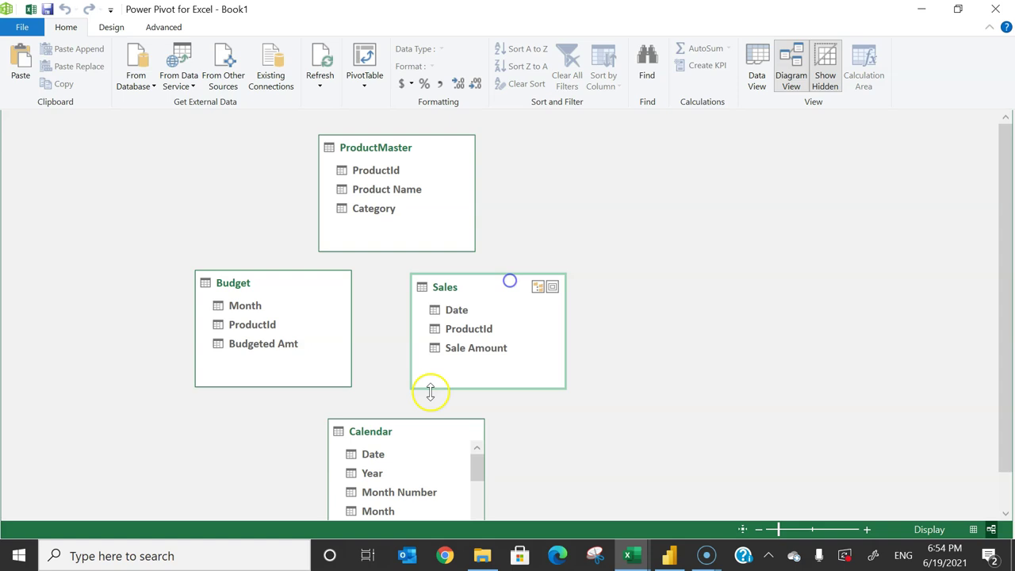
click(409, 430)
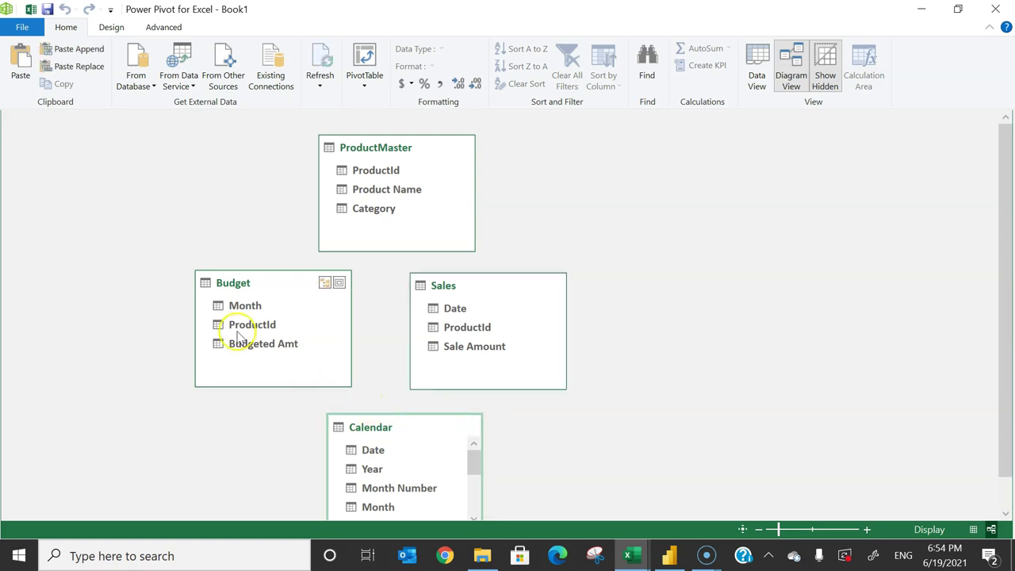
- Relate Calendar Date to Budget Month and Sales Date, and ProductMaster ProductId to ProductId in Budget and Sales, keeping the tables evenly spaced
drag(248, 311, 379, 452)
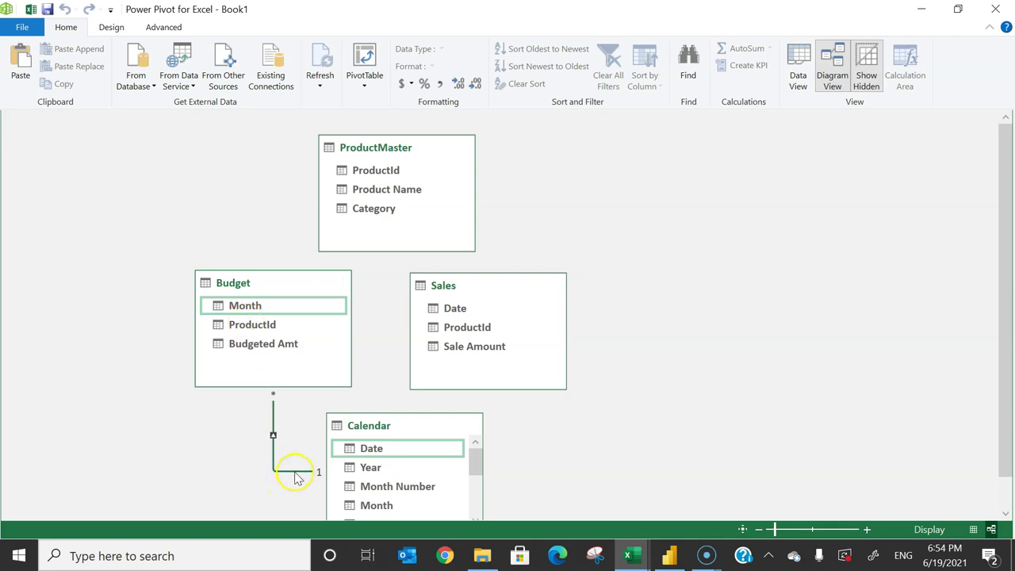
mouse_move(379, 449)
mouse_down()
mouse_move(494, 327)
mouse_move(454, 309)
mouse_up()
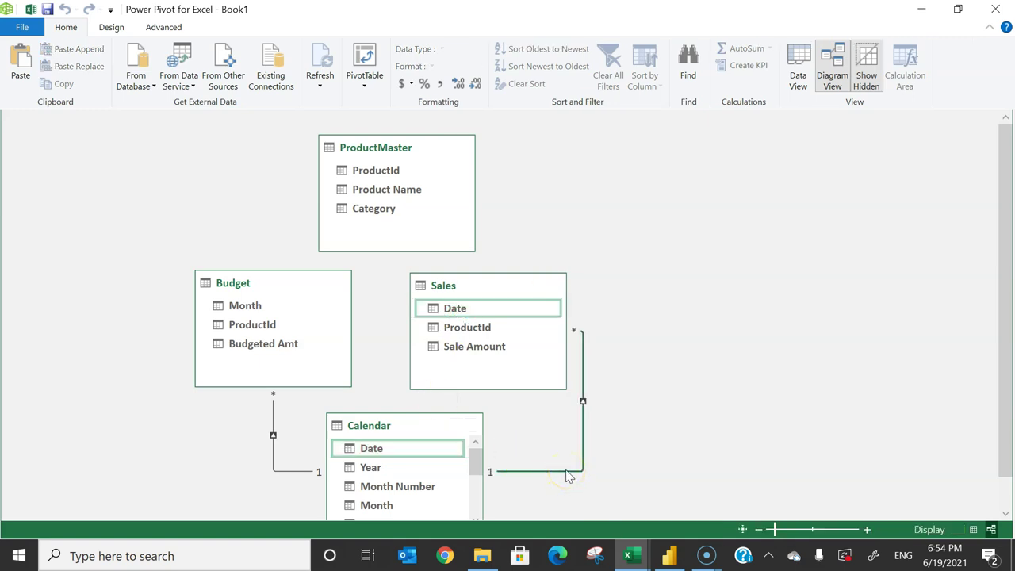
drag(378, 169, 251, 324)
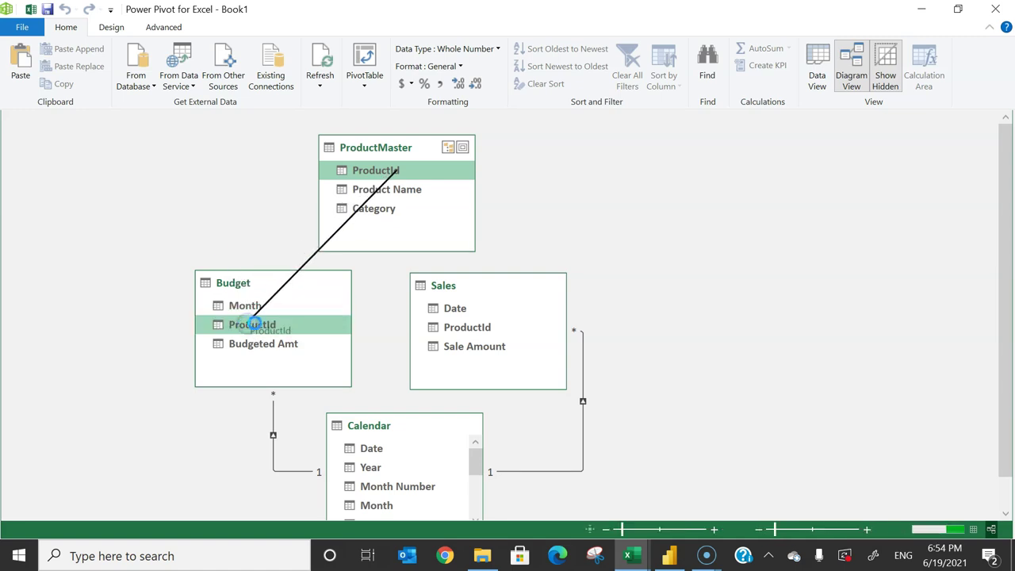
mouse_move(381, 170)
mouse_down()
mouse_move(404, 168)
mouse_move(528, 310)
mouse_move(489, 329)
mouse_up()
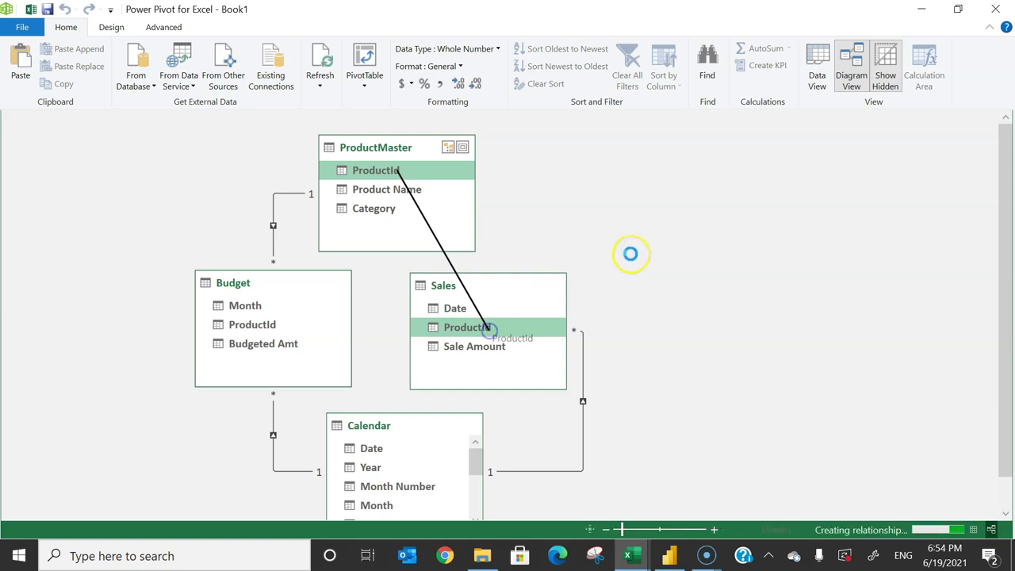
drag(483, 291, 530, 289)
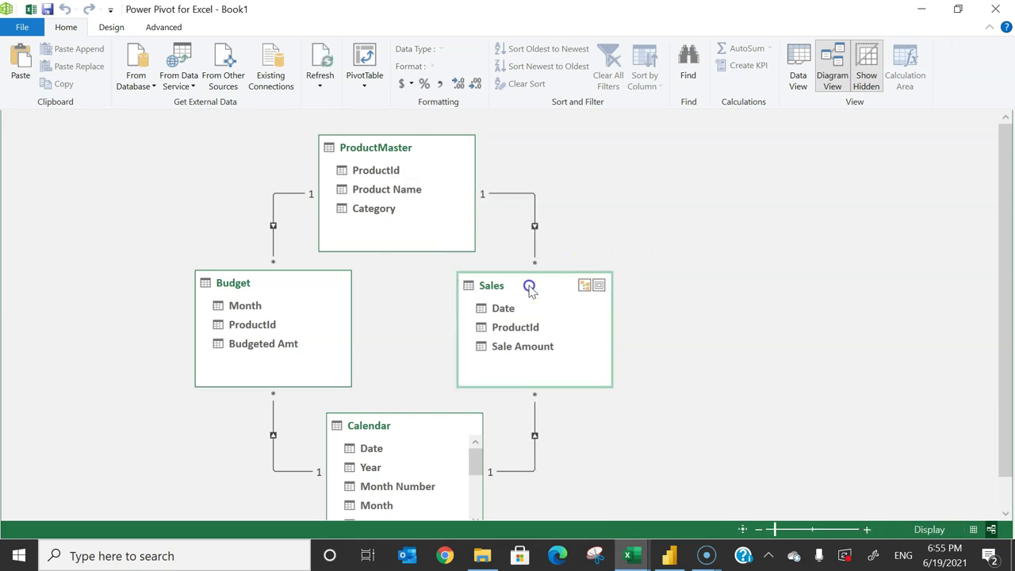
drag(421, 150, 435, 147)
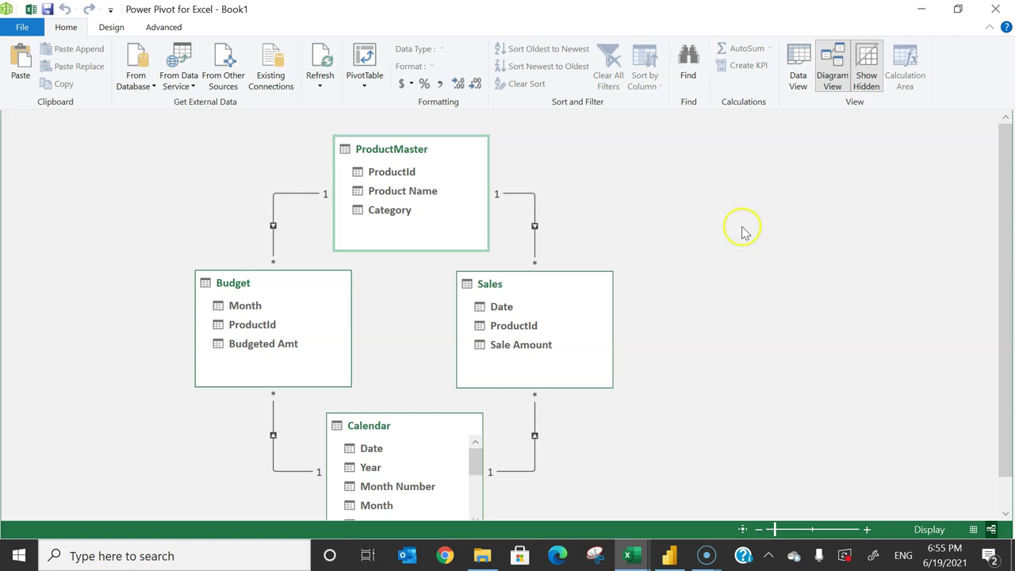
- Create a hierarchy from Product Name in ProductMaster, name it Product Hierarchy, and enlarge the table box
right_click(420, 193)
click(354, 229)
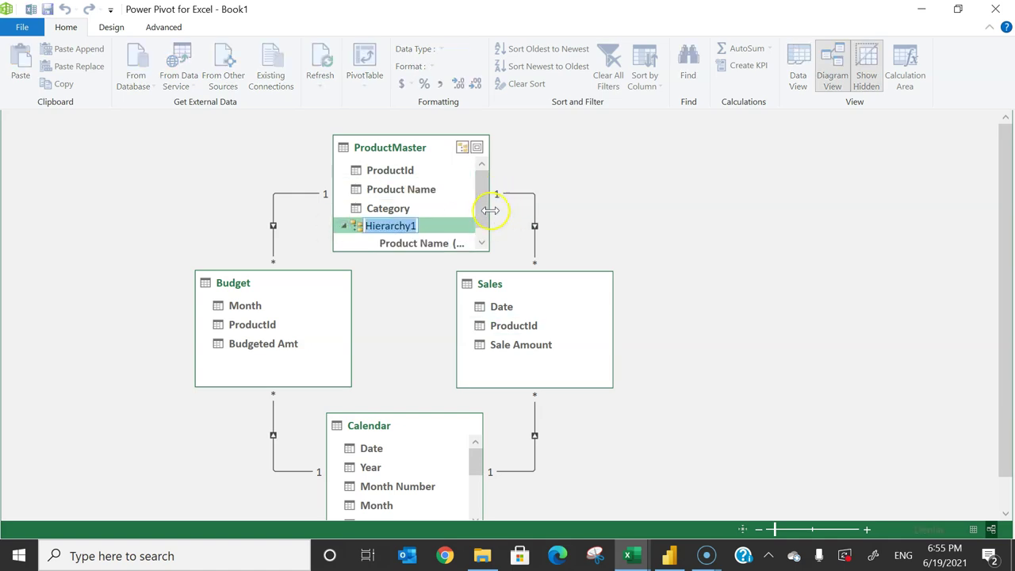
double_click(416, 226)
key(Home)
text(Product)
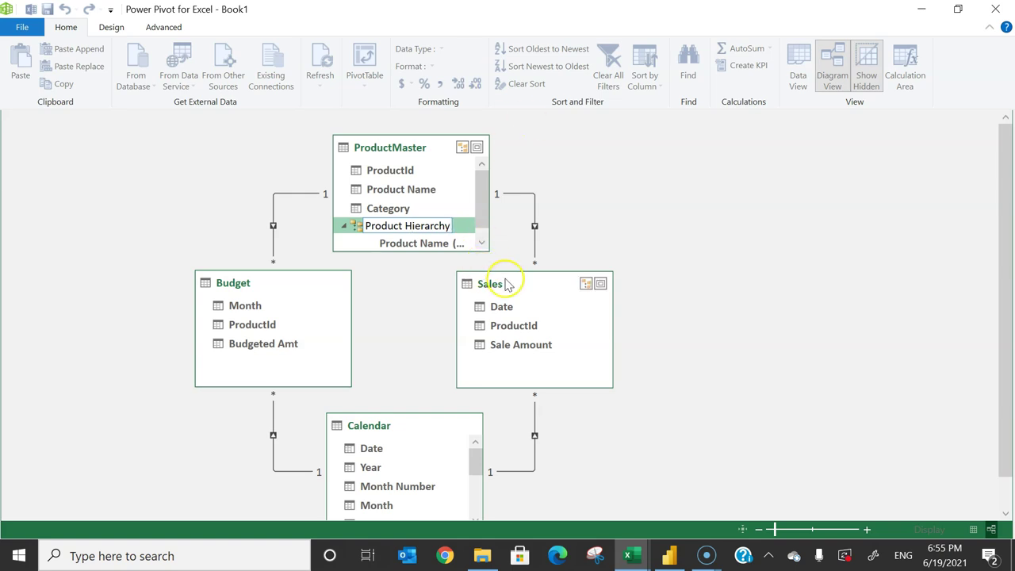
drag(488, 248, 531, 260)
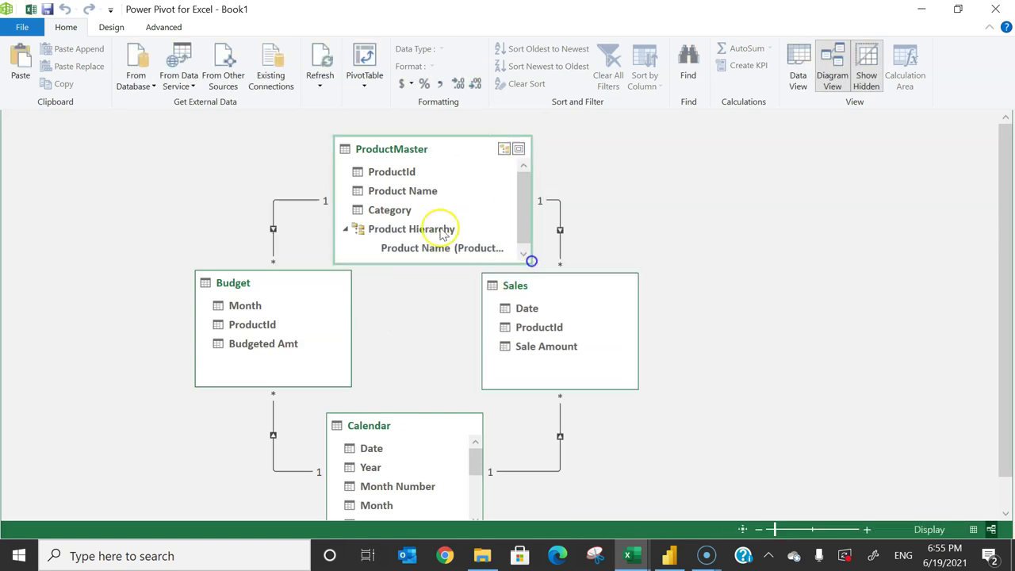
- Add Category to Product Hierarchy and place it above Product Name
click(399, 208)
right_click(400, 209)
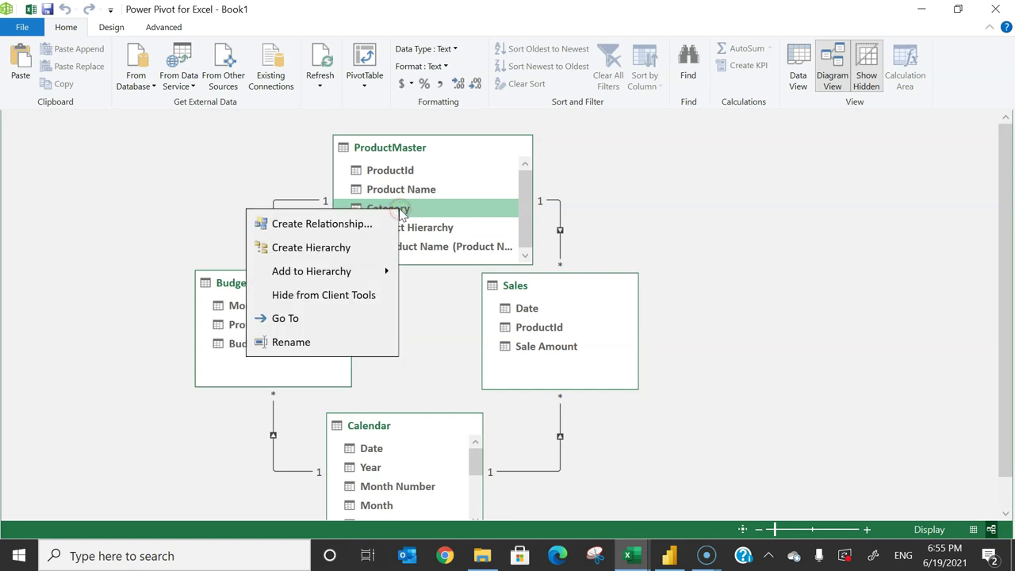
mouse_move(351, 274)
click(220, 276)
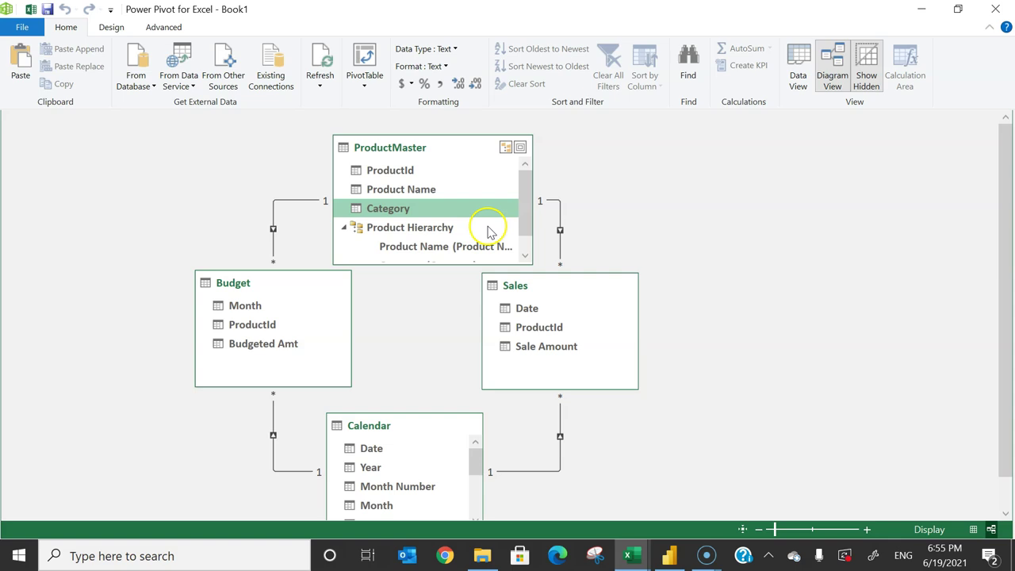
drag(524, 202, 524, 233)
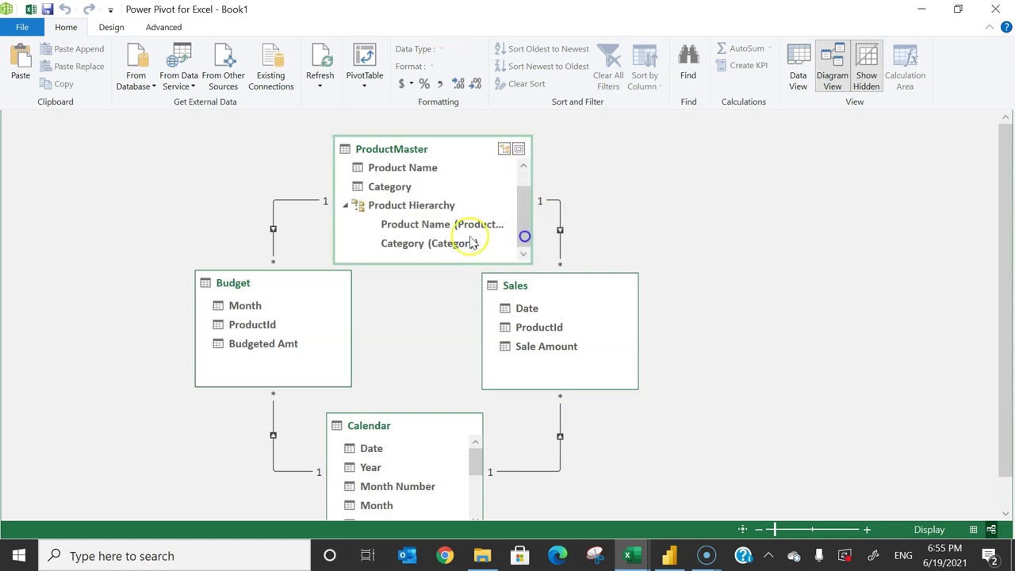
drag(415, 243, 450, 225)
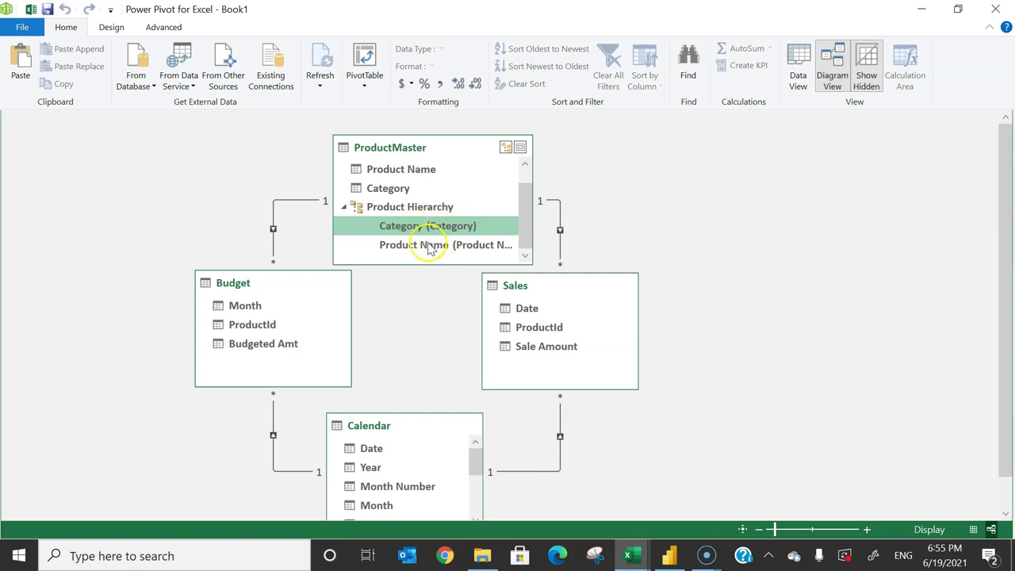
click(673, 181)
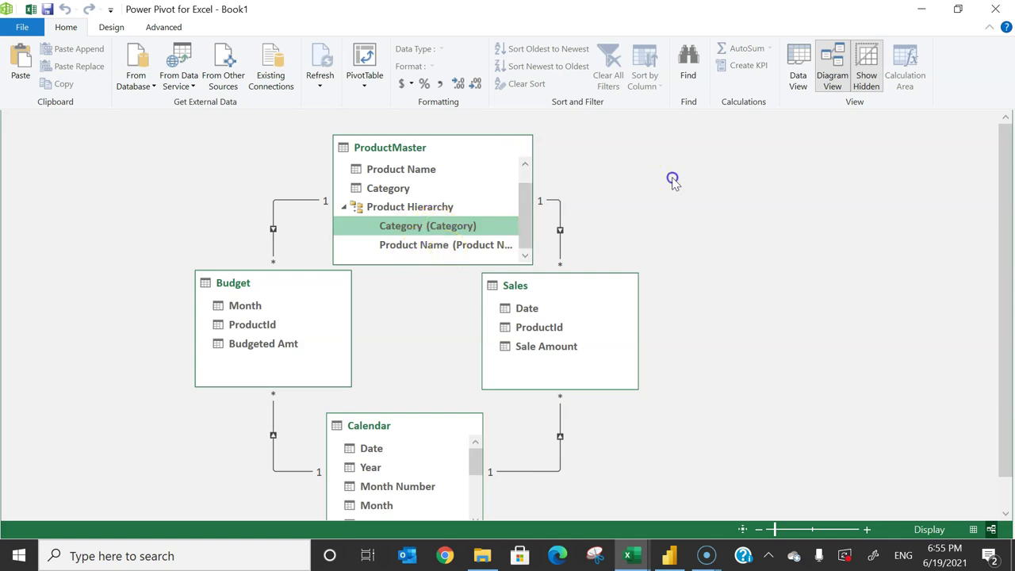
- Insert a PivotTable from the data model on a new worksheet
click(111, 27)
click(65, 29)
click(366, 88)
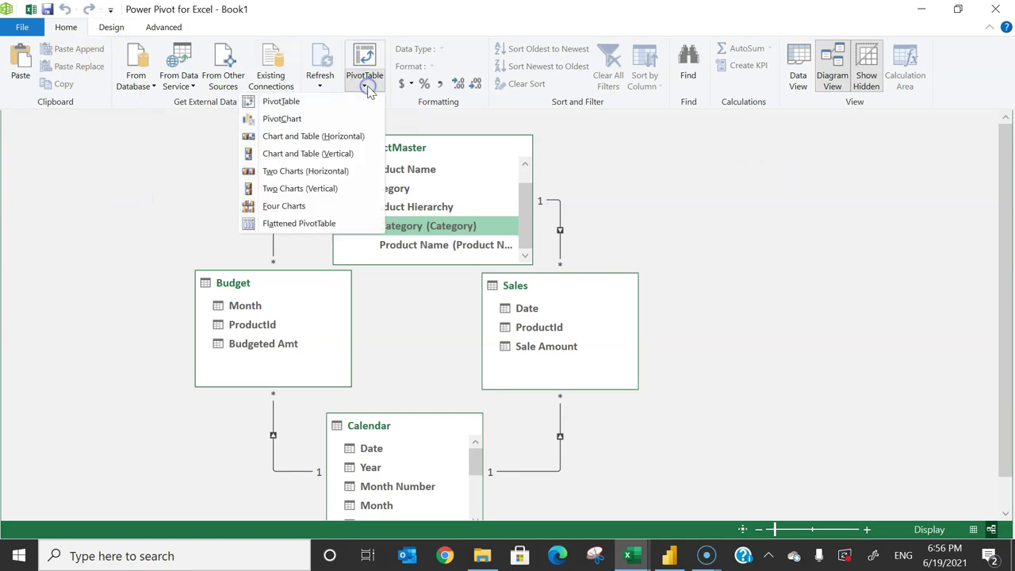
click(312, 112)
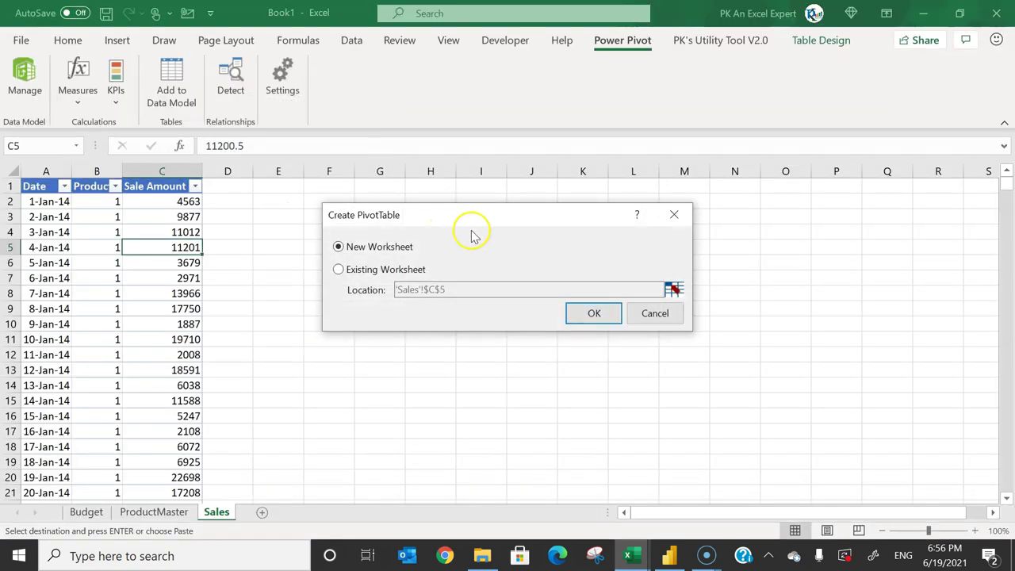
click(592, 313)
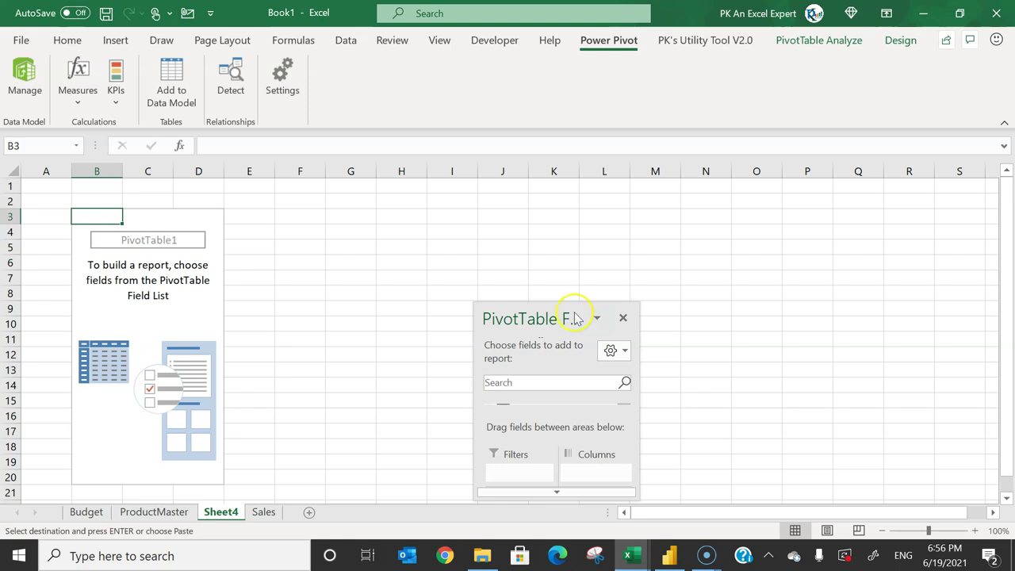
- Rename the new PivotTable sheet as Support and move it before the Budget sheet
double_click(226, 511)
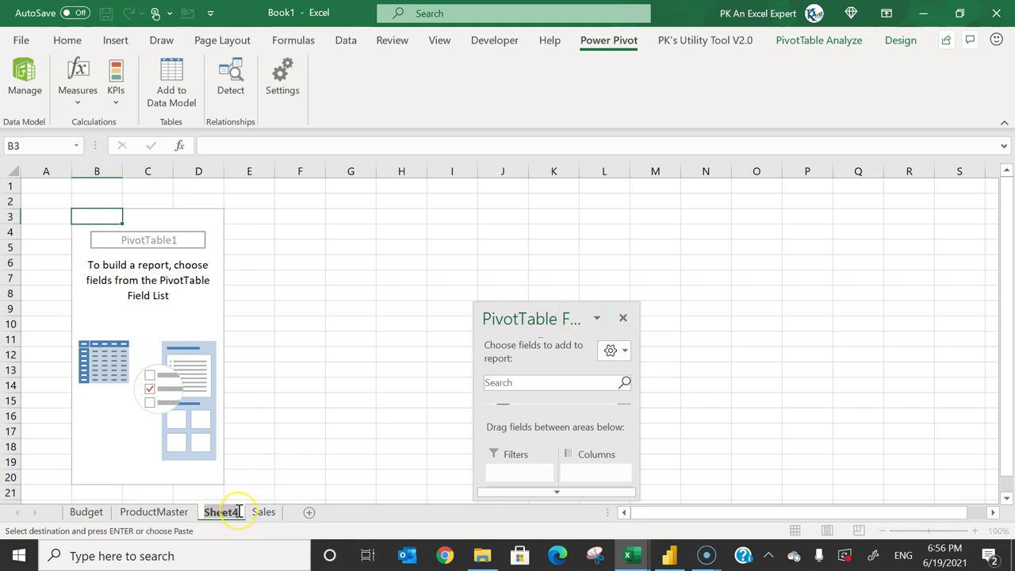
text(Support)
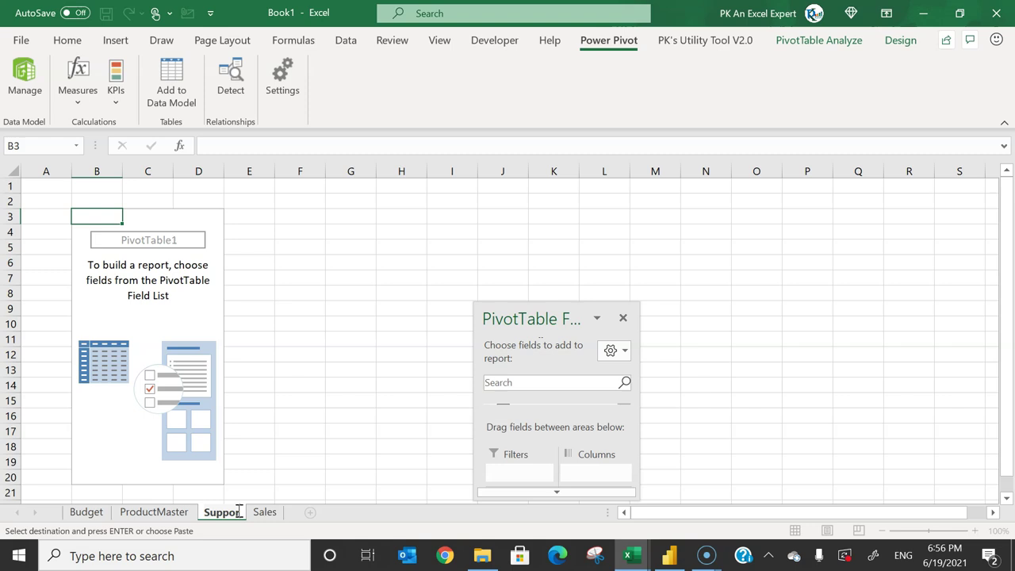
key(Return)
drag(241, 514, 70, 501)
- Enlarge the PivotTable Fields pane and place it beside the empty PivotTable so the table list and field areas show
drag(529, 318, 508, 160)
drag(625, 367, 838, 516)
drag(610, 167, 756, 97)
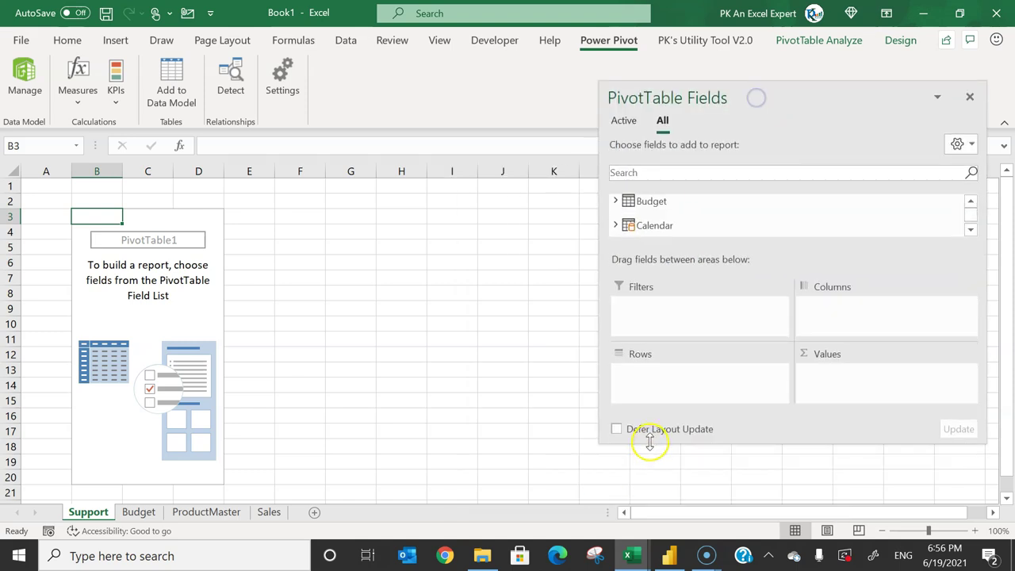
drag(647, 442, 642, 506)
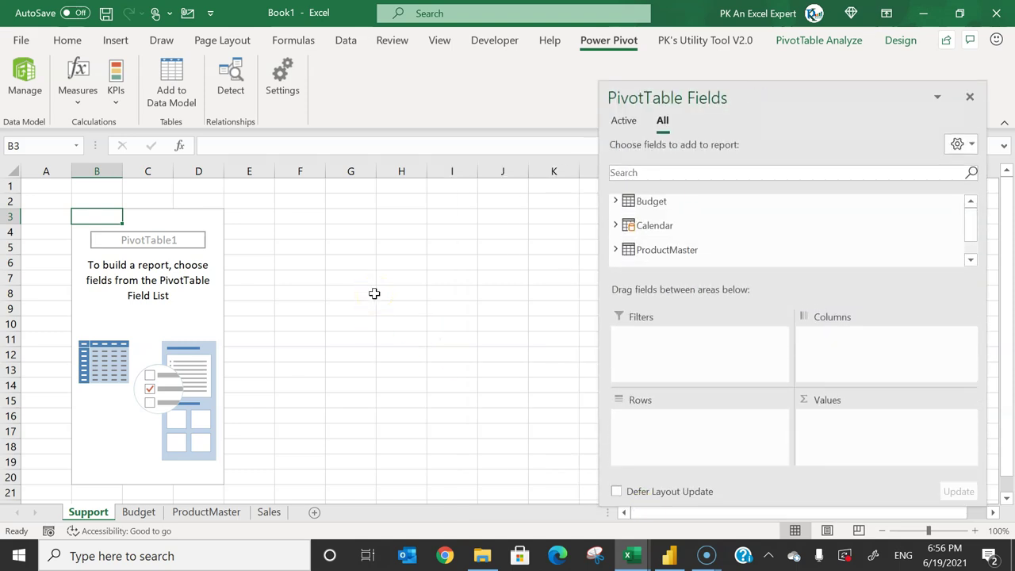
- Start a new measure in the Sales table and name it CY Sales
click(76, 102)
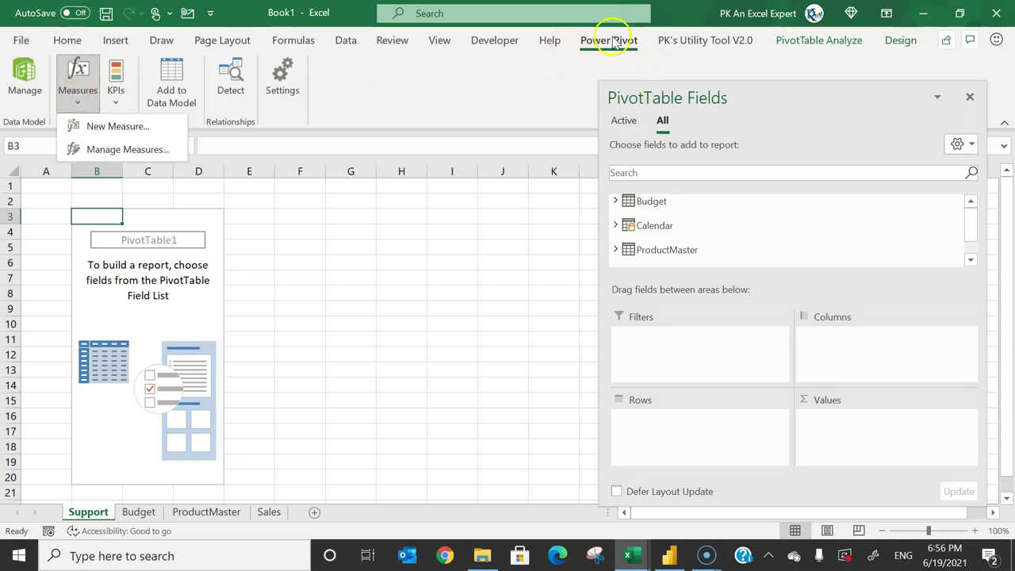
click(117, 128)
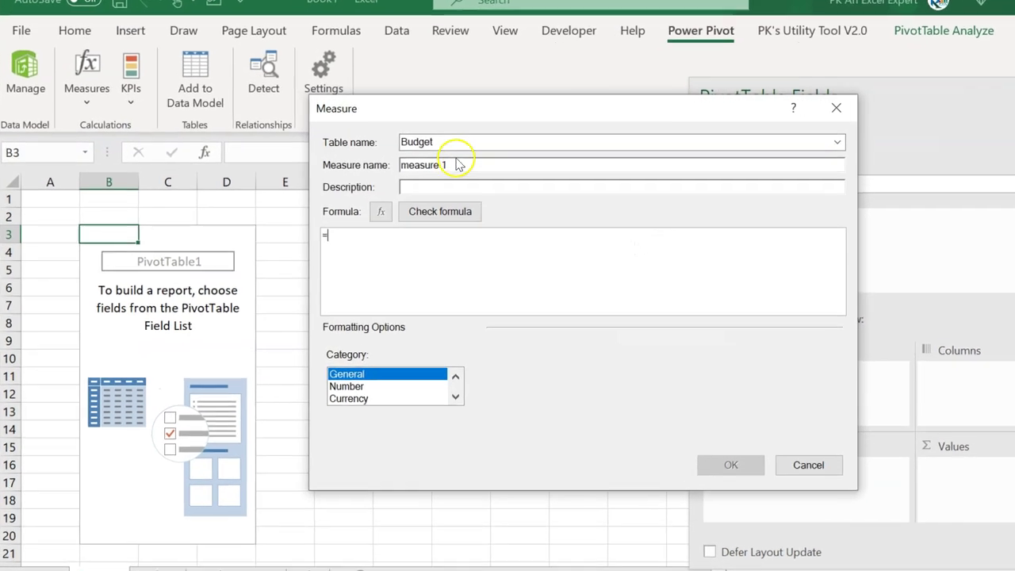
click(476, 142)
click(567, 178)
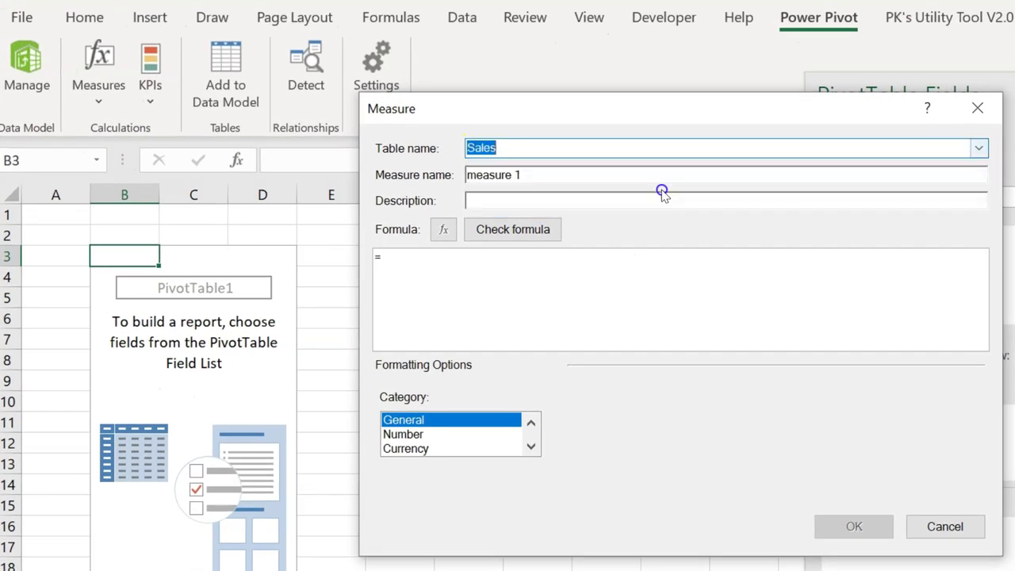
key(Tab)
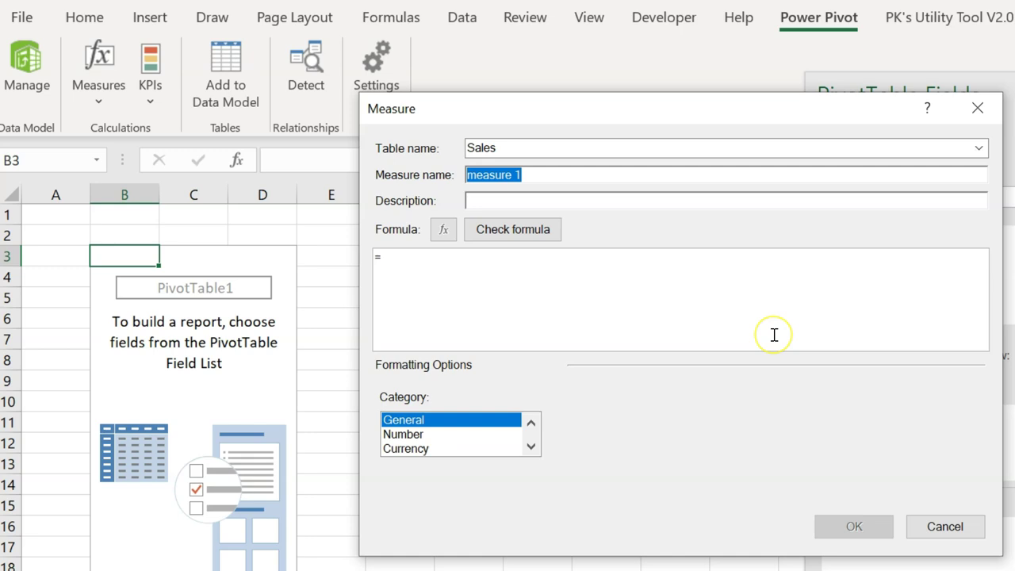
text(CY Sales)
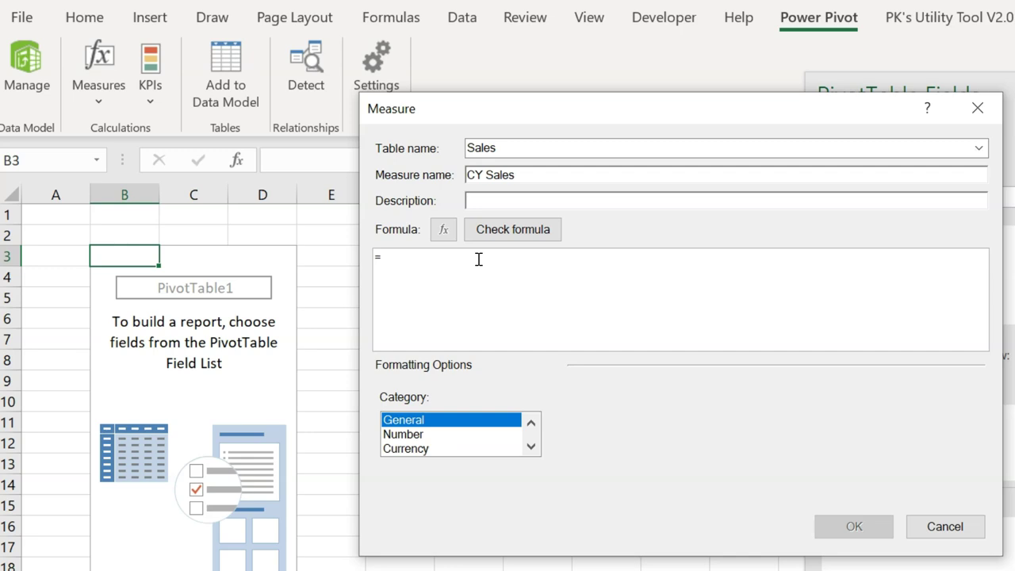
- In the CY Sales formula, declare VAR CY = MAX('Calendar'[Year]) on its own line, followed by a Return line
key(Return)
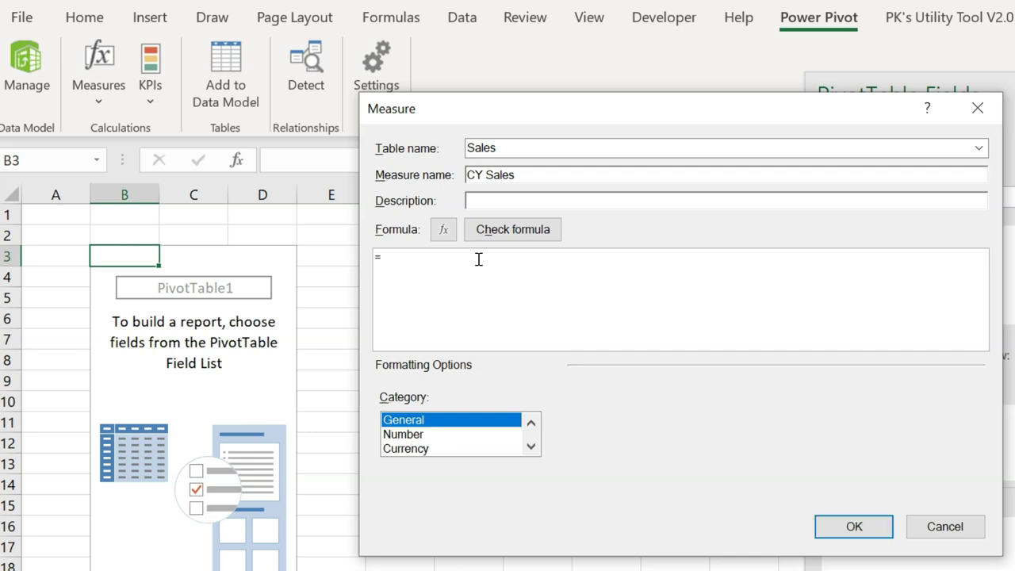
text(VAR)
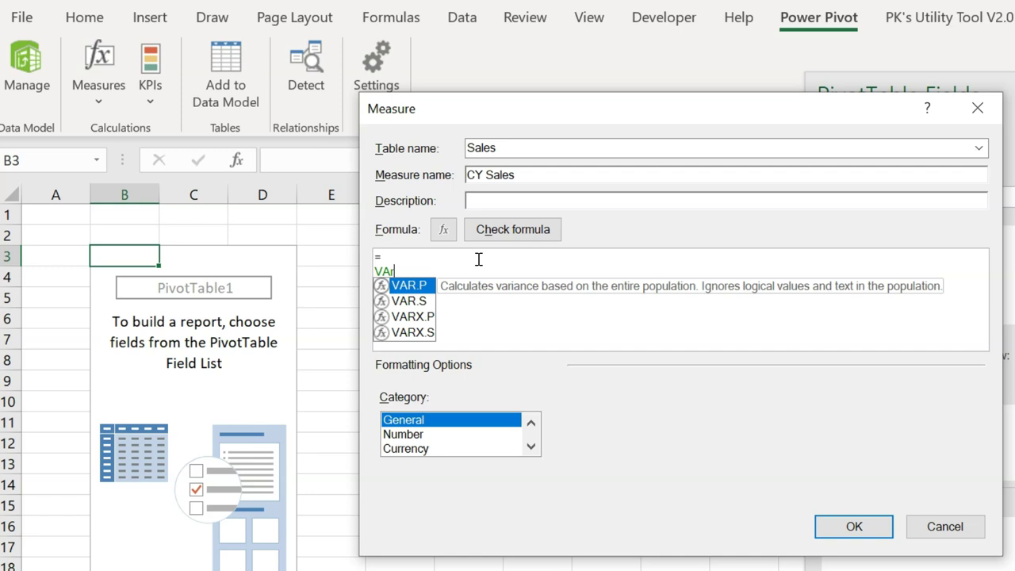
key(BackSpace)
text(R CY)
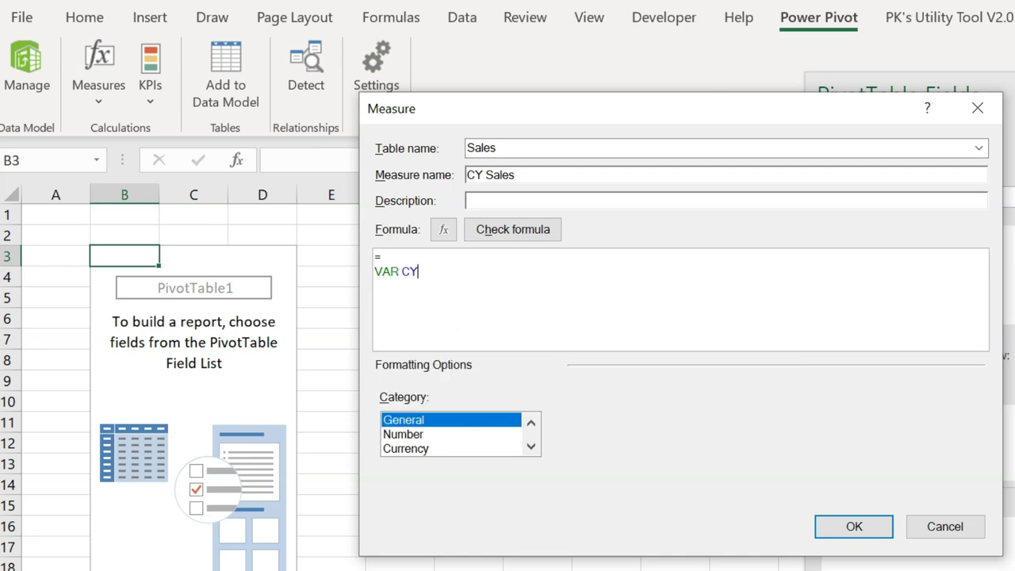
text( = Max()
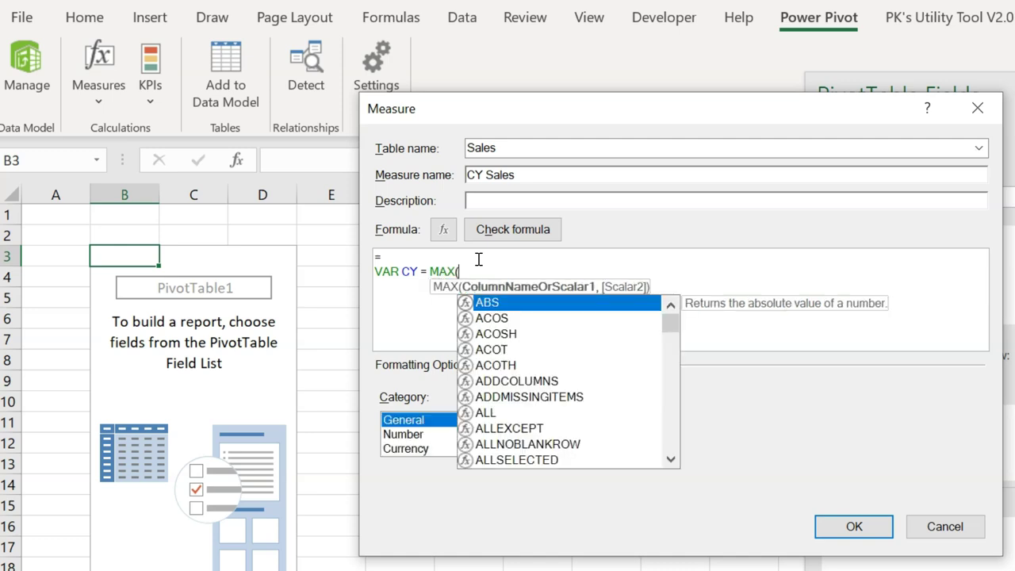
text(cal)
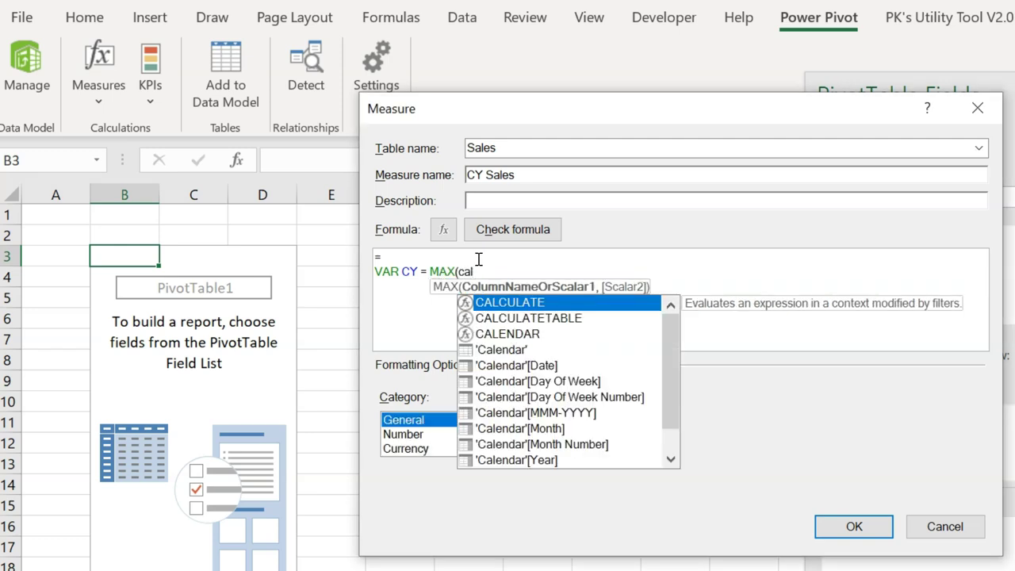
key(Down)
key(Down)
key(Down)
key(Down)
key(Down)
key(Down)
key(Down)
key(Down)
key(Down)
key(Down)
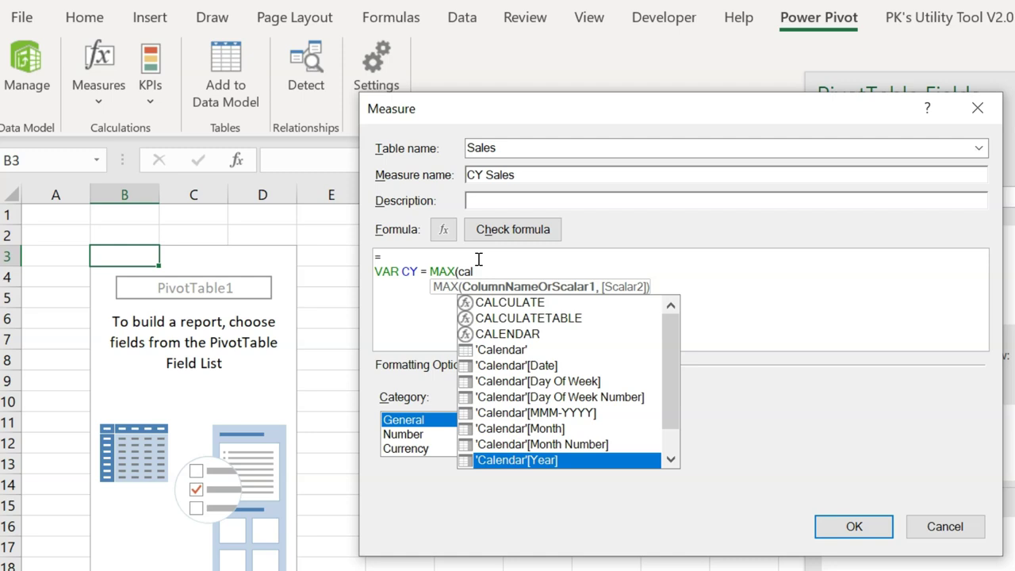
key(Tab)
text())
key(Return)
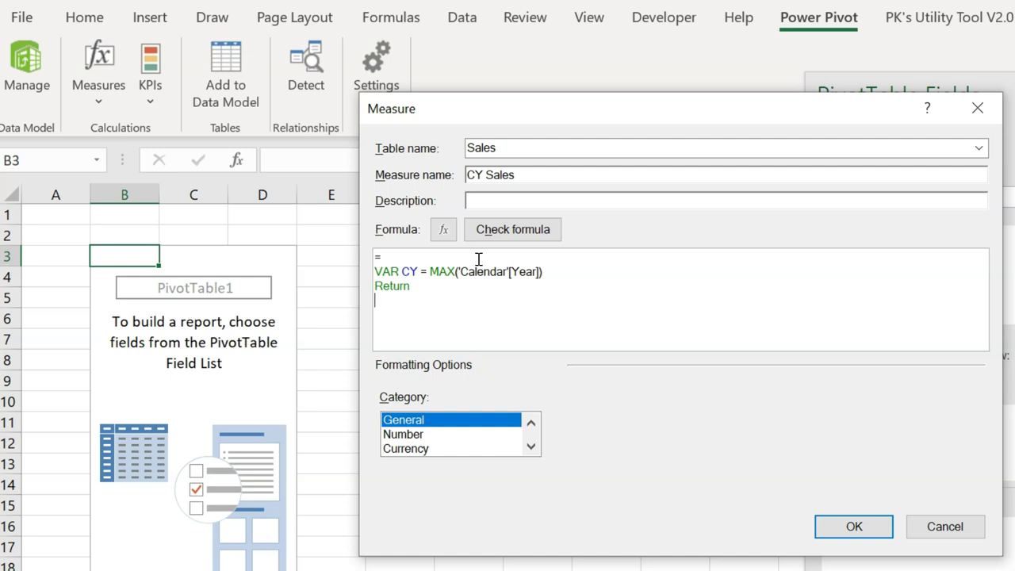
- Below Return, begin the result expression with CALCULATE(SUM([Sale Amount]), on a new line
key(Return)
text(cal)
key(Tab)
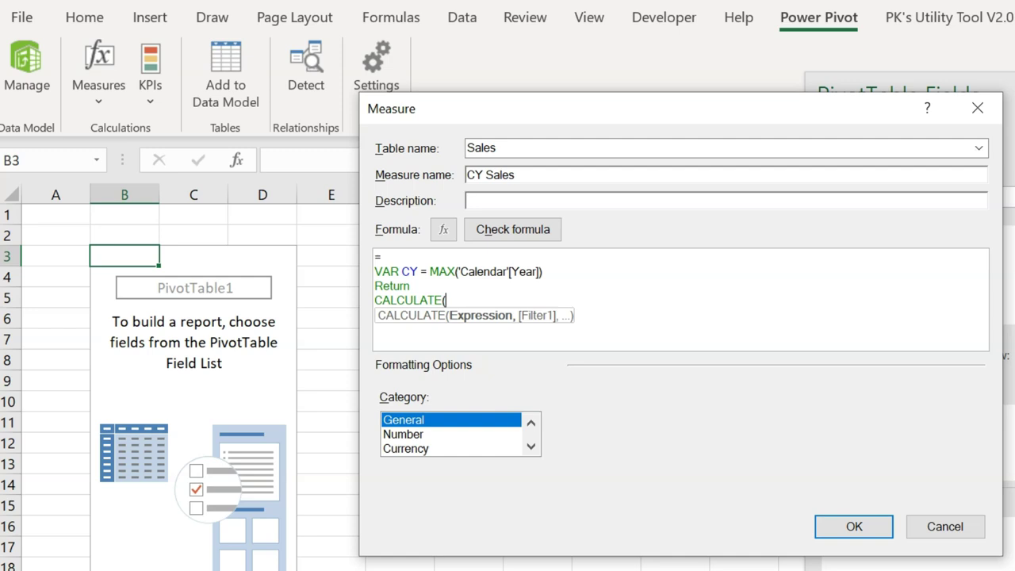
text(sum)
key(Tab)
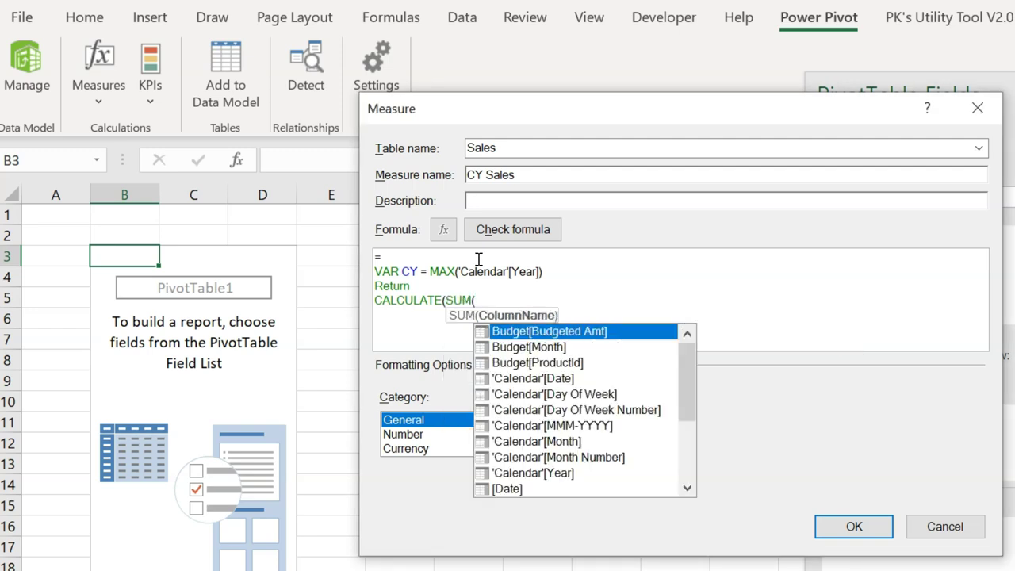
text(sa)
key(Tab)
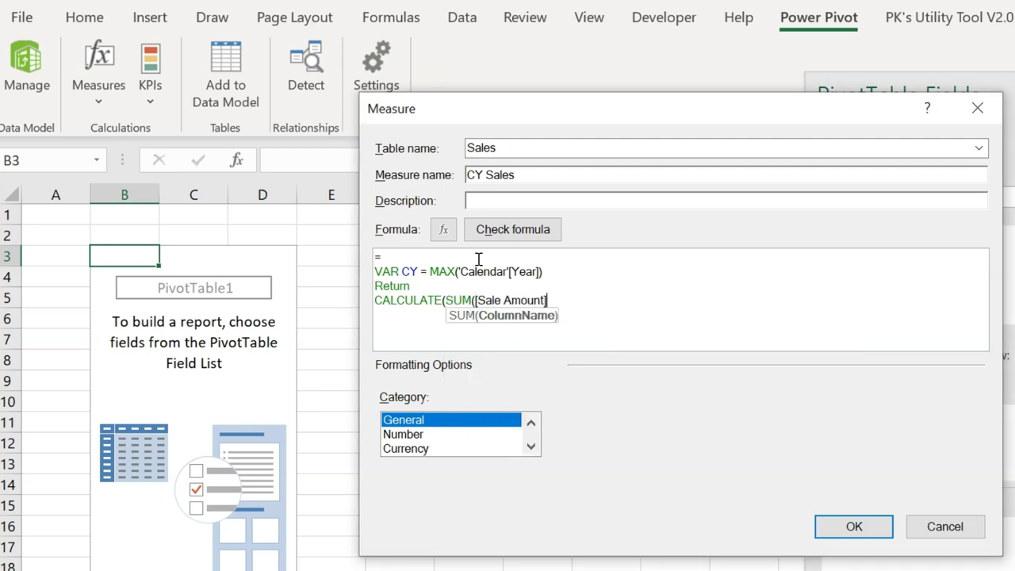
text(),)
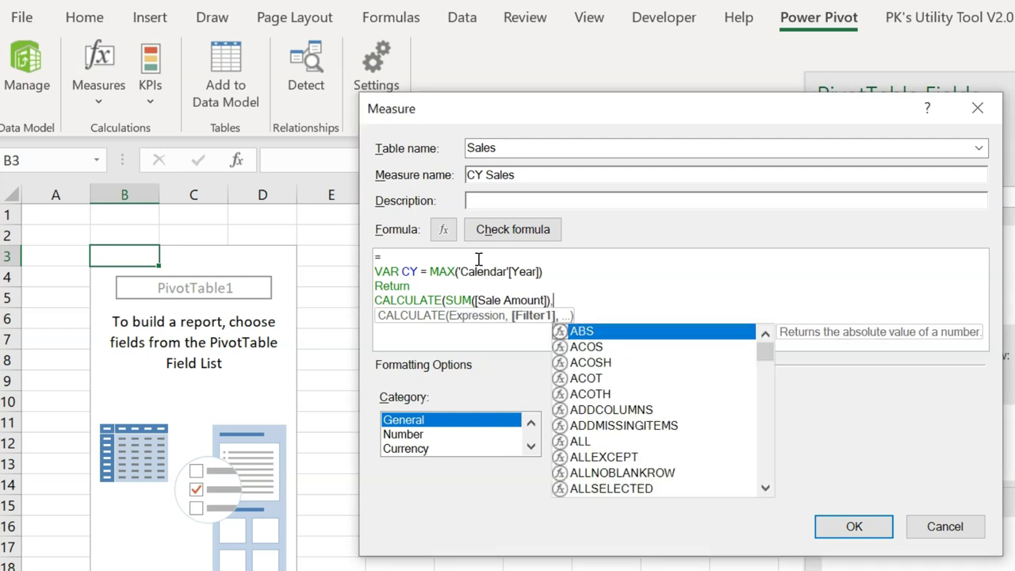
- Complete the CALCULATE expression with the filter 'Calendar'[Year]=CY and close the parenthesis
text(cal)
key(Down)
key(Down)
key(Down)
key(Down)
key(Down)
key(Down)
key(Down)
key(Down)
key(Down)
key(Down)
key(Tab)
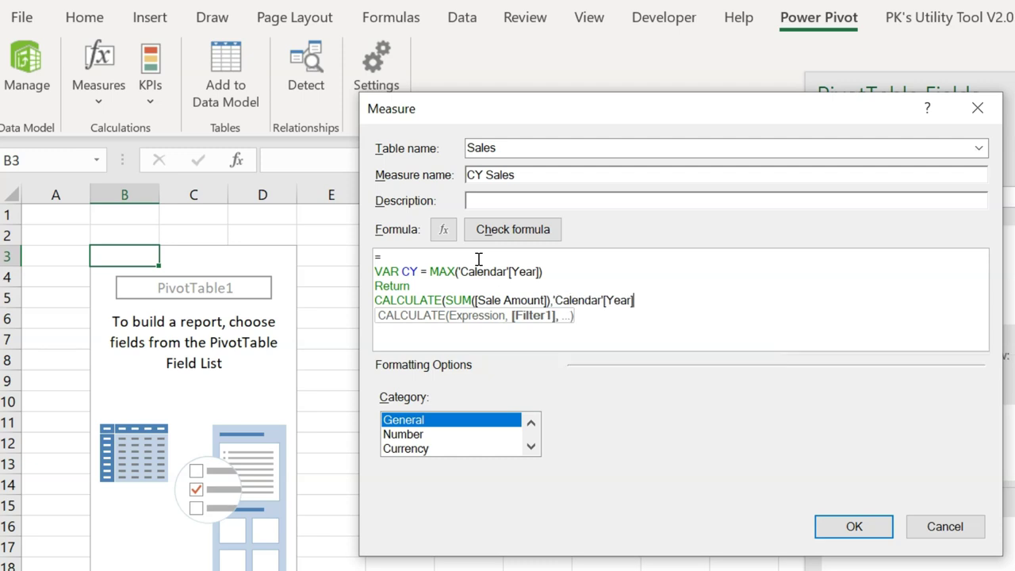
text(=CY)
key(Escape)
text())
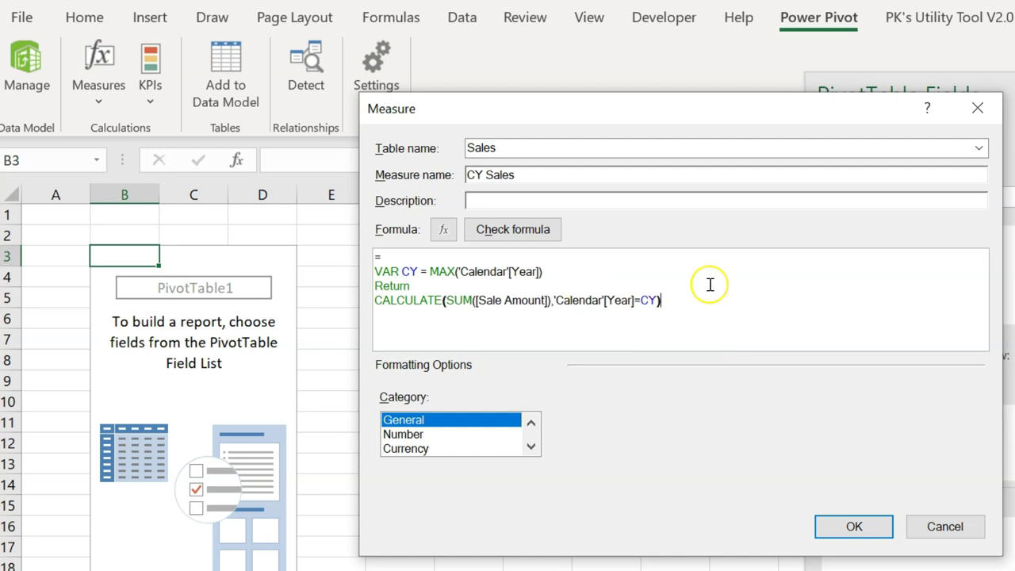
drag(721, 309, 351, 261)
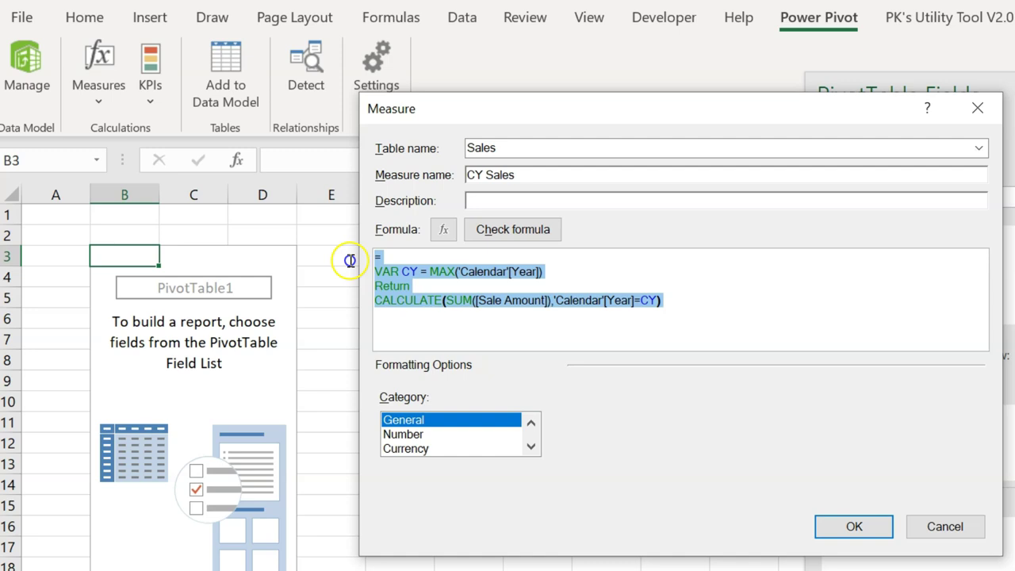
click(709, 303)
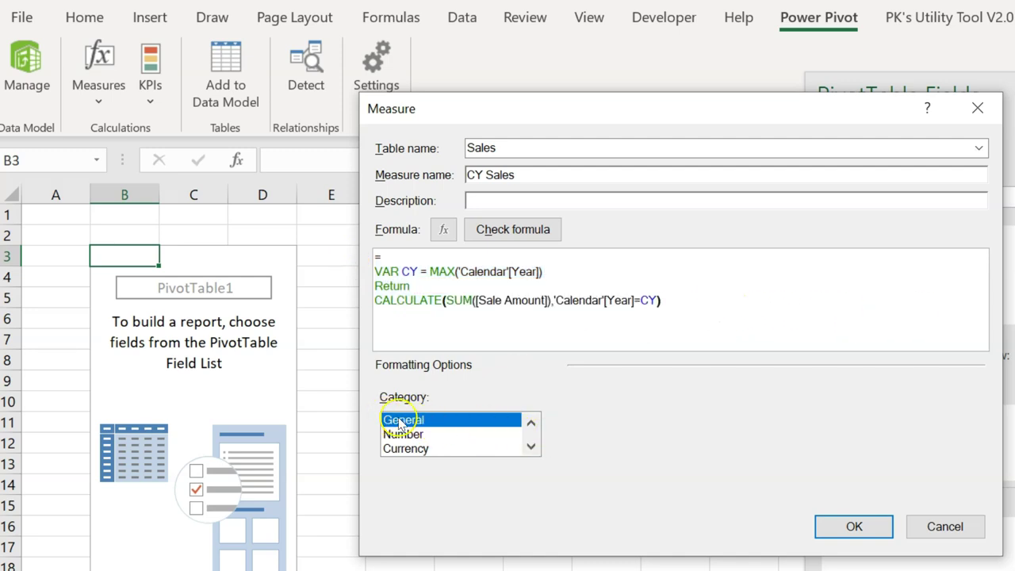
- Format CY Sales as Currency with the $ symbol and 0 decimal places, and create the measure
click(427, 450)
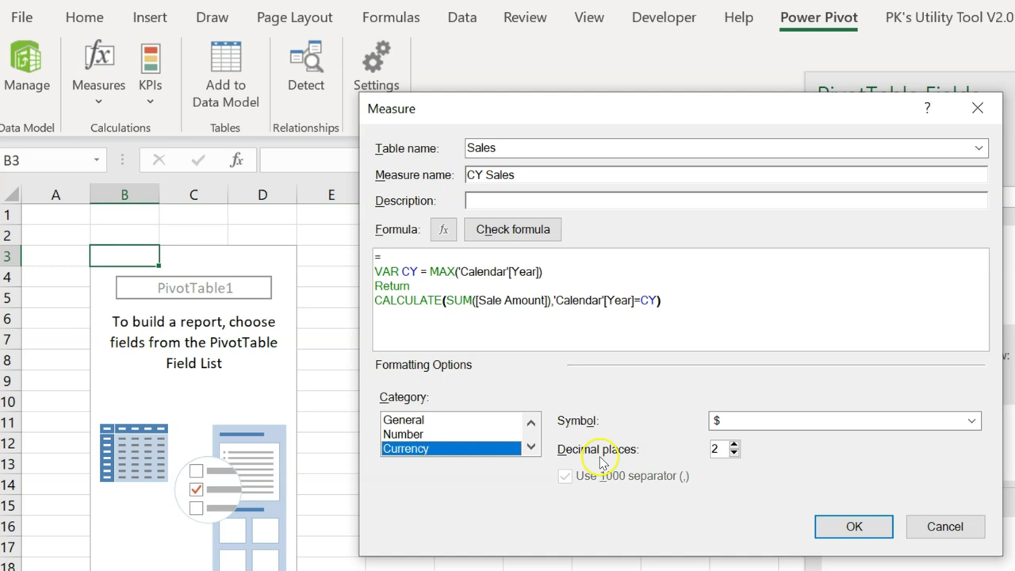
click(734, 453)
click(868, 536)
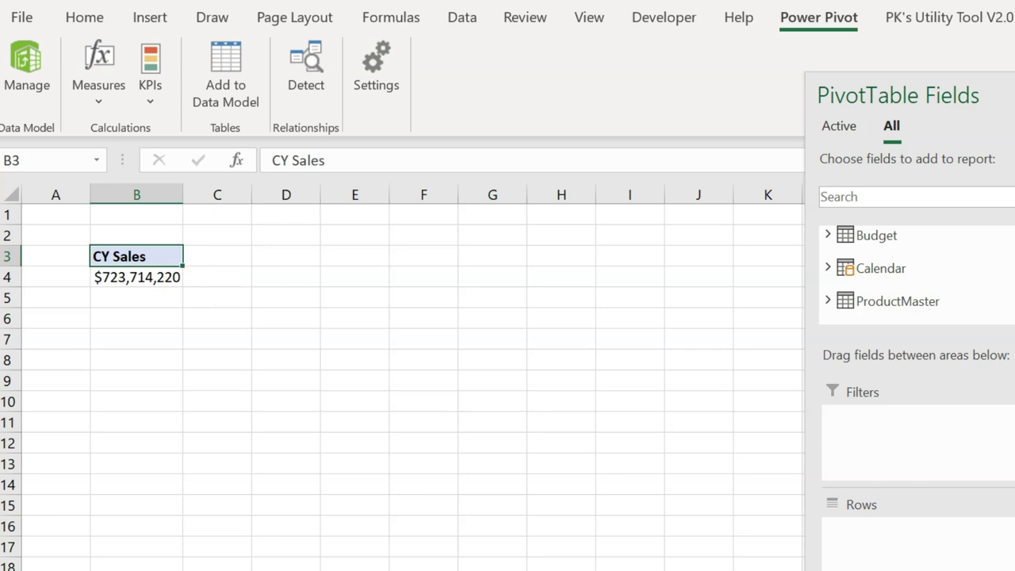
- Start another new measure in the Sales table and name it PY Sales
click(98, 88)
click(145, 133)
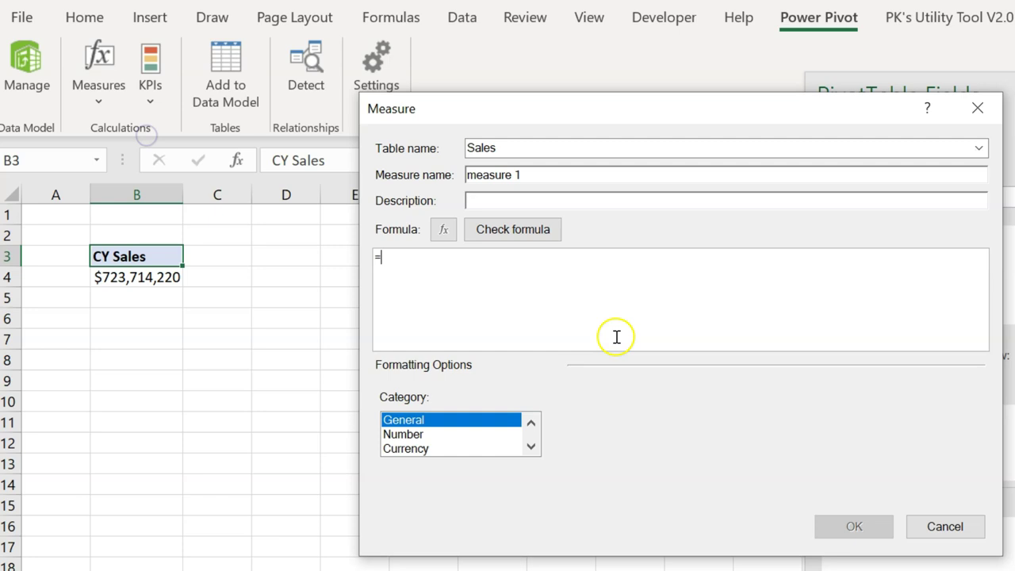
drag(543, 176, 424, 162)
text(PY Sales)
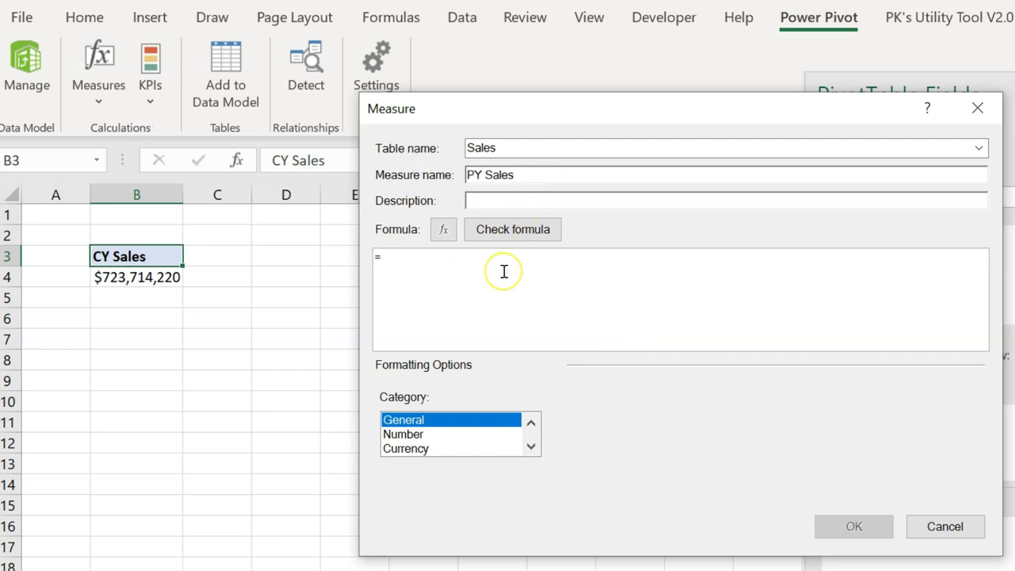
- Begin the PY Sales formula with CALCULATE(SUM([Sale Amount]), after the equals sign
click(496, 272)
text(cal)
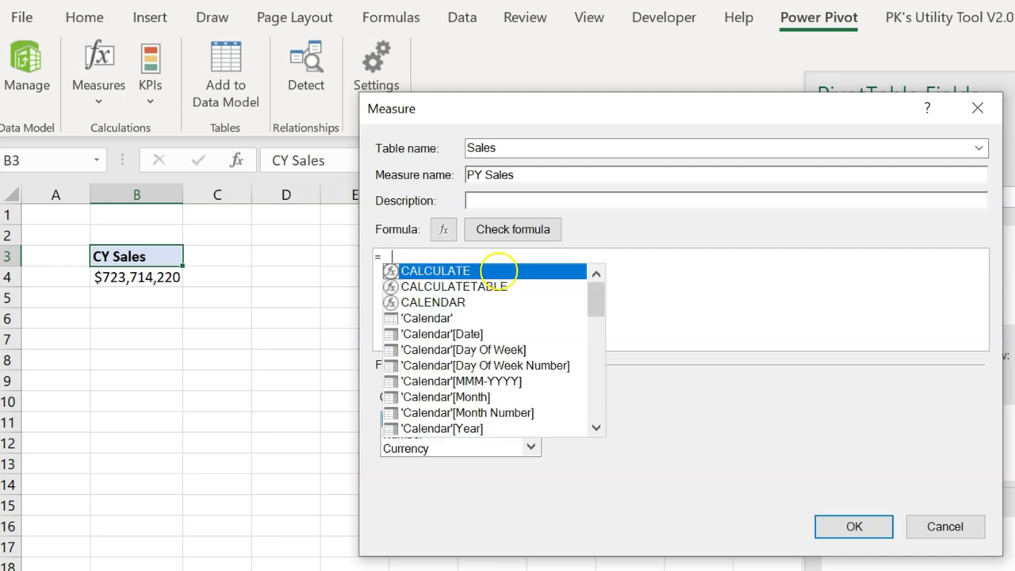
double_click(498, 272)
text(sum)
key(Tab)
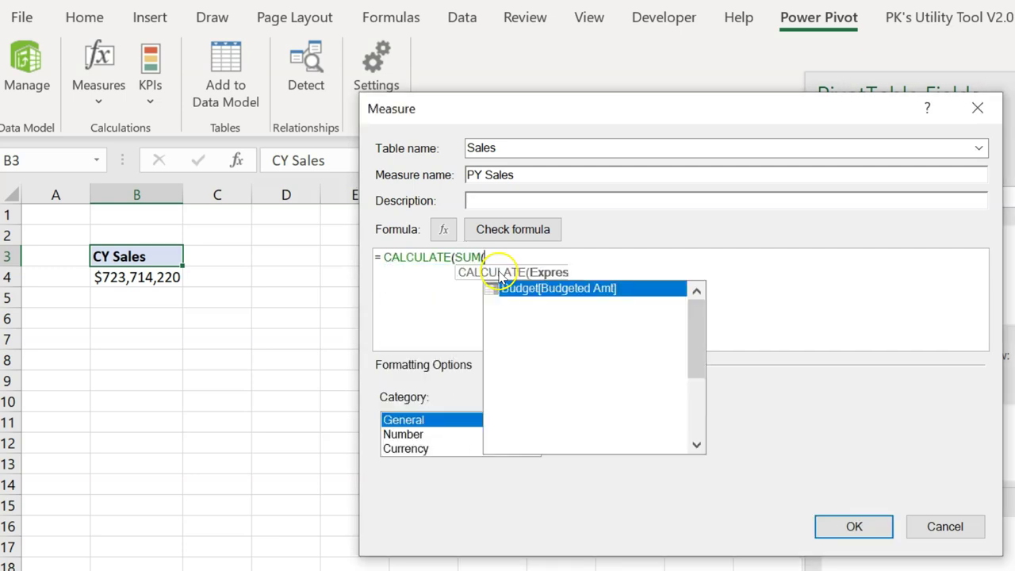
text(sal)
key(Tab)
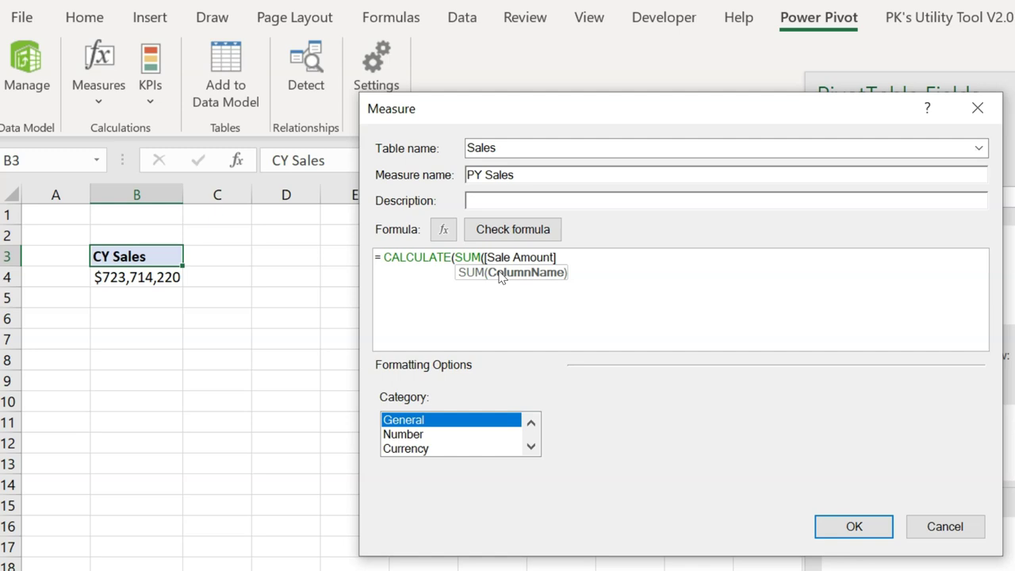
text(),)
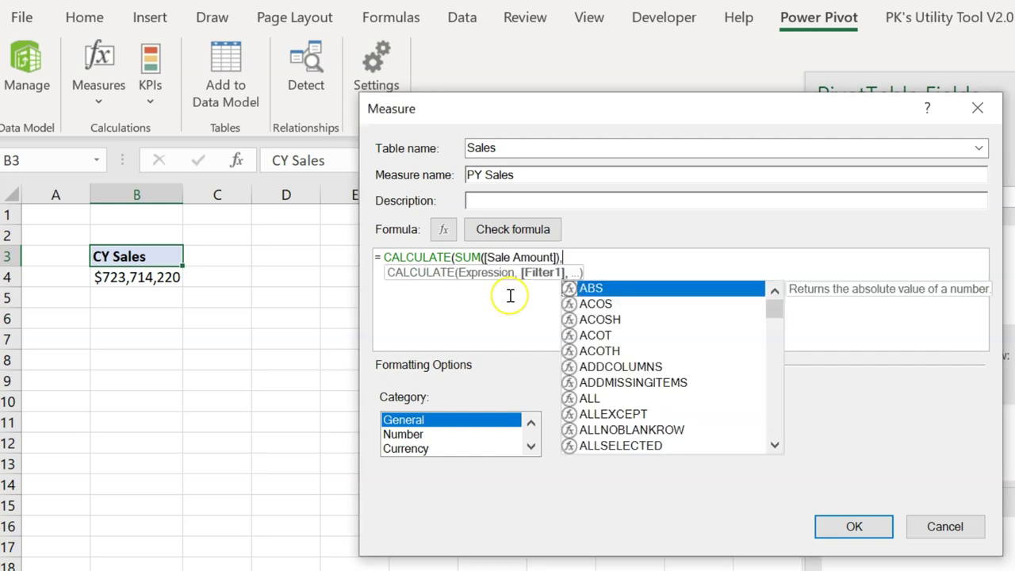
- Complete the PY Sales formula with the filter SAMEPERIODLASTYEAR('Calendar'[Date]) and the closing parenthesis
text(sal)
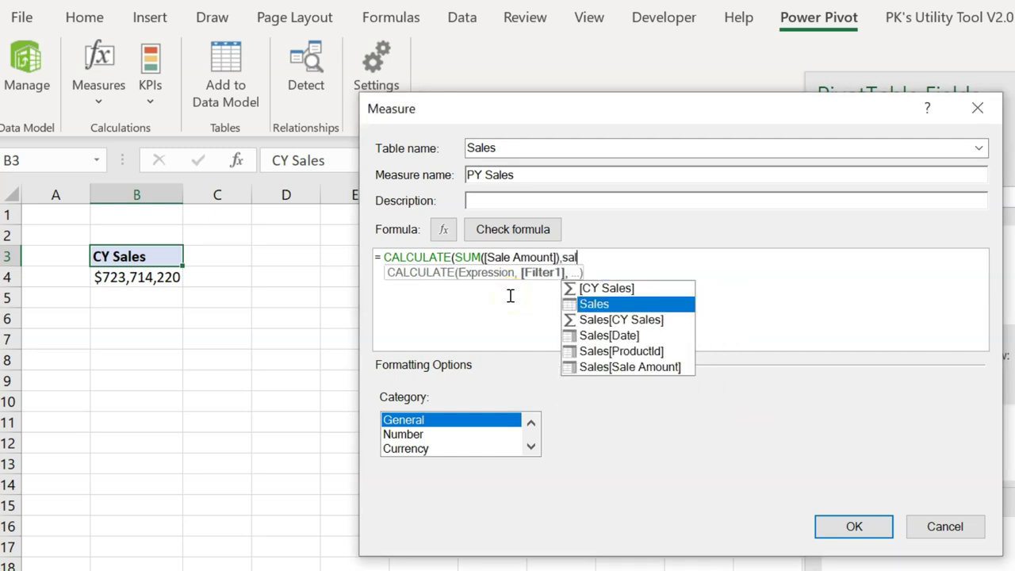
key(BackSpace)
text(m)
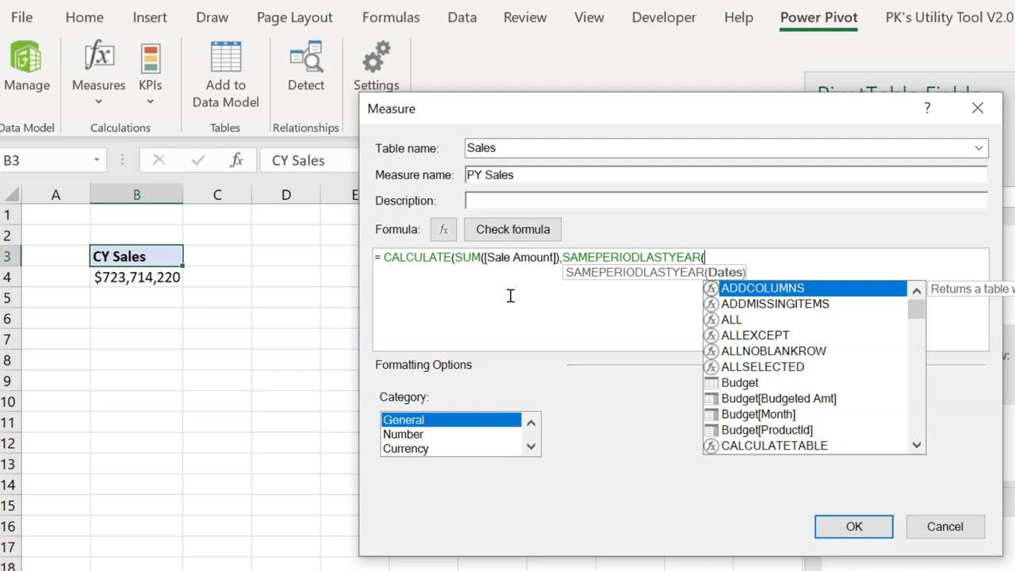
text(ca)
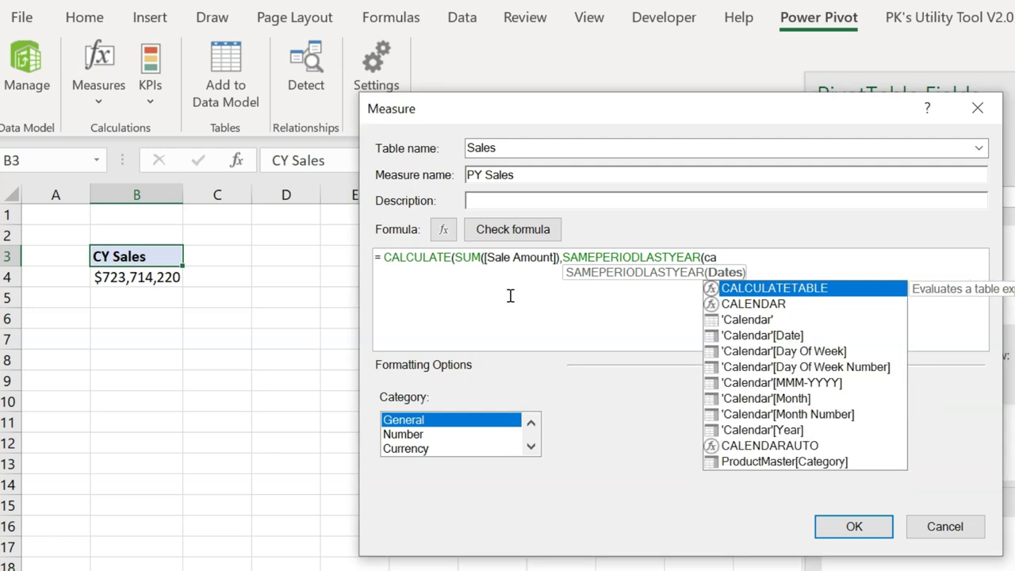
key(Down)
key(Down)
key(Down)
key(Tab)
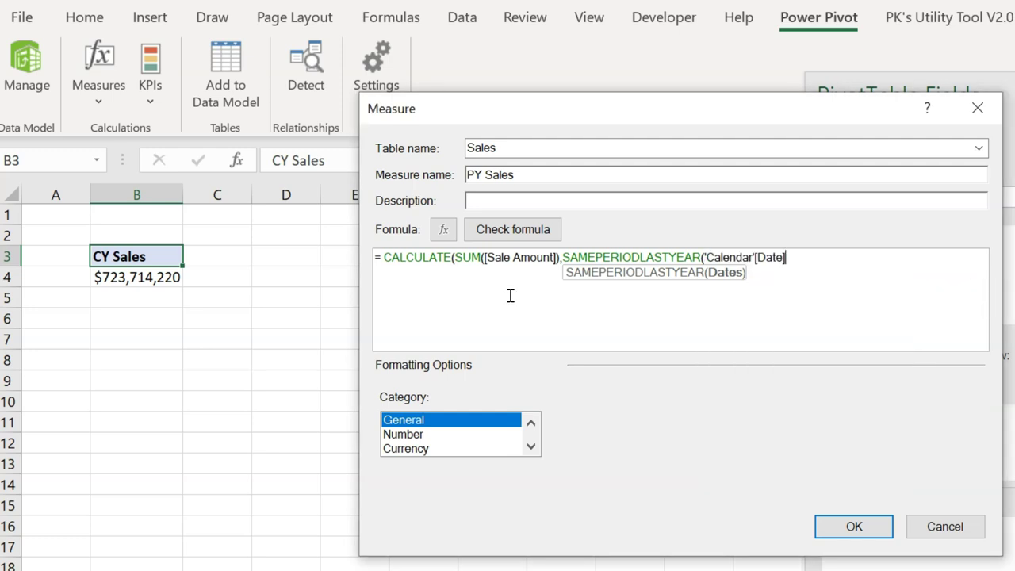
text()))
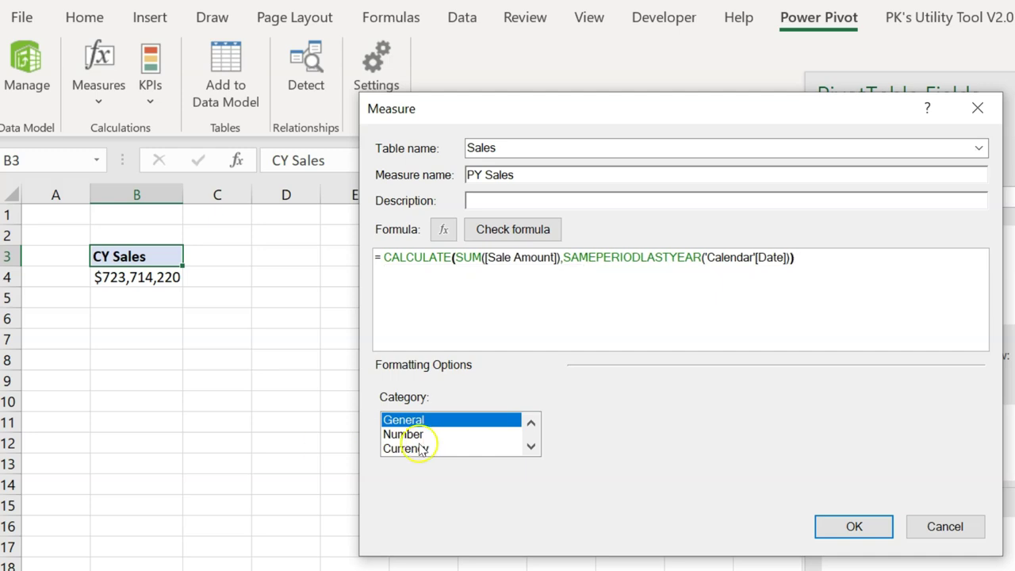
- Format PY Sales as Currency with the $ symbol and 0 decimal places, and create the measure
click(421, 449)
click(733, 453)
click(733, 454)
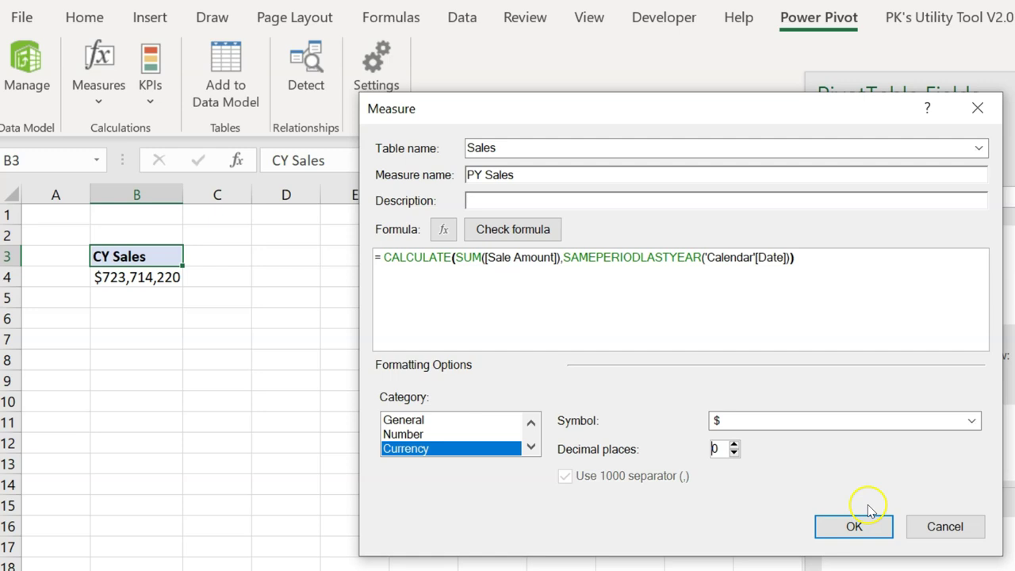
click(853, 526)
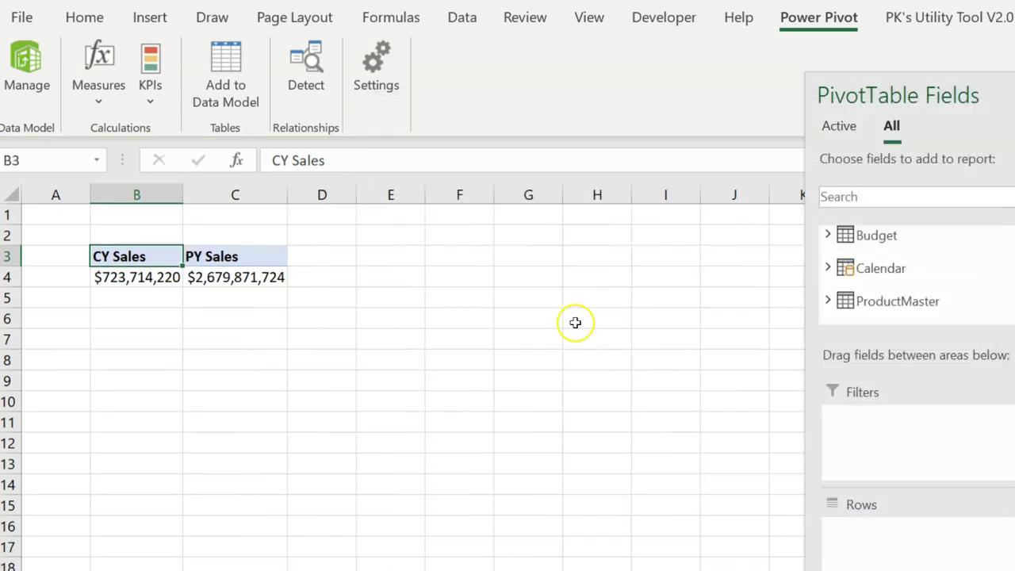
- Start a new measure in the Sales table and name it YoY Sales Growth
click(103, 103)
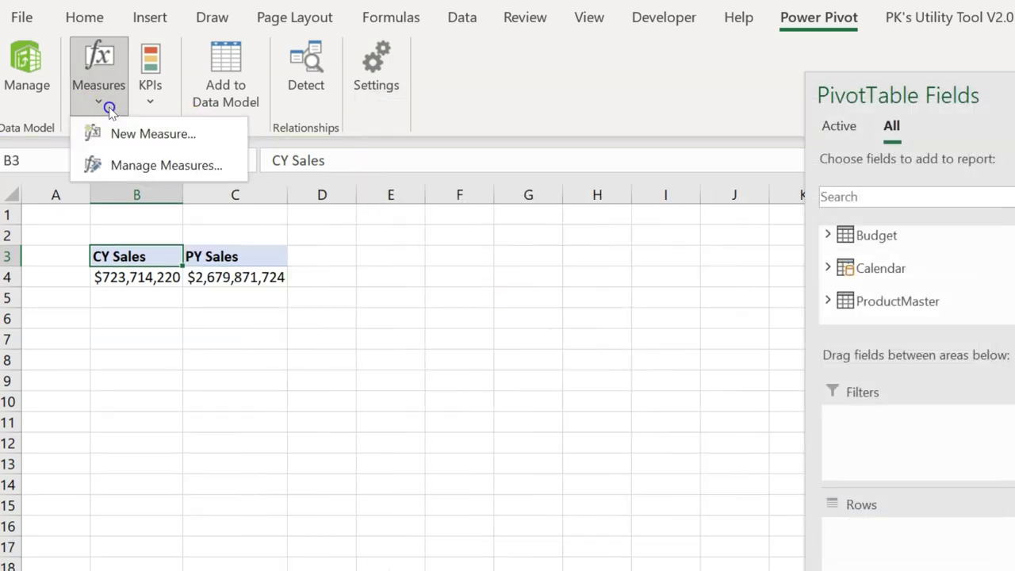
click(153, 135)
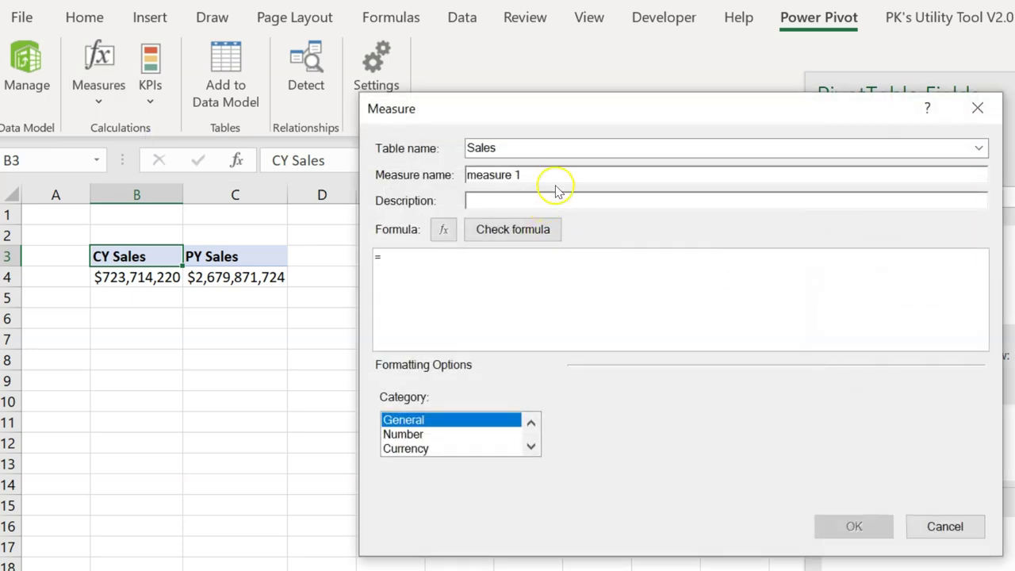
click(387, 174)
text(YoY SAles Growth)
- Begin the YoY Sales Growth formula after the equals sign with DIVIDE([CY Sales]-[PY Sales] as the numerator
click(439, 269)
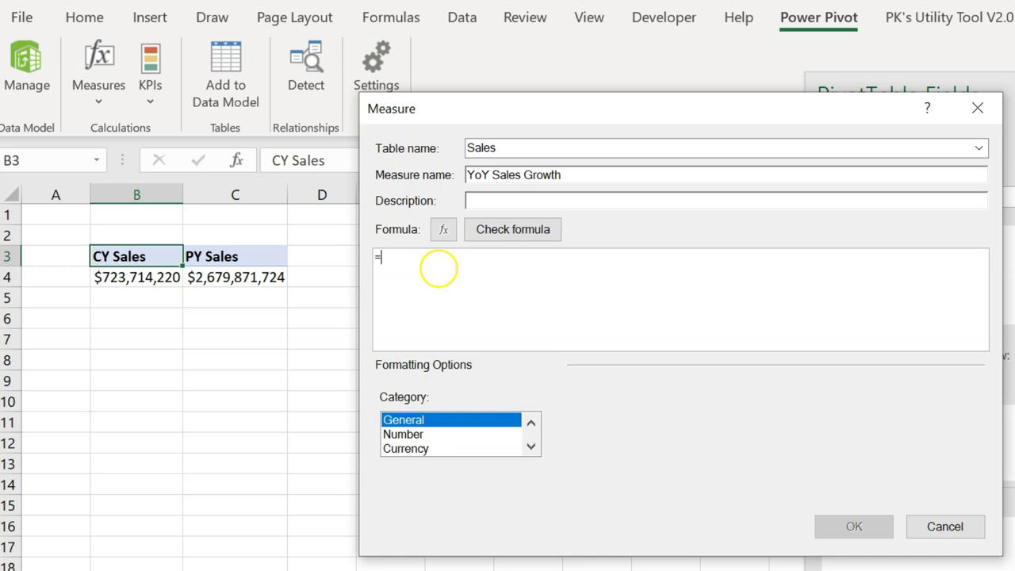
text(div)
key(Tab)
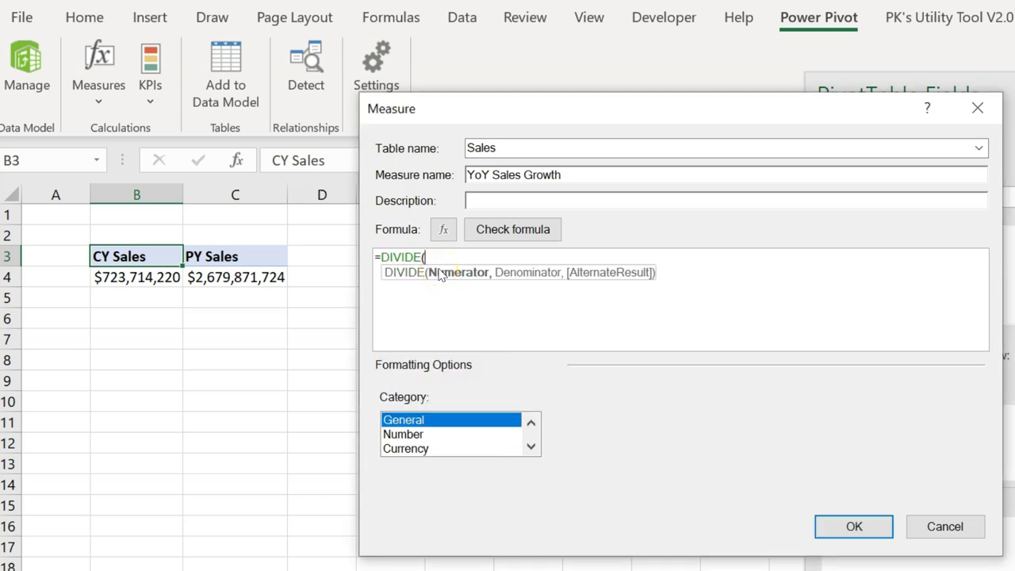
text(CY)
key(Tab)
text(-[PY)
key(Tab)
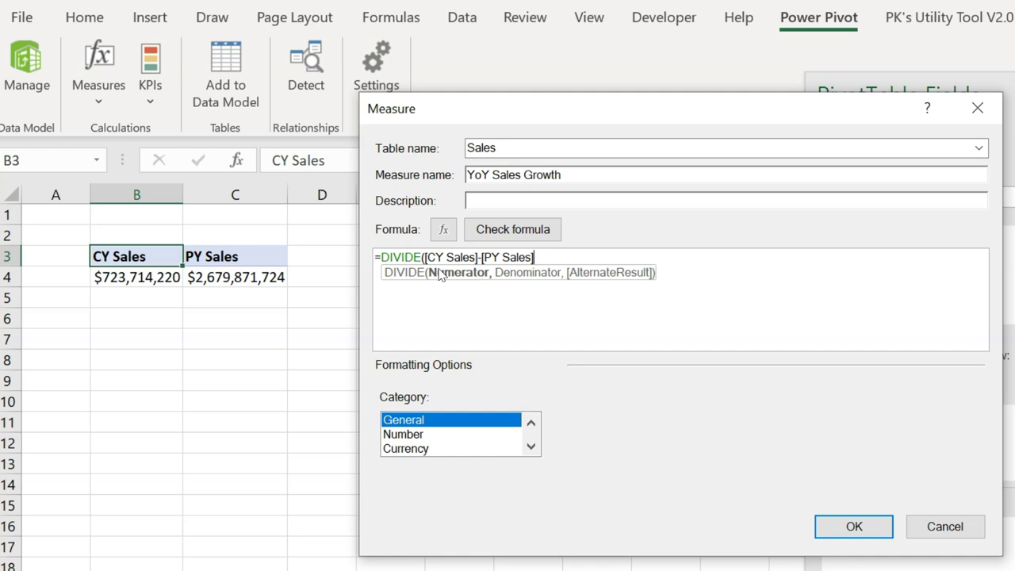
- Complete the YoY Sales Growth formula with the denominator [PY Sales], the alternate result BLANK() and the closing parenthesis
click(439, 278)
text(,)
text([PY)
key(Tab)
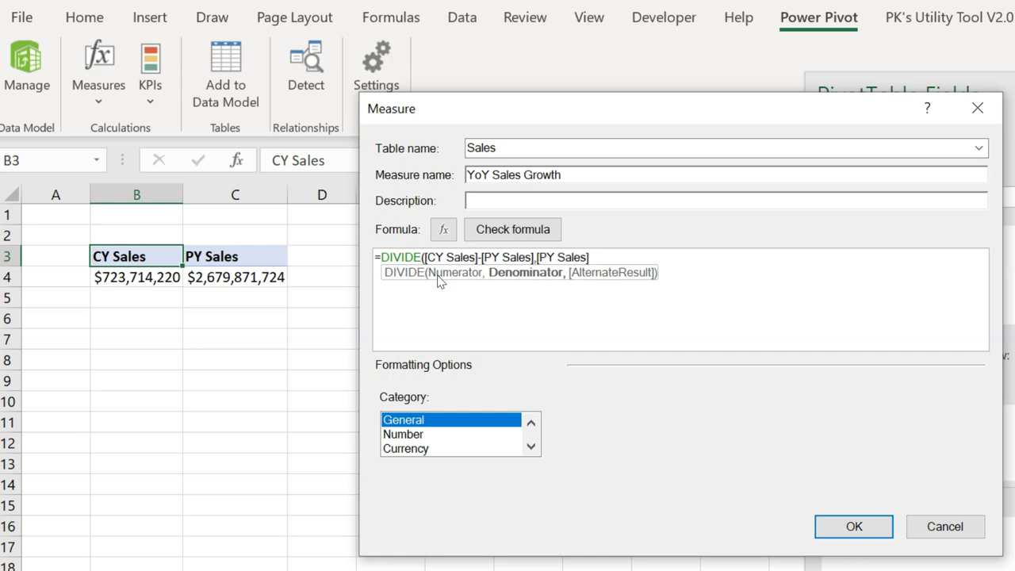
text(,)
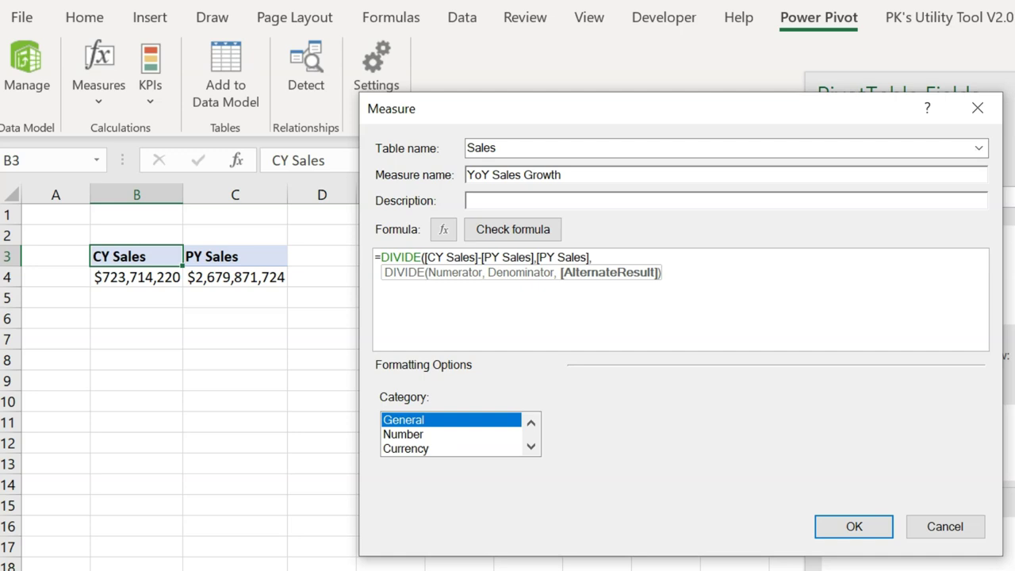
key(BackSpace)
text(bl)
key(Tab)
text()))
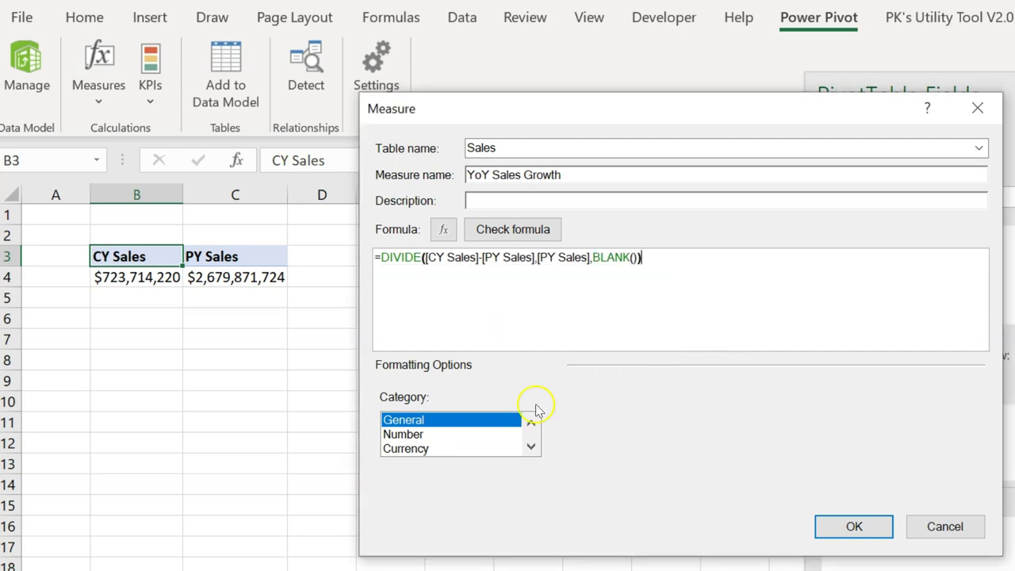
- Format YoY Sales Growth as a Number in Percentage format with 0 decimal places, and create the measure
click(530, 446)
click(530, 446)
click(530, 448)
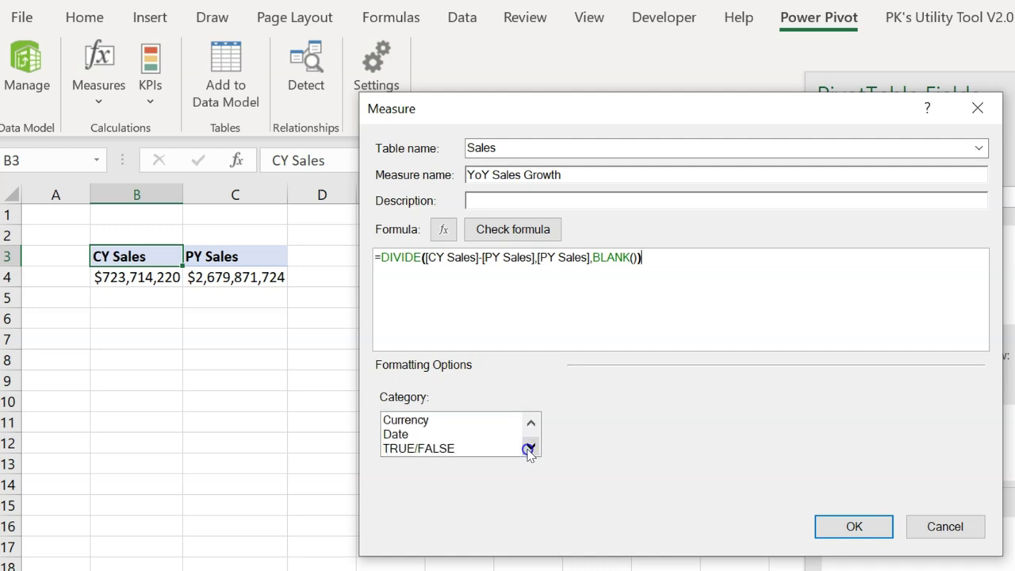
click(530, 422)
click(530, 422)
click(414, 434)
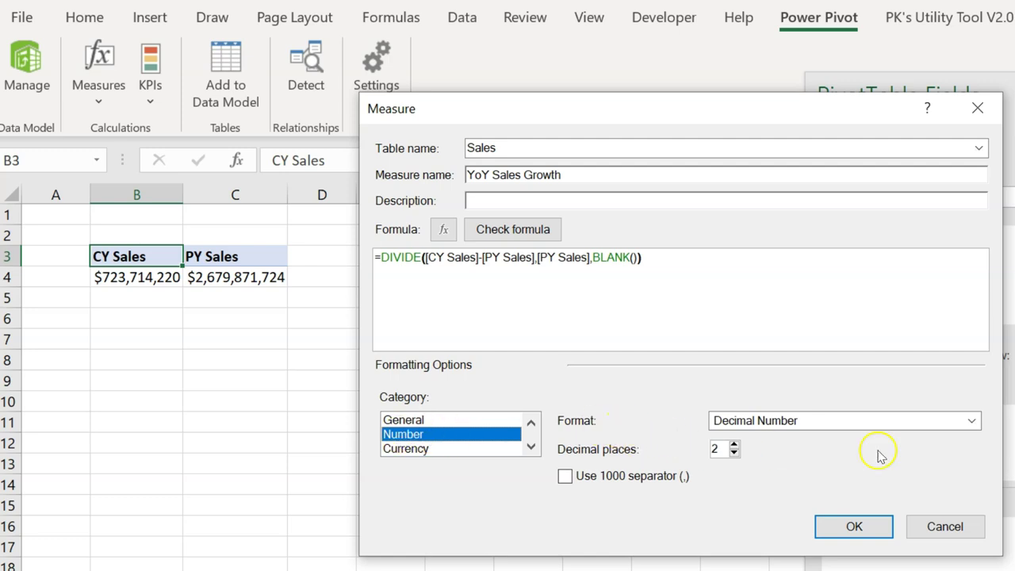
click(970, 421)
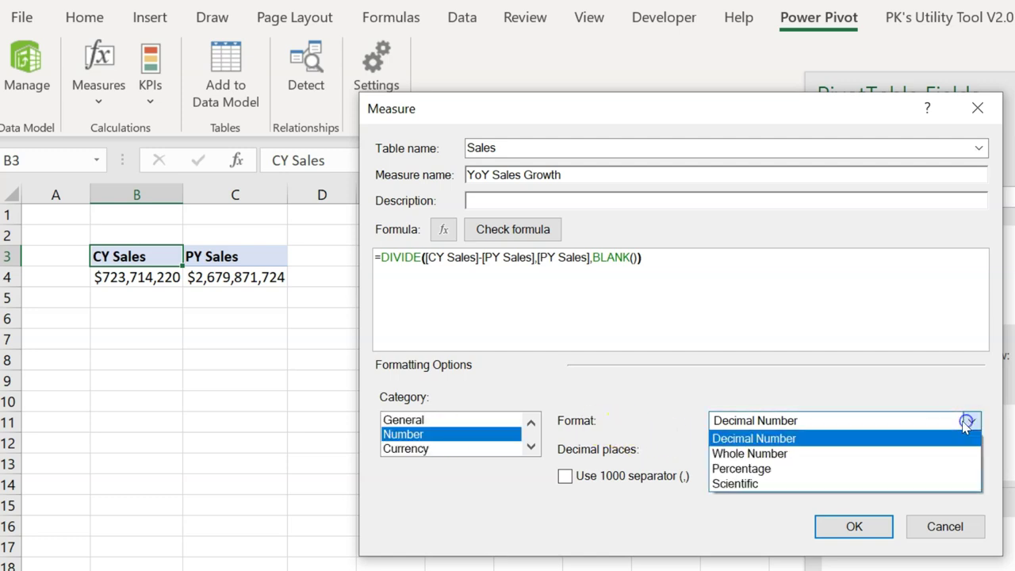
click(783, 466)
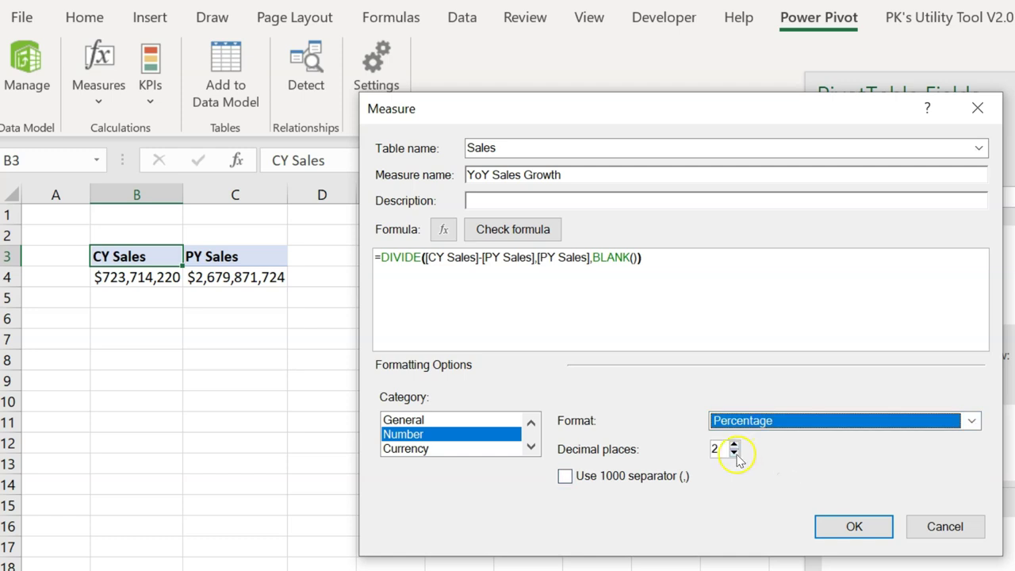
click(735, 453)
click(734, 453)
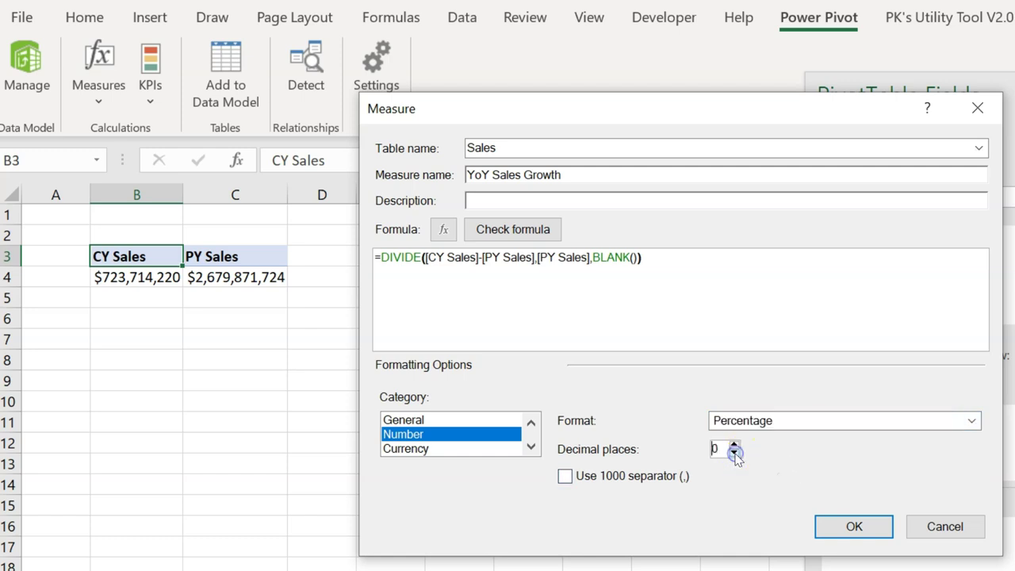
click(852, 526)
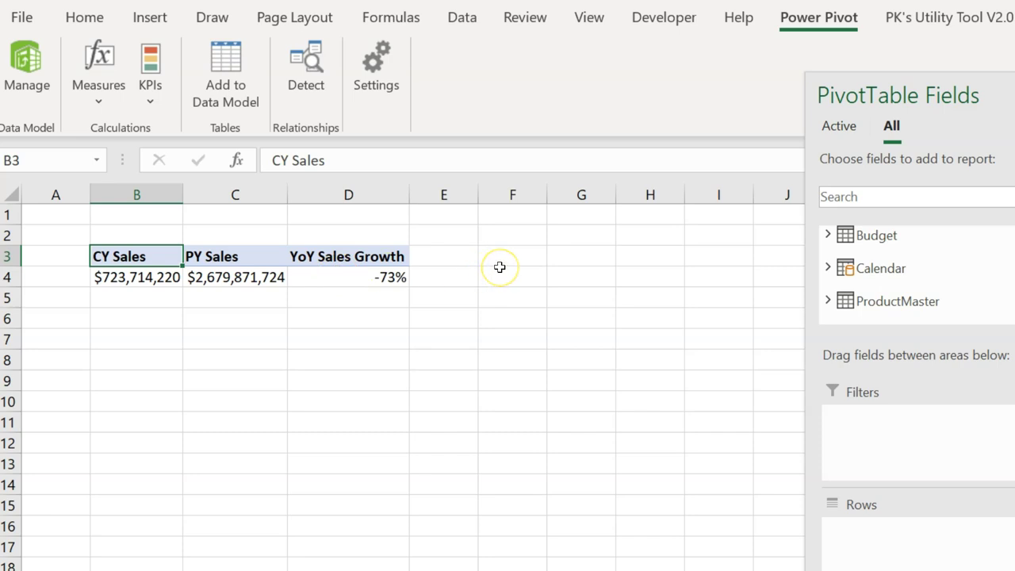
- Start another new measure in the Sales table and name it Budget Sales
click(101, 100)
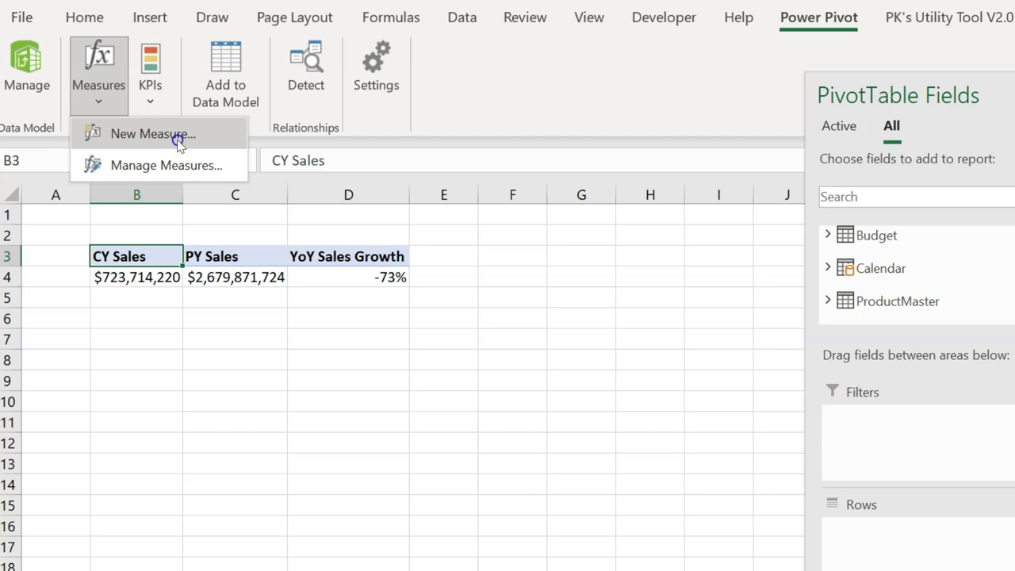
click(176, 135)
drag(541, 176, 319, 167)
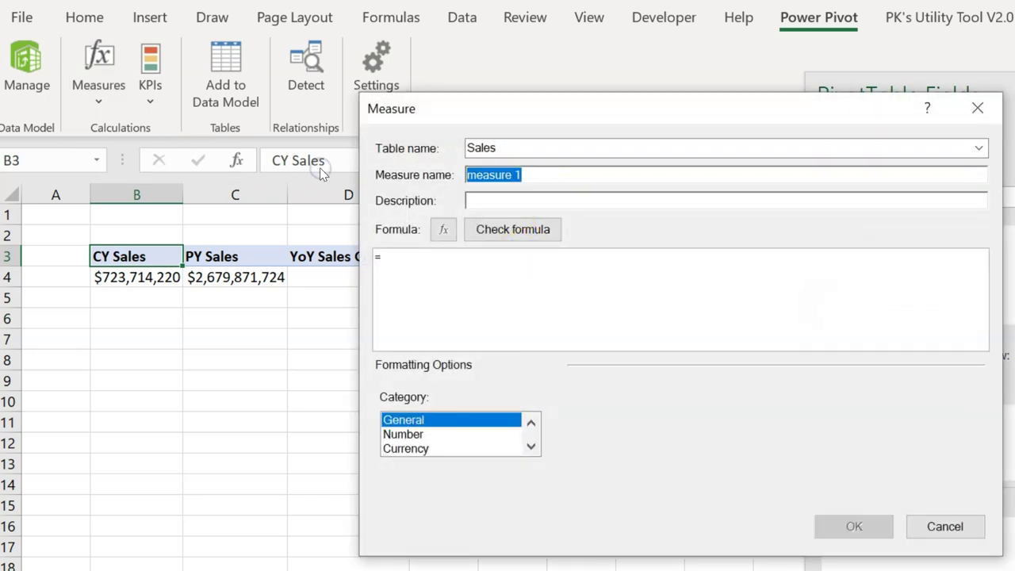
text(Budget Sales)
- Enter the Budget Sales formula = VAR CY = MAX('Calendar'[Year]) Return CALCULATE(SUM(Budget[Budgeted Amt]),'Calendar'[Year]=CY)
click(460, 262)
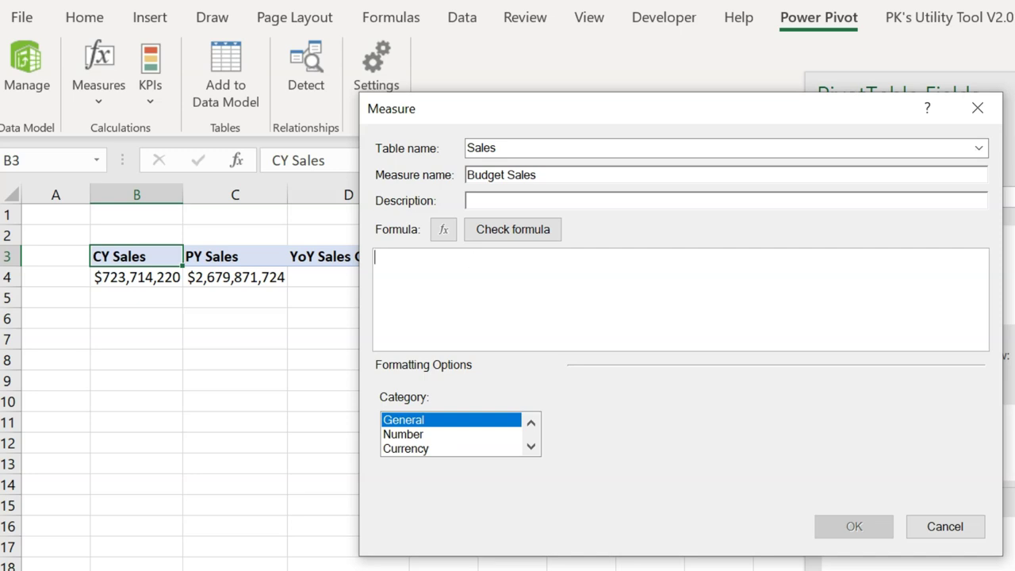
text(VAR CY = MAX('Calendar'[Year]) Return CALCULATE(SUM([Sale Amount]),'Calendar'[Year]=CY))
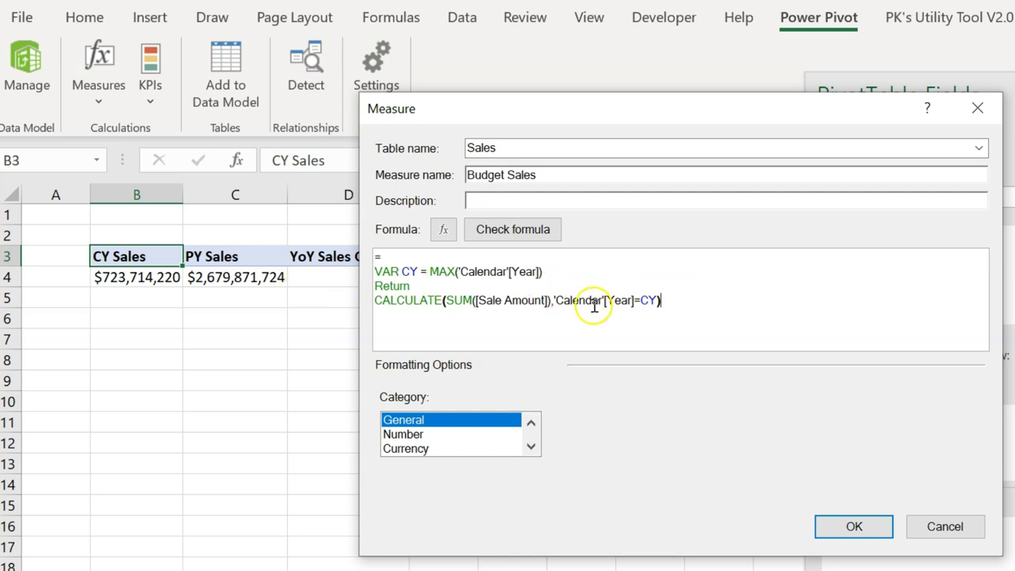
drag(546, 299, 476, 300)
key(Delete)
key(Tab)
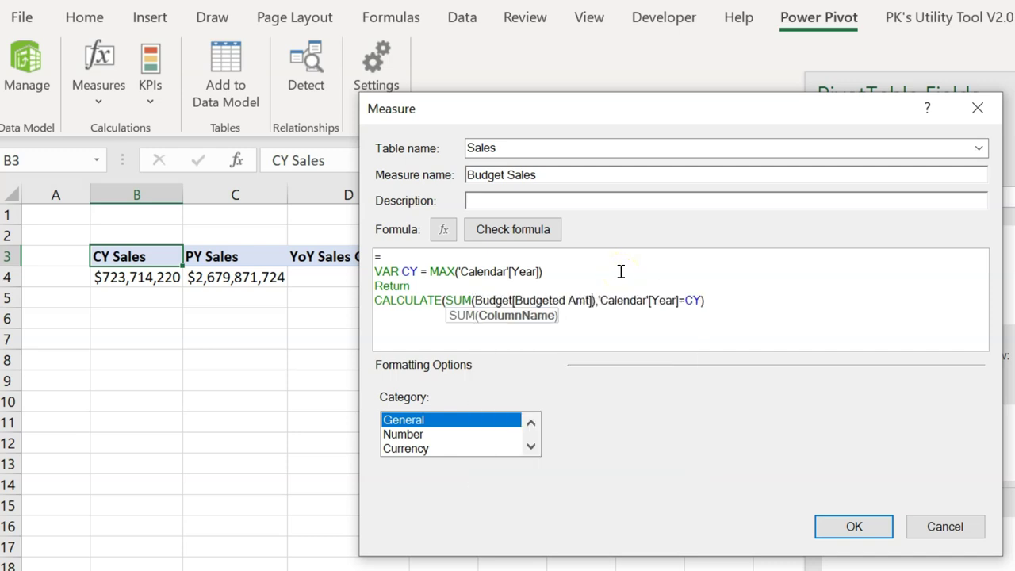
click(646, 270)
- Format Budget Sales as Currency with the $ symbol and 0 decimal places, and create the measure
click(443, 448)
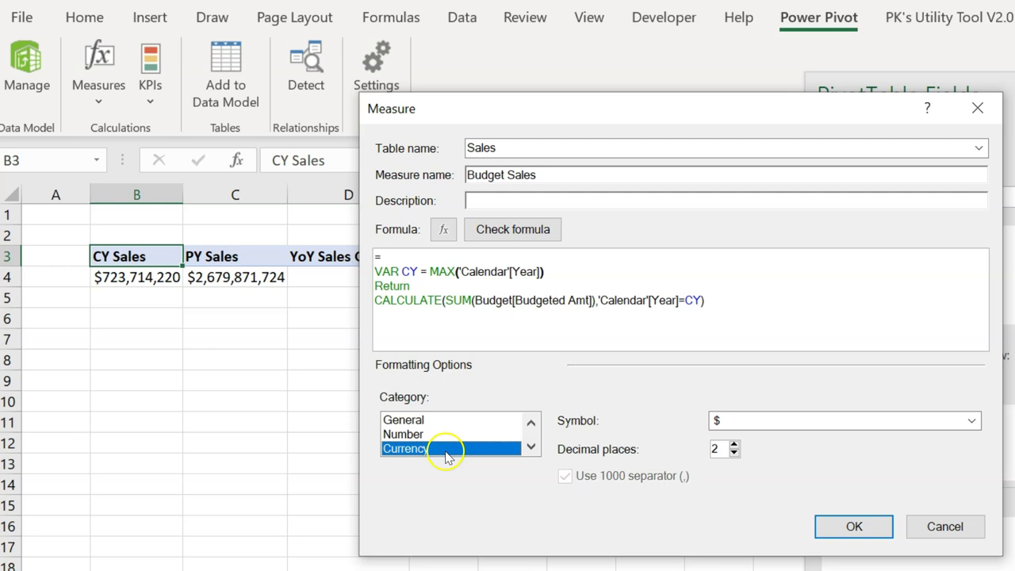
click(734, 455)
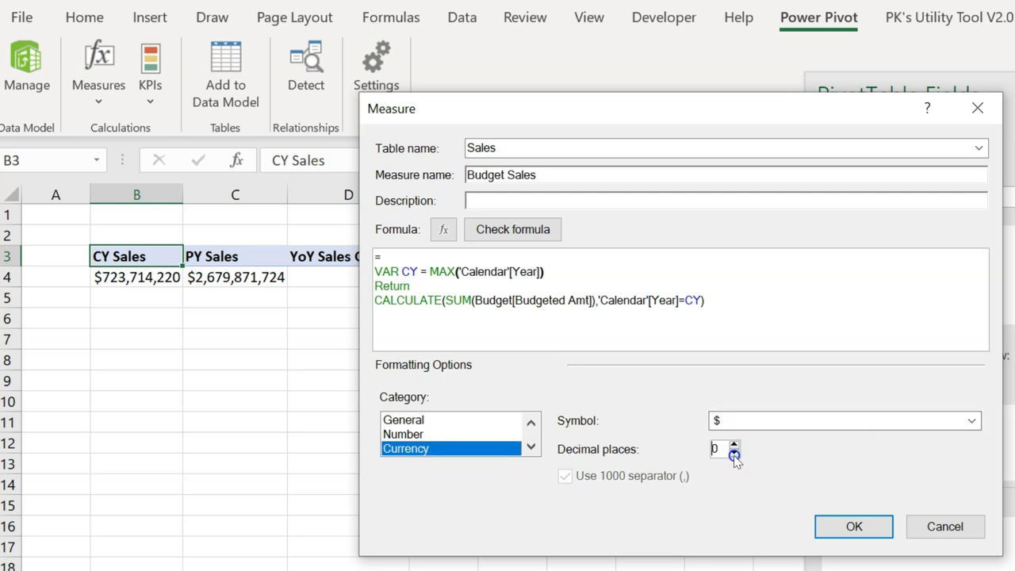
click(860, 526)
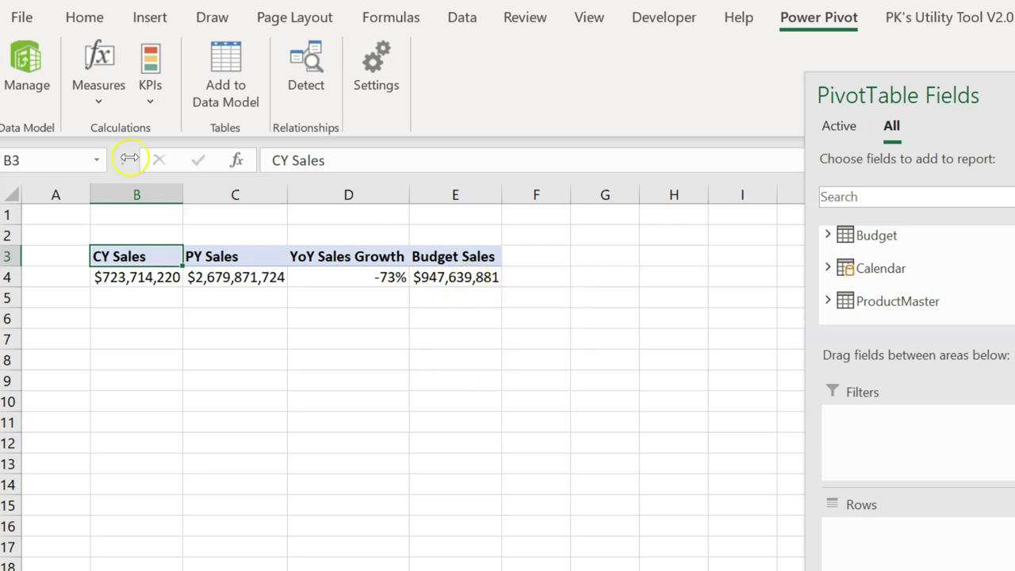
- Start another new measure in the Sales table and name it Budget Variance
click(100, 102)
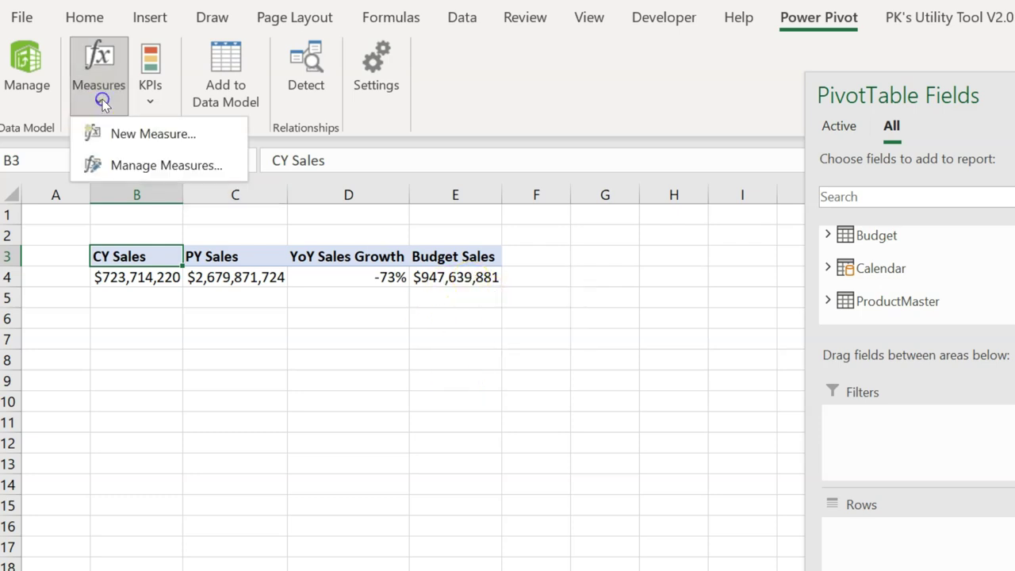
click(125, 134)
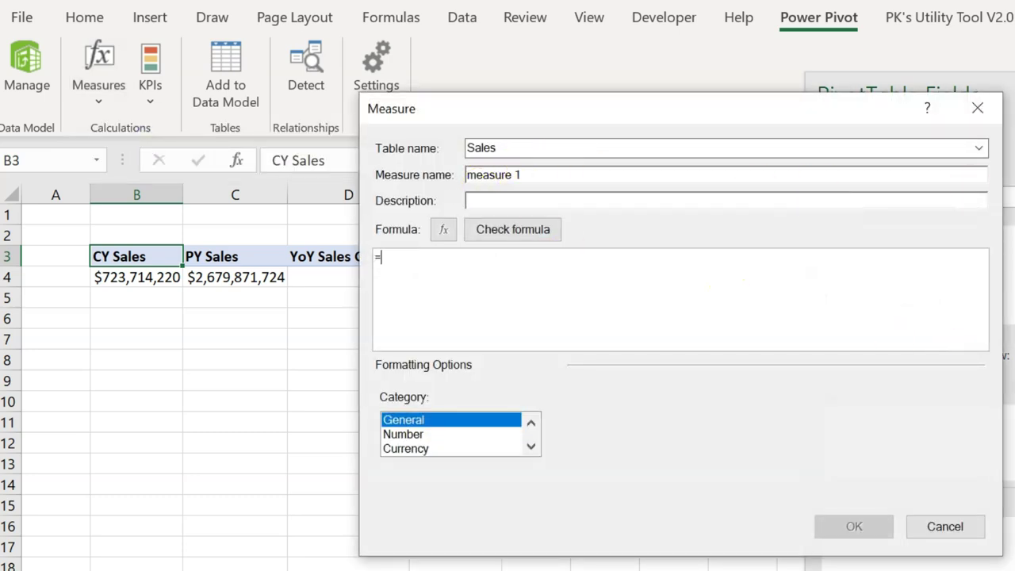
key(Tab)
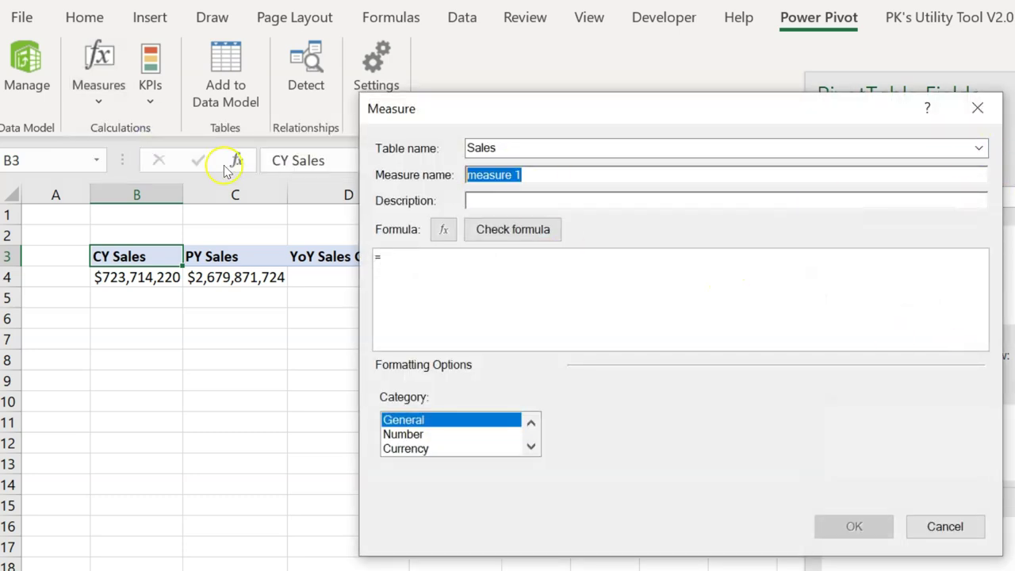
text(Budget Variance)
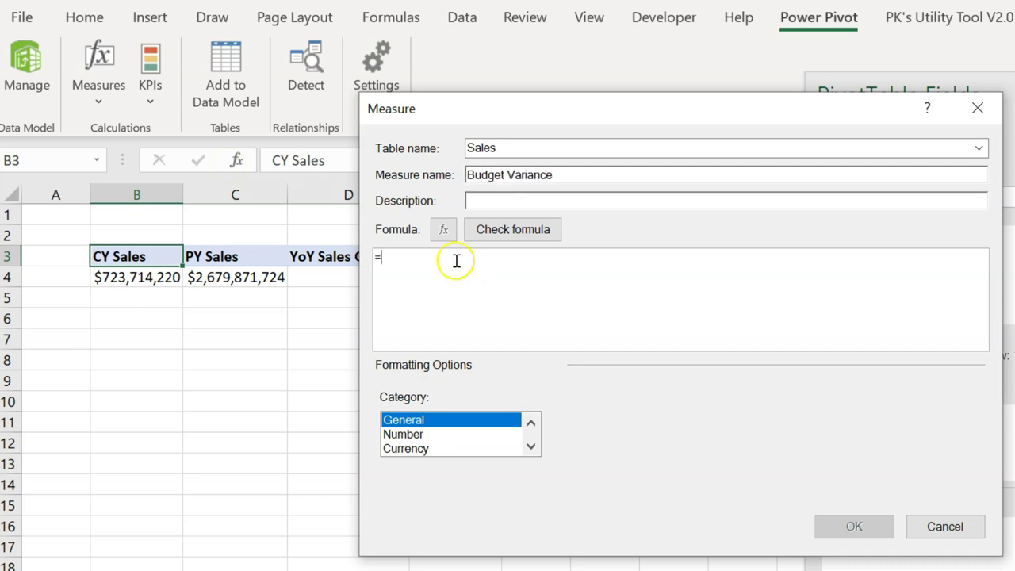
- Begin the Budget Variance formula after the equals sign with DIVIDE([CY Sales]-[Budget Sales] as the numerator
click(475, 266)
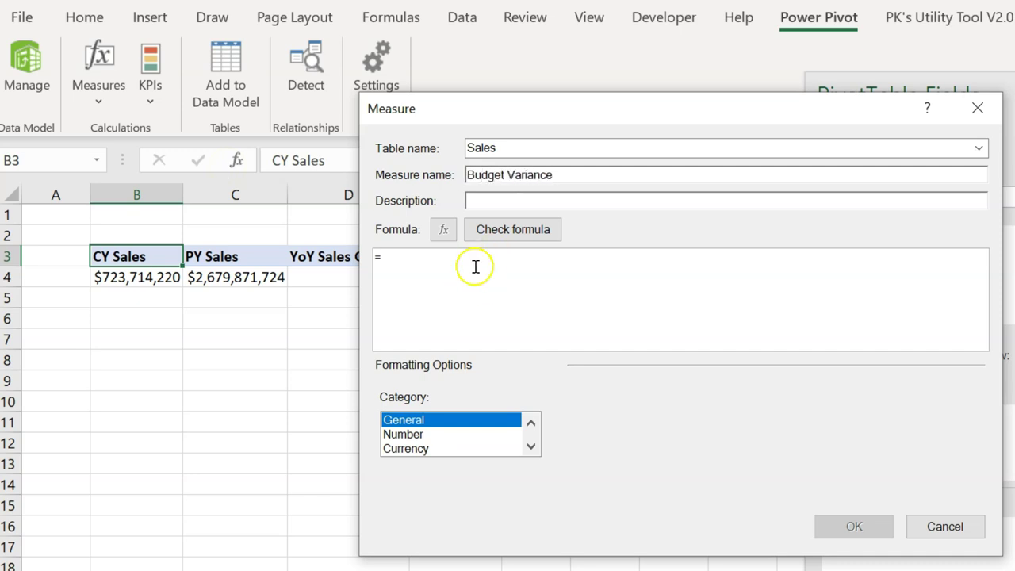
text(DIVIDE()
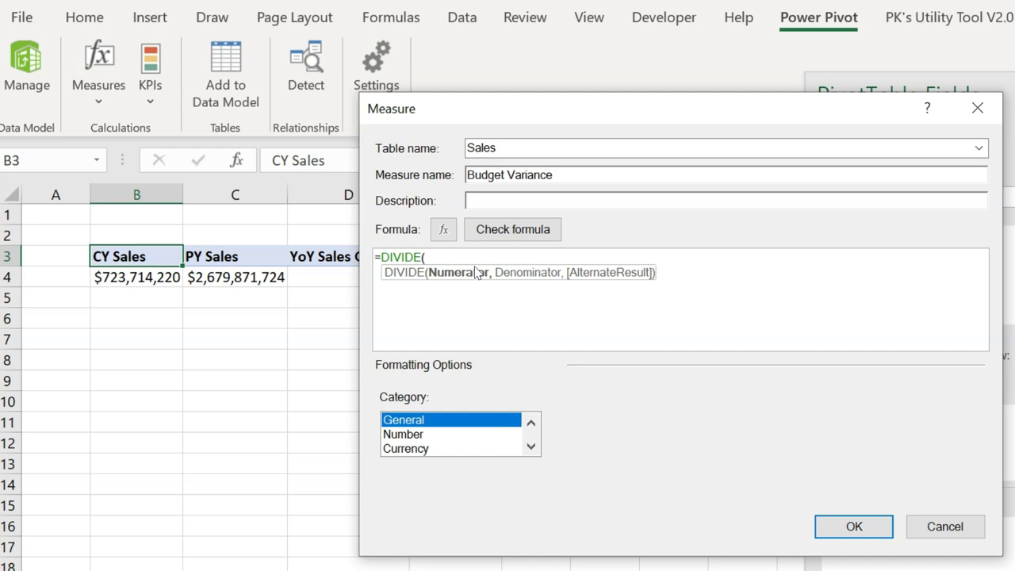
text([cy)
key(Tab)
text(-bu)
key(Down)
key(Down)
key(Down)
key(Tab)
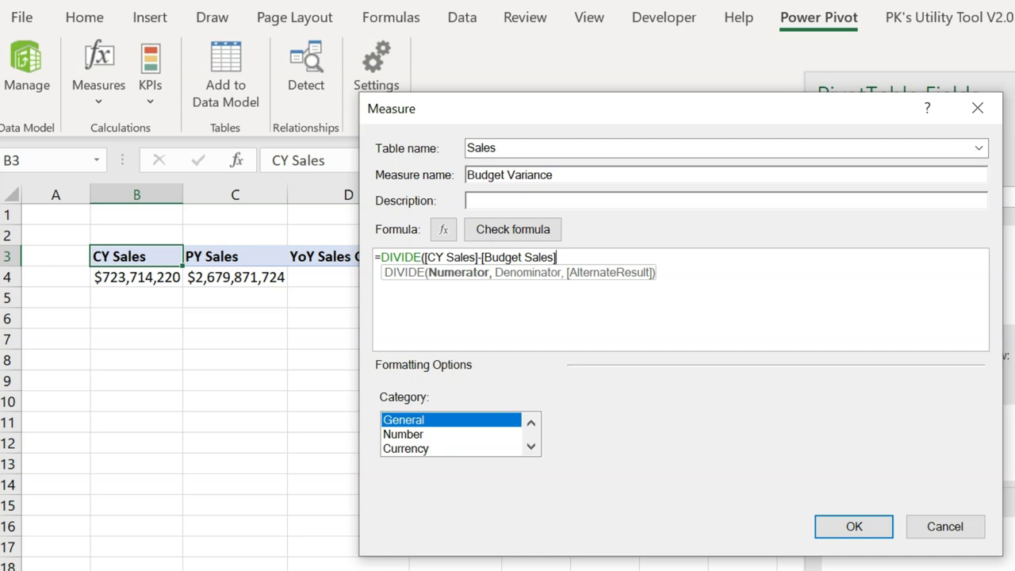
- Complete the Budget Variance formula with the denominator [Budget Sales], the alternate result BLANK() and the closing parenthesis
text(,)
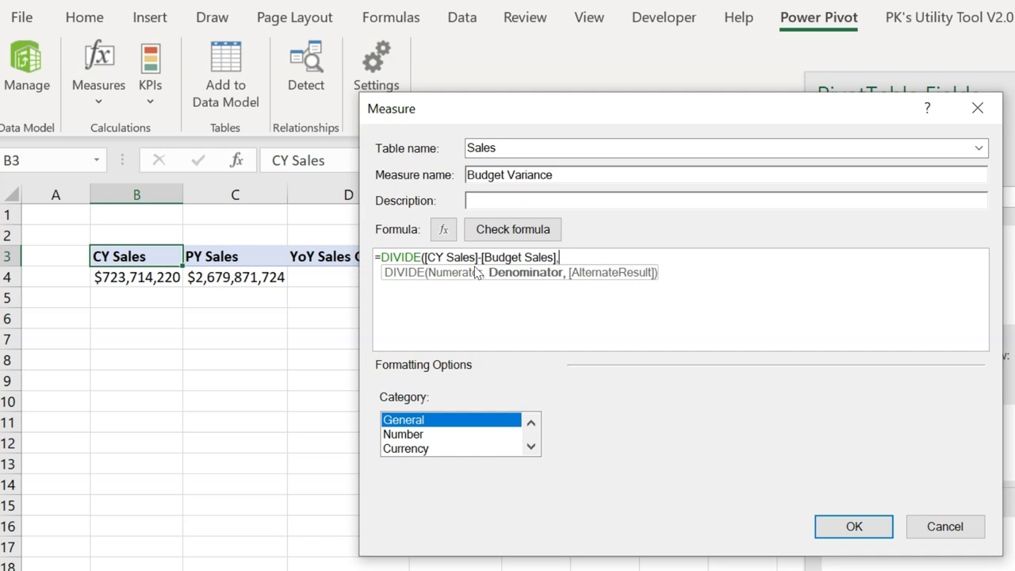
text(bu)
key(Down)
key(Down)
key(Down)
key(Down)
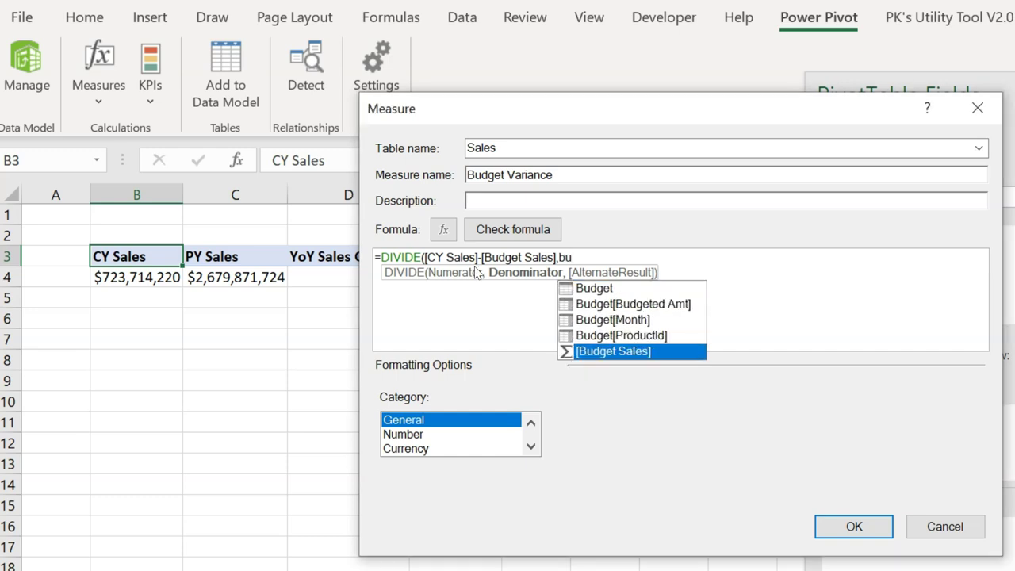
key(Tab)
text(,b)
key(Down)
key(Down)
key(Tab)
text())
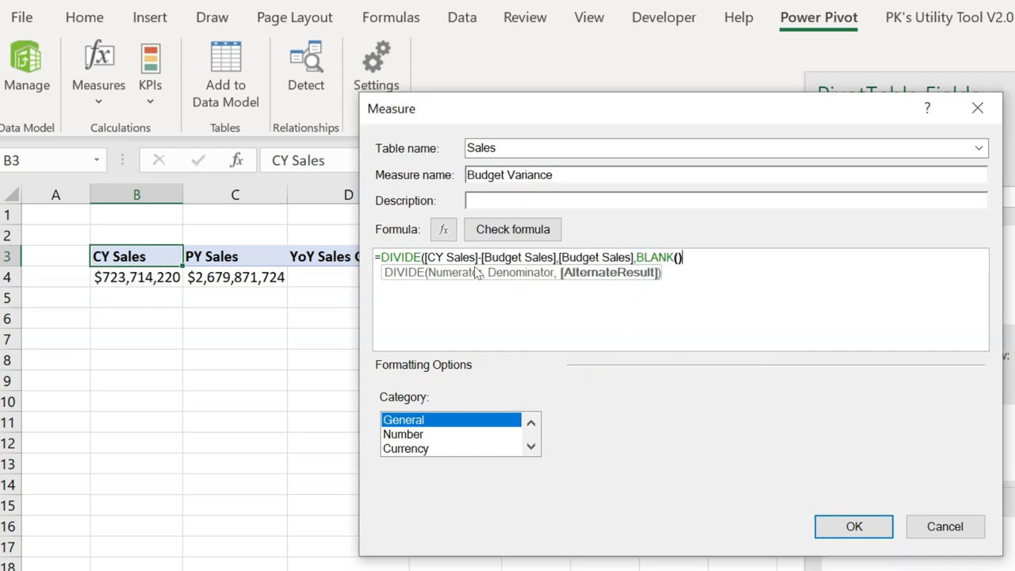
text())
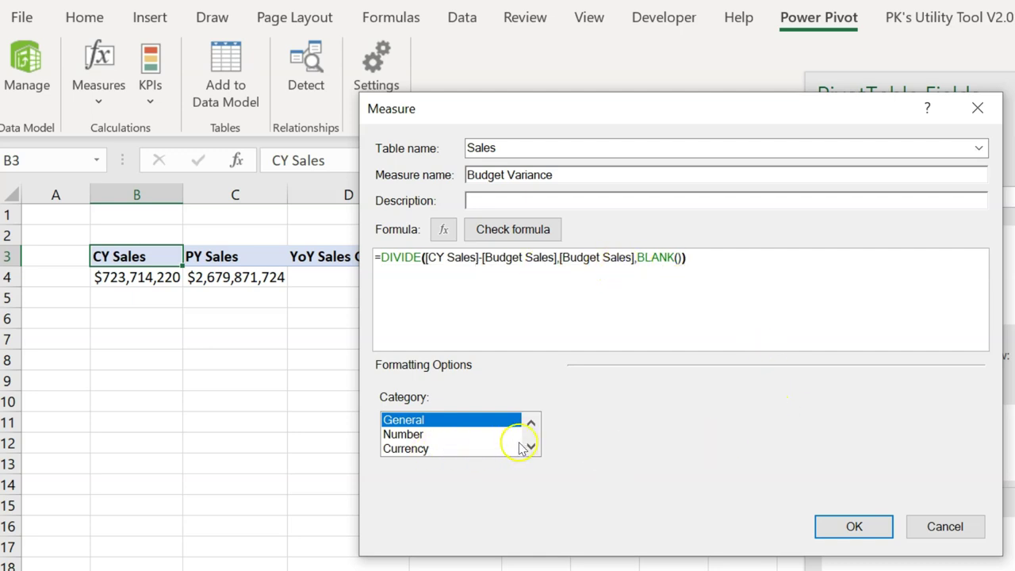
- Format Budget Variance as a Number in Percentage format with 0 decimal places, and create the measure
click(439, 436)
click(970, 421)
click(741, 468)
click(733, 453)
click(733, 454)
click(854, 526)
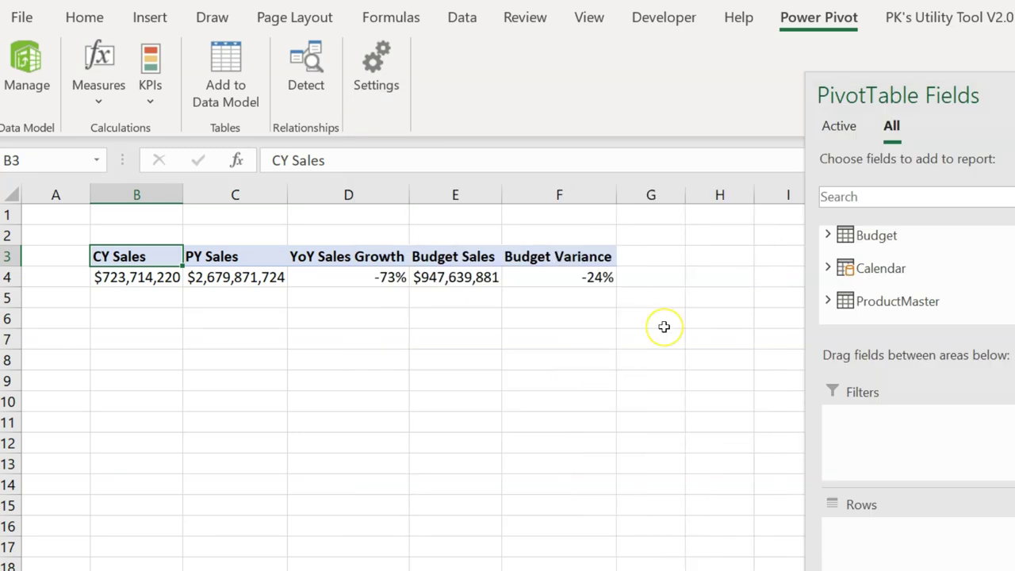
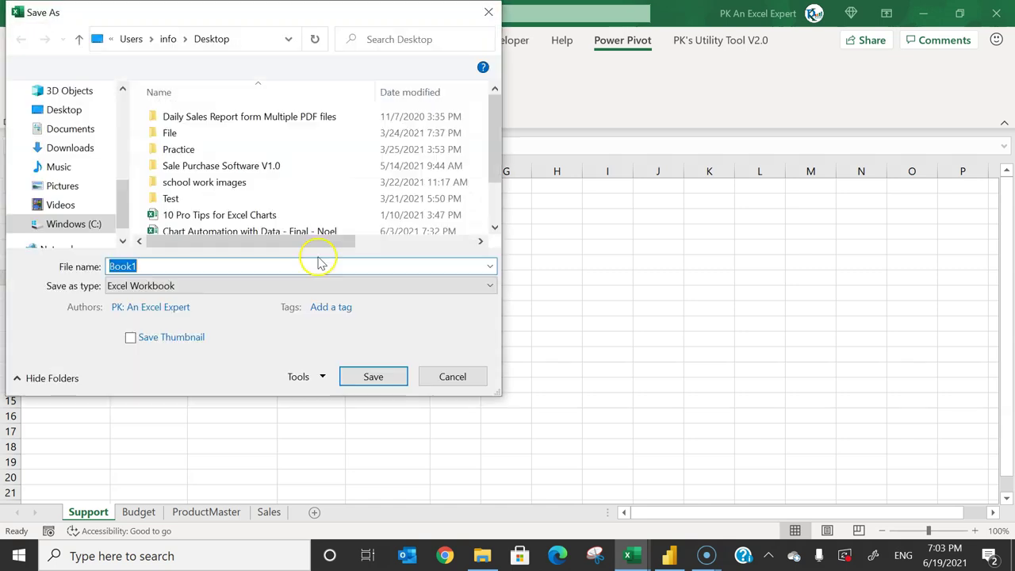
- Save the workbook as Book1 on the Desktop and compare its measure values with the KPI cards of the reference dashboard
click(373, 377)
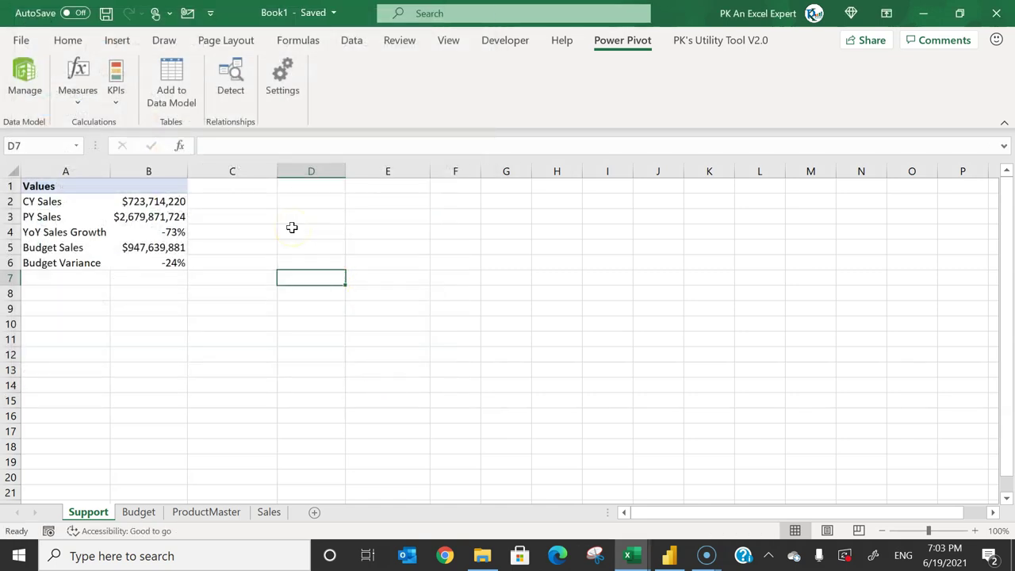
drag(169, 201, 168, 266)
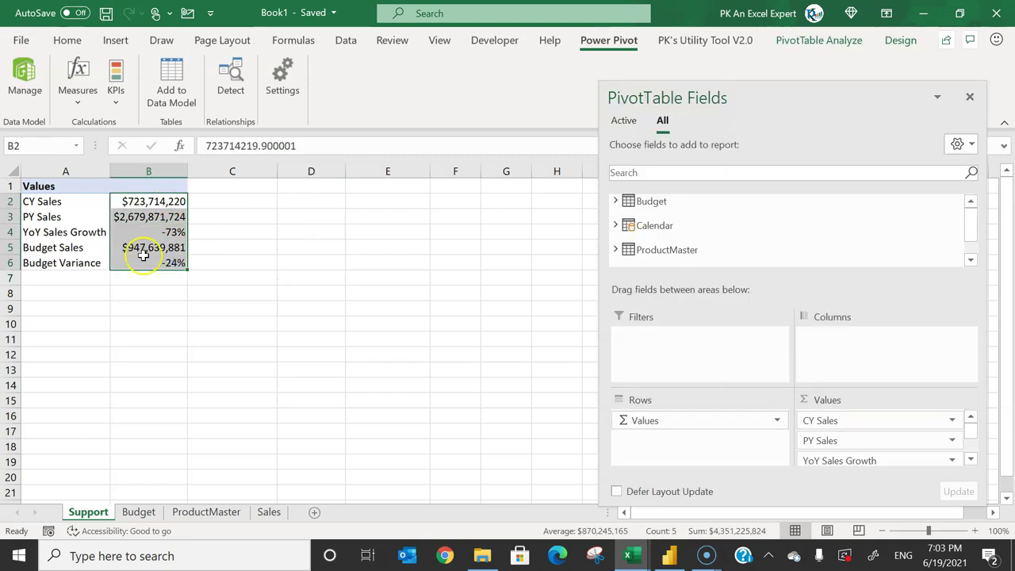
key(alt+Tab)
key(alt+Tab)
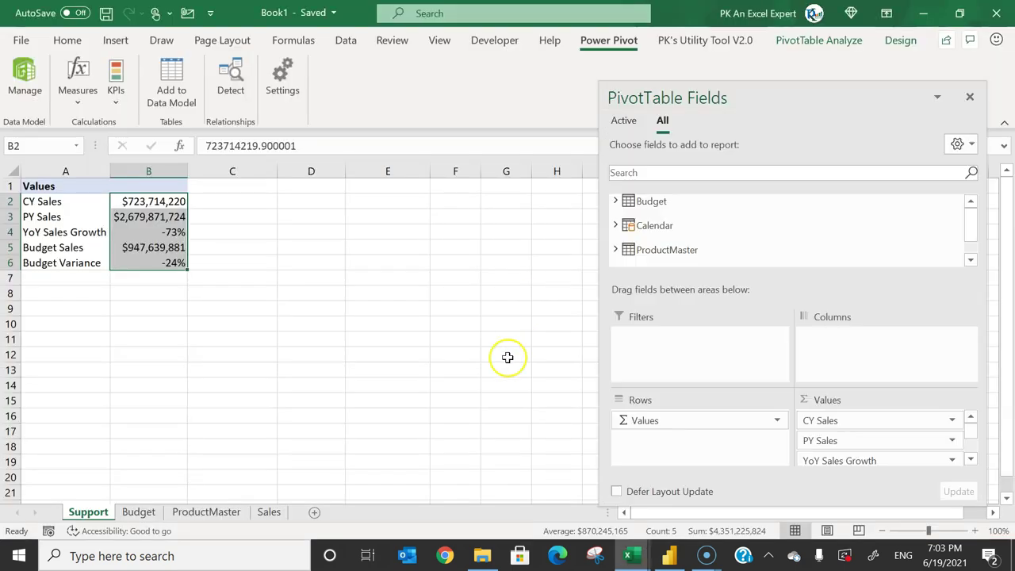
click(634, 553)
click(86, 511)
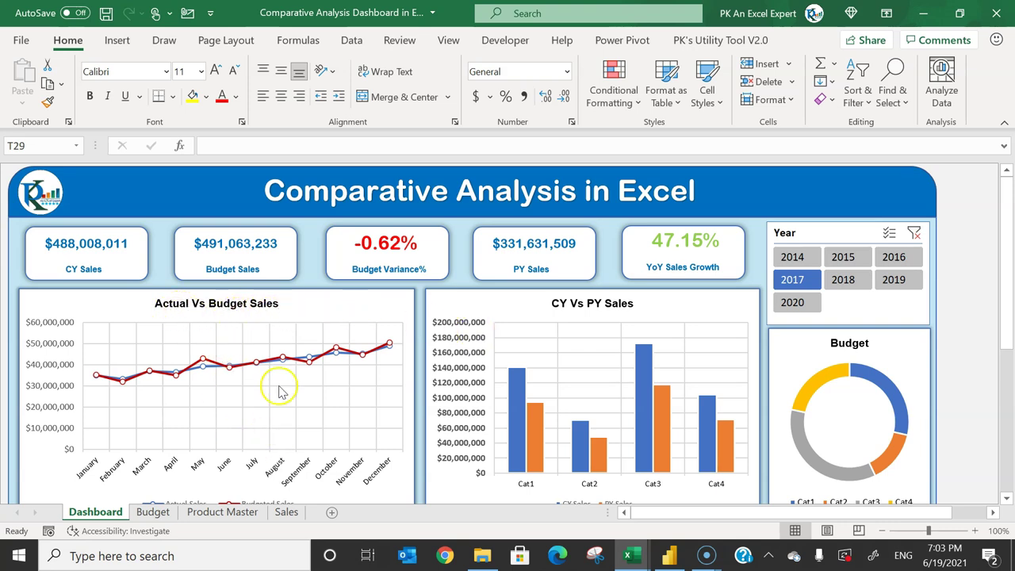
key(alt+Tab)
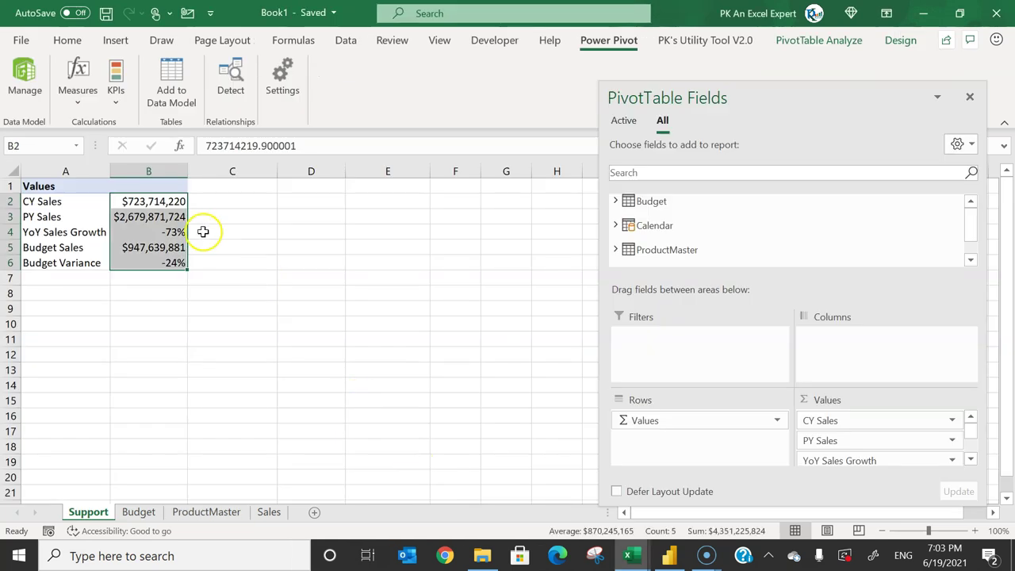
- Copy the measures PivotTable on the Support sheet to cell E1 and autofit column F
drag(62, 203, 64, 263)
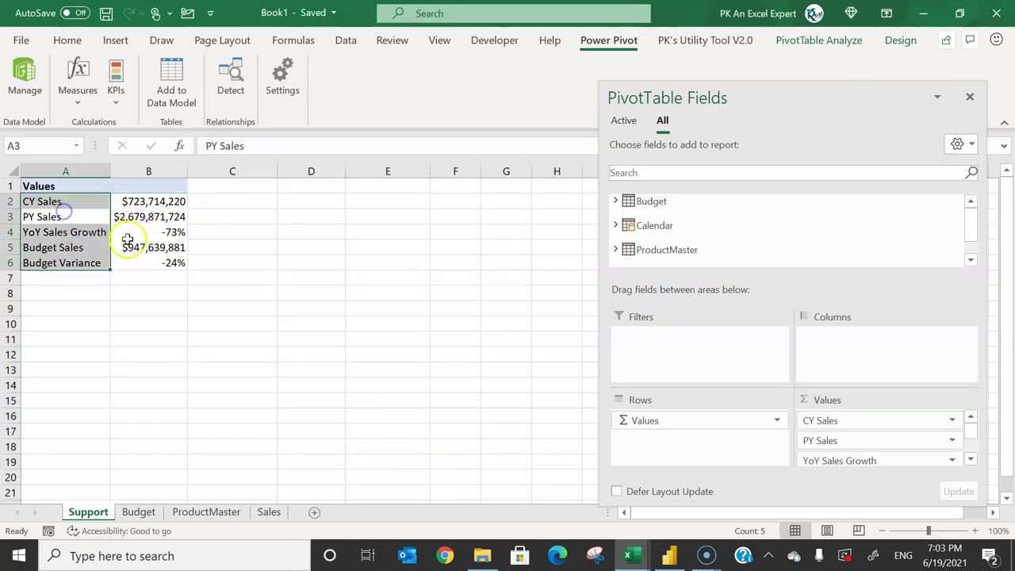
key(ctrl+c)
click(386, 185)
key(ctrl+v)
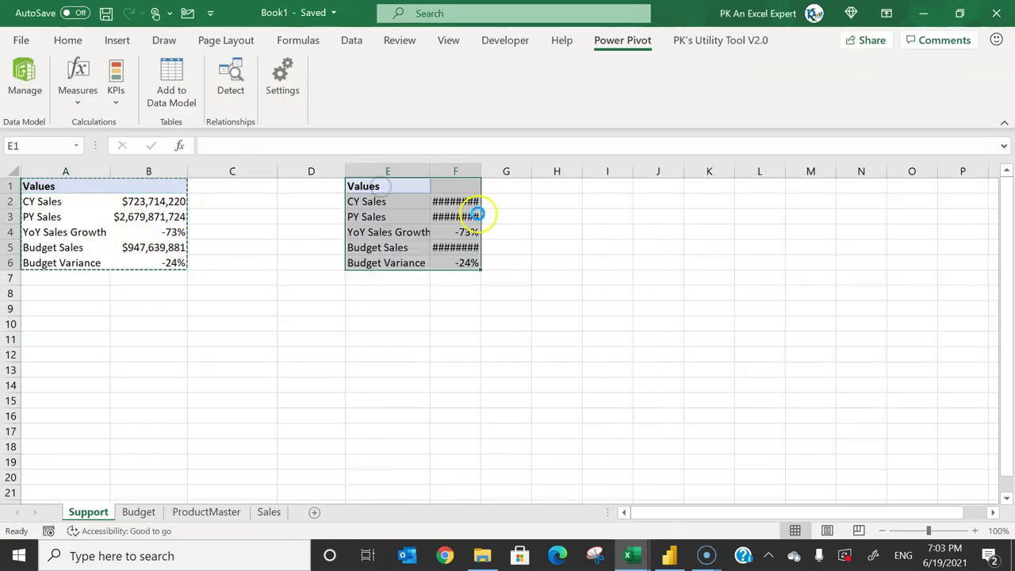
double_click(480, 171)
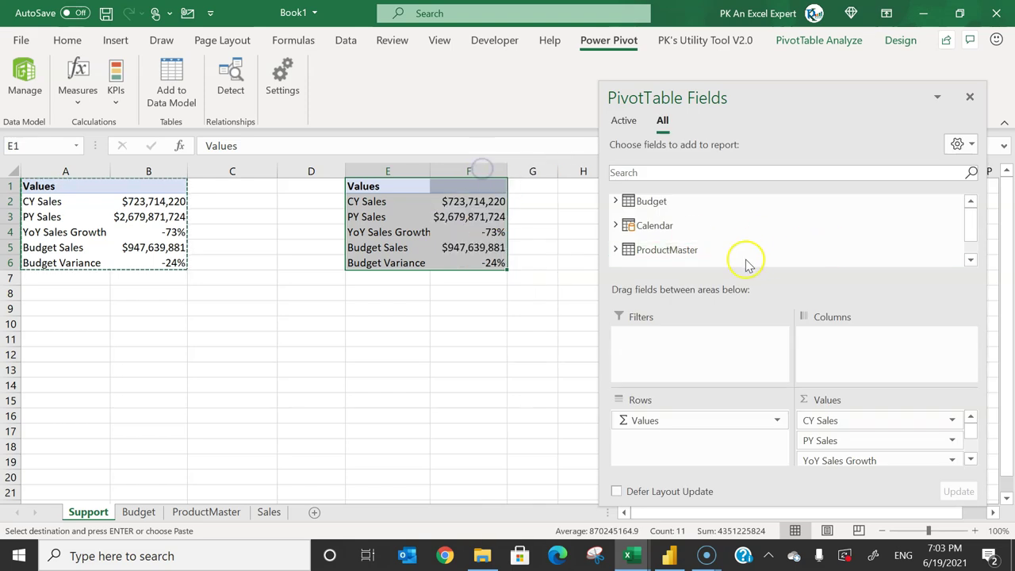
- Try to add the Calendar table's Month field below Values in the rows of the PivotTable at E1
scroll(639, 238, down, 1)
click(615, 200)
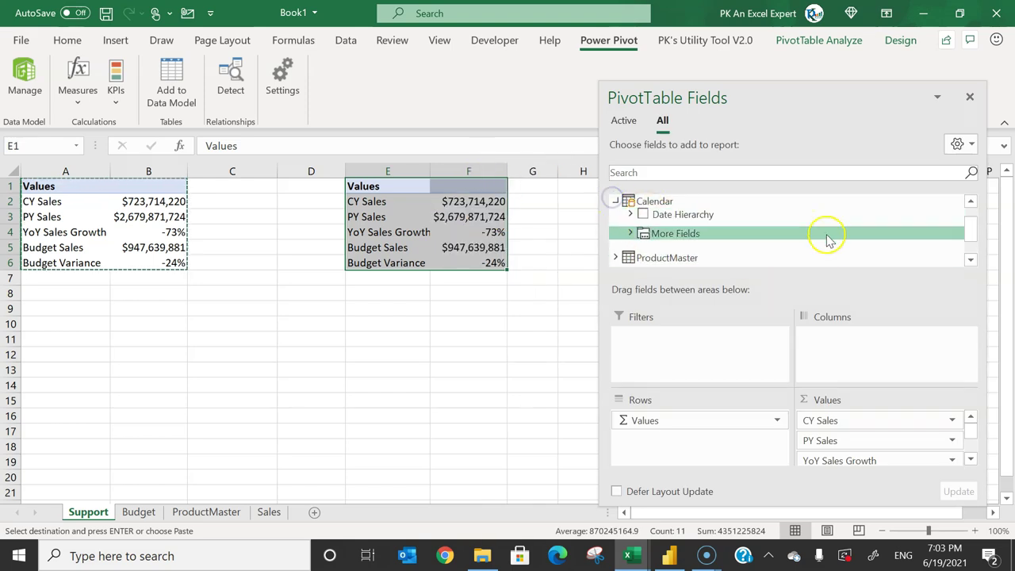
click(630, 233)
scroll(816, 233, down, 2)
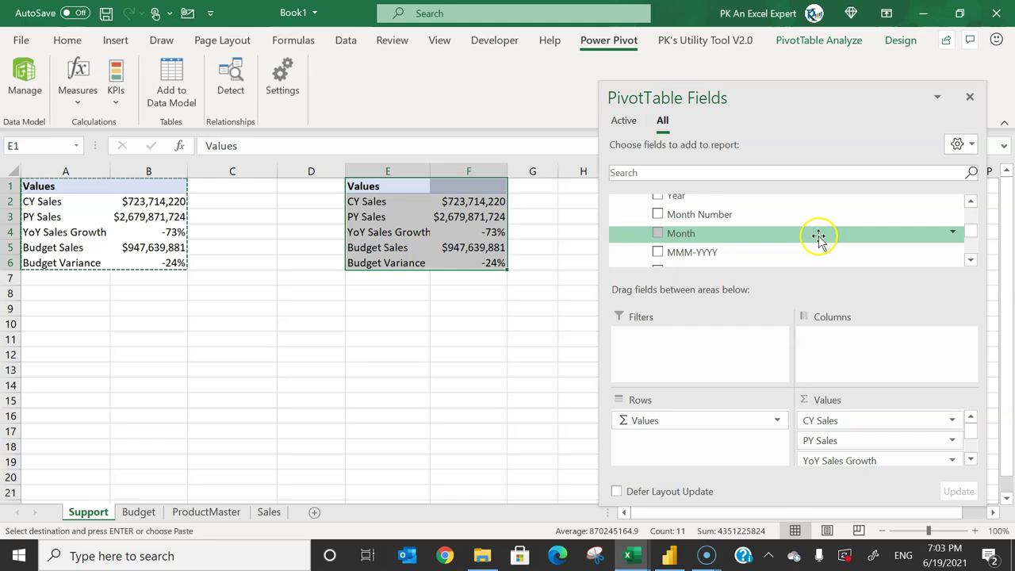
drag(698, 237, 664, 427)
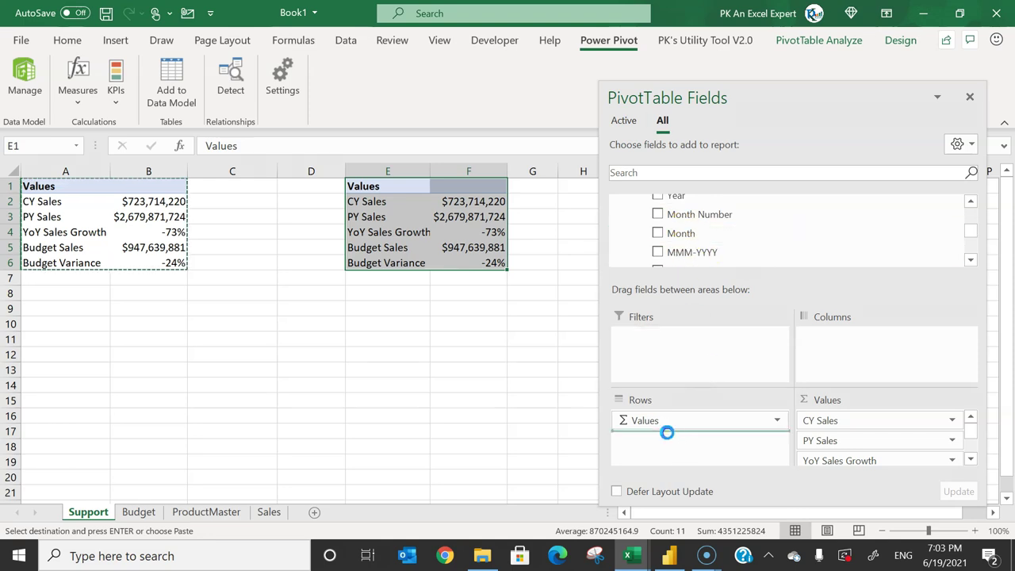
key(Return)
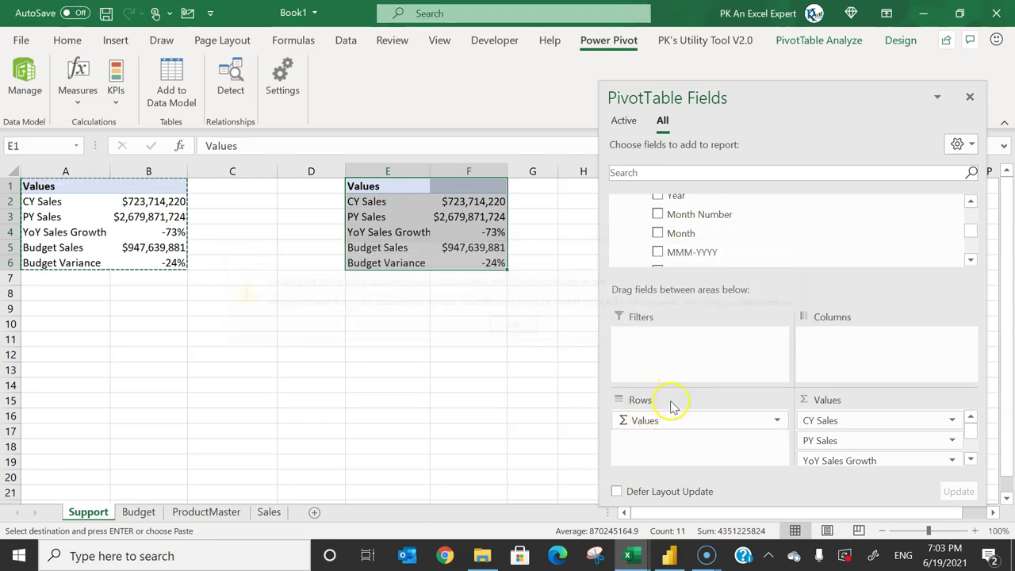
- Remove all the measures from the PivotTable at E1 and place the Calendar table's Month field in its rows
drag(671, 420, 737, 238)
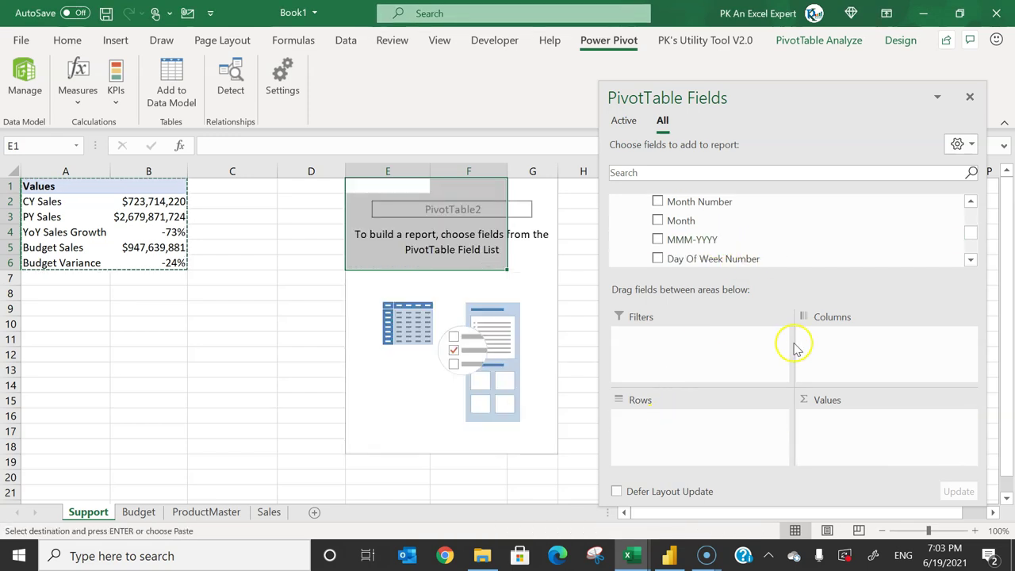
scroll(717, 266, up, 3)
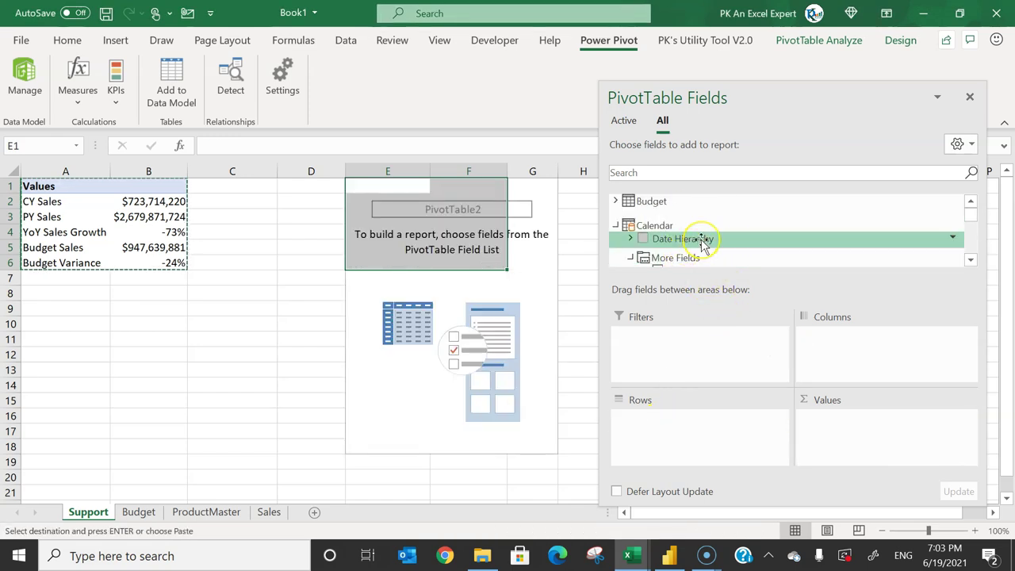
scroll(698, 241, down, 1)
scroll(706, 246, down, 1)
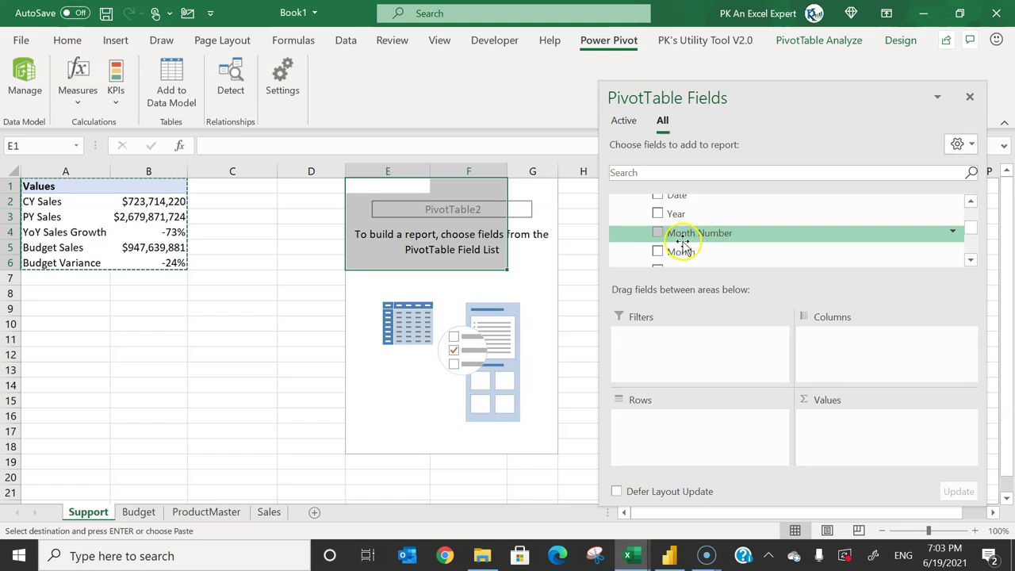
drag(679, 249, 677, 425)
- Search the fields for "cy" and add the CY Sales measure to the PivotTable's values
click(700, 171)
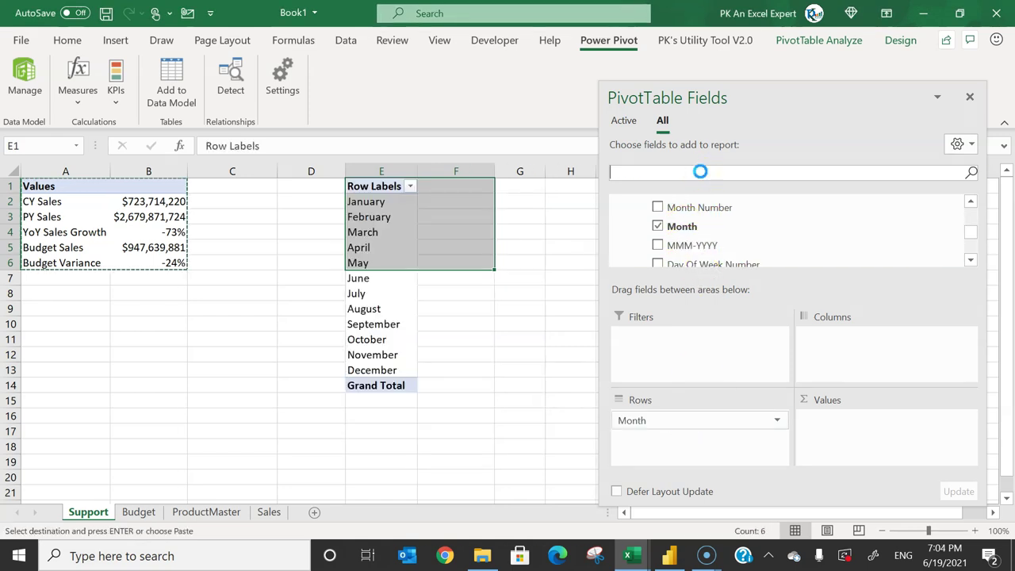
text(cy)
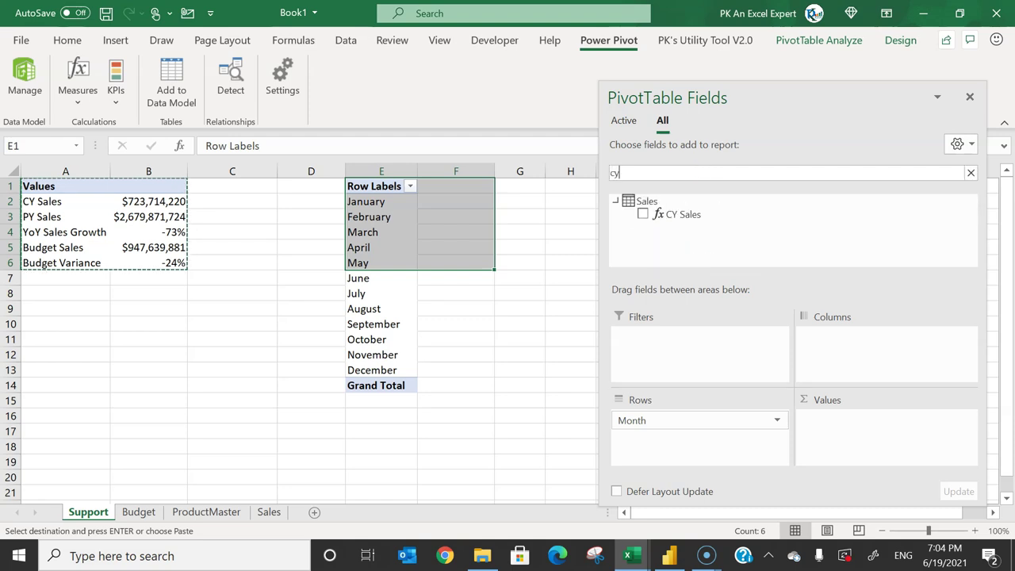
drag(680, 214, 848, 458)
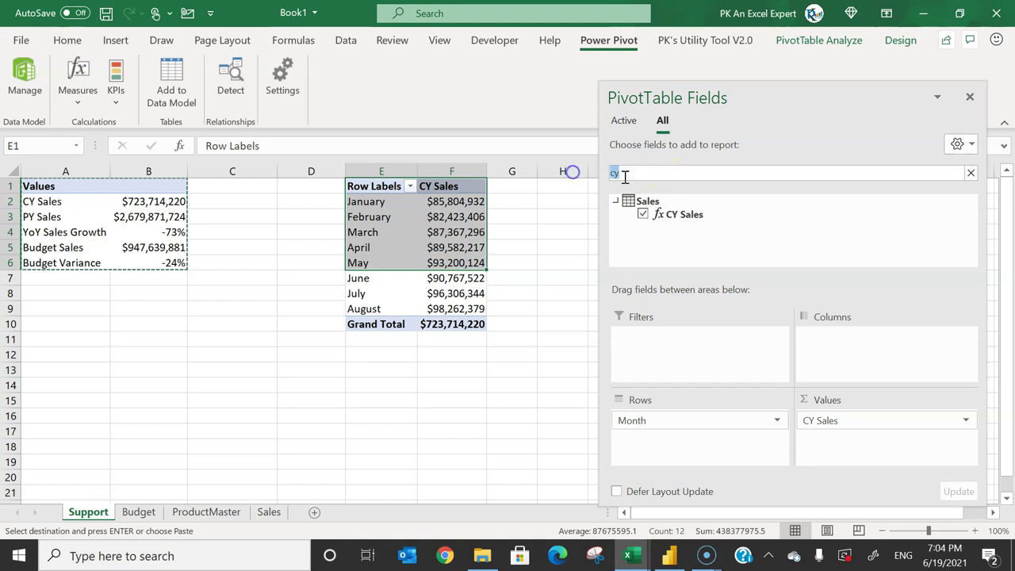
- Search the fields for "bud", add the Budget Sales measure to the values, place Values in the columns and close the field list
text(bud)
scroll(746, 247, down, 2)
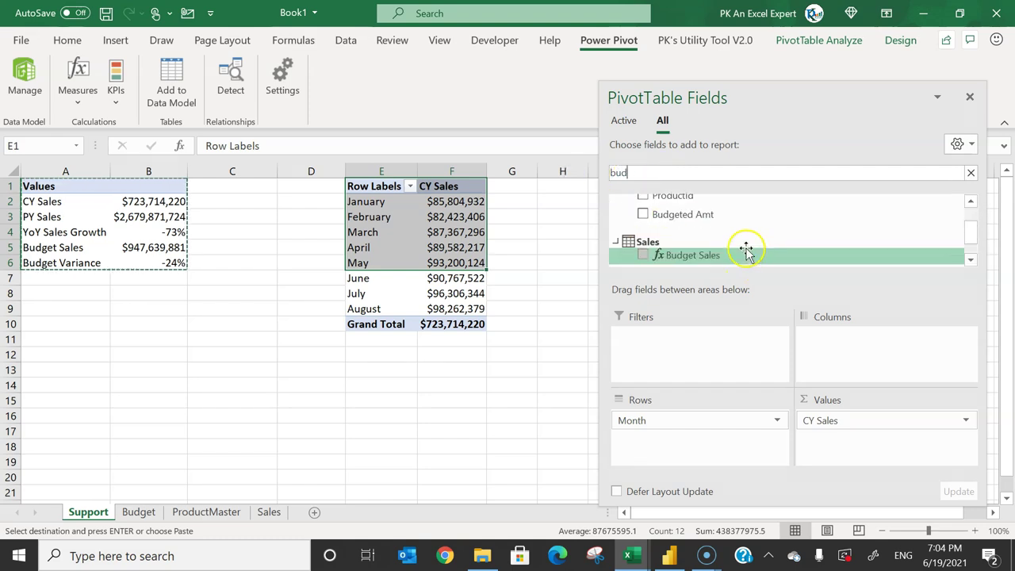
drag(707, 229, 890, 396)
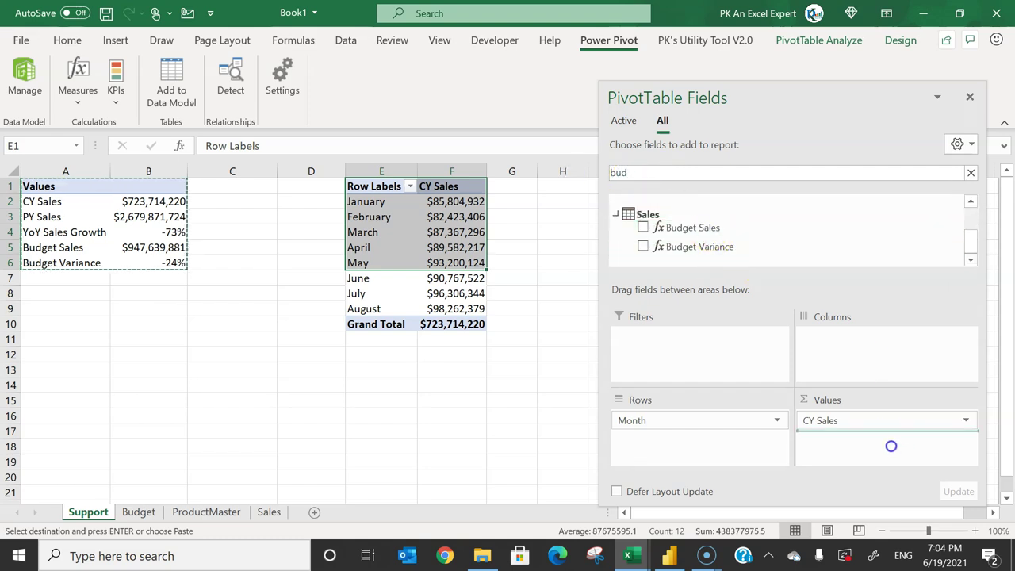
drag(890, 446, 891, 445)
drag(646, 441, 868, 362)
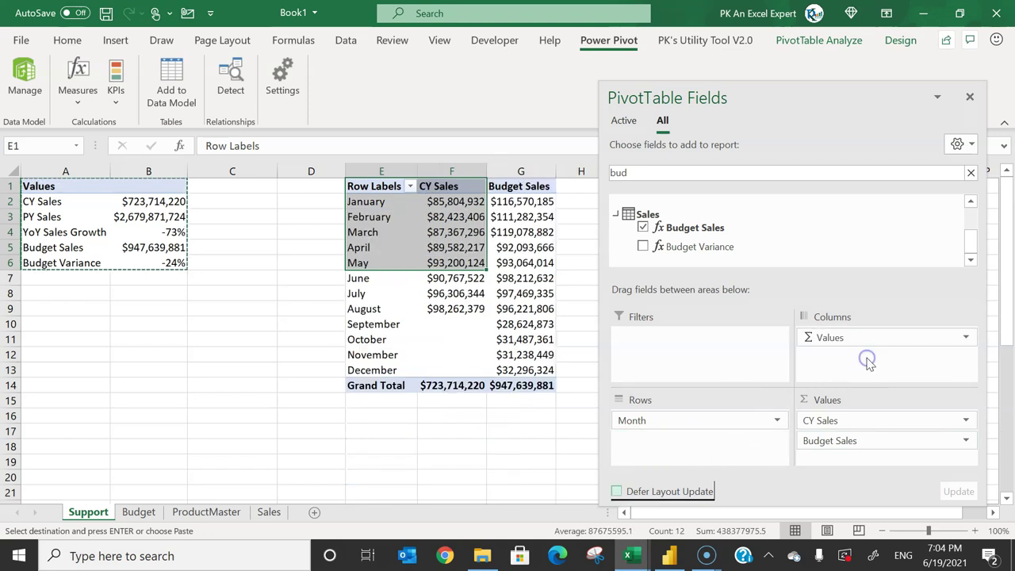
click(969, 98)
- Check the monthly PivotTable, and examine the category axis and series of the CY Vs PY Sales chart on the reference dashboard
click(520, 217)
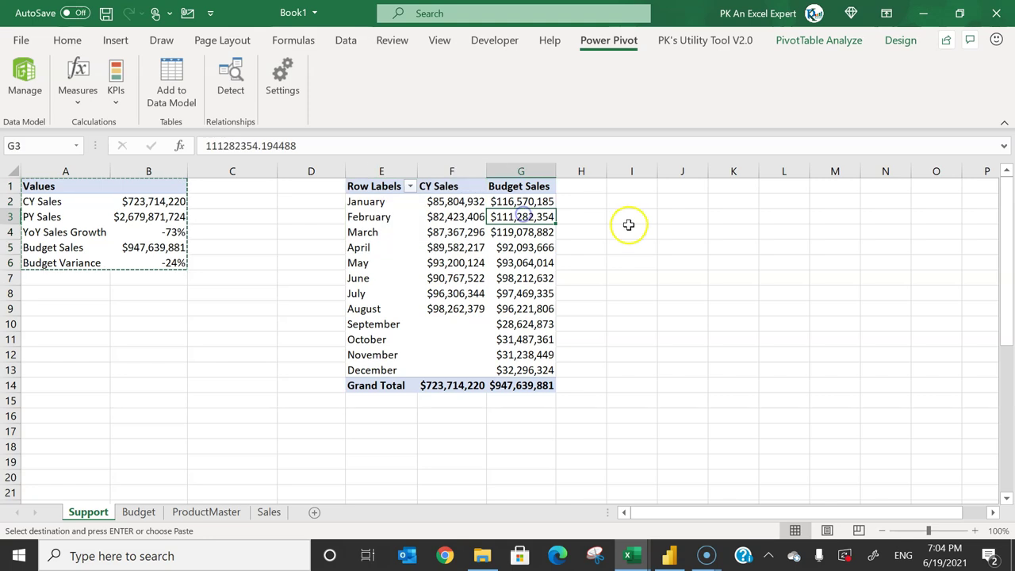
drag(364, 201, 372, 358)
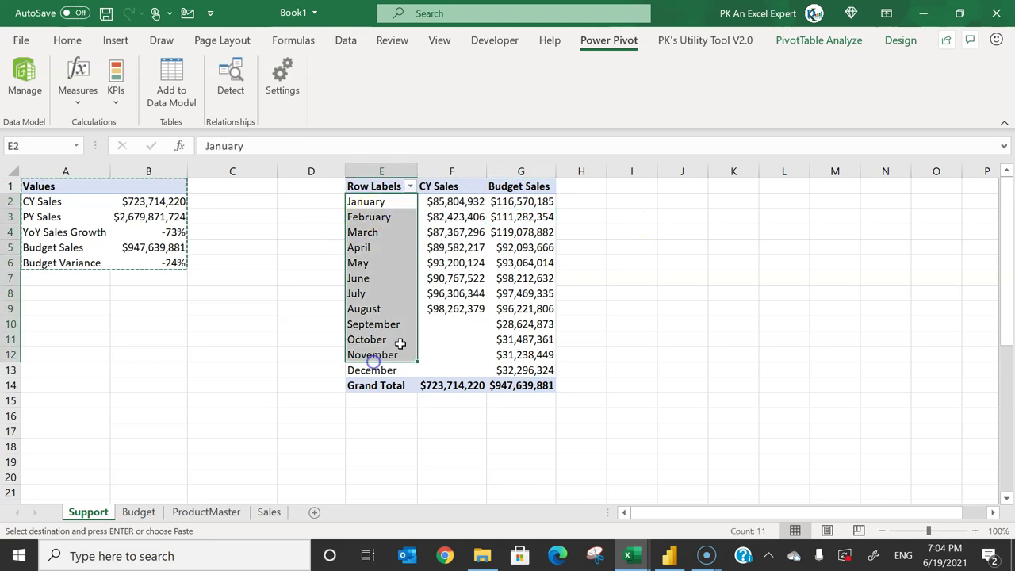
click(474, 207)
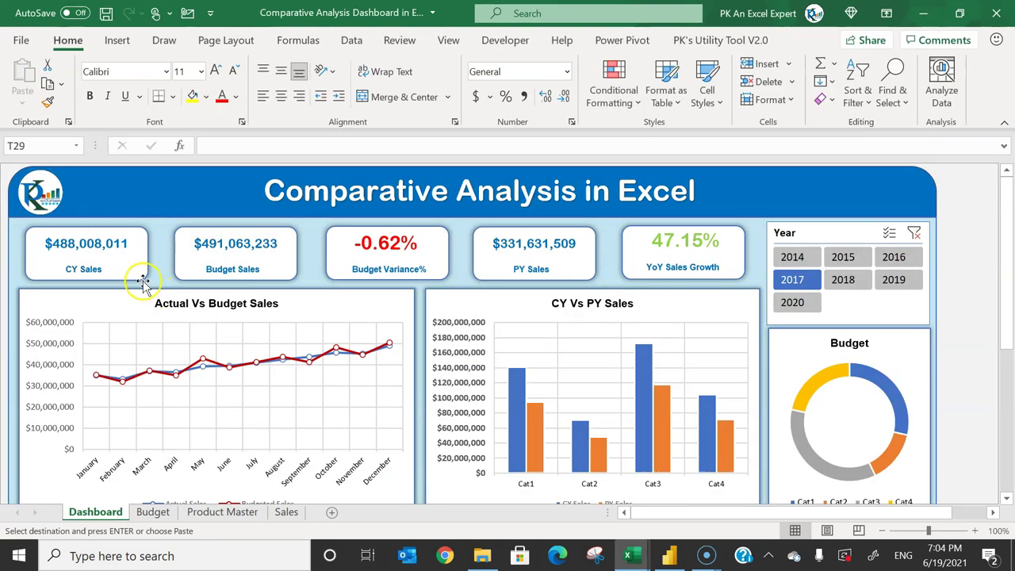
click(526, 302)
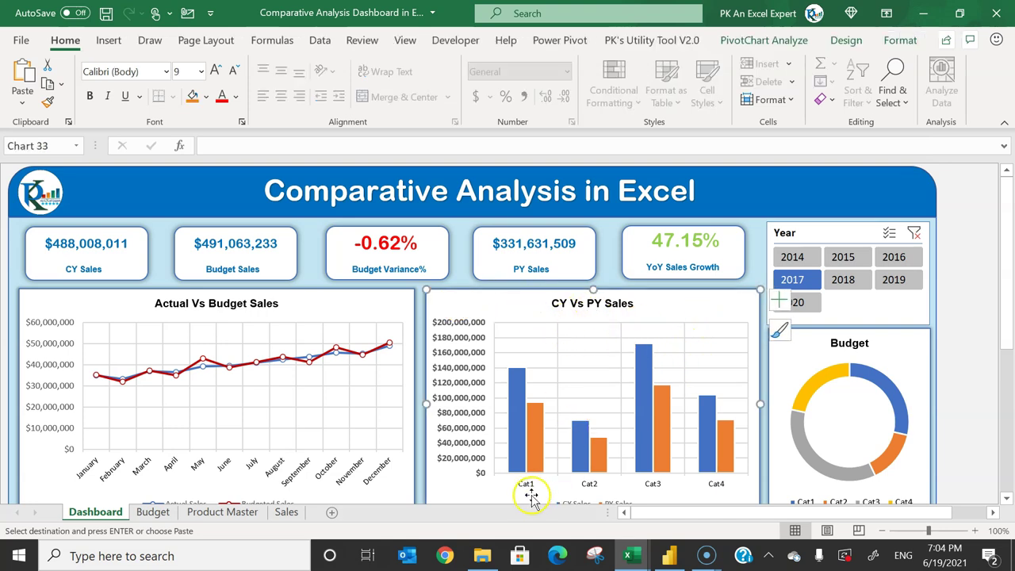
click(672, 489)
click(645, 318)
key(alt+Tab)
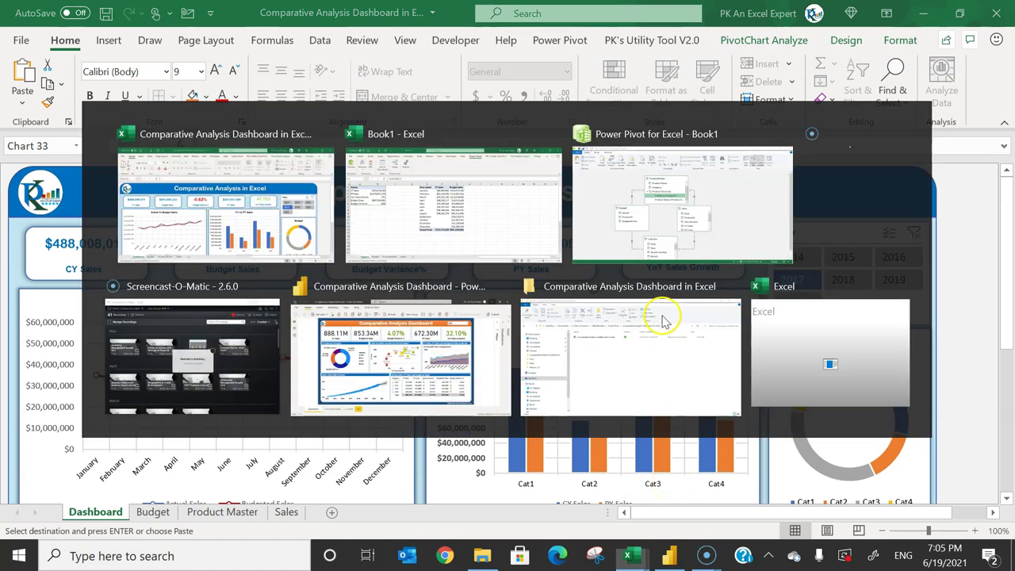
- Copy the monthly PivotTable on the Support sheet to cell K1 and autofit columns L and M
click(366, 187)
key(ctrl+c)
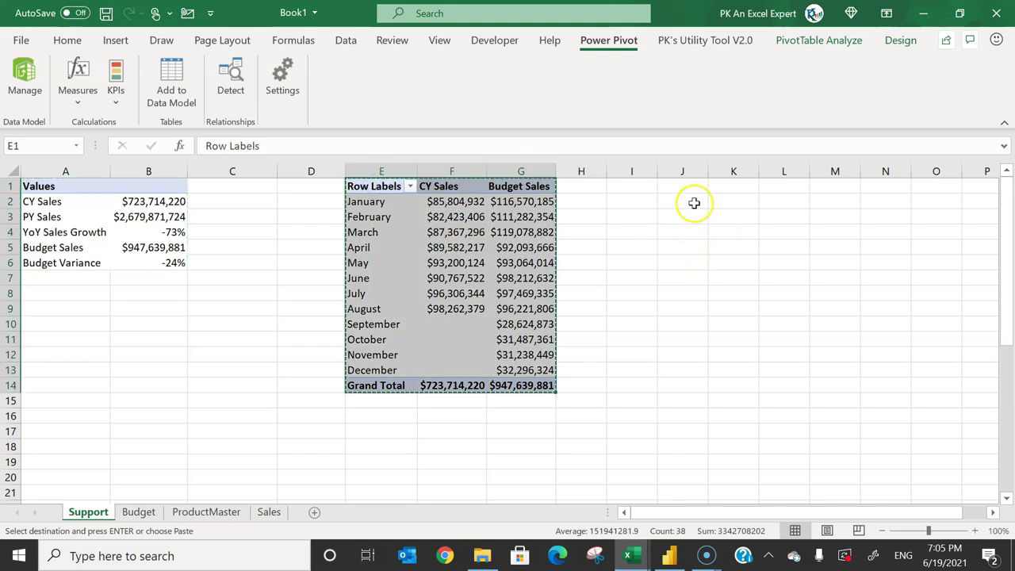
click(723, 185)
key(ctrl+v)
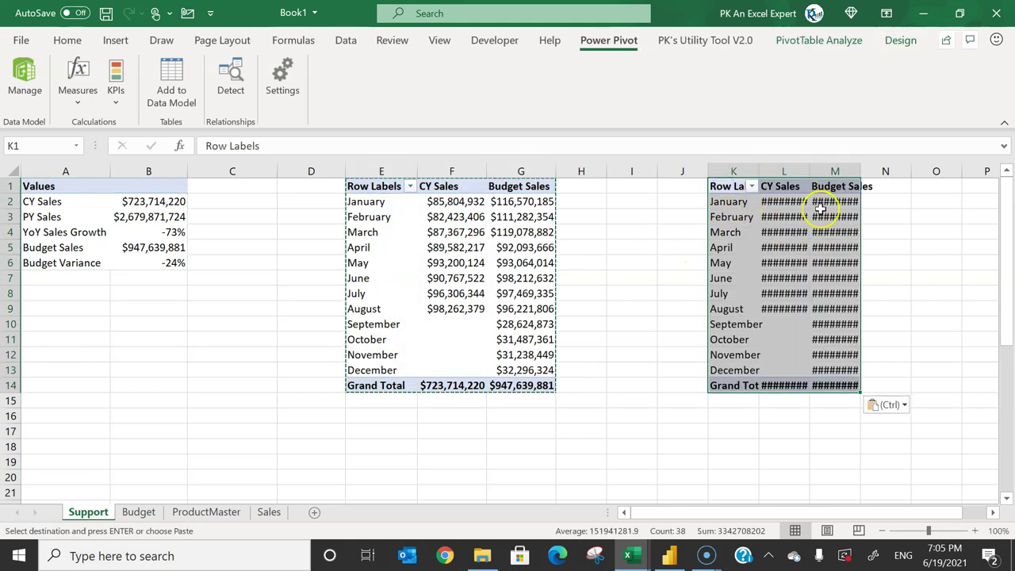
click(797, 217)
double_click(809, 171)
double_click(881, 167)
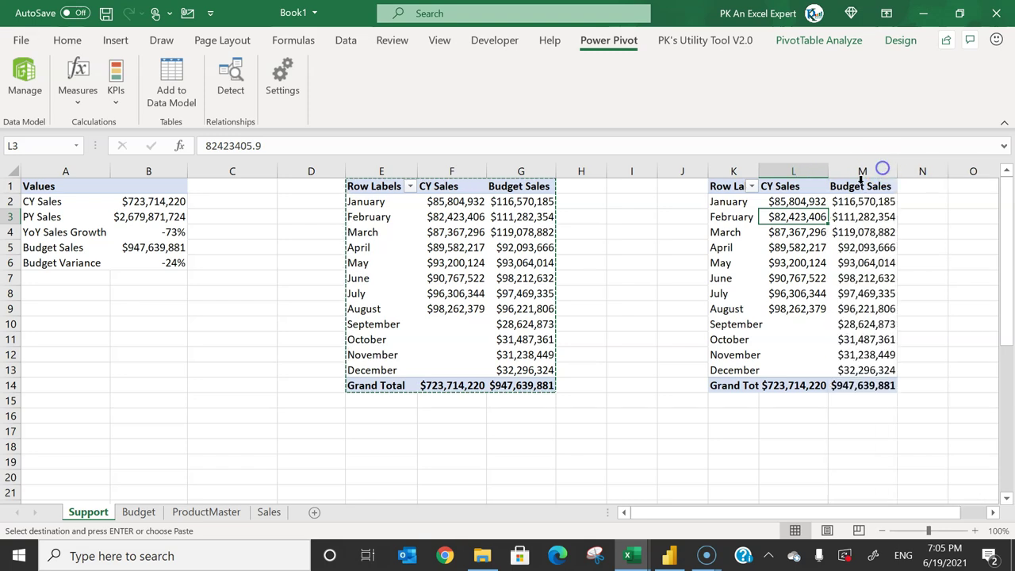
- Replace Month with the ProductMaster table's Product Hierarchy in the rows of the PivotTable at K1
right_click(805, 203)
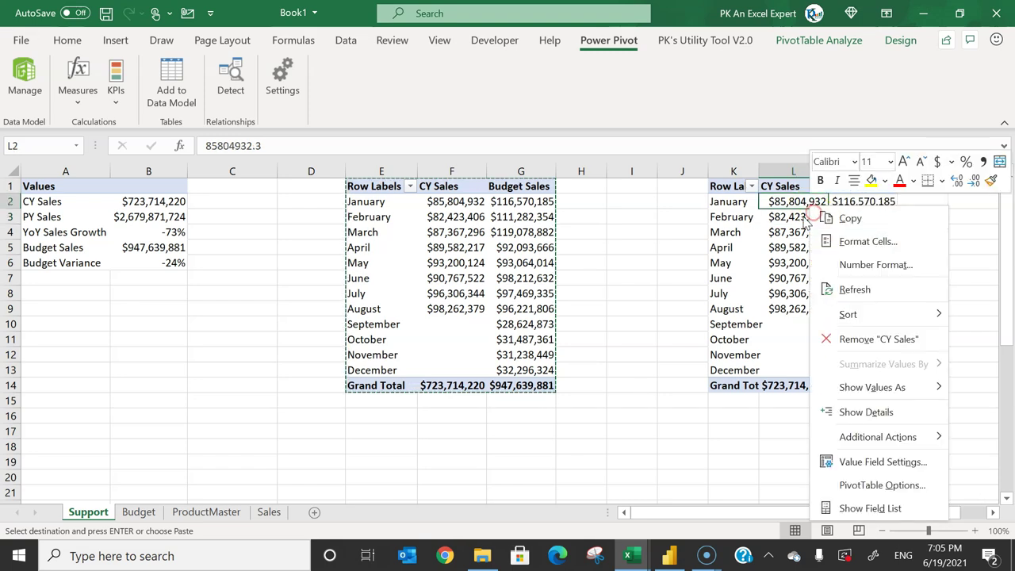
click(869, 509)
click(702, 172)
text(ca)
double_click(614, 172)
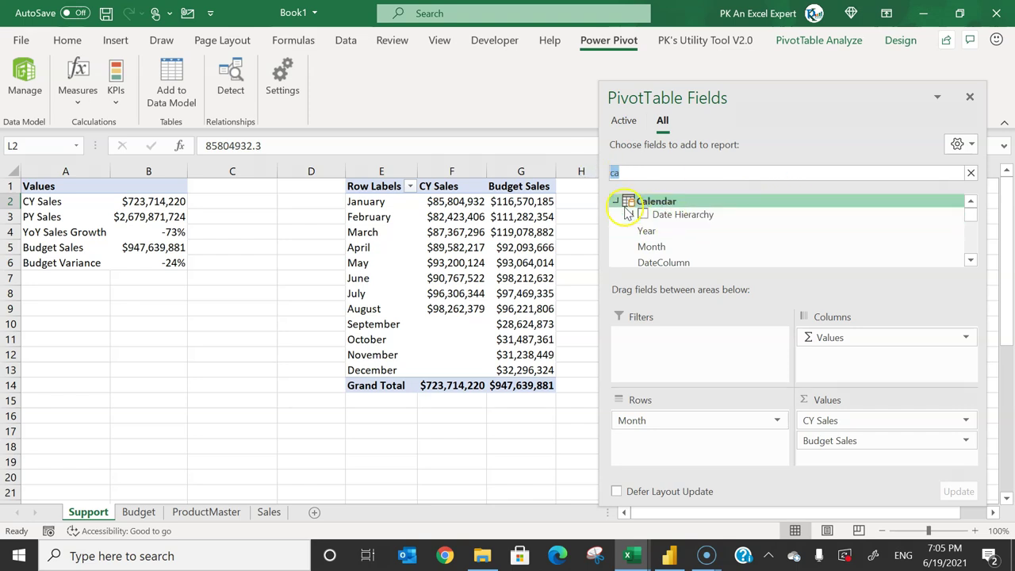
key(BackSpace)
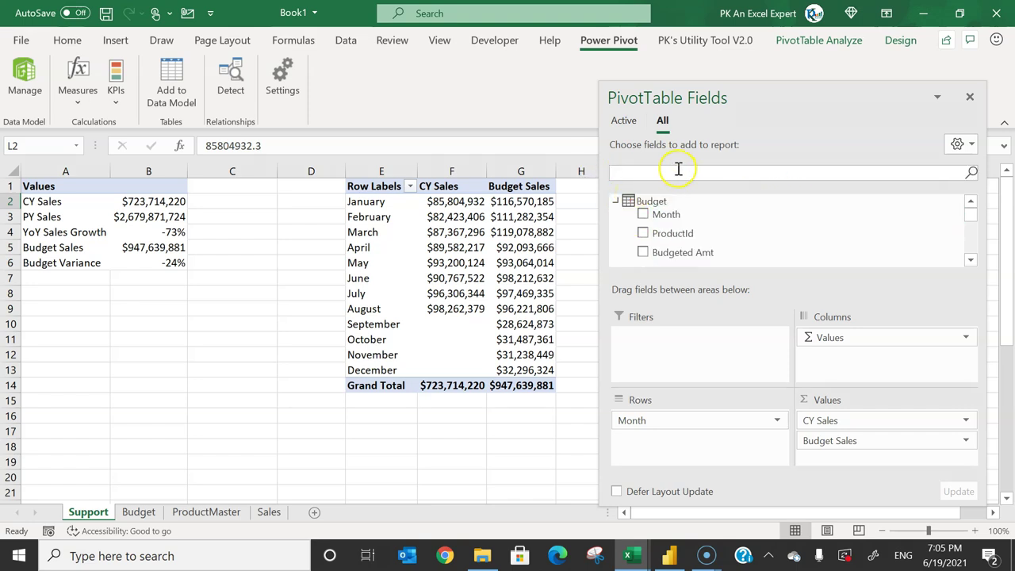
click(615, 201)
click(616, 226)
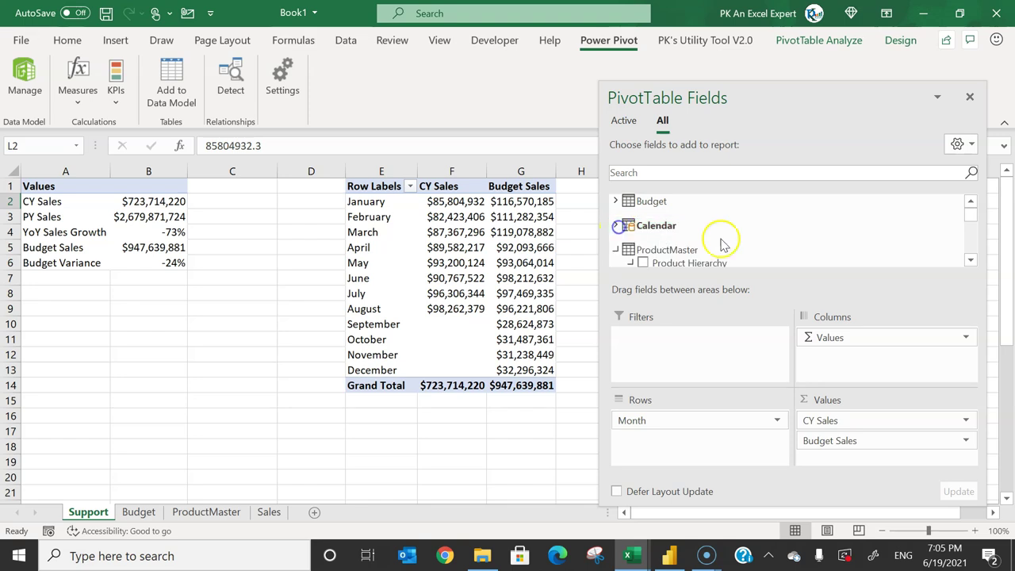
scroll(709, 230, down, 2)
scroll(718, 221, up, 1)
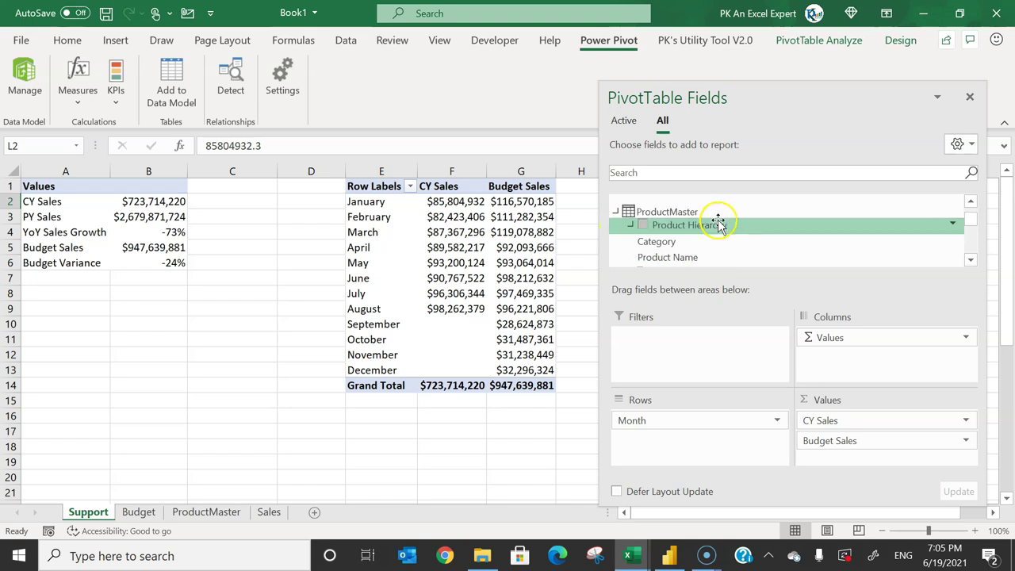
drag(634, 420, 763, 228)
drag(696, 212, 696, 422)
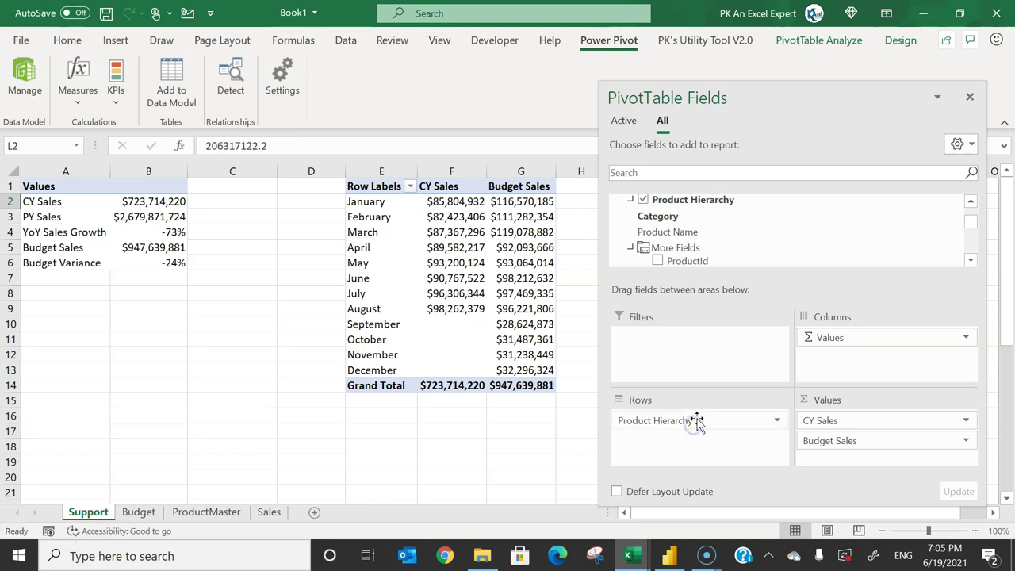
- Replace Budget Sales with the PY Sales measure in the values of the category PivotTable at K1
drag(948, 441, 826, 242)
click(671, 172)
text(py)
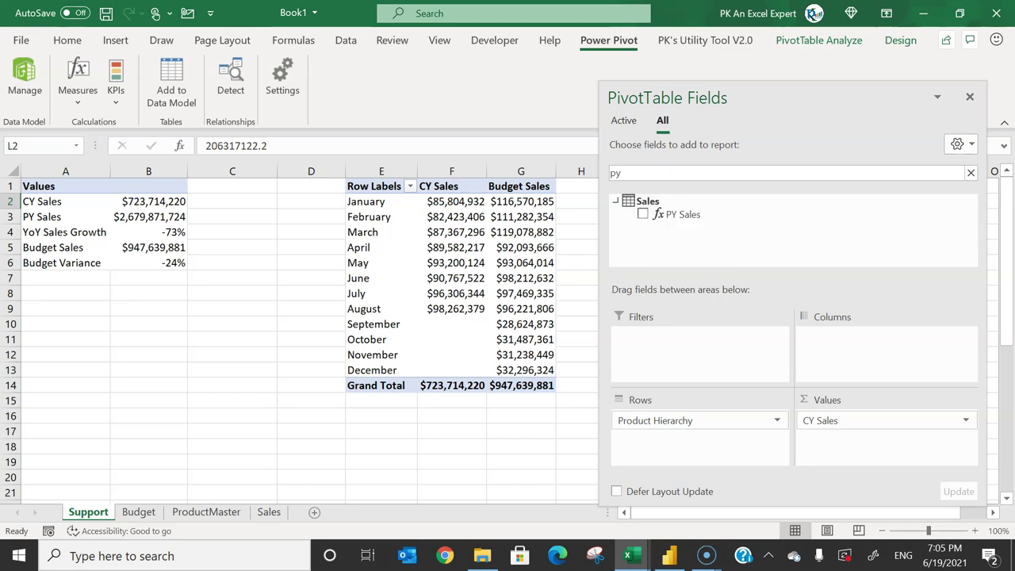
drag(680, 214, 851, 437)
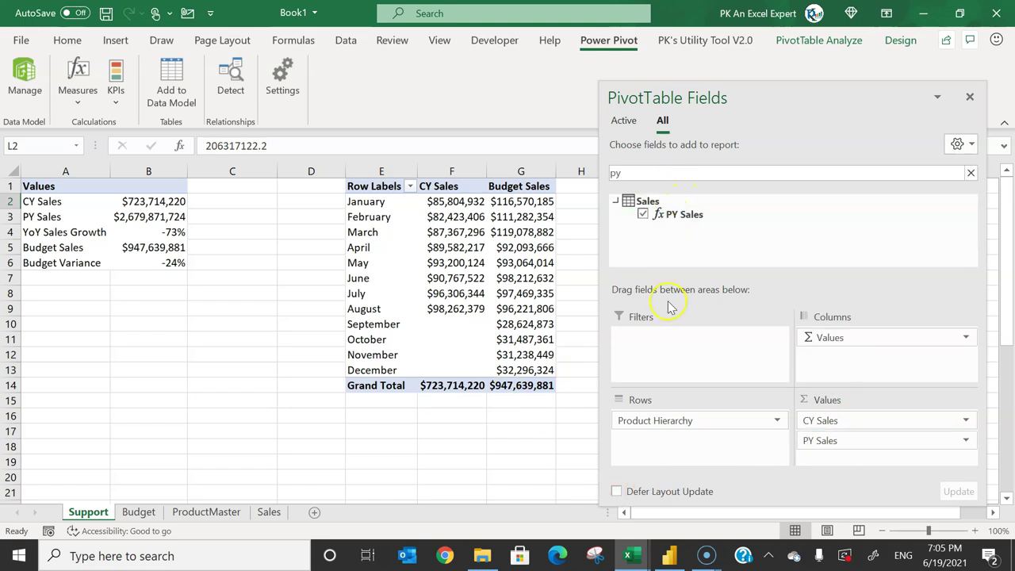
- Copy the category PivotTable of CY Sales and PY Sales from K1 to cell P1 on the Support sheet
click(484, 295)
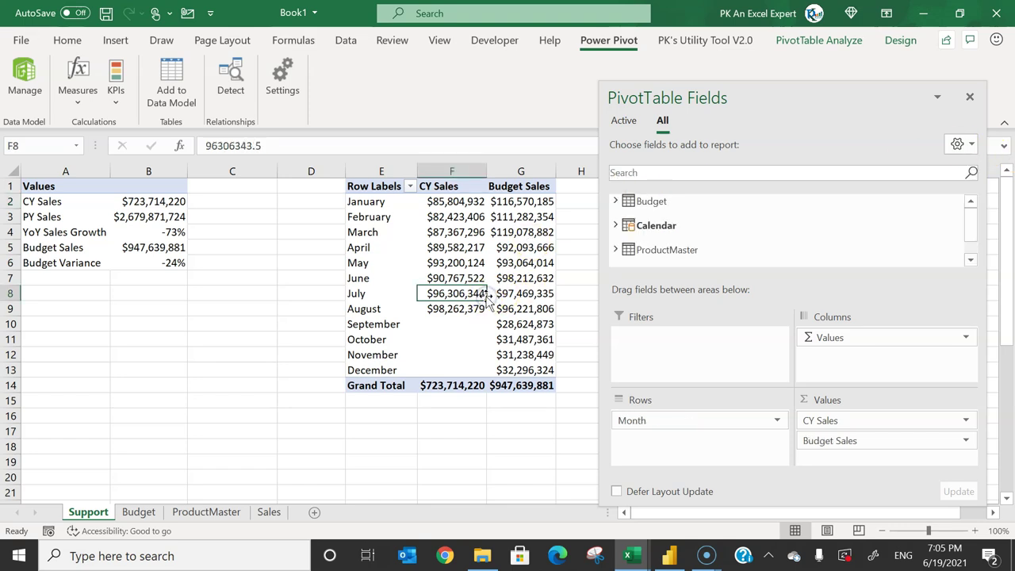
key(Right)
key(Right)
key(Right)
key(Right)
key(Right)
key(Right)
key(Right)
key(Right)
key(Right)
key(Right)
key(Right)
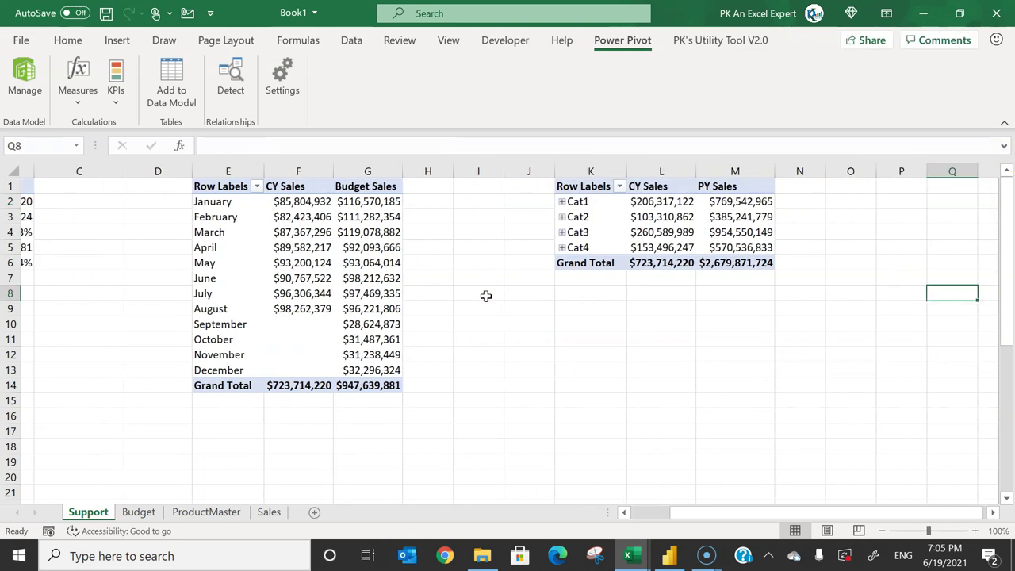
key(ctrl+Up)
key(ctrl+Left)
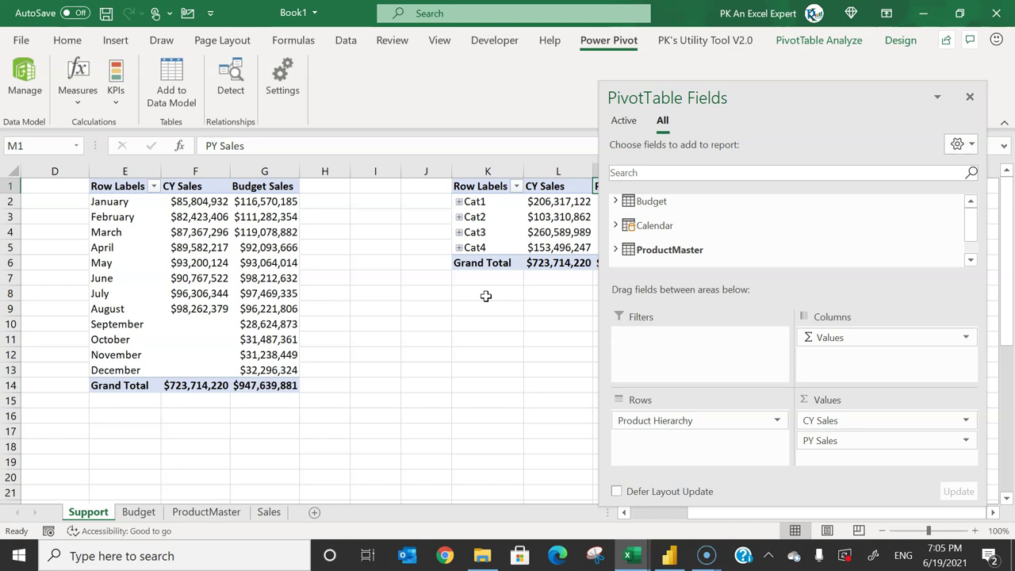
click(993, 513)
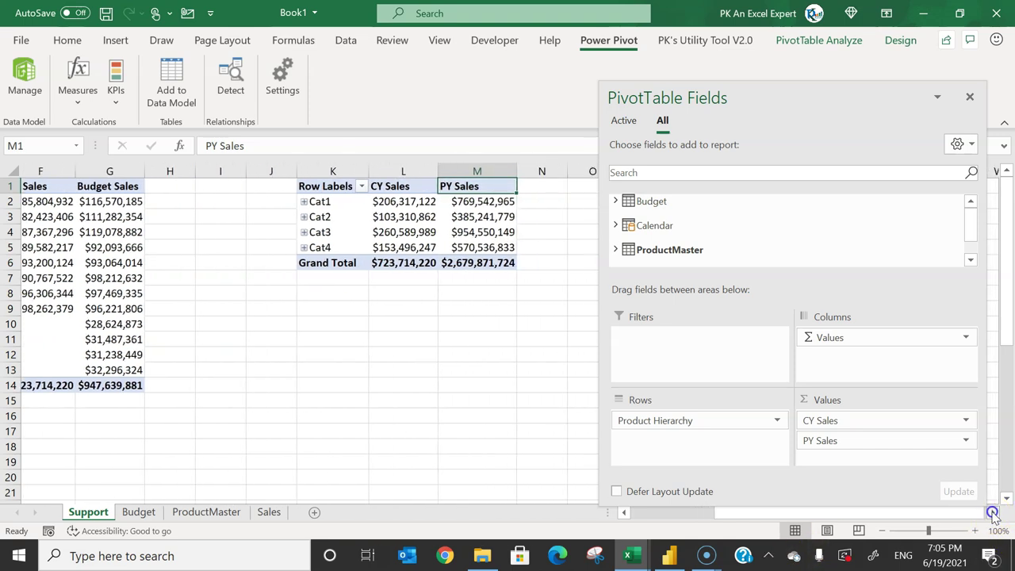
key(ctrl+a)
key(ctrl+c)
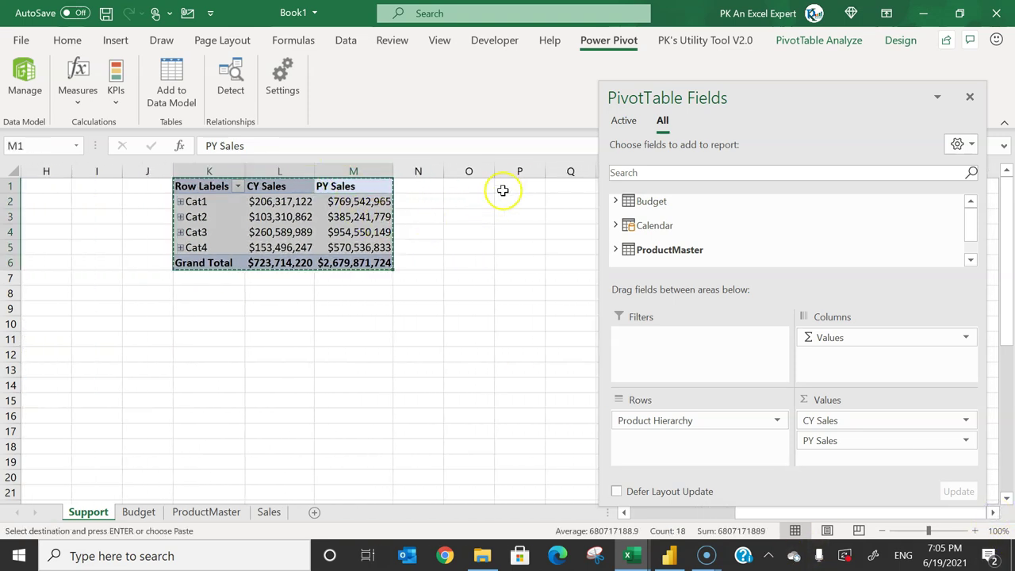
click(519, 186)
key(ctrl+v)
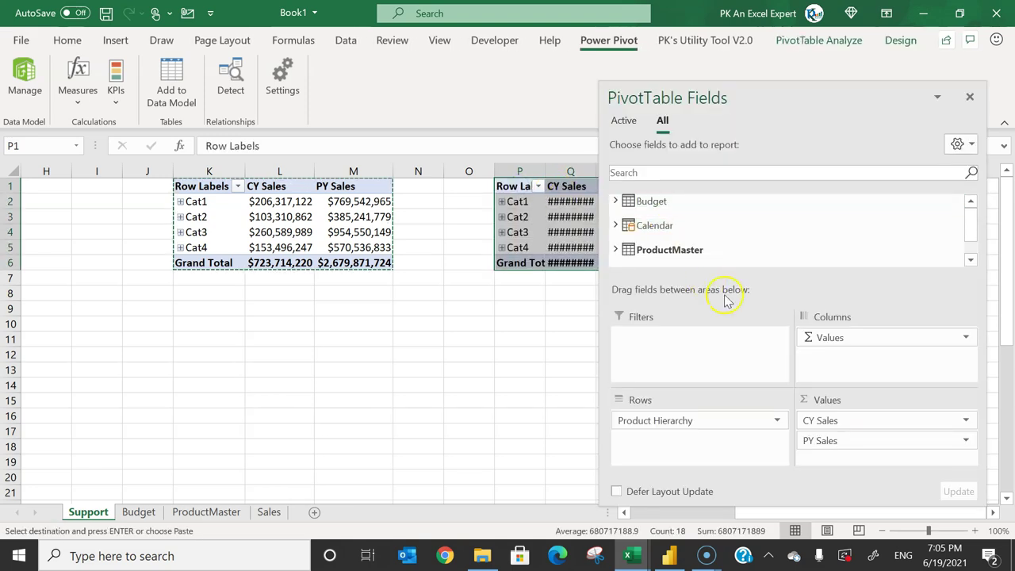
- Replace CY Sales and PY Sales with the Budget Sales measure in the values of the PivotTable at P1
click(676, 172)
text(bud)
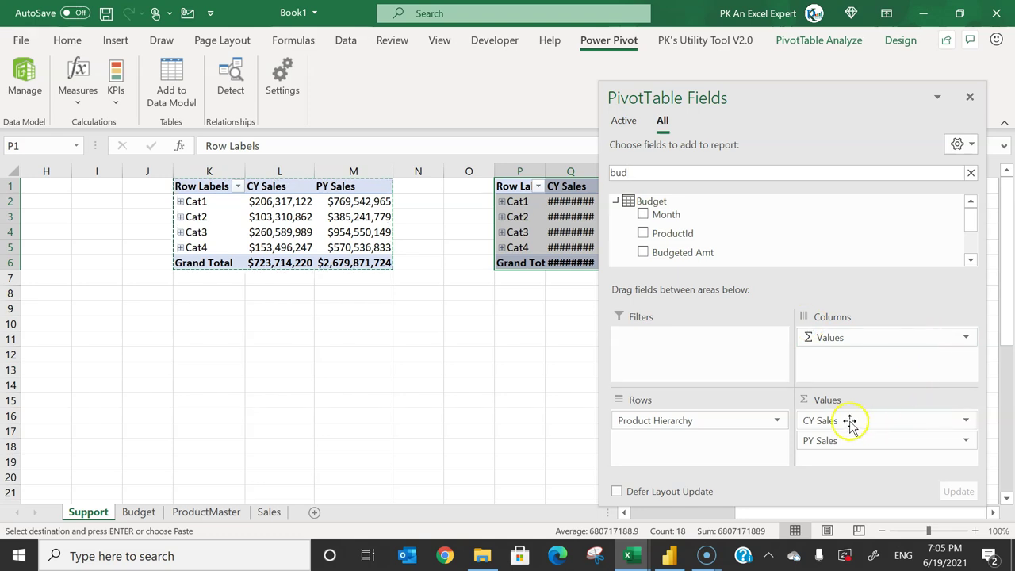
drag(849, 421, 838, 230)
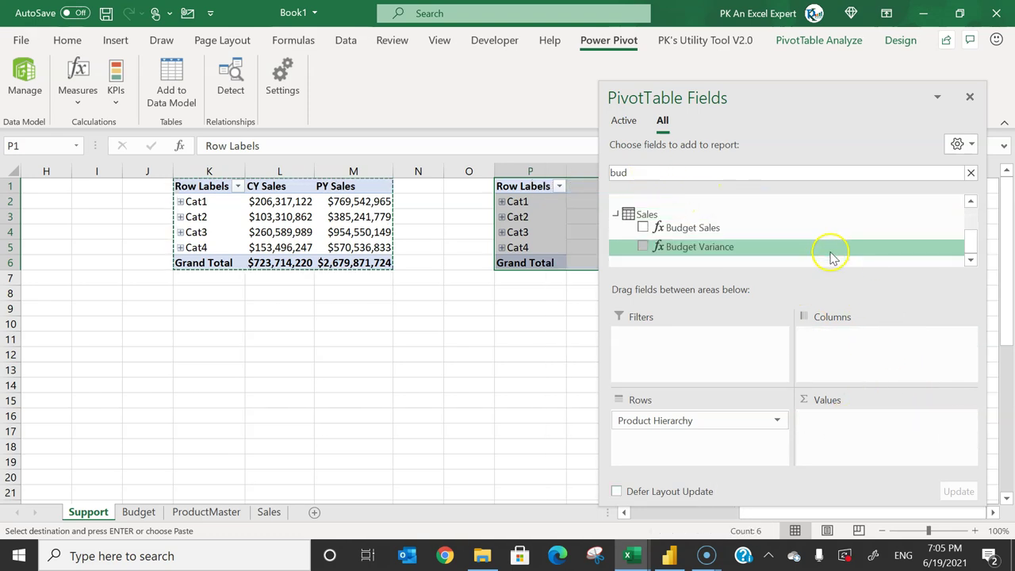
drag(707, 229, 912, 422)
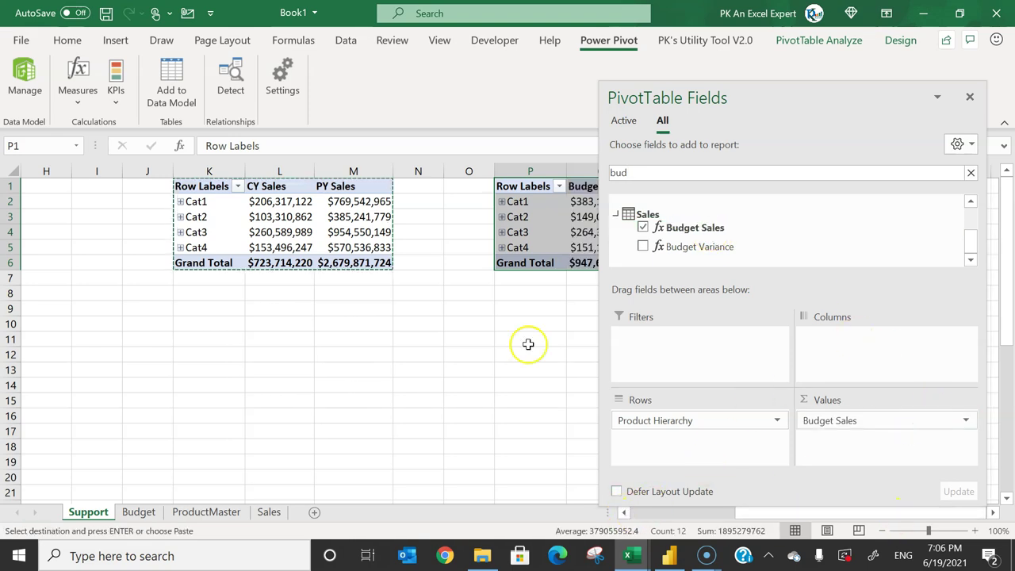
- Check the category Budget Sales PivotTable, and examine the series and product axis of the Budget Vs Actual Sales chart on the reference dashboard
click(557, 226)
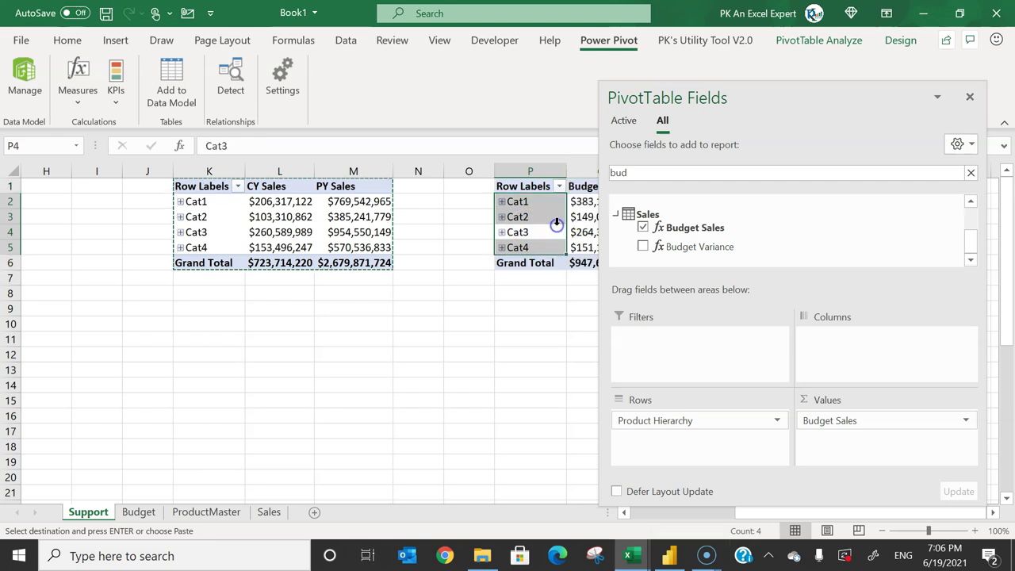
key(Right)
key(Right)
key(Right)
key(Right)
key(Right)
key(Right)
key(Right)
key(Right)
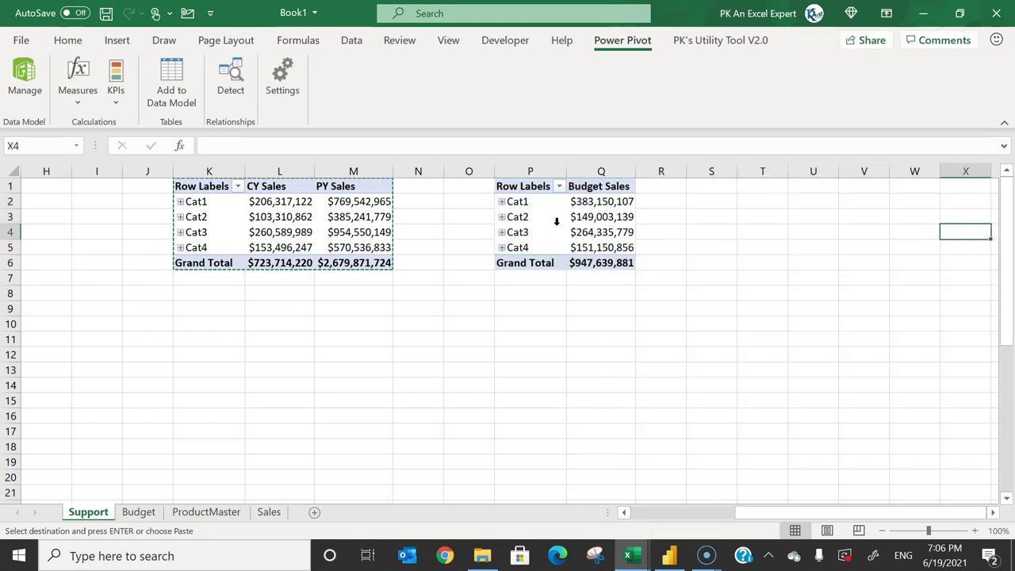
key(ctrl+Home)
click(404, 205)
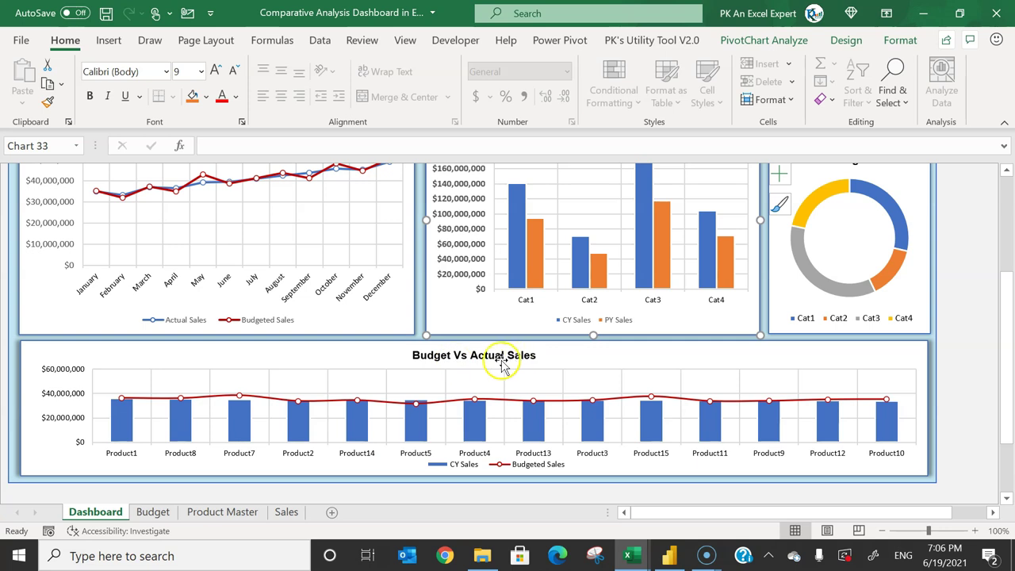
key(alt+Tab)
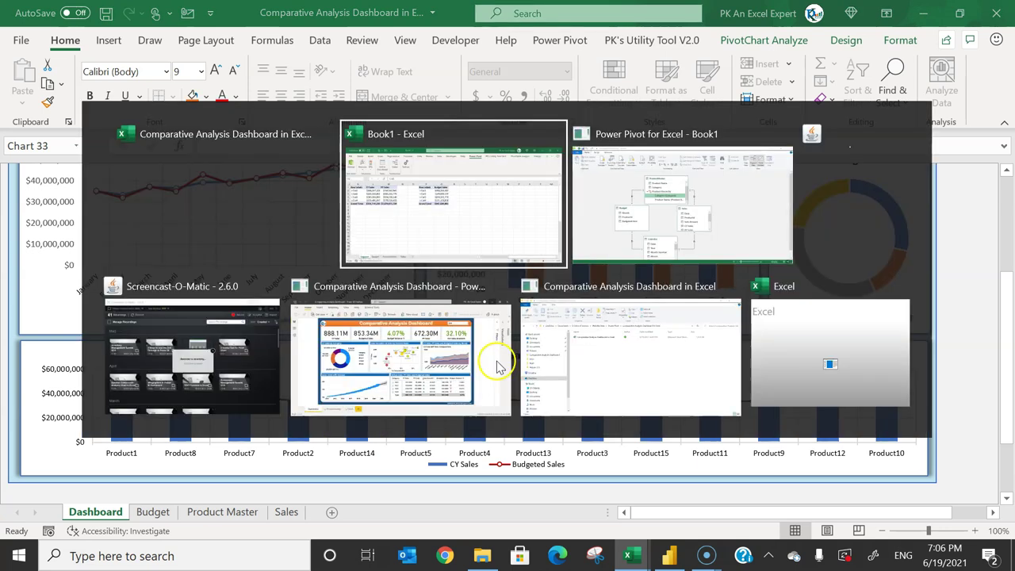
- Copy the category Budget Sales PivotTable to cell T1 on the Support sheet
key(ctrl+a)
key(ctrl+c)
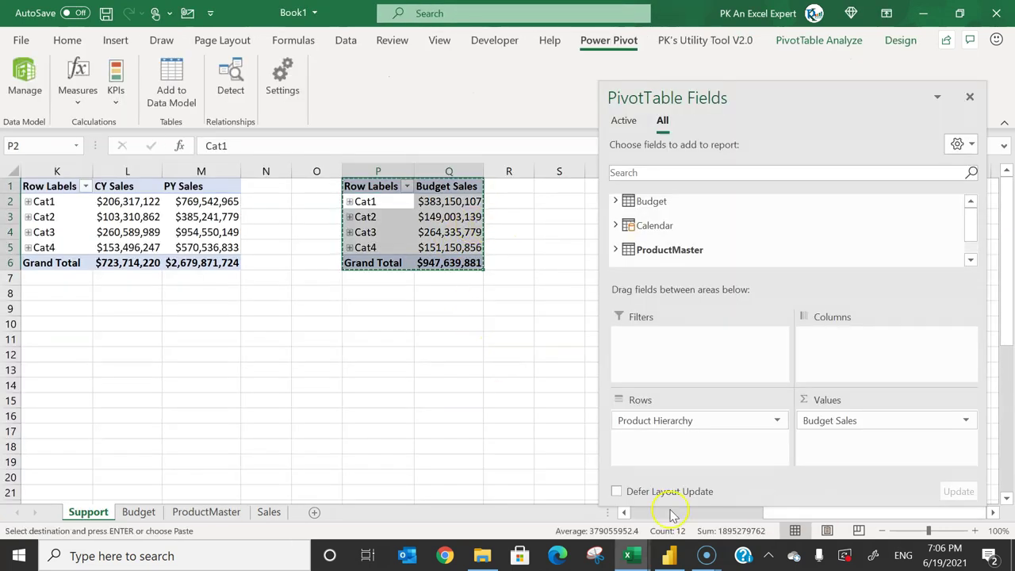
scroll(992, 513, right, 4)
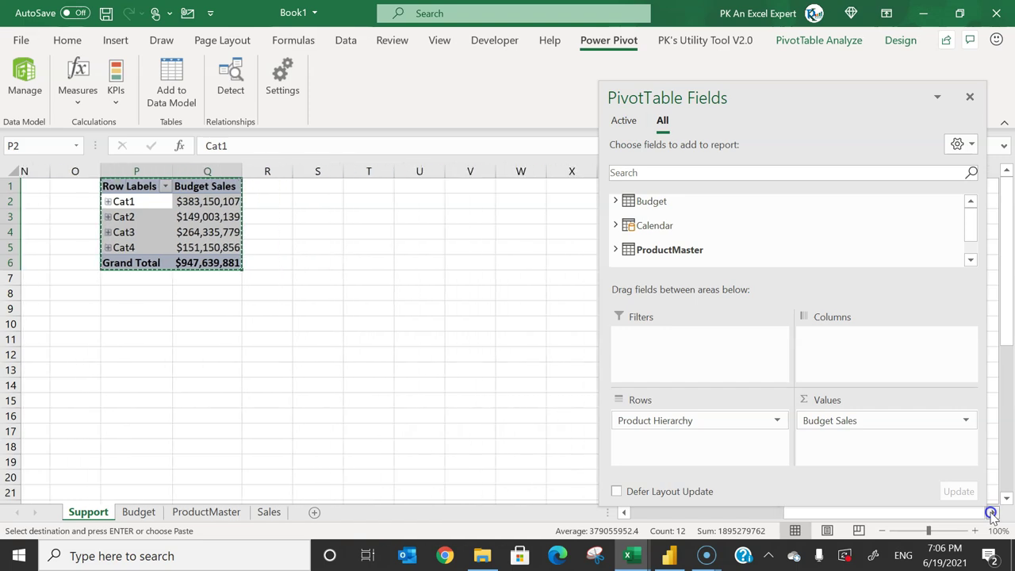
click(349, 185)
key(ctrl+v)
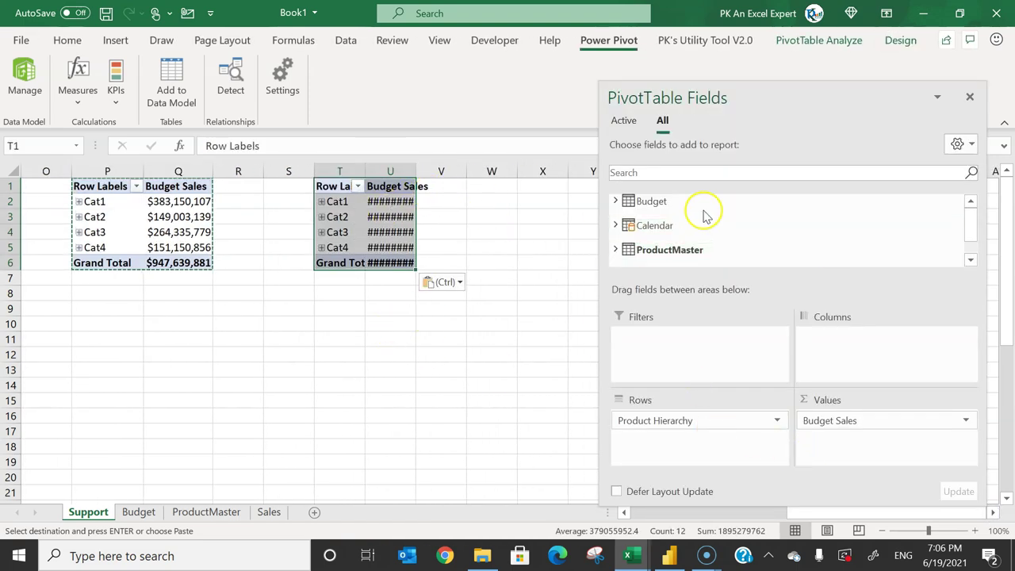
- Search the fields for "cy" and add the CY Sales measure above Budget Sales in the values of the PivotTable at T1
click(649, 174)
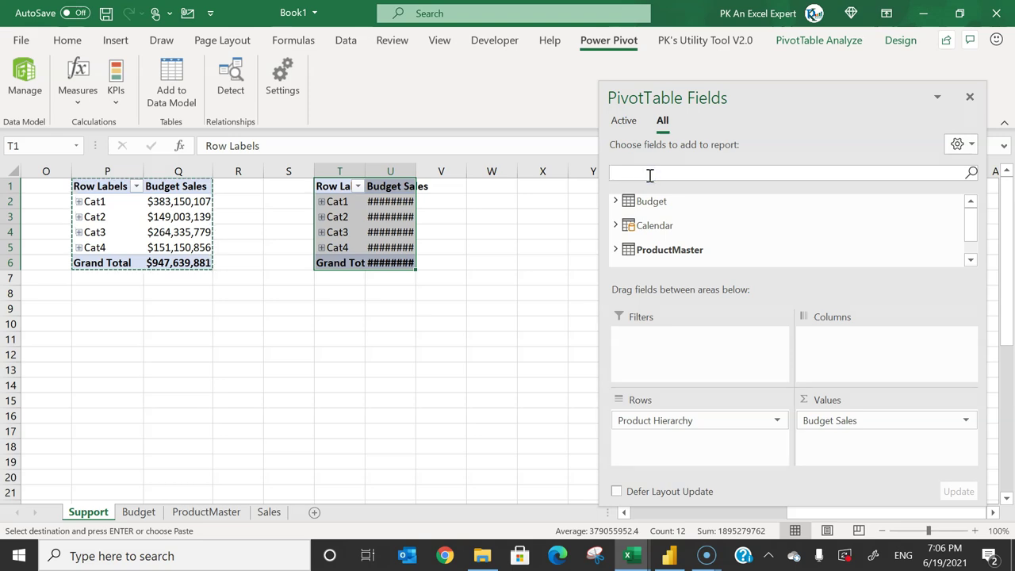
text(c)
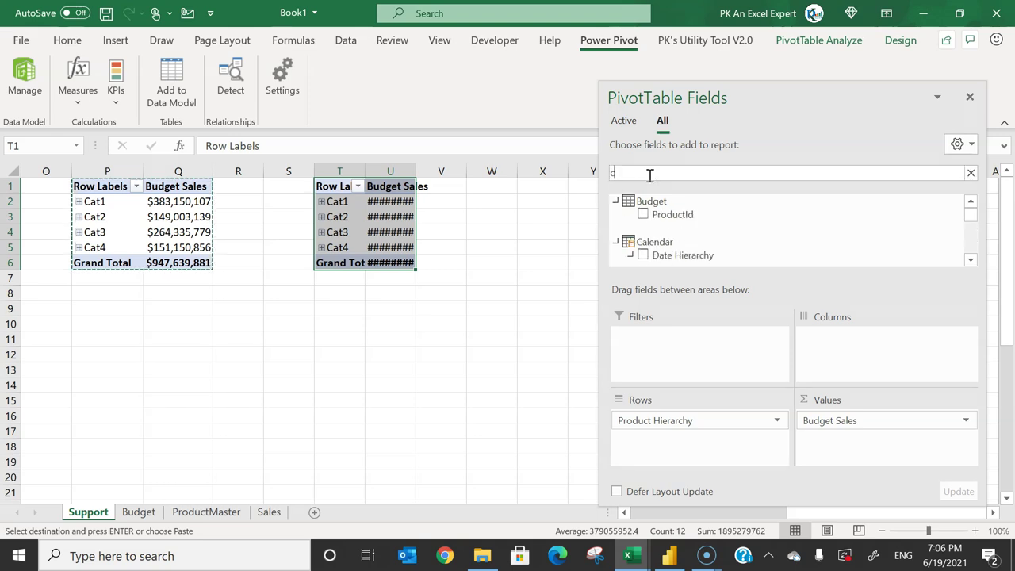
text(y)
drag(683, 215, 872, 420)
click(343, 216)
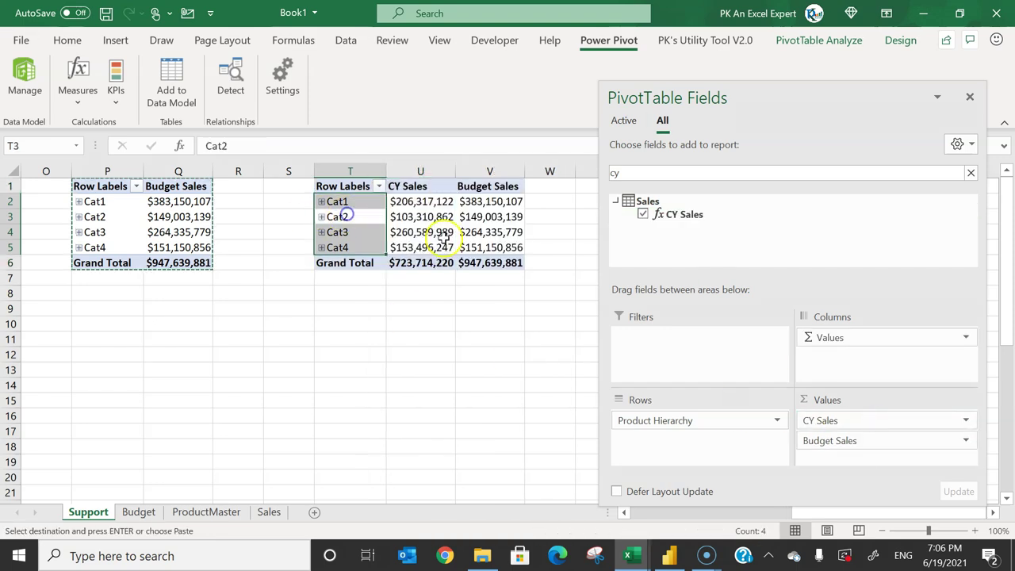
- Replace Product Hierarchy with the ProductMaster table's Product Name in the rows of the PivotTable at T1
drag(679, 438, 747, 249)
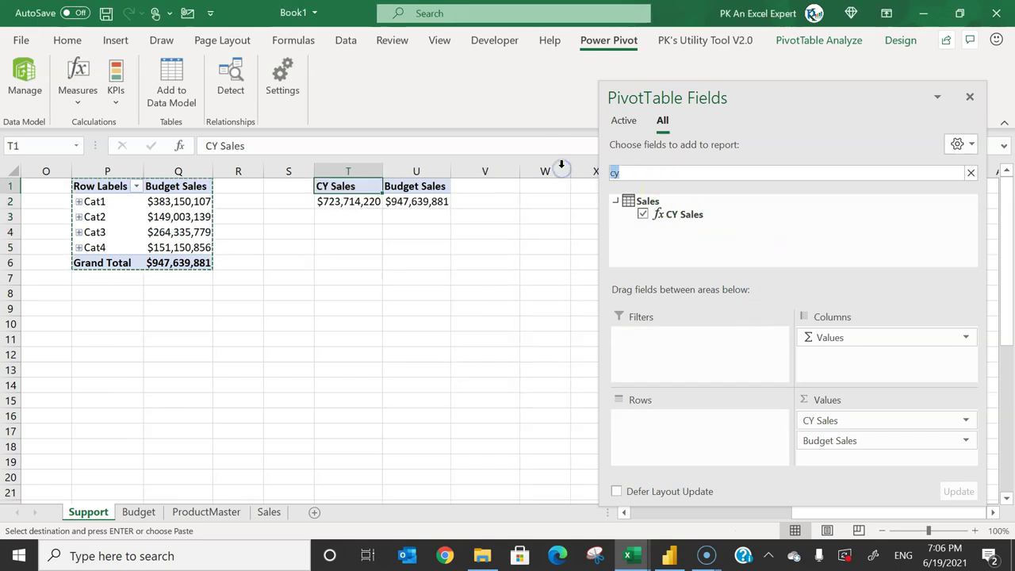
text(pro)
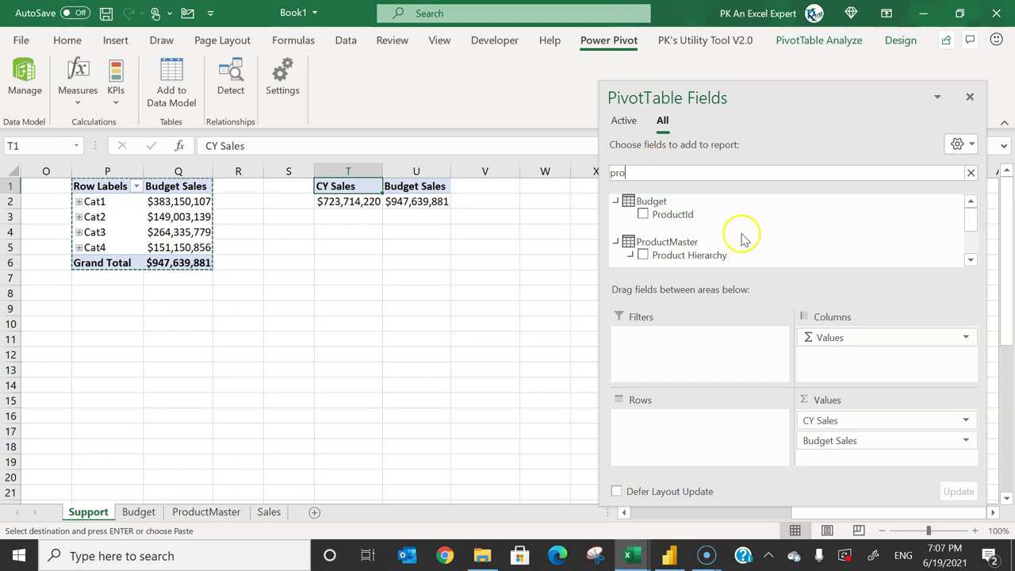
scroll(744, 240, down, 1)
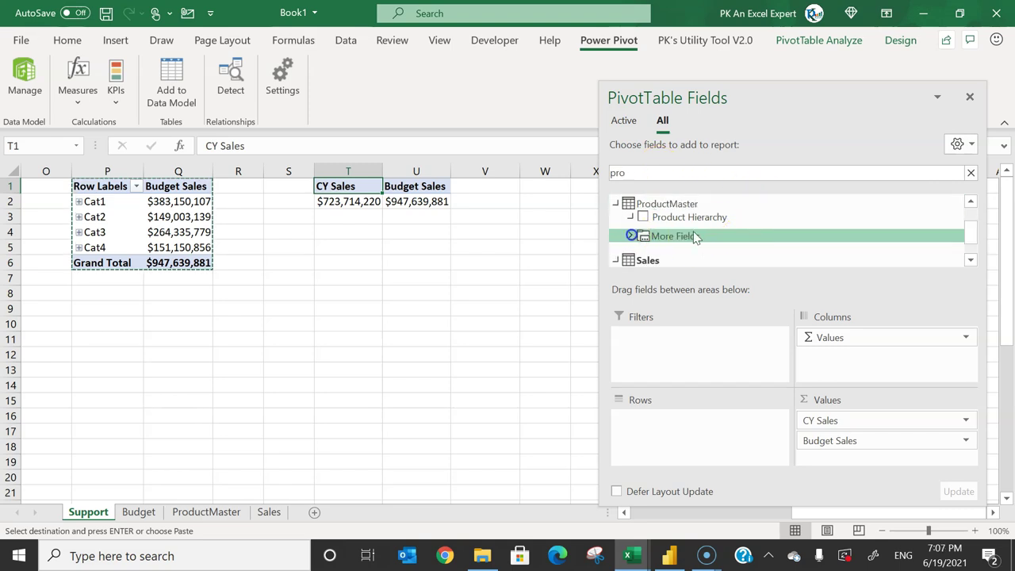
click(735, 235)
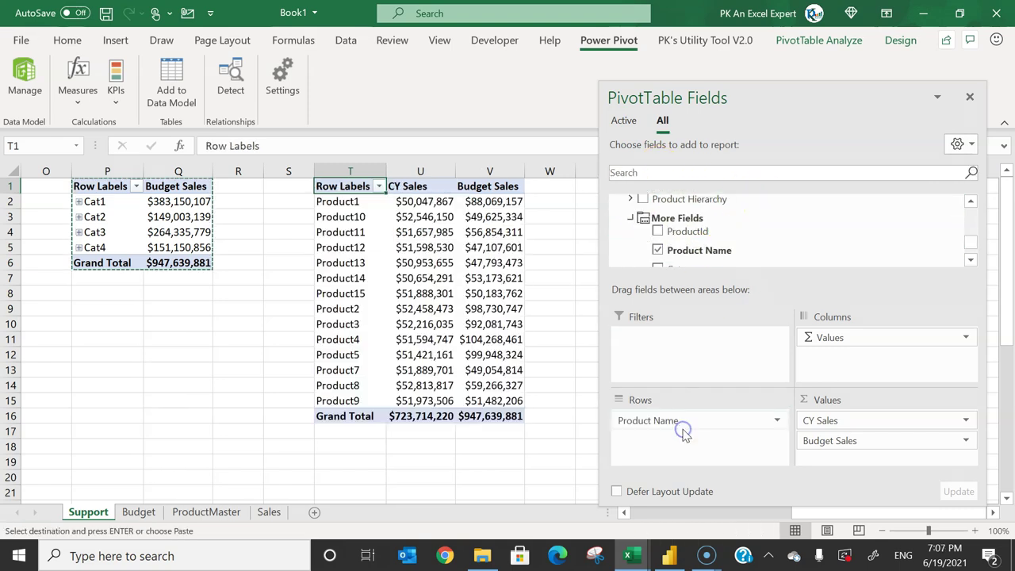
- Close the PivotTable field list, return to cell B2 of the Support sheet and save the workbook
click(970, 97)
drag(844, 514, 624, 525)
click(170, 201)
key(ctrl+s)
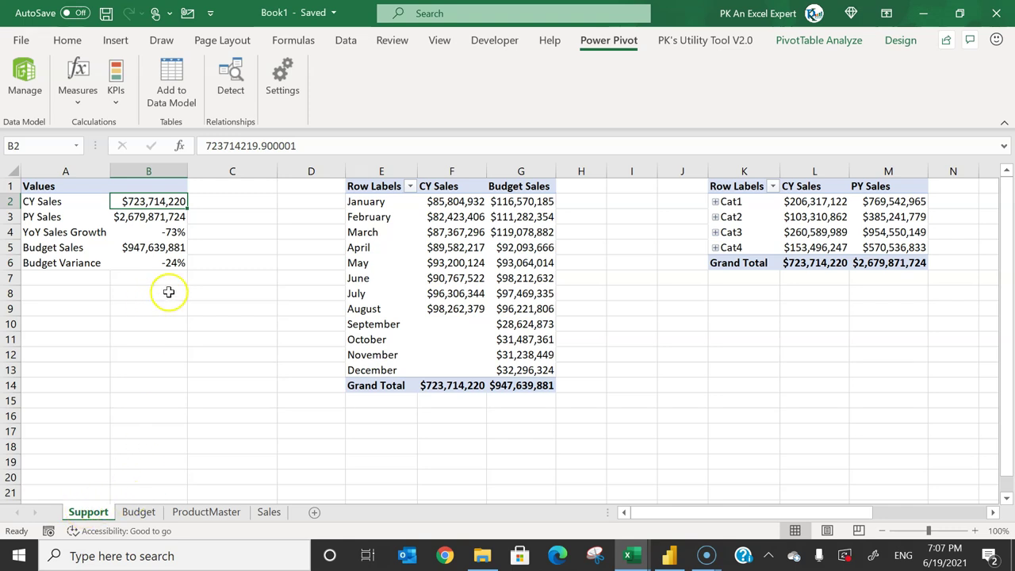
- Add a new worksheet, name it Dashboard and move it before the Support sheet
click(315, 512)
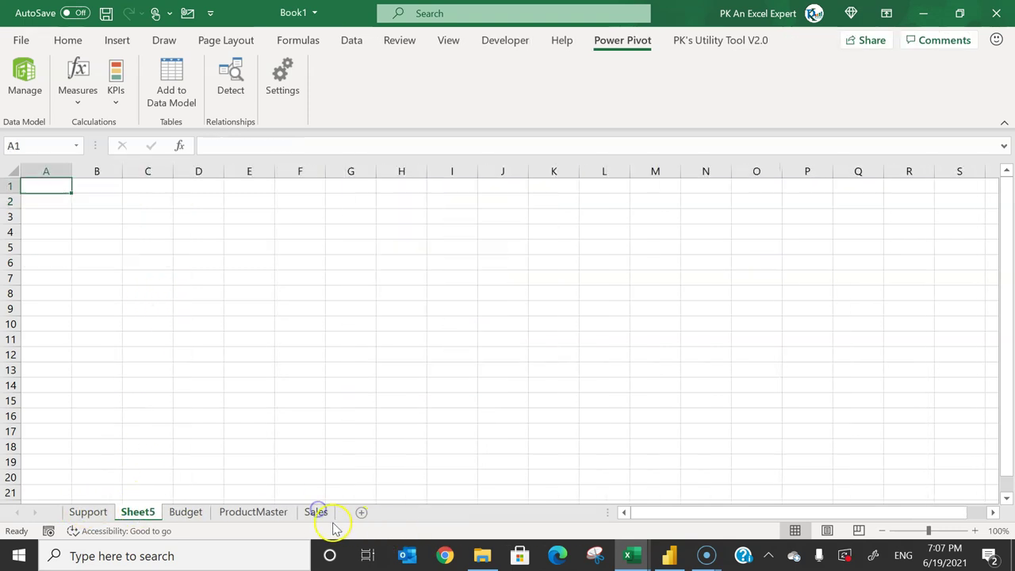
double_click(141, 512)
text(Da)
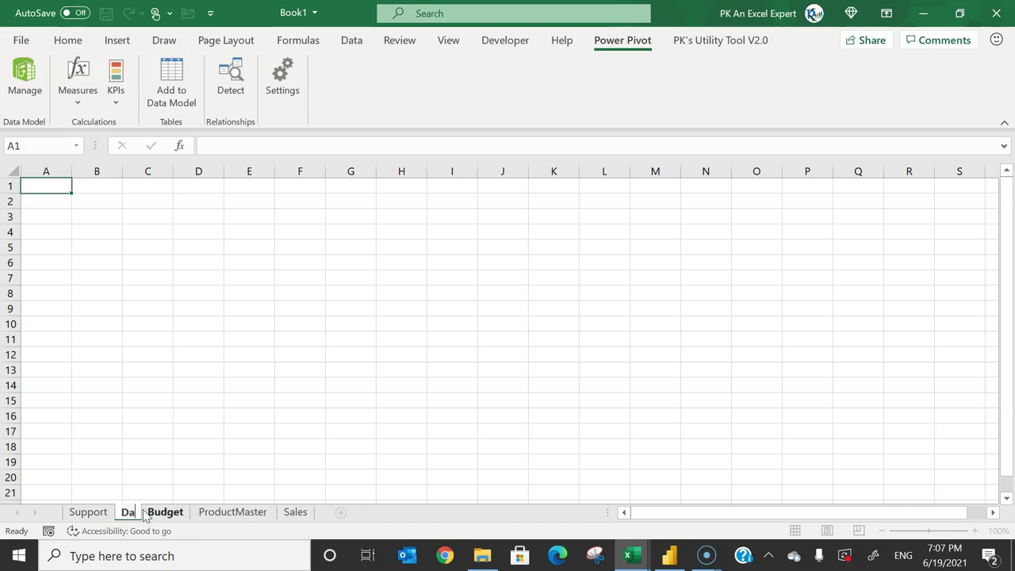
text(shboard)
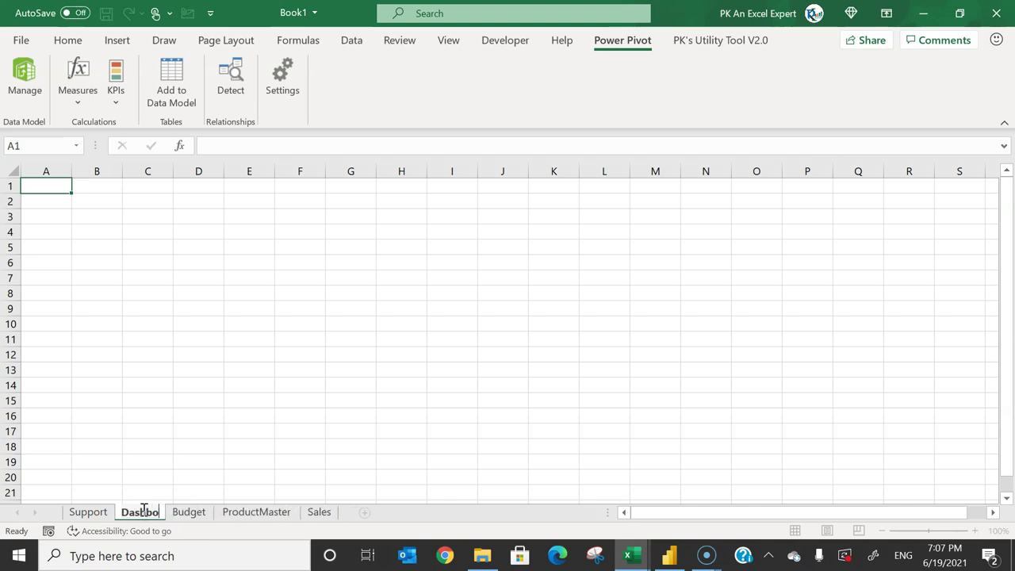
key(Return)
click(143, 527)
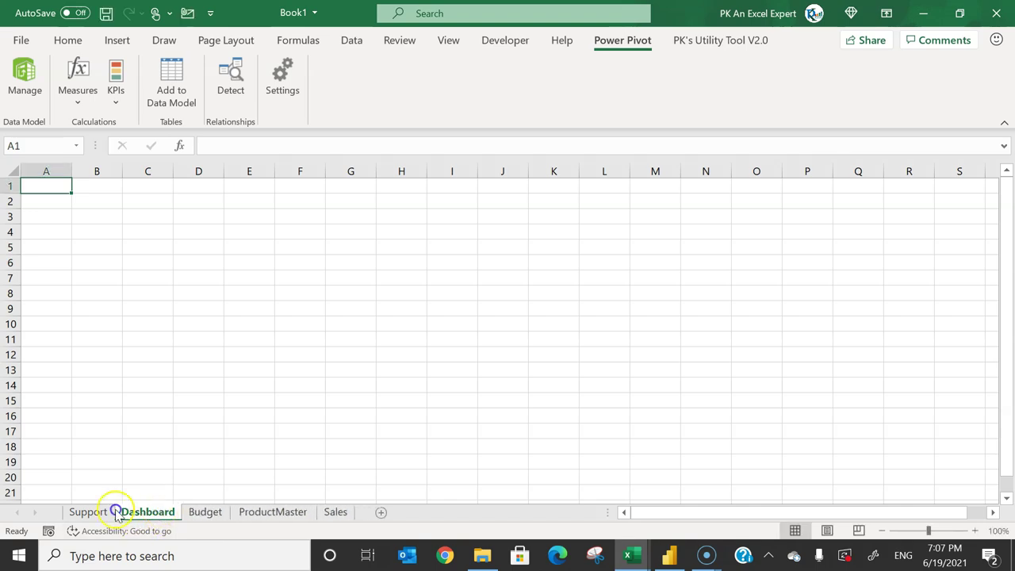
drag(57, 503, 56, 501)
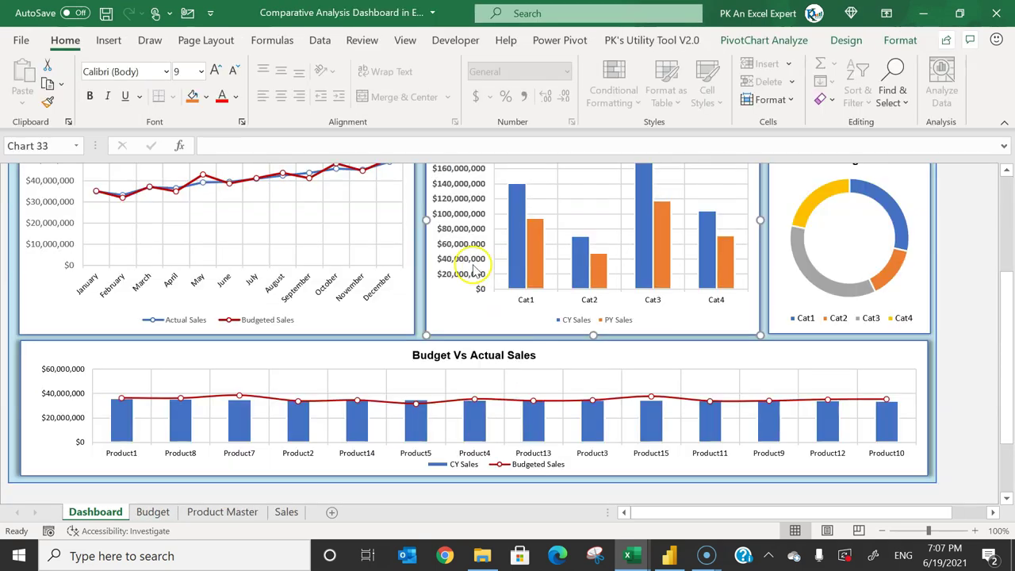
- Review the reference dashboard's layout and hide the gridlines on the new Dashboard sheet
scroll(604, 370, up, 5)
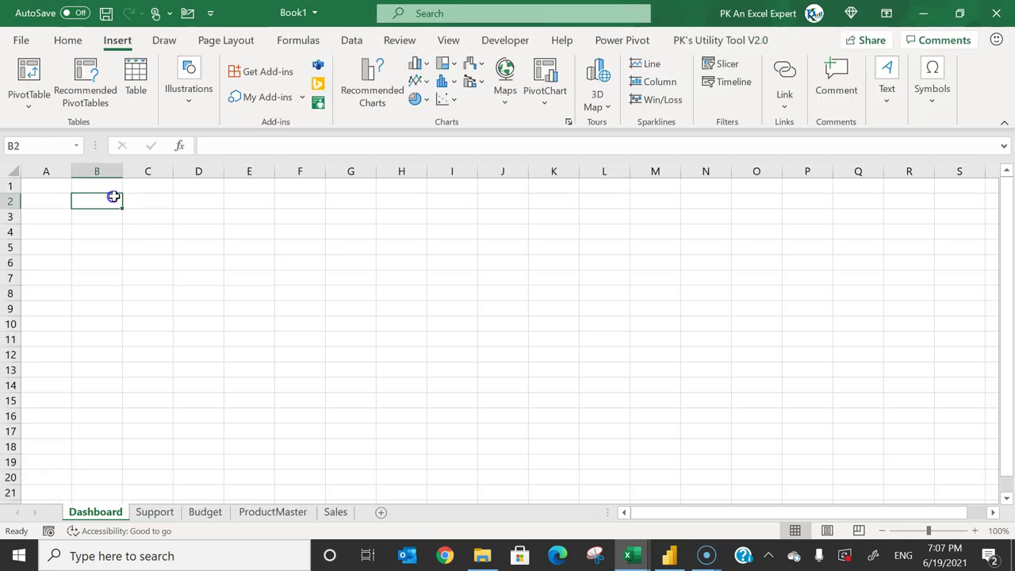
click(449, 39)
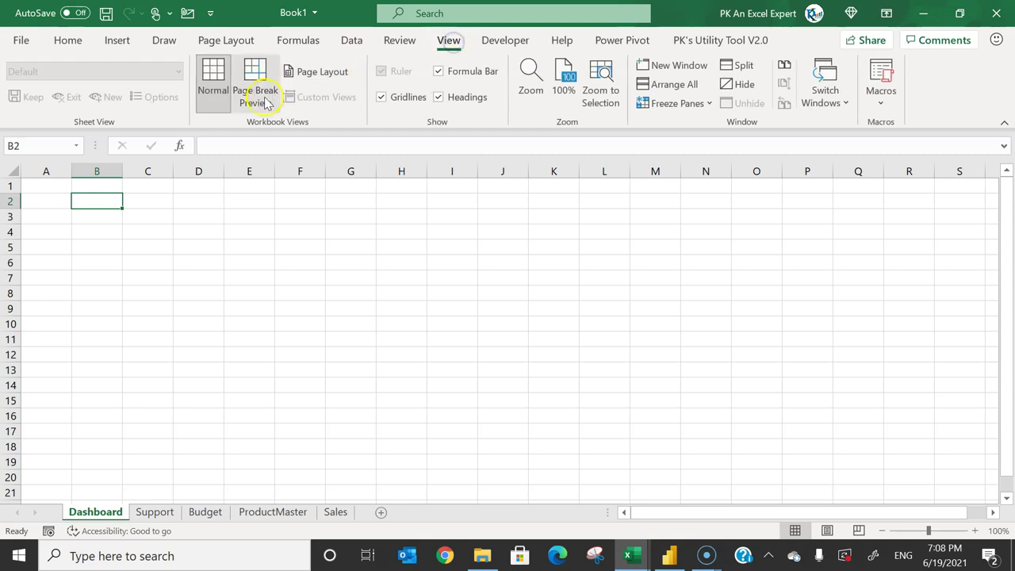
click(381, 97)
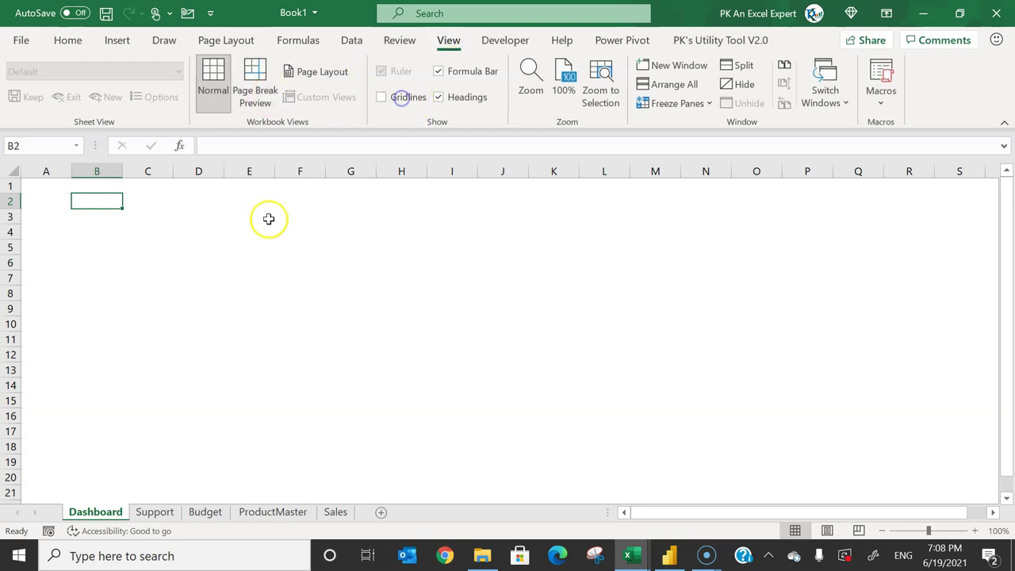
- Draw a rectangle with rounded top corners across the top of columns A to Q, about 29 cm wide and 1.4 cm high
click(119, 44)
click(190, 103)
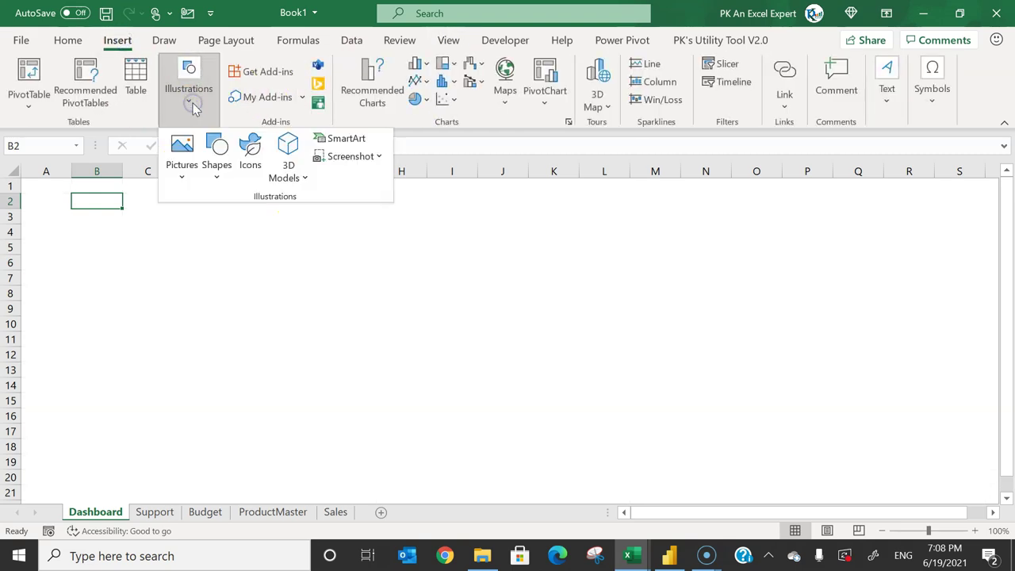
click(217, 171)
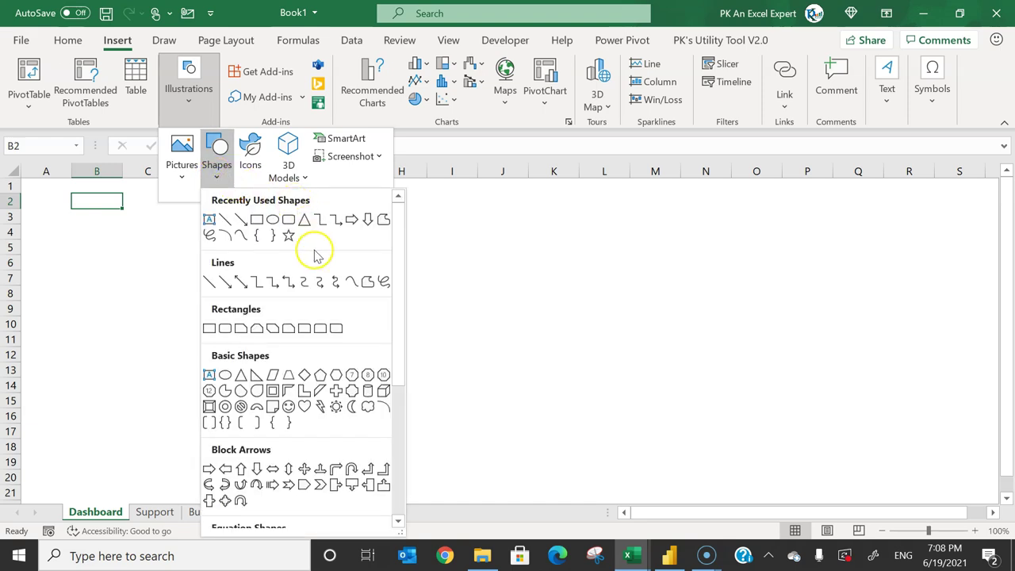
click(320, 333)
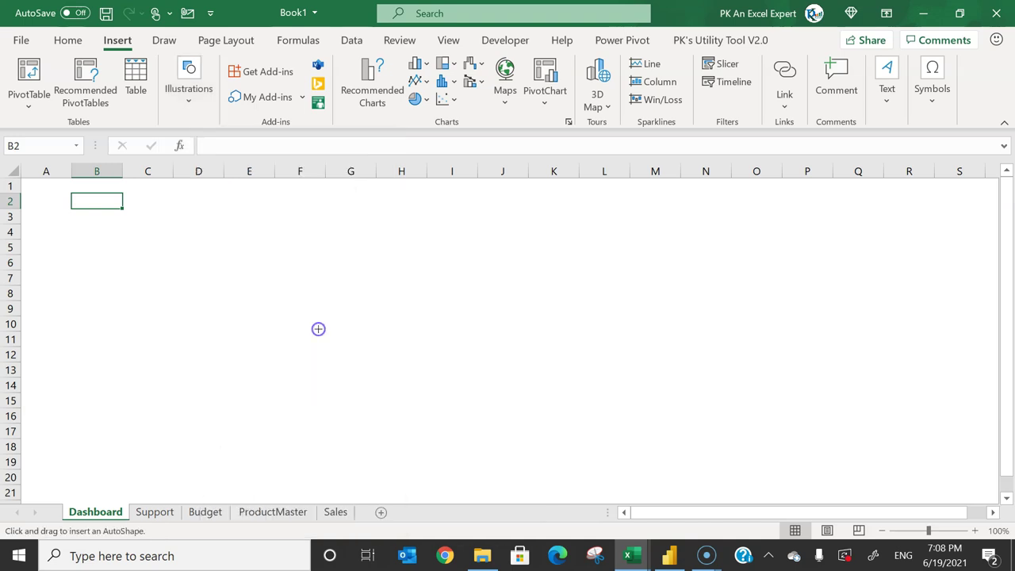
drag(29, 180, 893, 225)
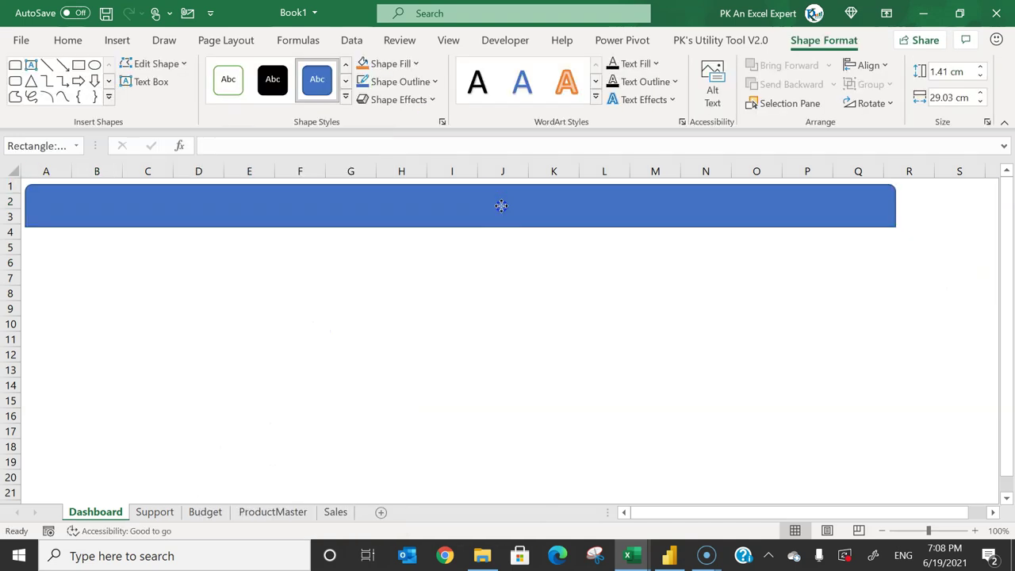
- Apply the lighter blue gradient theme style to the header shape, increase its top corner rounding and shift it slightly right
click(344, 95)
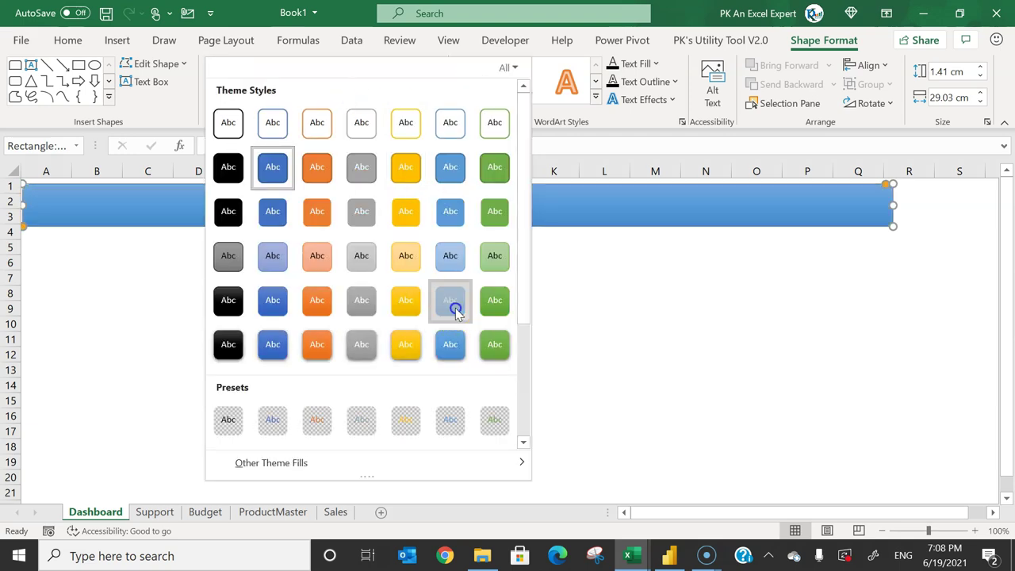
click(455, 308)
click(453, 204)
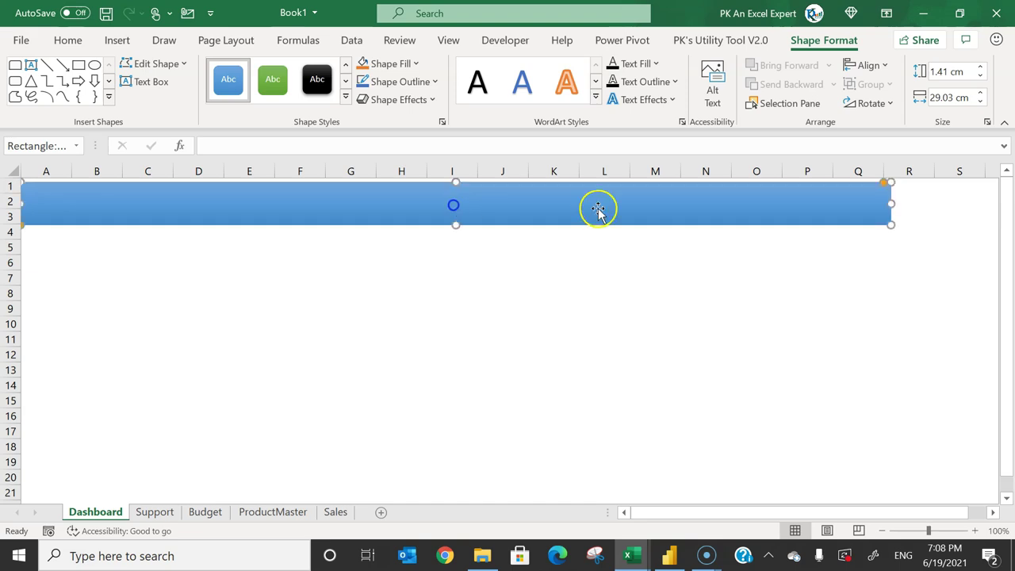
drag(884, 185, 793, 183)
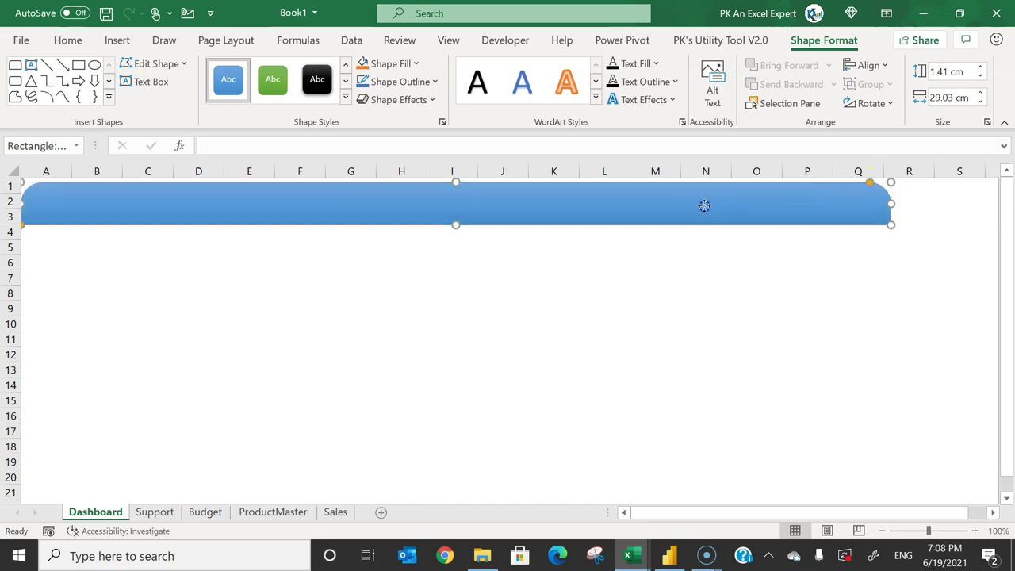
click(687, 275)
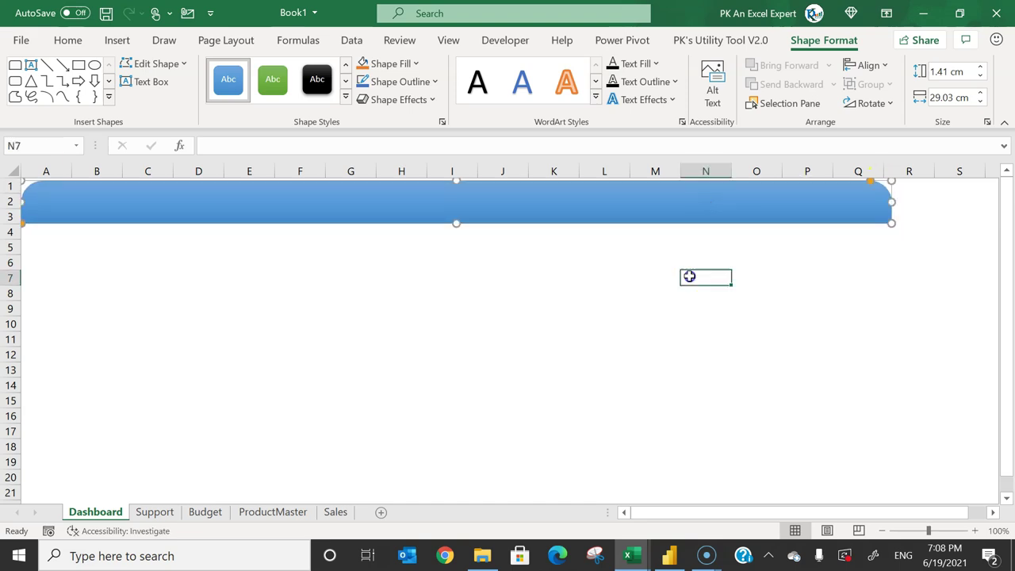
drag(229, 199, 234, 201)
click(247, 293)
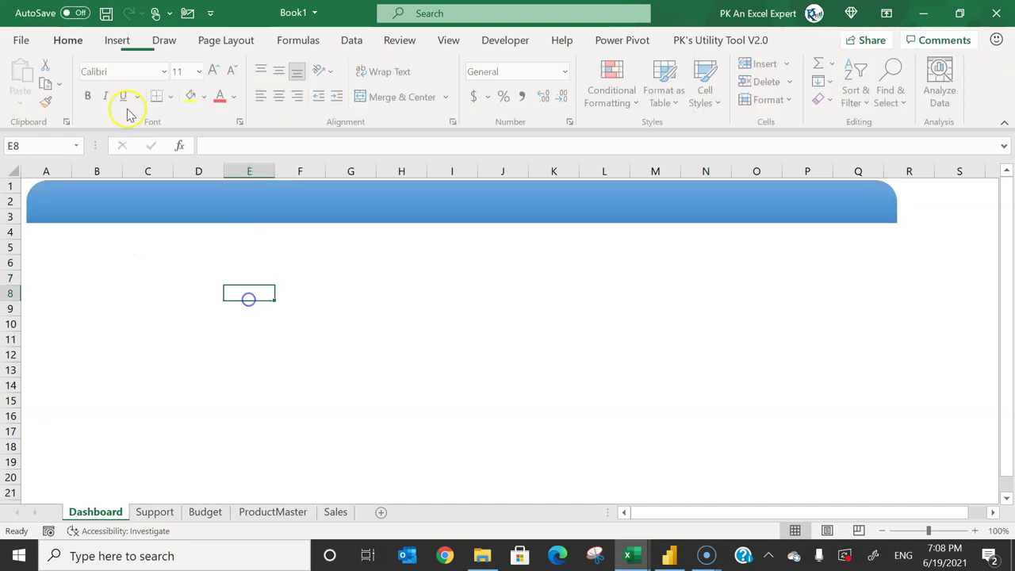
- Draw a plain rectangle directly beneath the header shape at matching width, about 29 cm wide and 8.3 cm high
click(117, 40)
click(198, 101)
click(215, 174)
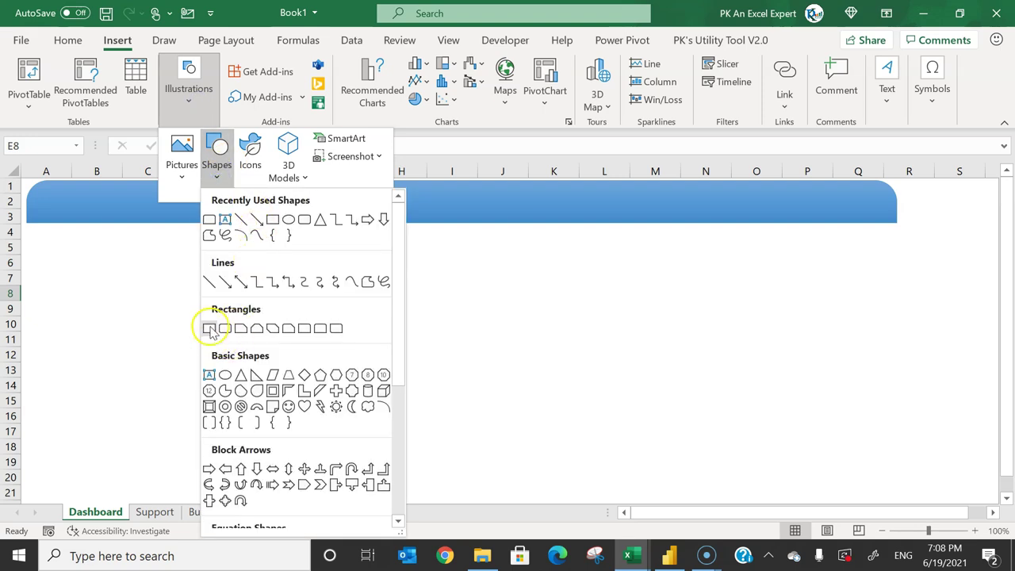
click(209, 328)
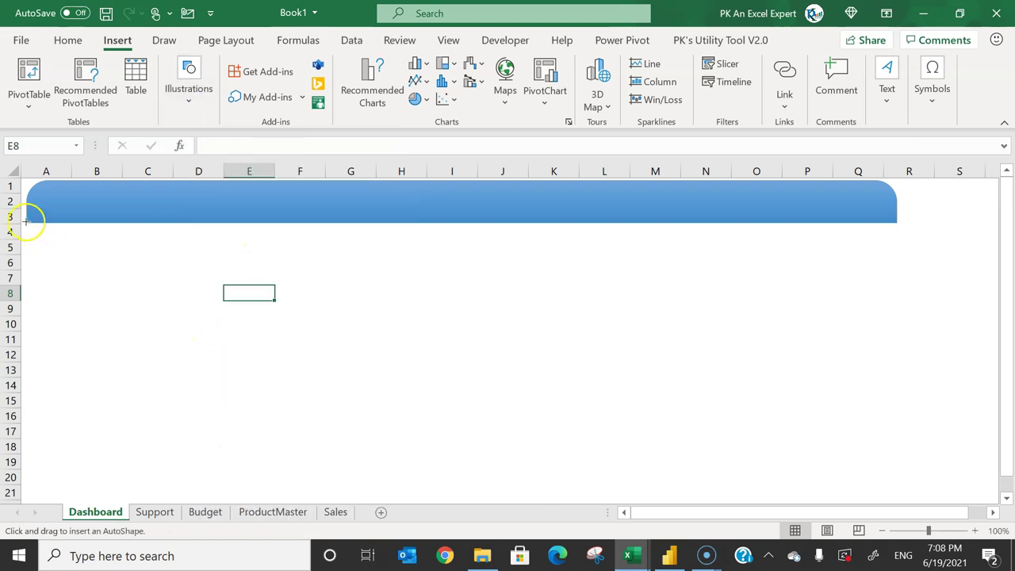
drag(26, 221, 896, 472)
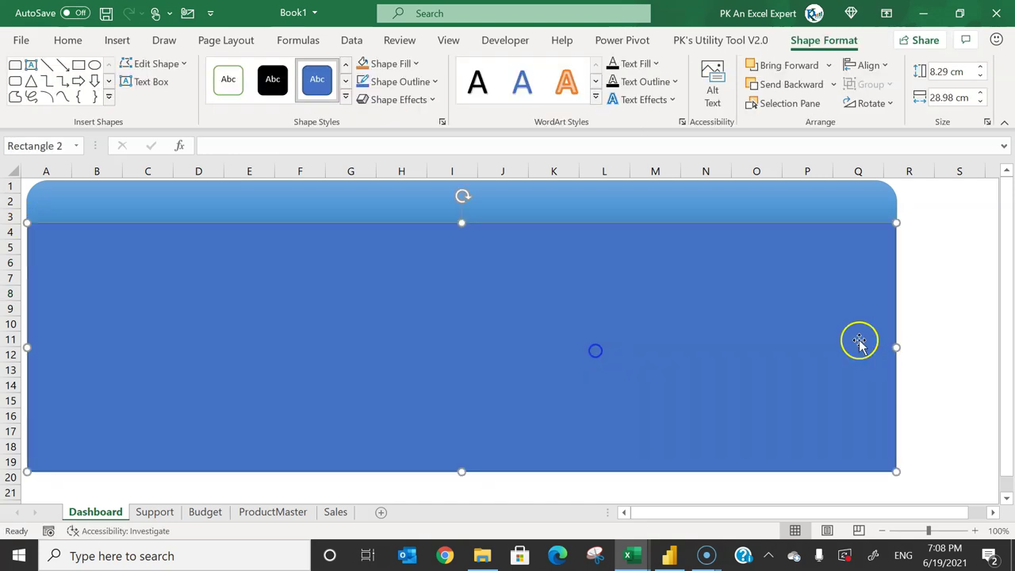
- Extend the lower edge of the body rectangle downward to make it about 11.7 cm high
click(610, 493)
scroll(623, 484, down, 2)
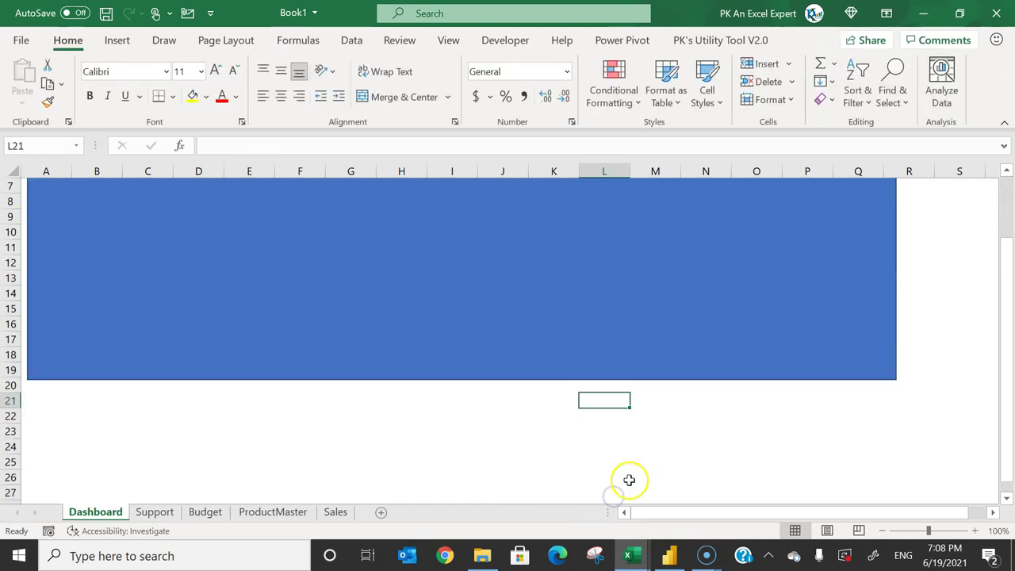
click(511, 366)
drag(464, 380, 465, 482)
scroll(712, 399, up, 2)
click(954, 290)
- Give the body rectangle a standard light blue outline and a standard light blue fill
click(820, 295)
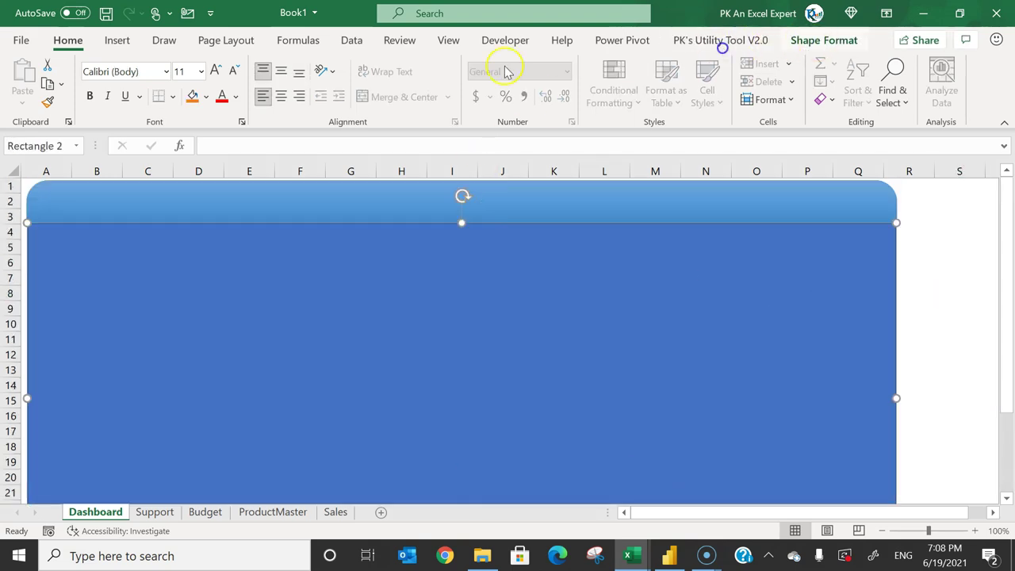
click(394, 81)
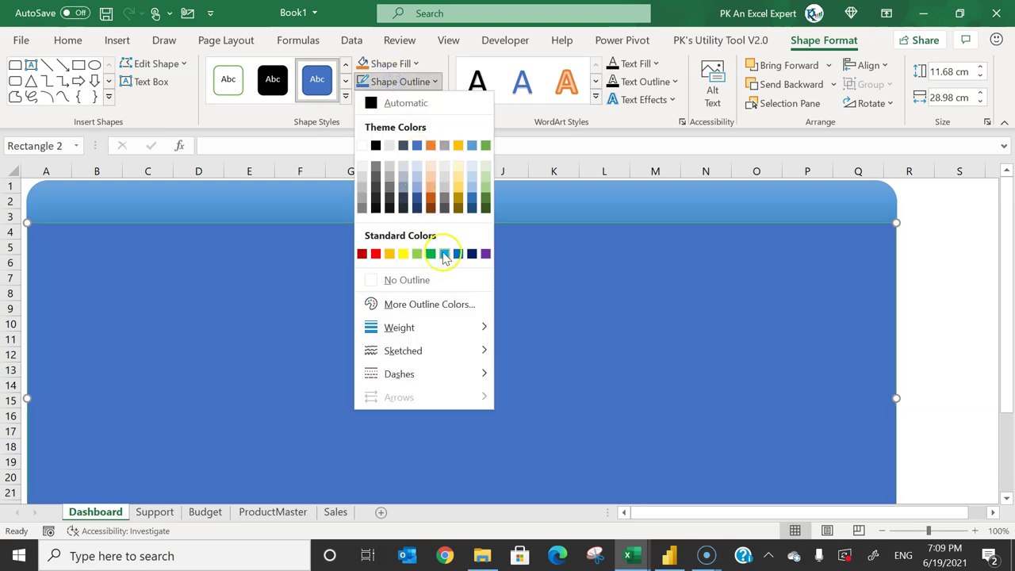
click(445, 253)
click(388, 65)
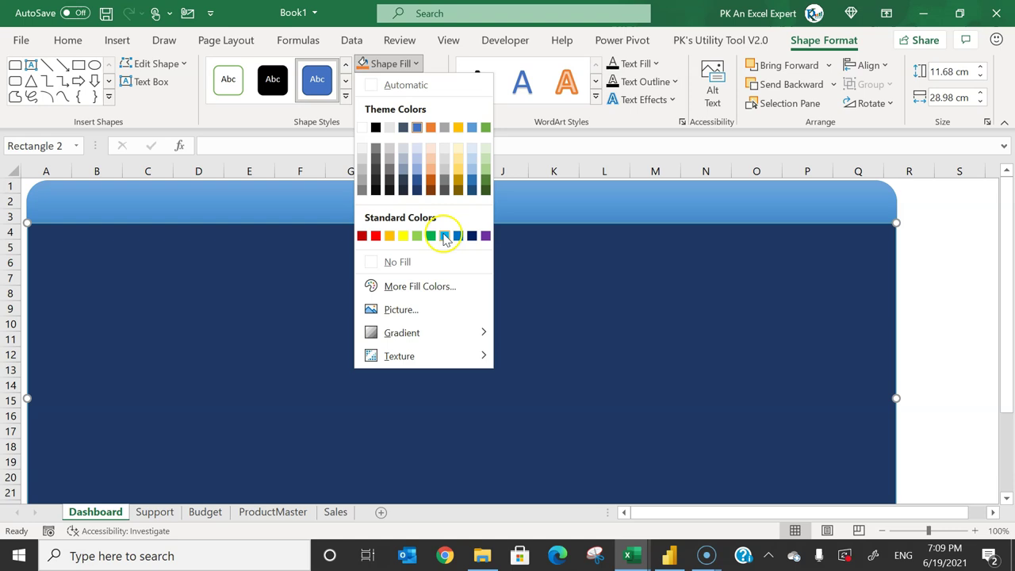
click(445, 236)
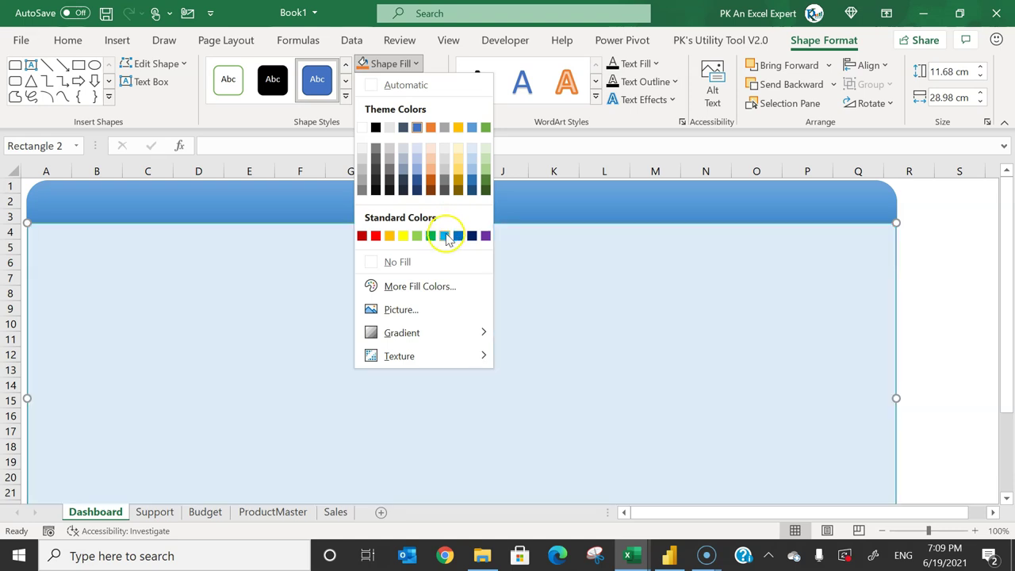
click(445, 236)
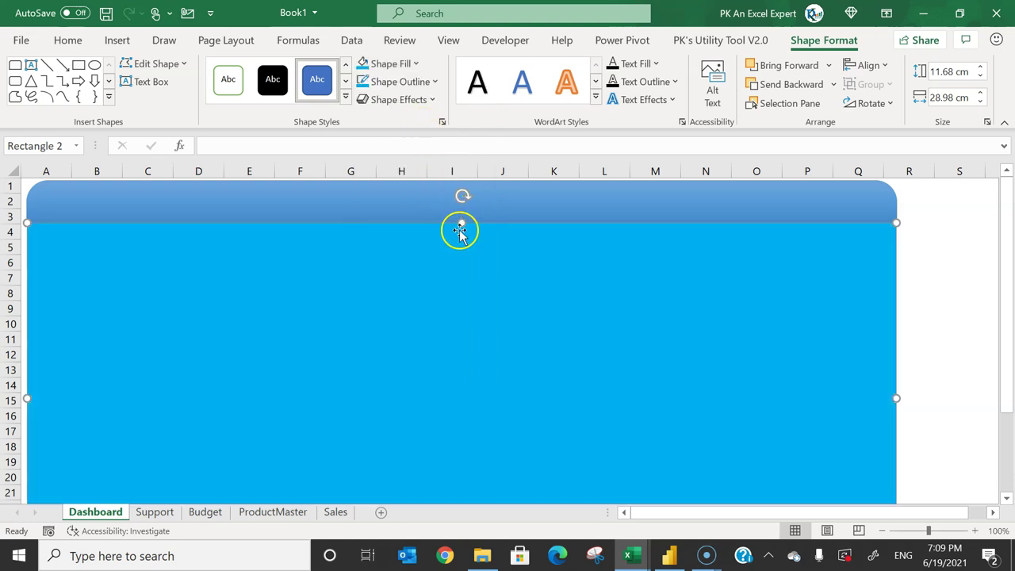
- Set the body rectangle's fill transparency to 80% and close the shape formatting options
right_click(461, 277)
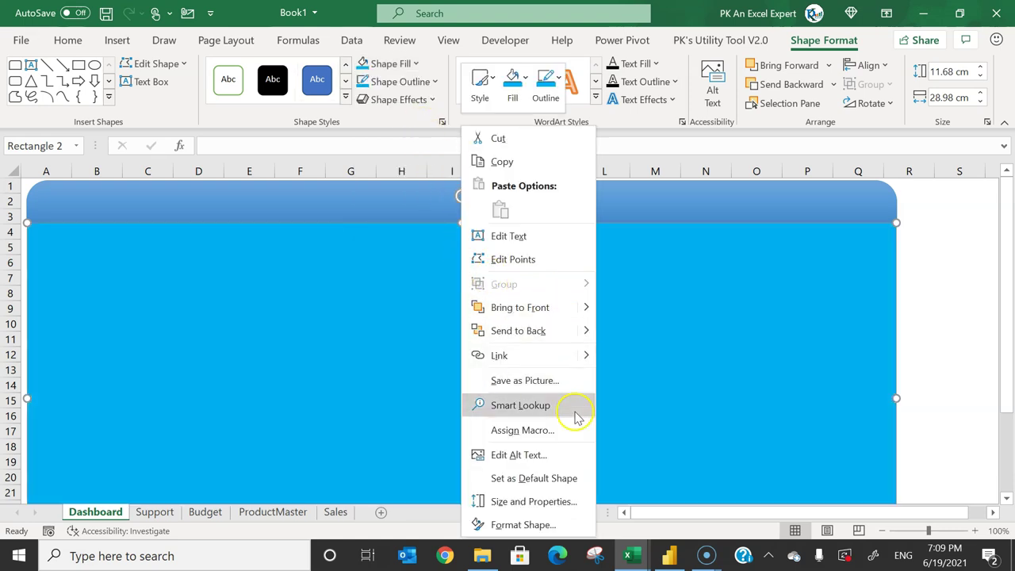
click(543, 525)
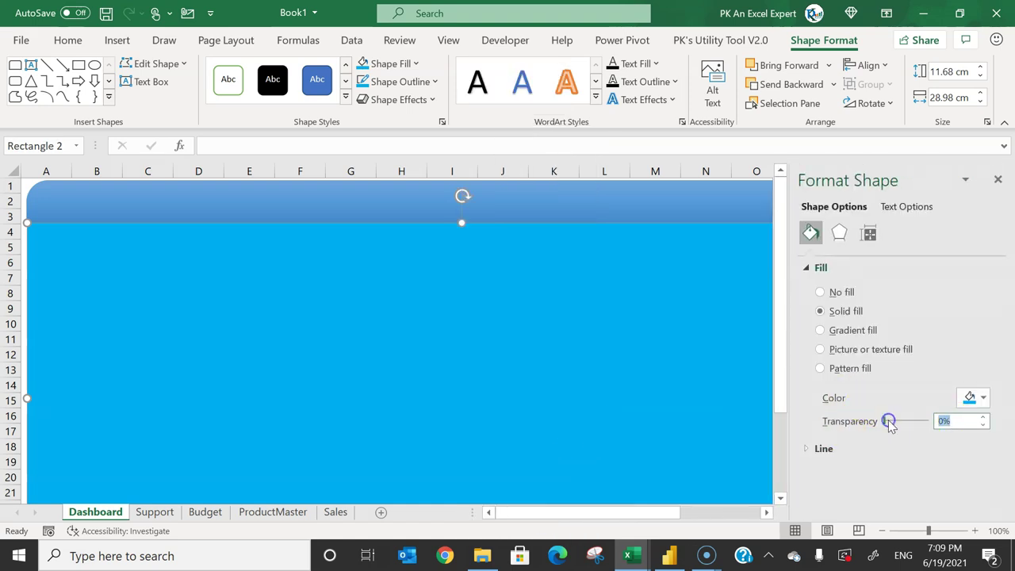
drag(886, 421, 920, 421)
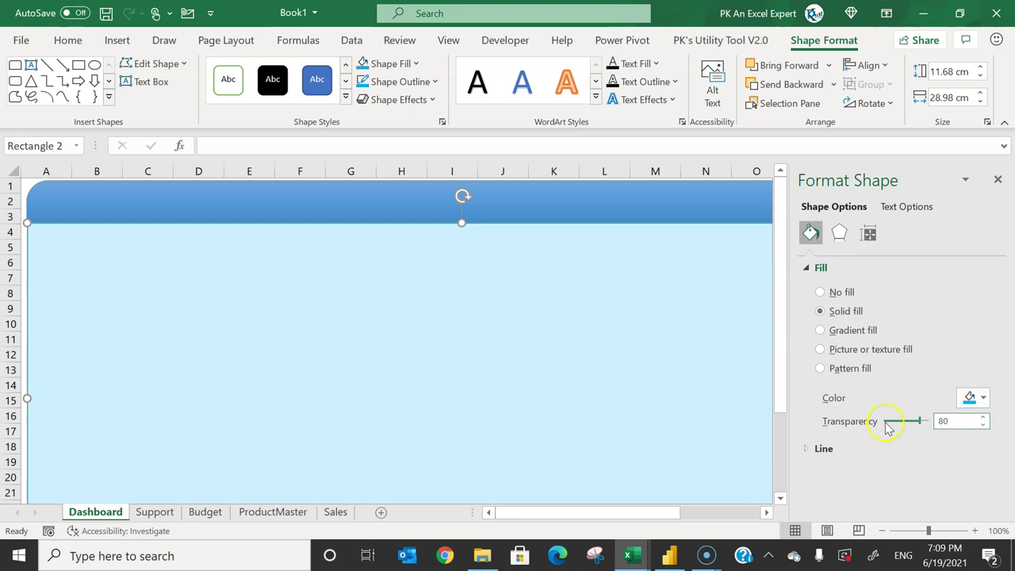
click(997, 179)
click(912, 288)
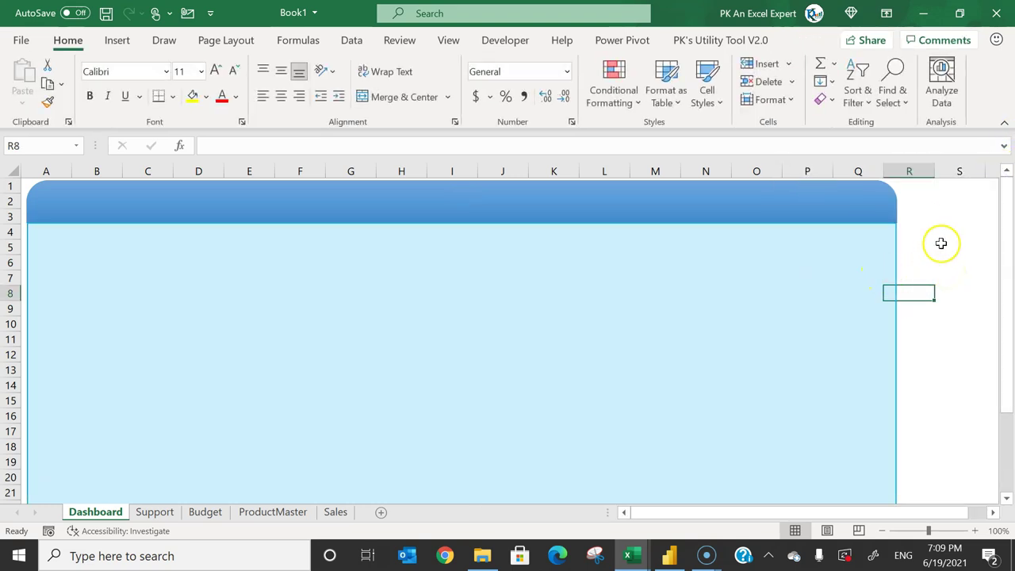
- Open the WordArt style choices for a new text object on the Dashboard sheet
click(117, 43)
click(891, 104)
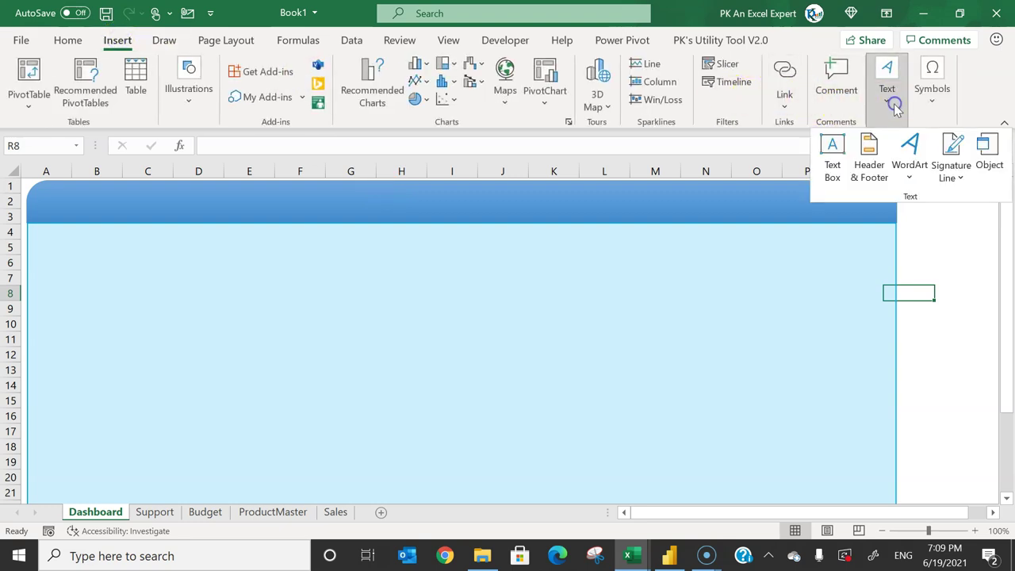
click(910, 189)
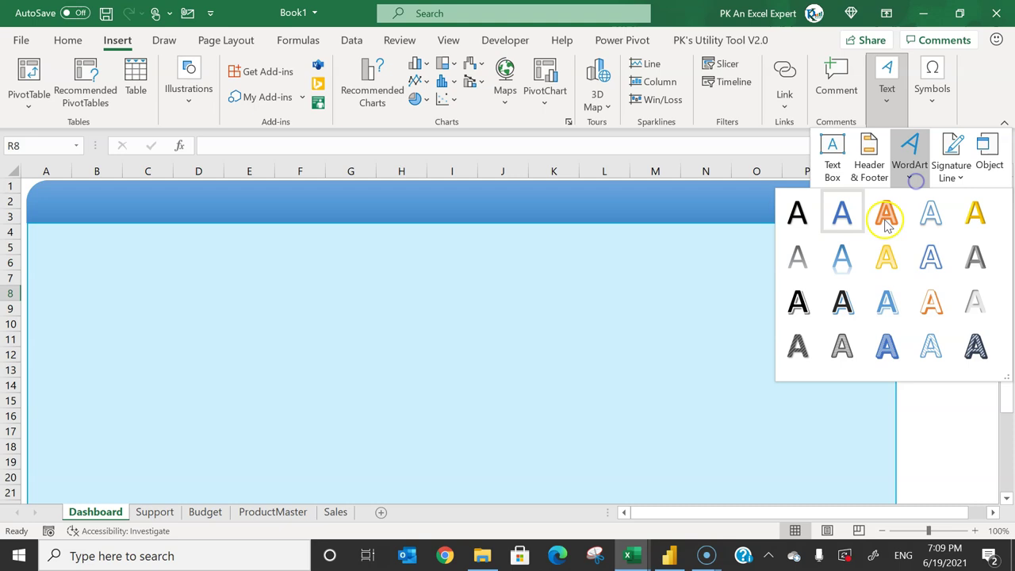
- Insert black-filled WordArt reading "Dashboard Title" on the Dashboard sheet and make its text white
click(807, 212)
click(551, 356)
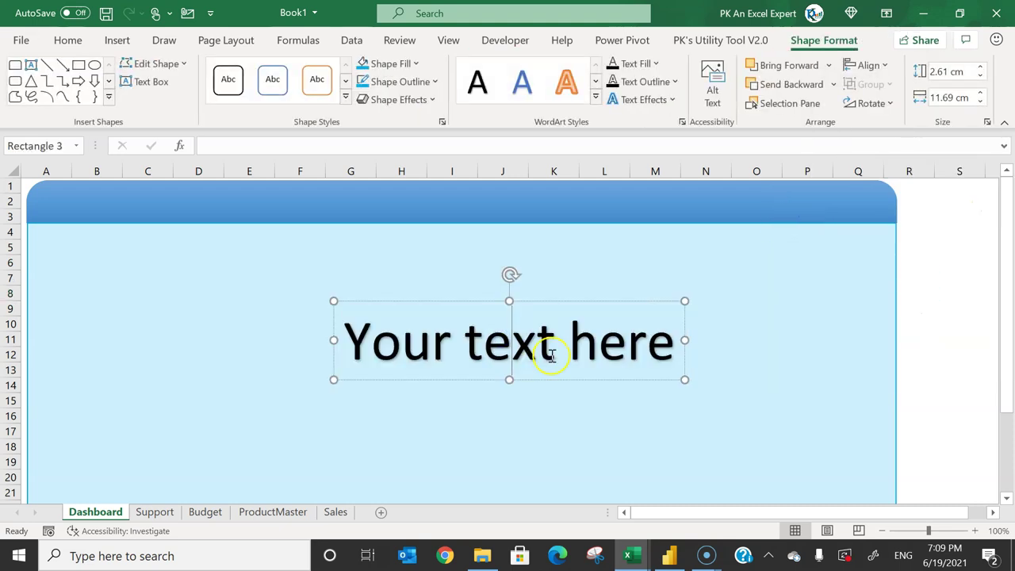
key(ctrl+a)
text(Dashboard Title)
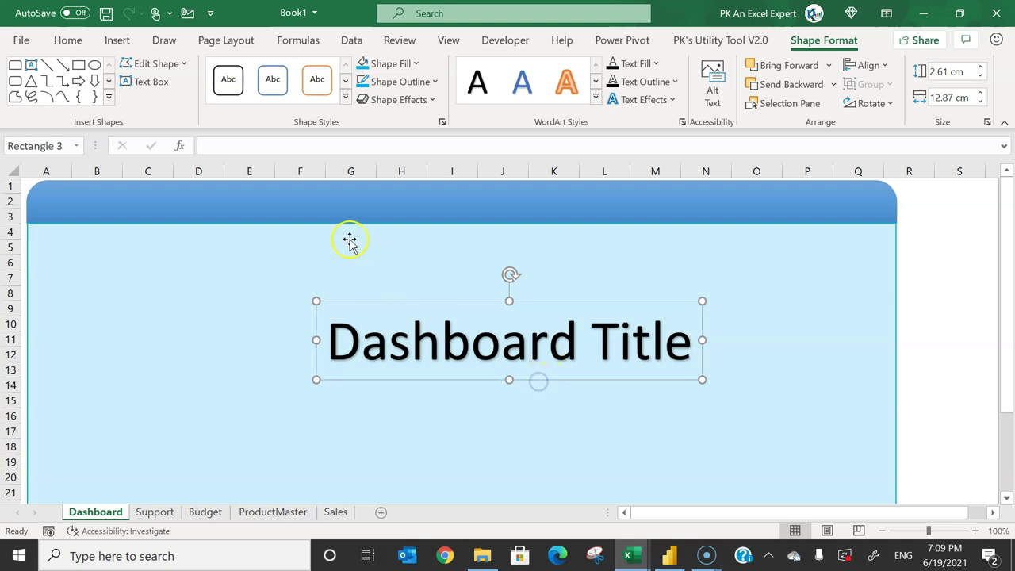
click(654, 64)
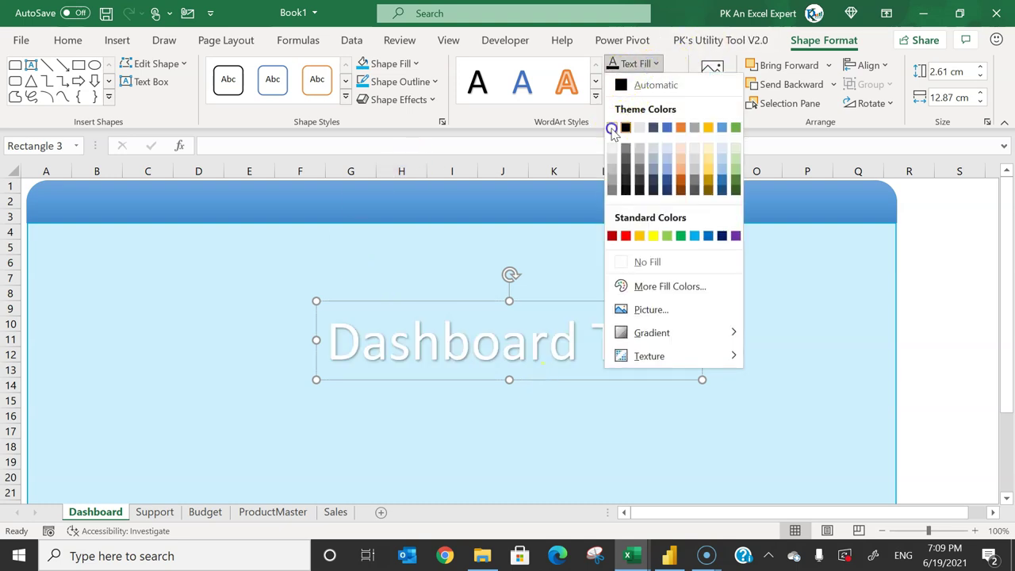
click(612, 128)
- Reduce the dashboard title's font size to 40 and change its font to Arial Rounded
click(68, 39)
click(236, 71)
click(235, 71)
click(236, 72)
click(152, 71)
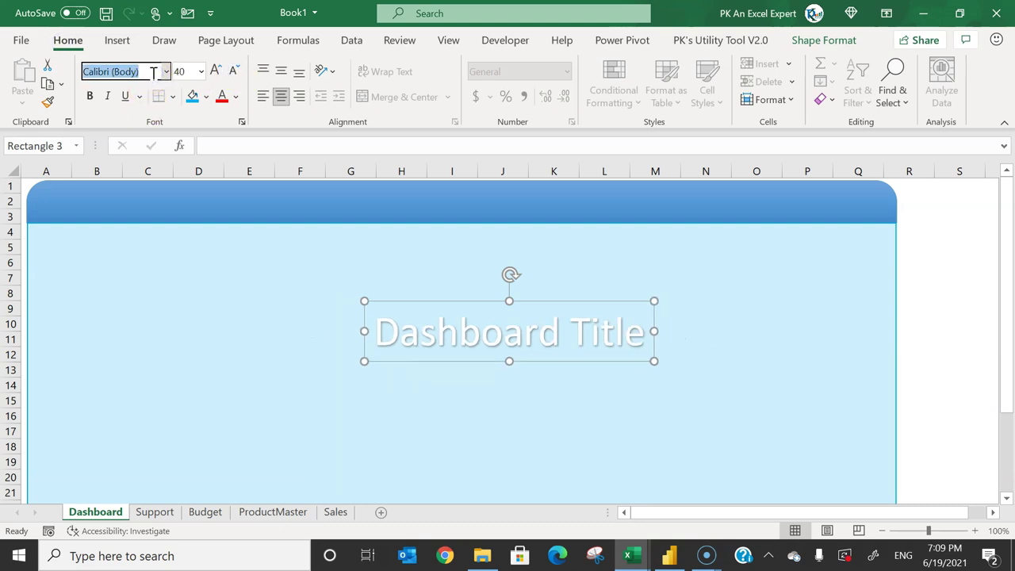
text(Arial R)
key(Return)
- Move the title onto the middle of the blue header banner and shrink its font two more sizes
drag(569, 358, 529, 226)
click(235, 71)
click(235, 71)
click(949, 253)
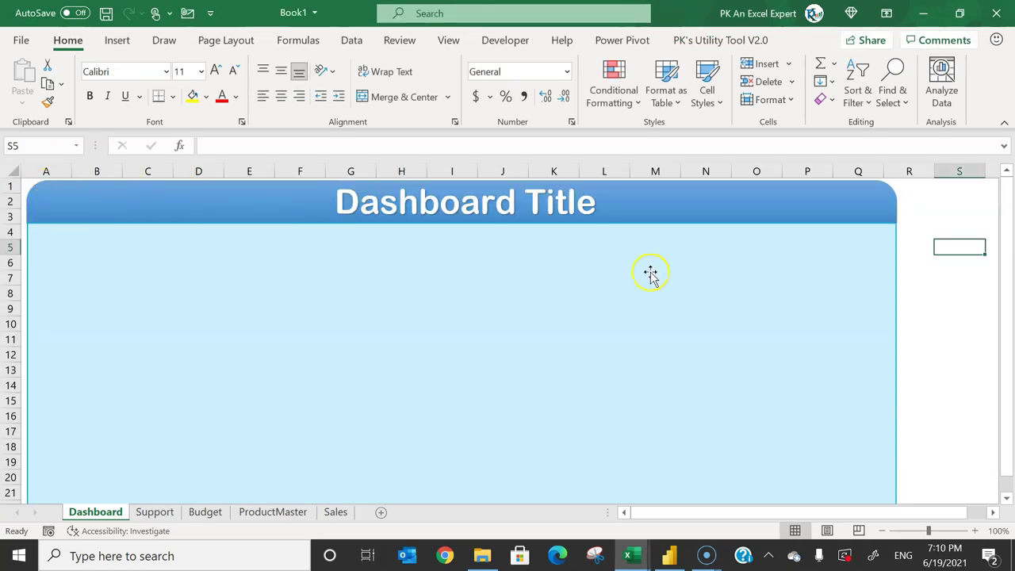
click(929, 259)
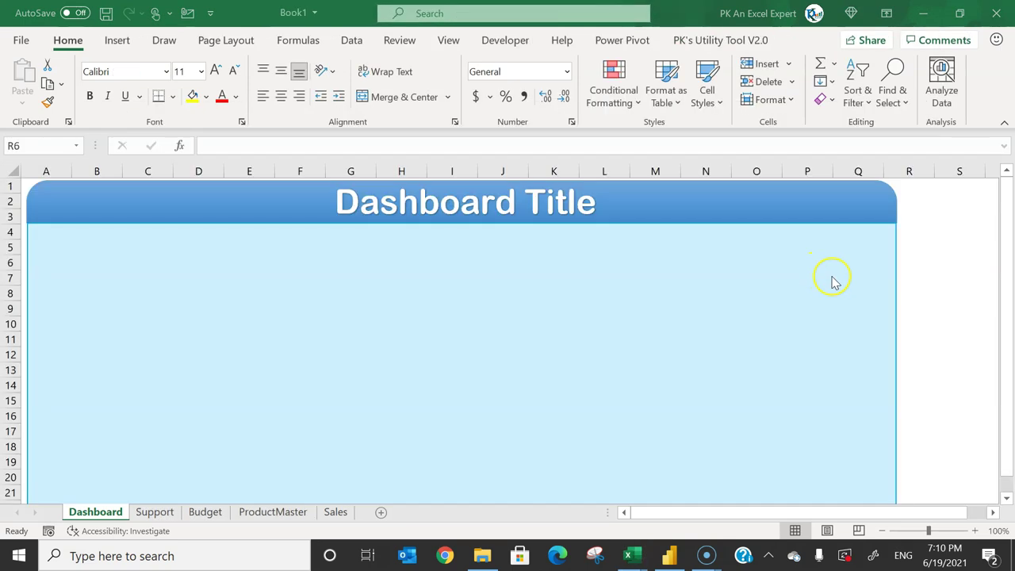
click(924, 307)
click(124, 39)
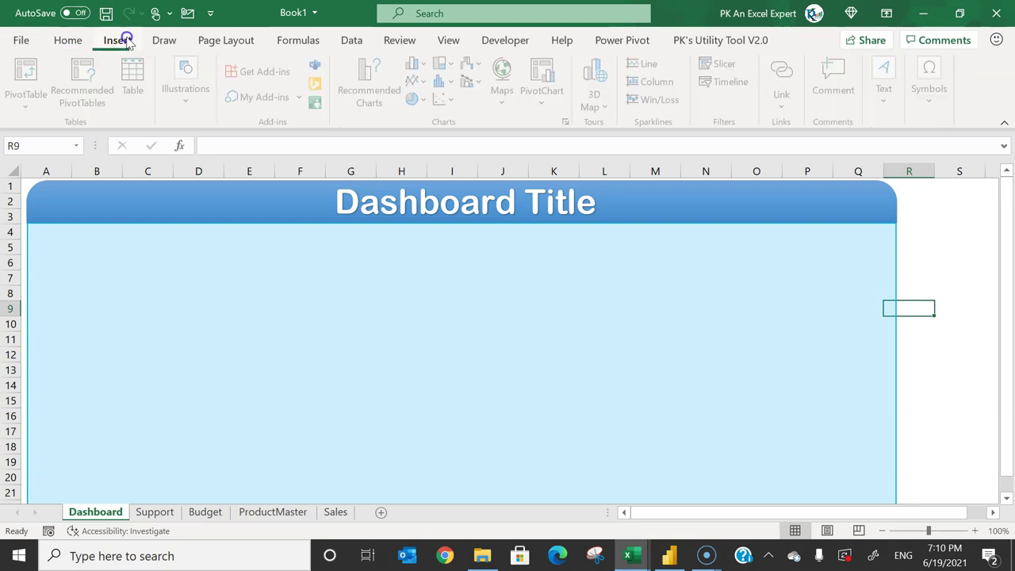
click(191, 101)
click(217, 176)
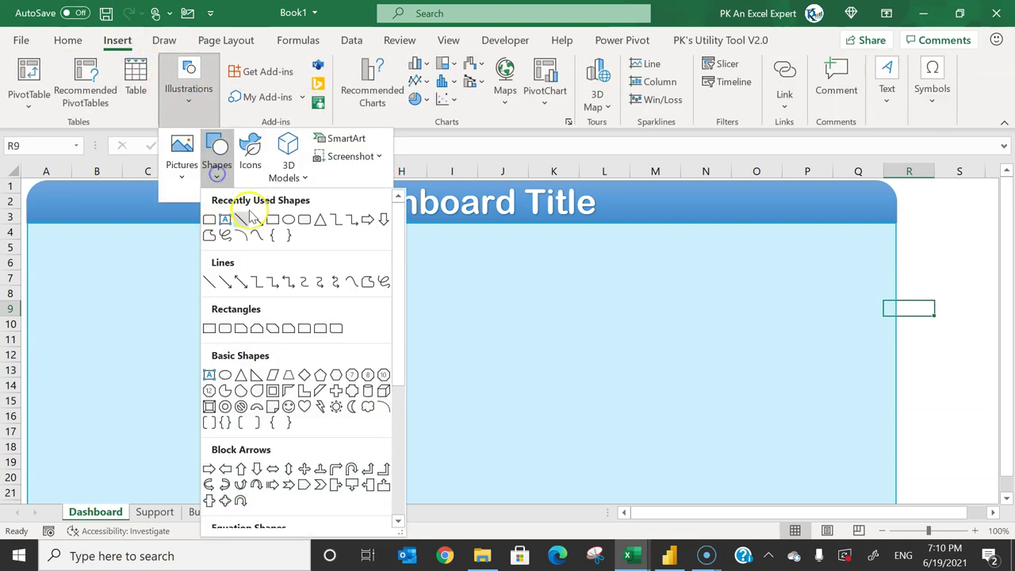
click(271, 217)
drag(48, 244, 190, 287)
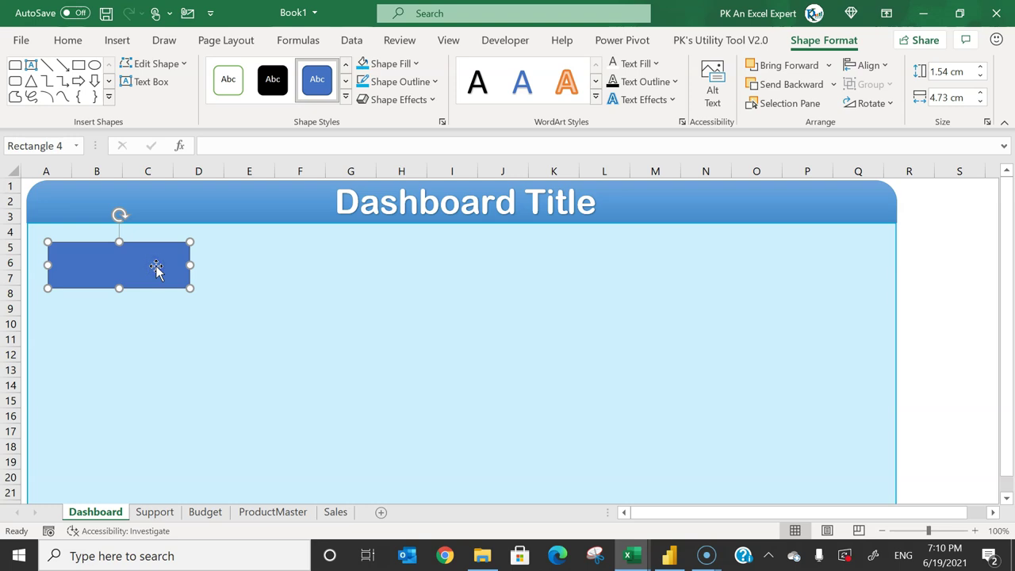
key(Delete)
- Draw a rounded rectangle card about 1.66 cm high and 3.32 cm wide below the left end of the header banner
click(117, 40)
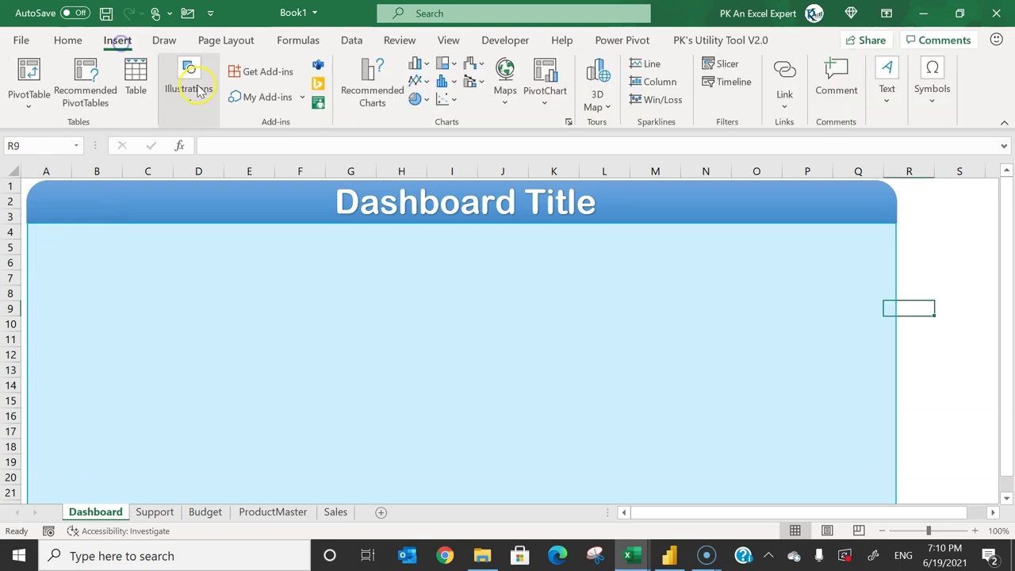
click(194, 87)
click(219, 173)
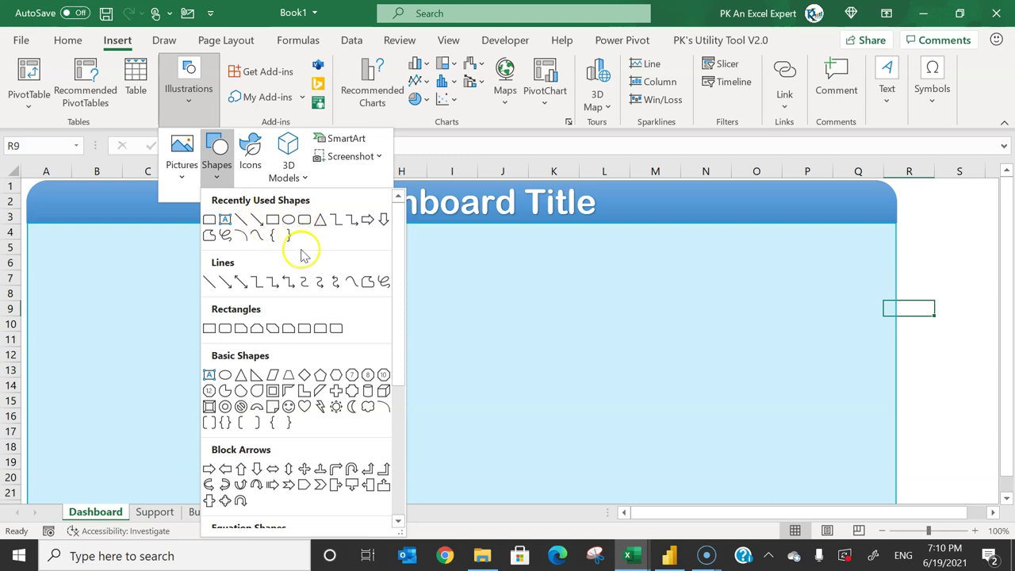
click(225, 328)
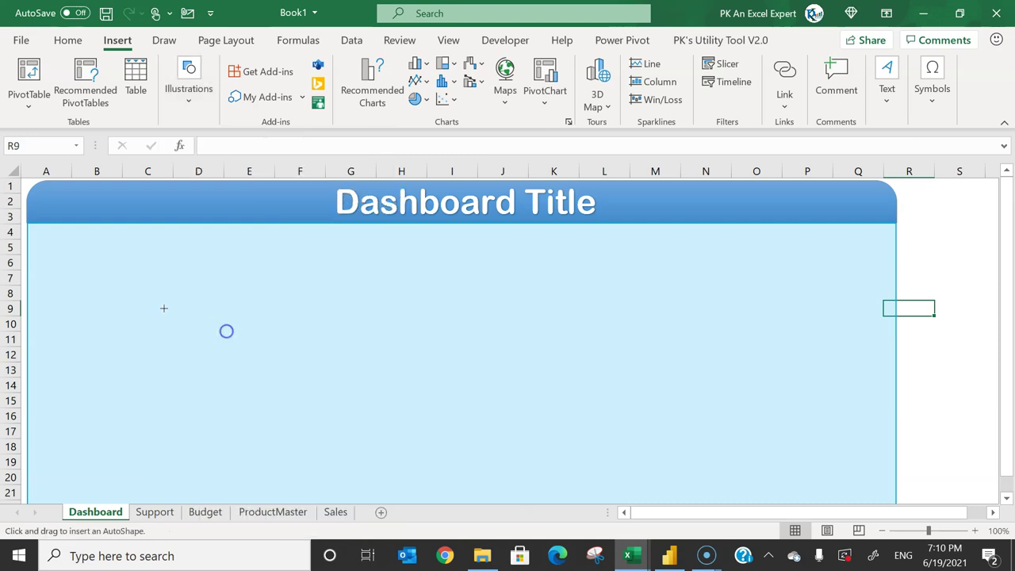
drag(72, 254, 174, 301)
drag(129, 281, 99, 262)
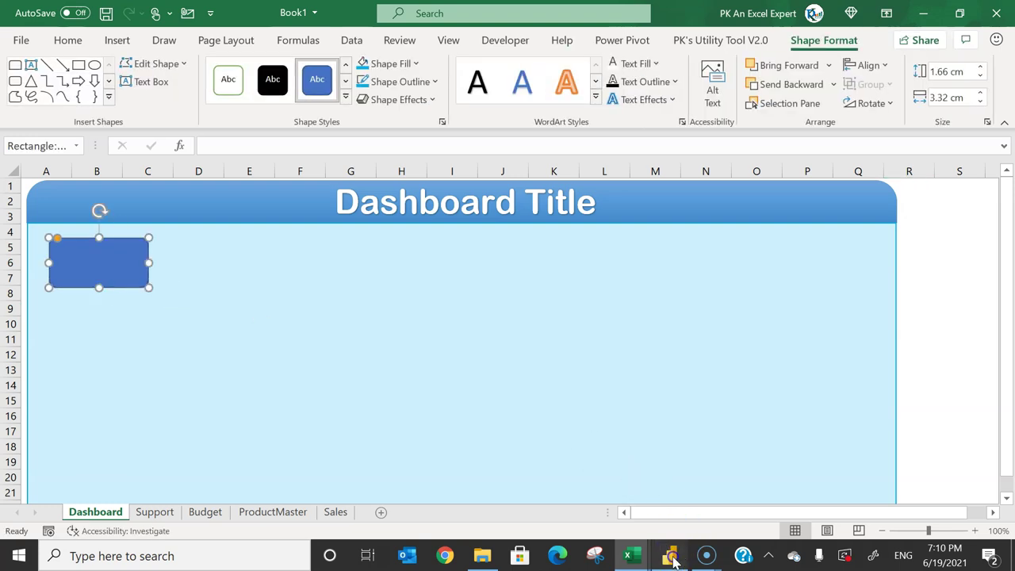
- Check the card layout of the Power BI dashboard, return to Excel and widen the rounded card to about 4.11 cm
click(669, 555)
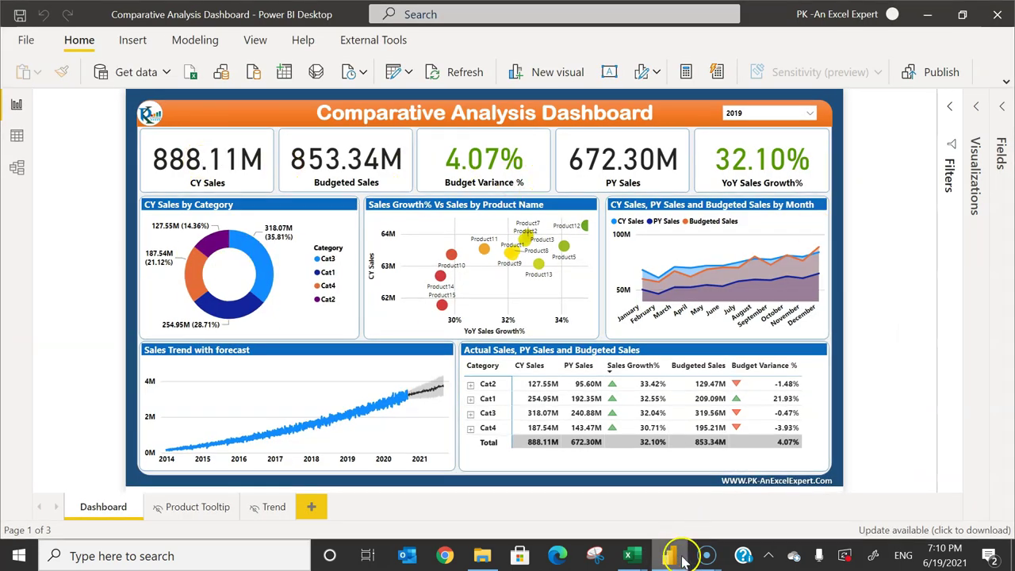
click(631, 555)
mouse_move(149, 263)
mouse_down()
mouse_move(163, 265)
mouse_move(129, 262)
mouse_move(165, 262)
mouse_up()
- Fill the rounded card with white and give it a light blue outline
click(388, 63)
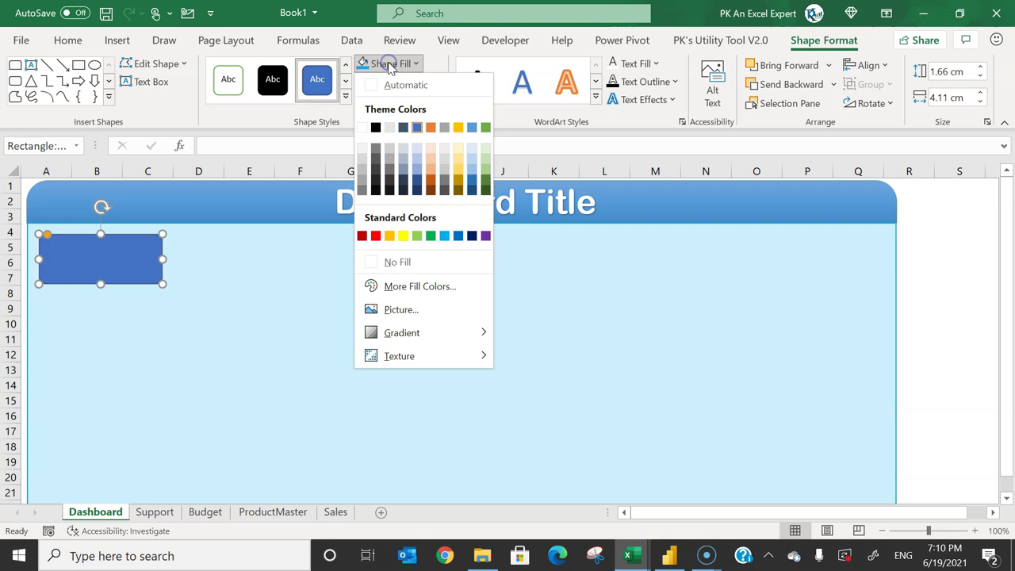
click(362, 127)
click(389, 82)
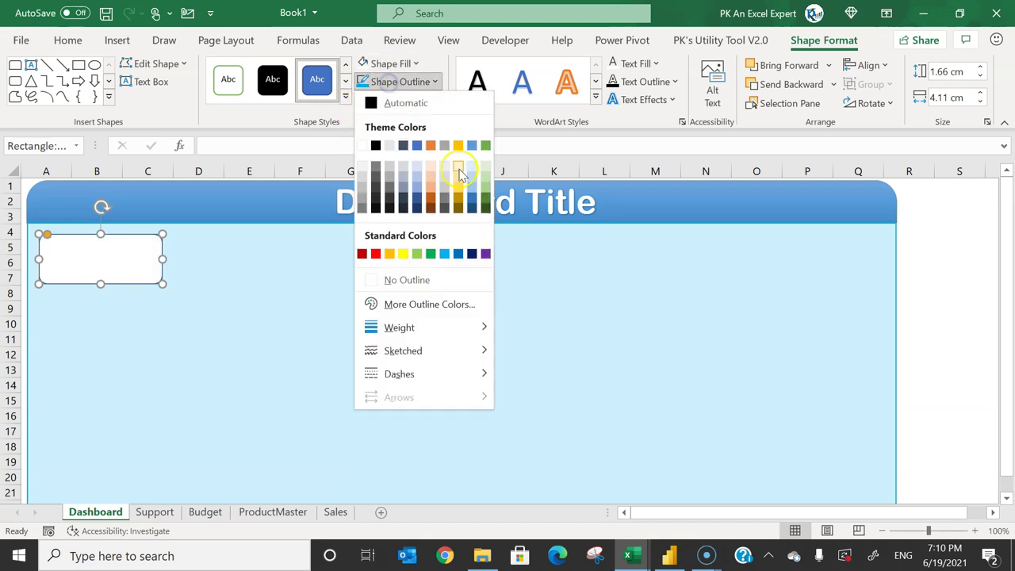
click(444, 252)
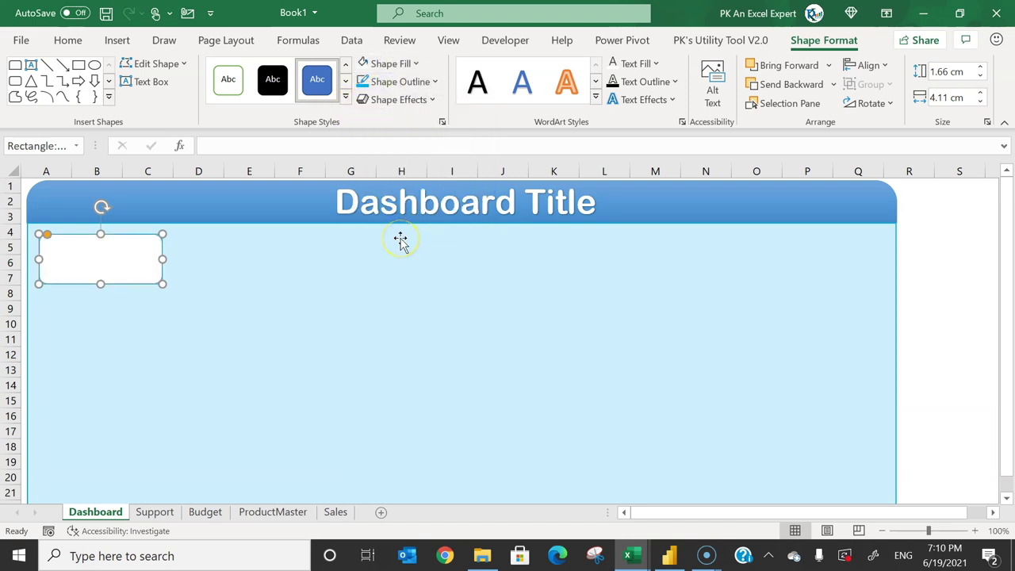
- Apply the centred outer shadow to the rounded card and deselect it
click(421, 104)
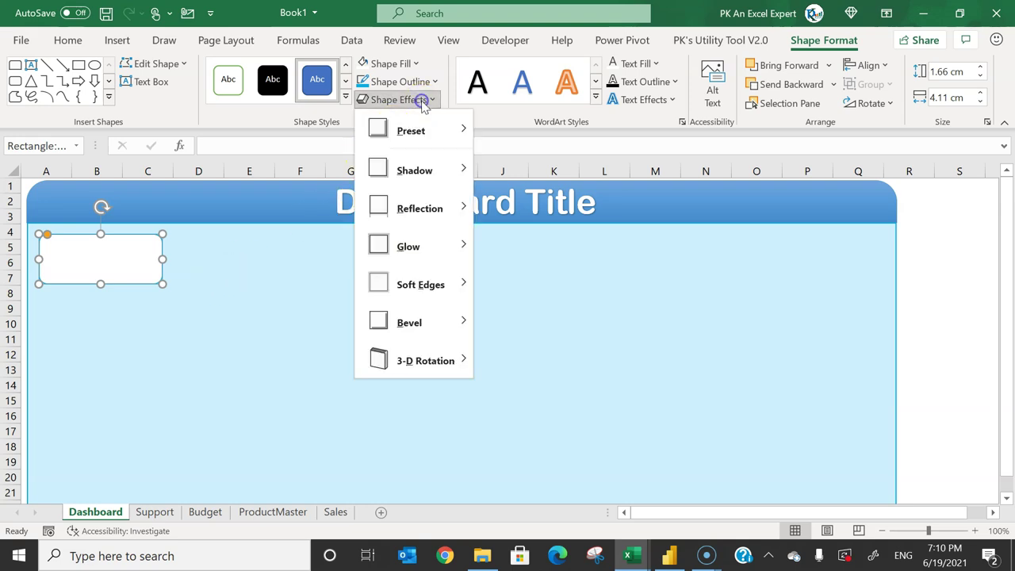
mouse_move(415, 168)
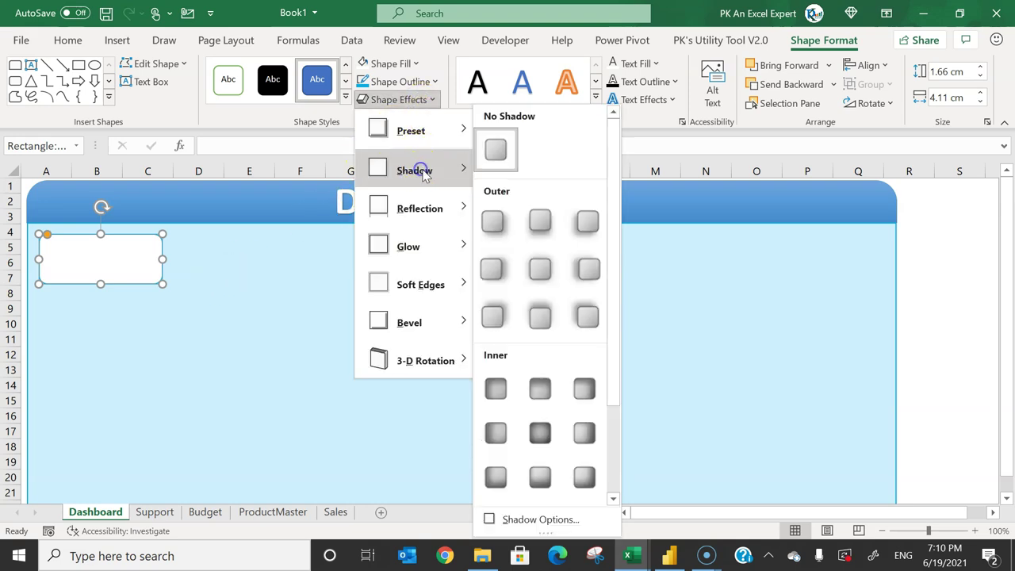
click(540, 269)
click(924, 290)
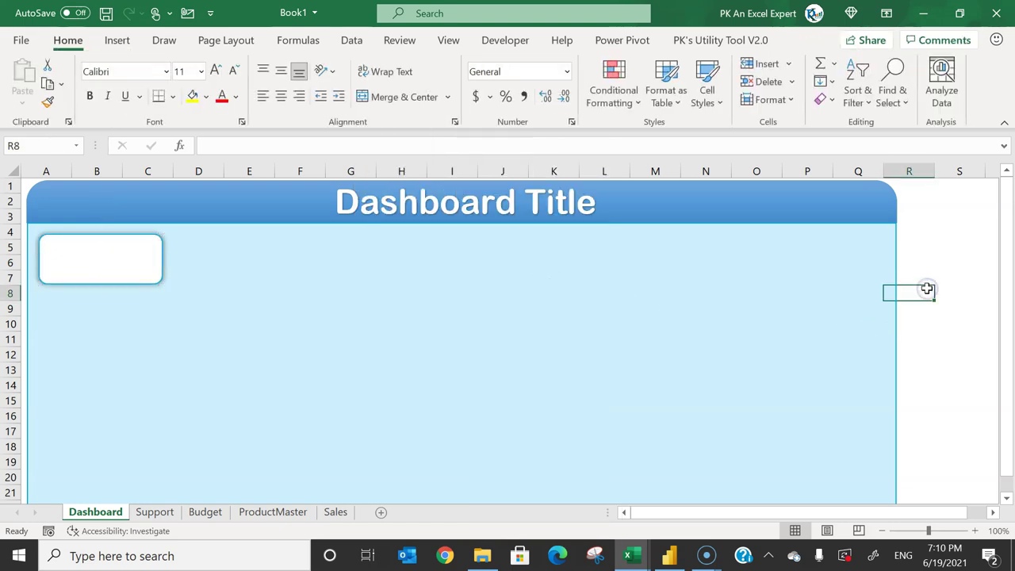
- Insert a text box reading "CY Sales", centred horizontally and vertically, and size it to about 0.81 by 3.18 cm
click(117, 40)
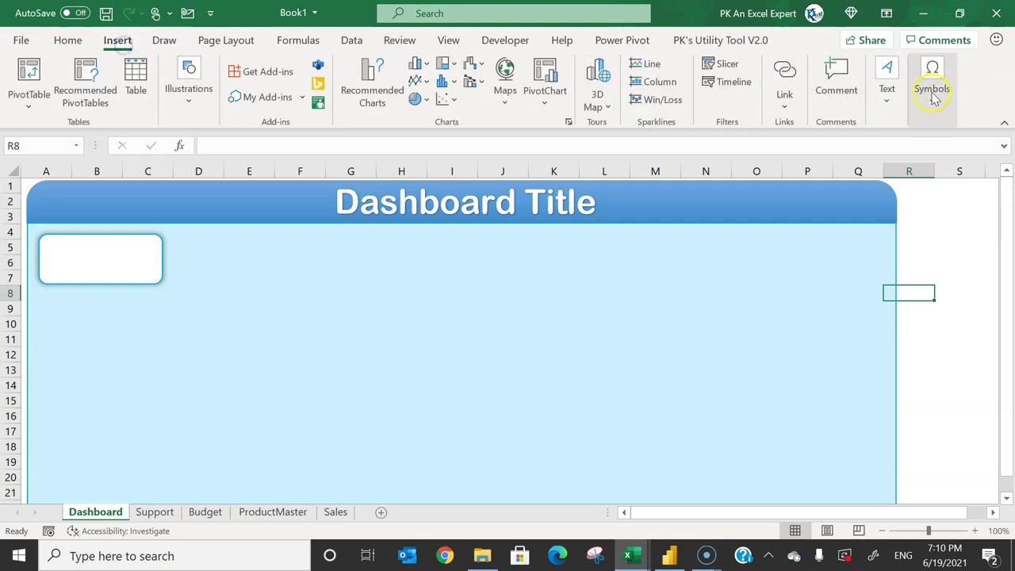
click(886, 88)
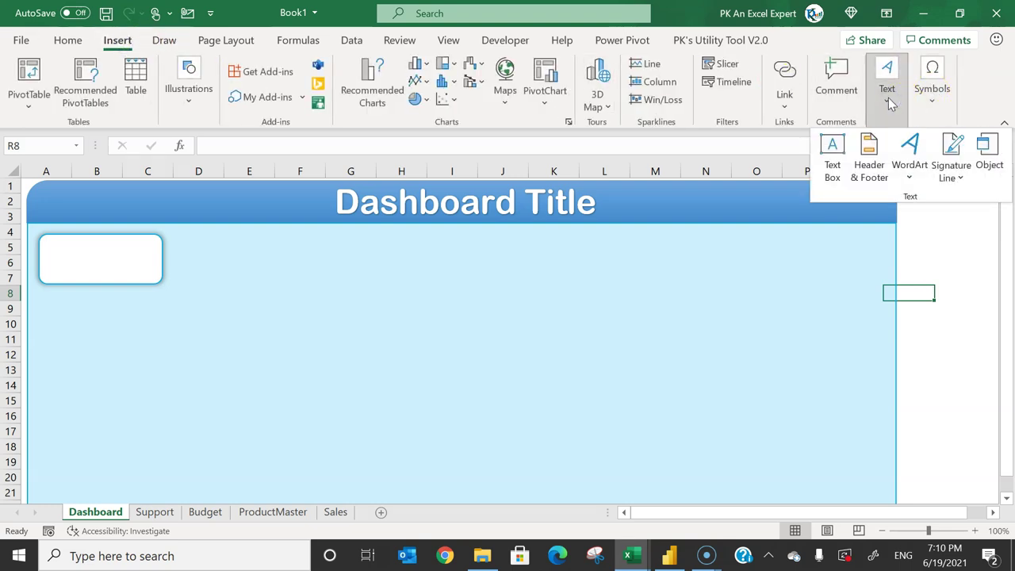
click(832, 151)
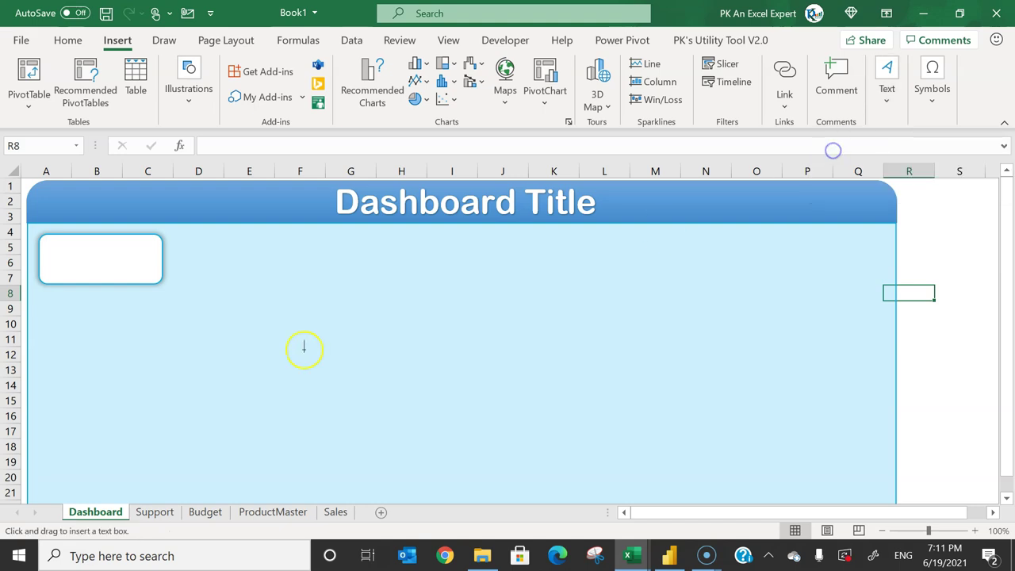
drag(233, 364, 400, 373)
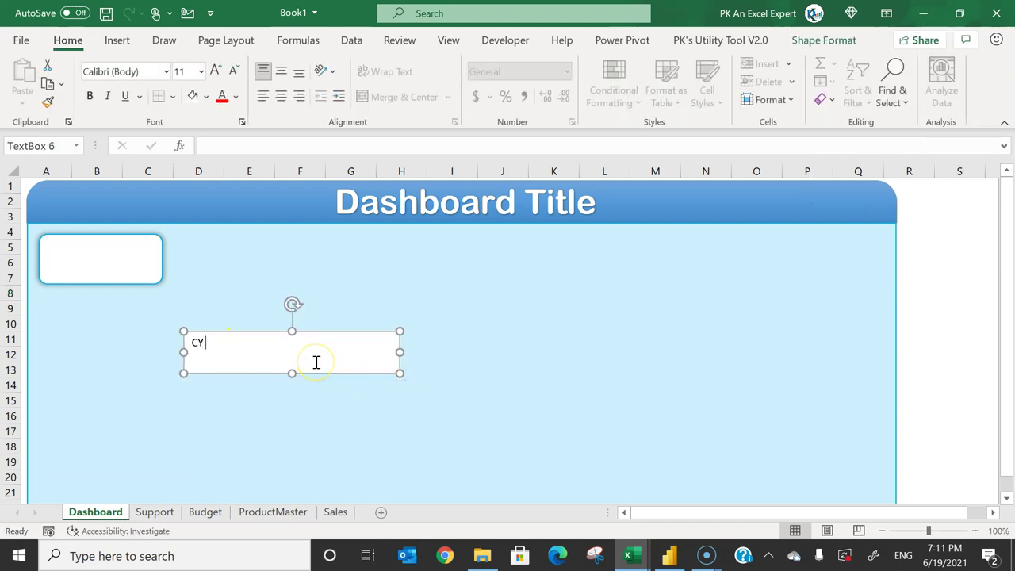
click(281, 96)
click(282, 70)
drag(399, 374, 279, 355)
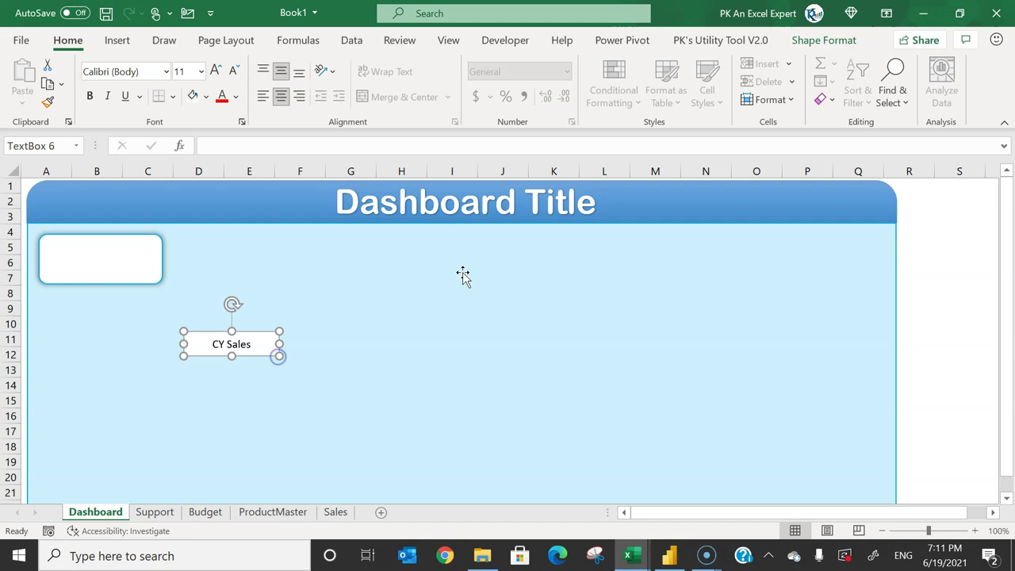
- Remove the fill and outline of the CY Sales text box and place it in the lower half of the card
click(808, 43)
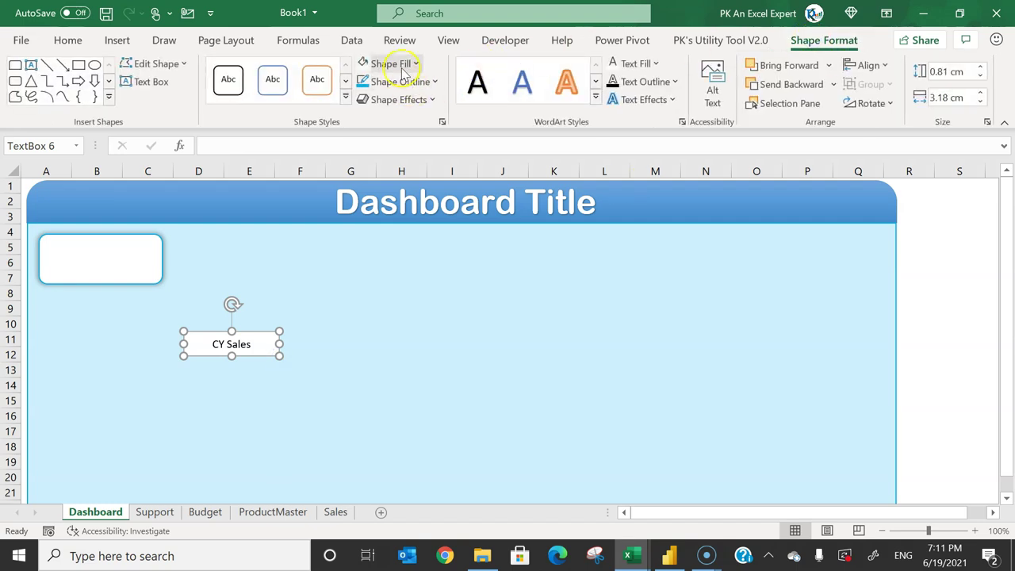
click(403, 65)
click(397, 262)
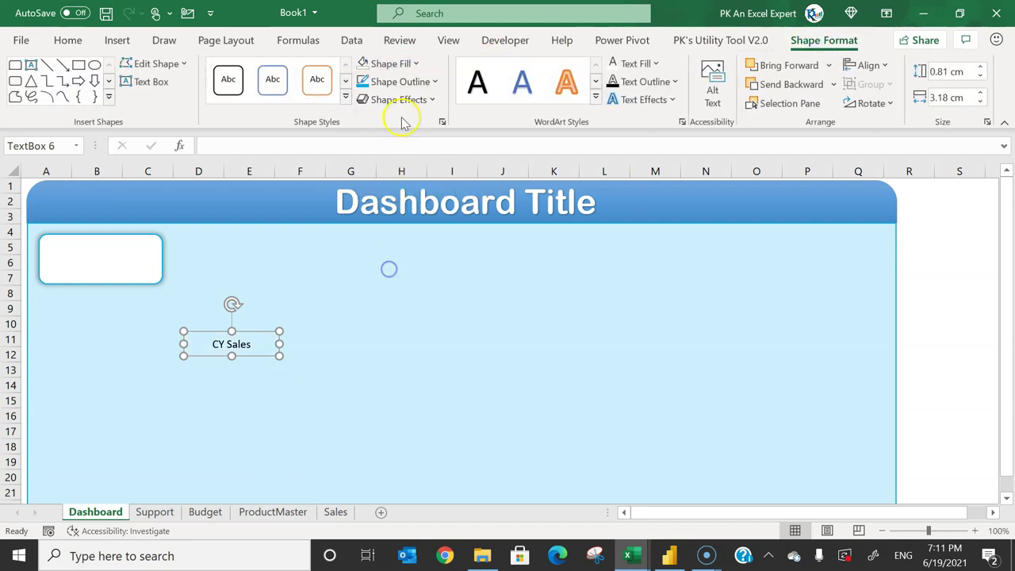
click(400, 81)
click(406, 280)
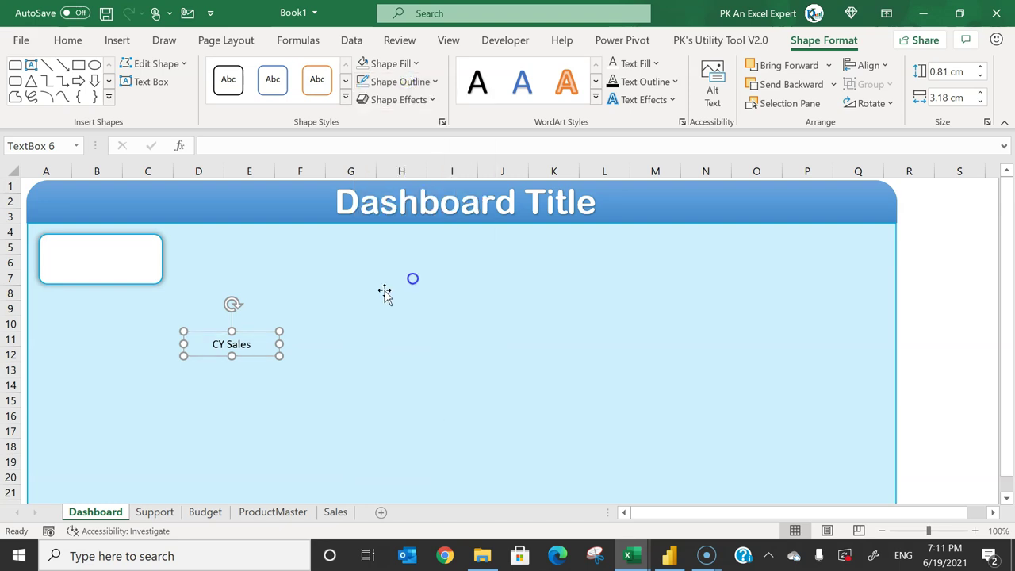
drag(253, 355, 117, 286)
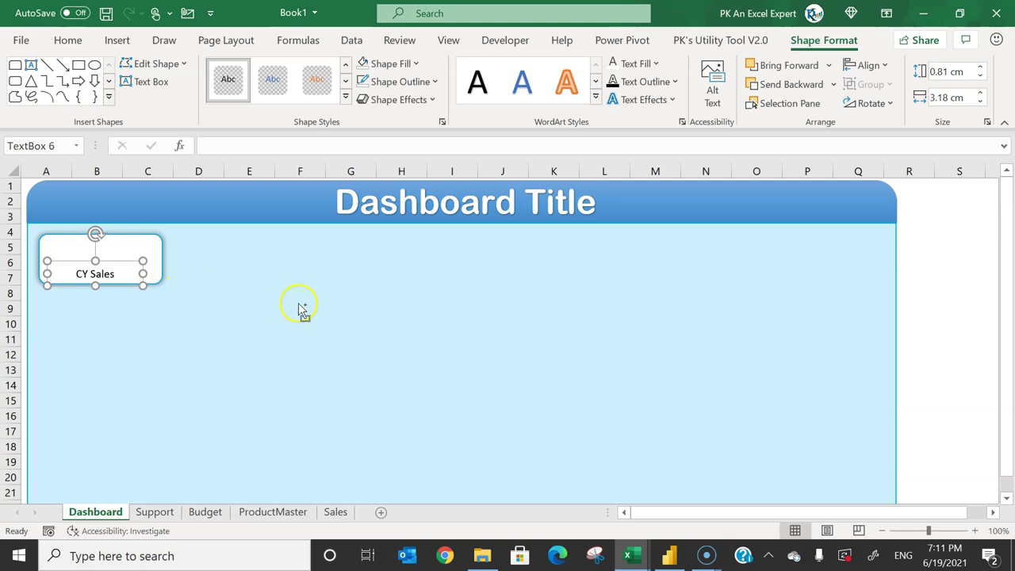
- Duplicate the CY Sales text box, place the copy above it in the card and widen it to about 3.97 cm
key(ctrl+d)
drag(134, 300, 123, 266)
drag(144, 251, 159, 252)
drag(48, 251, 41, 251)
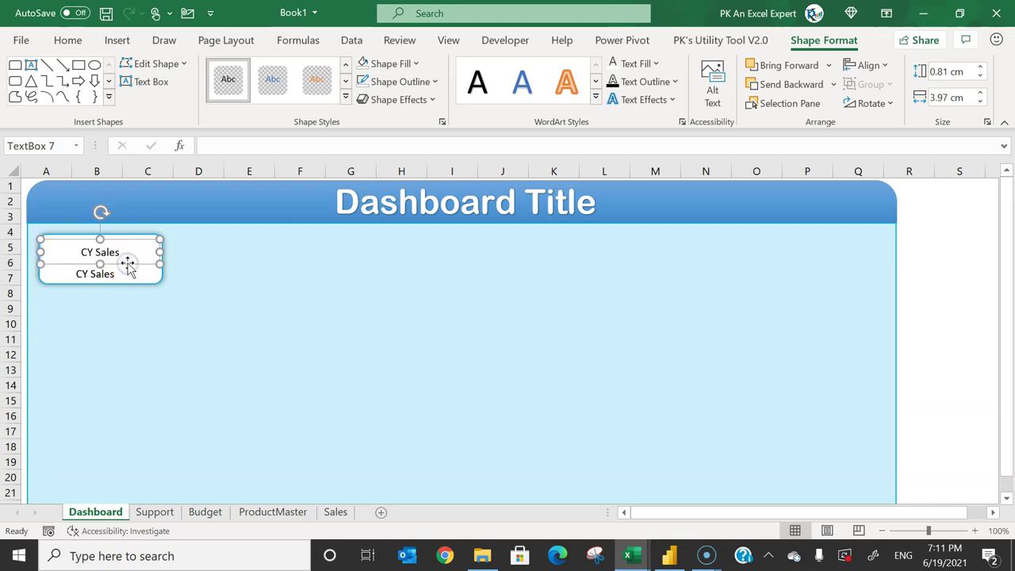
- Link the upper text box to the CY Sales value on the Support sheet with the formula =Support!B2
click(231, 143)
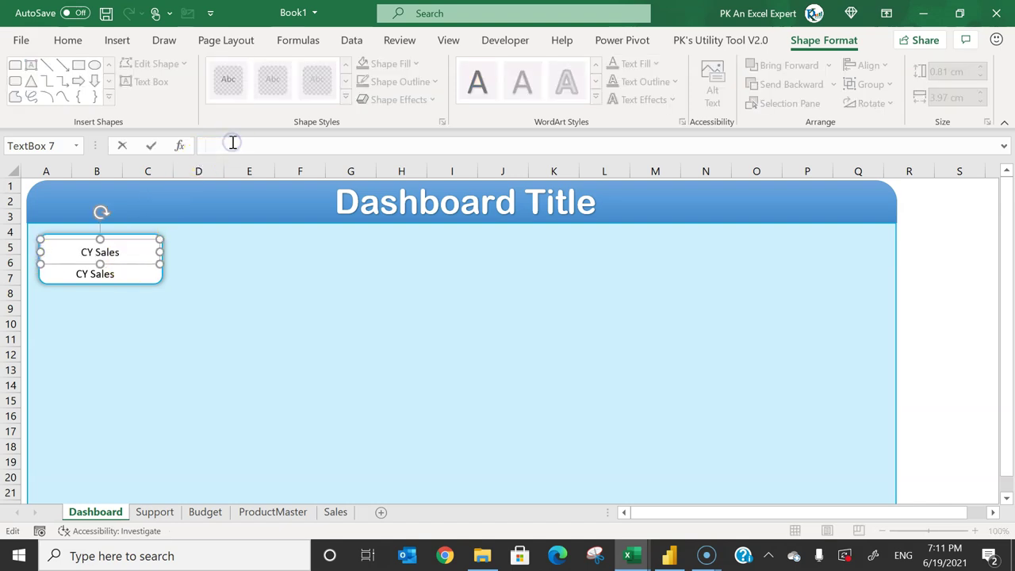
click(155, 512)
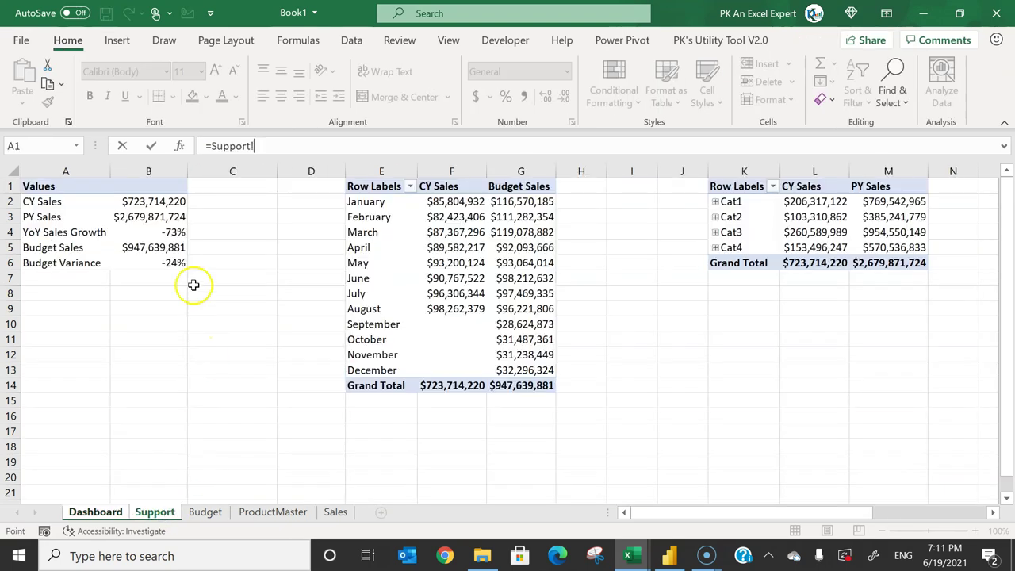
click(159, 203)
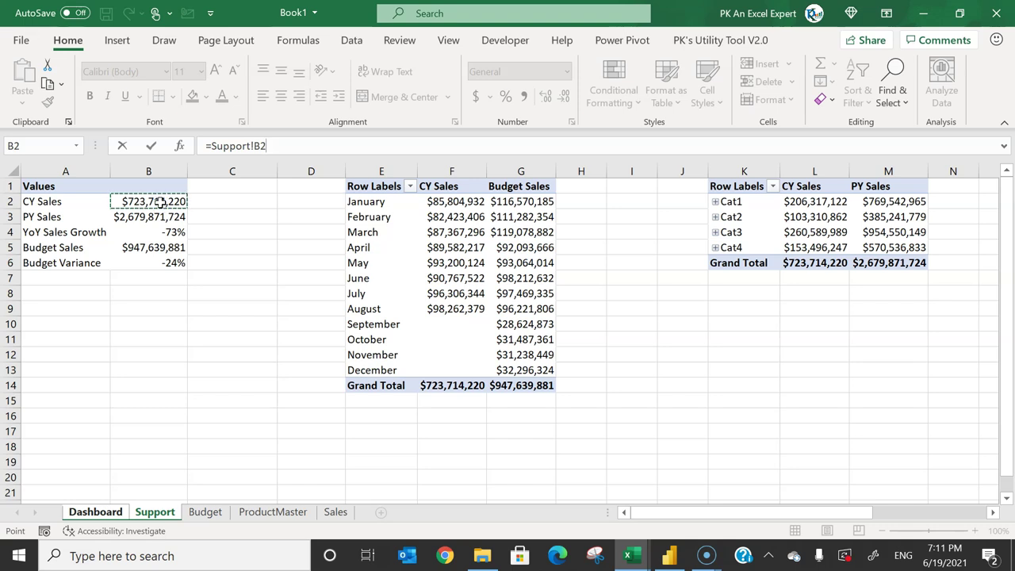
key(Return)
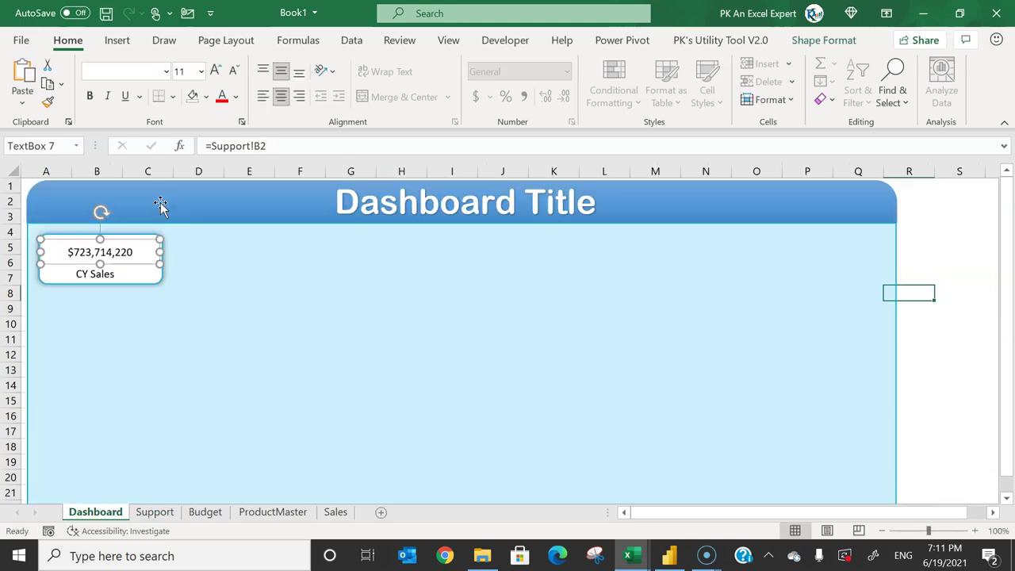
- Increase the linked value's font by one size, make it bold and deselect the text box
click(215, 71)
click(90, 95)
click(941, 265)
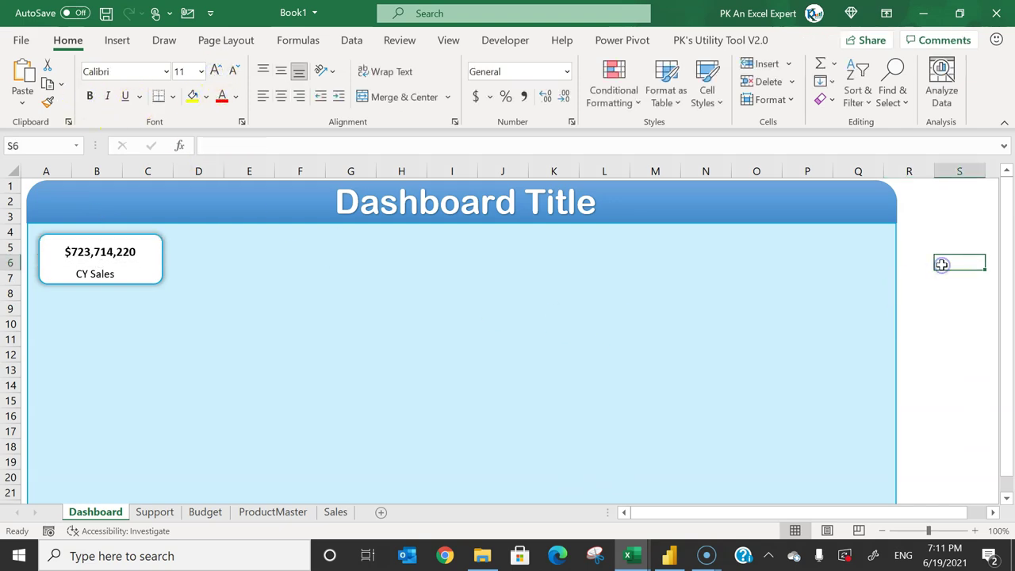
- Change the font color of the linked CY Sales value to the theme blue and deselect the text box
click(119, 252)
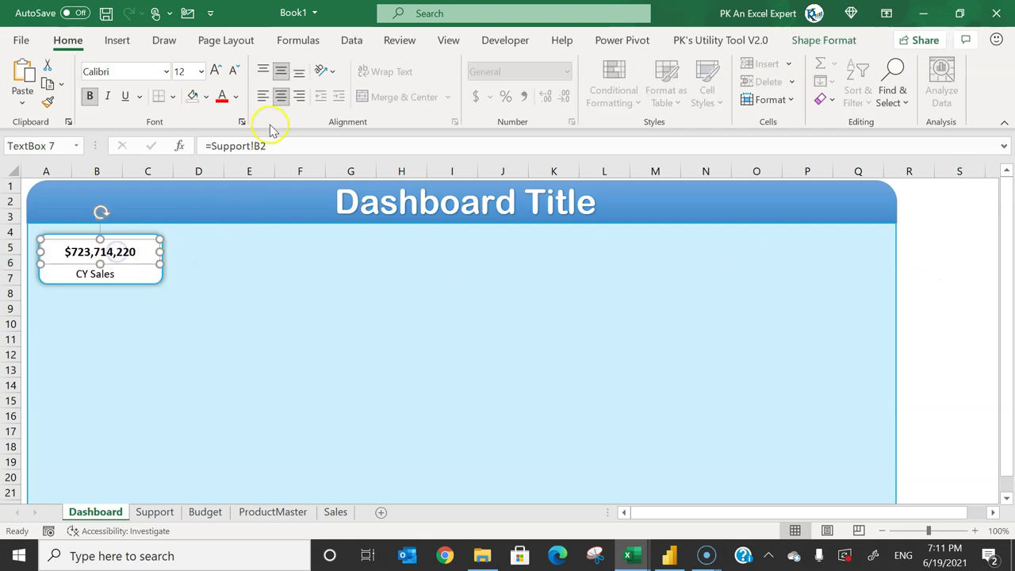
click(238, 96)
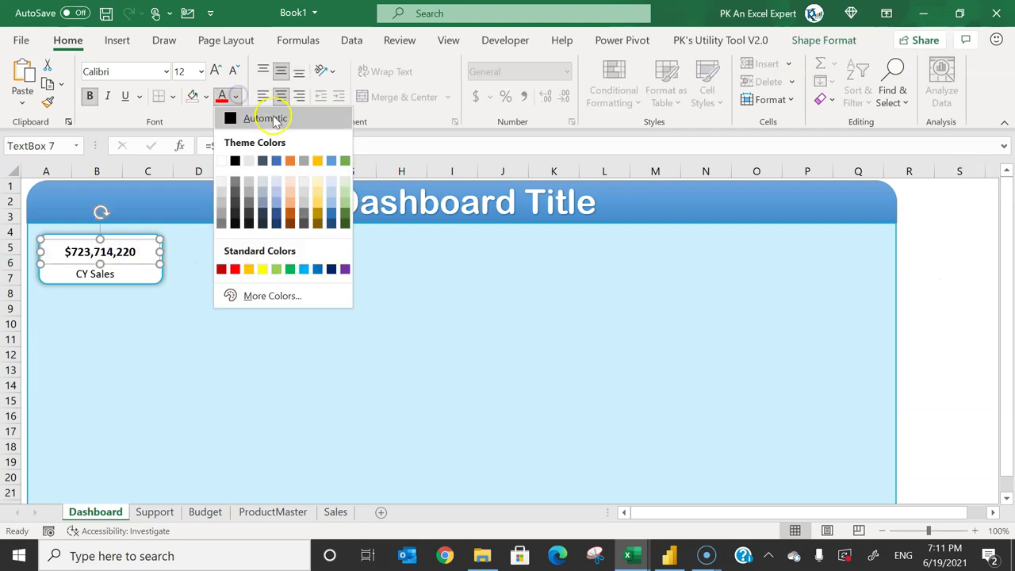
click(276, 162)
click(911, 278)
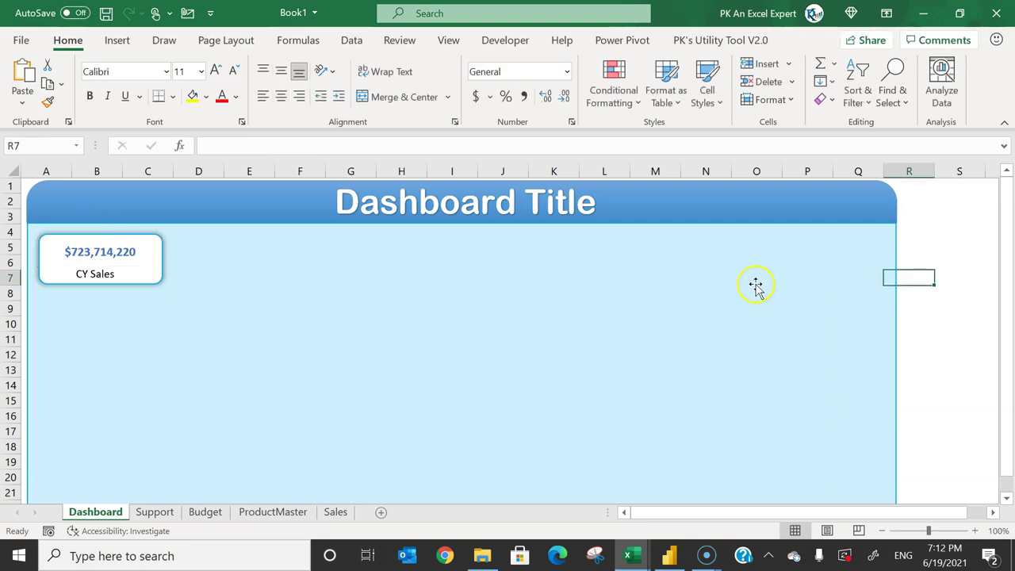
- Insert a slicer for the Year field under More Fields of the Calendar table, based on the values pivot table on the Support sheet
click(154, 512)
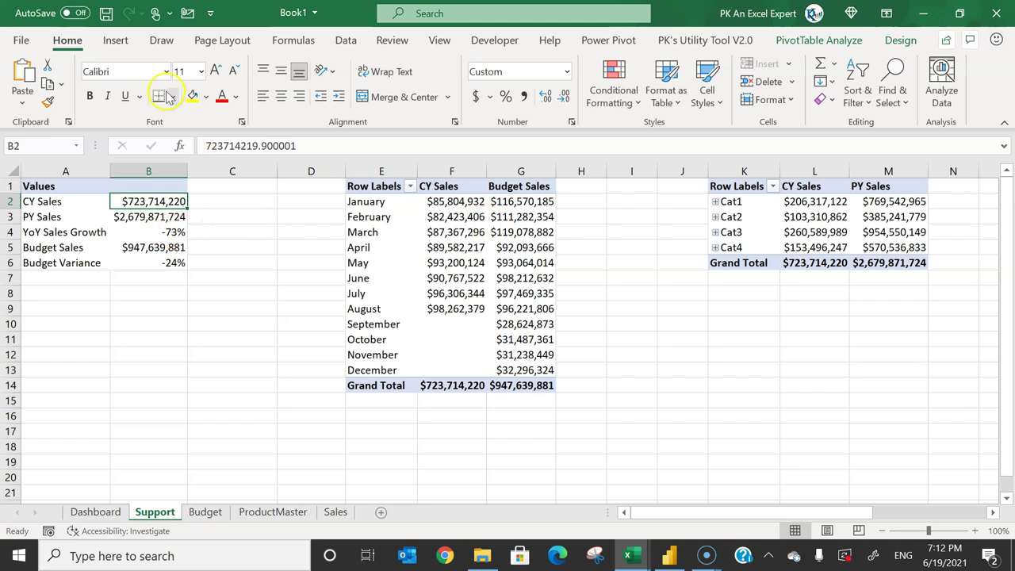
click(117, 40)
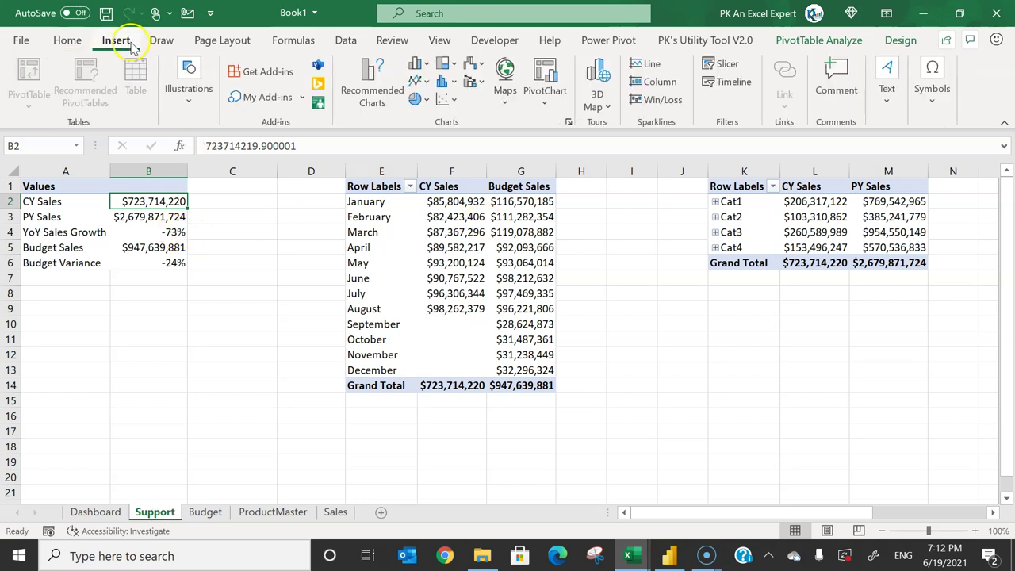
click(731, 63)
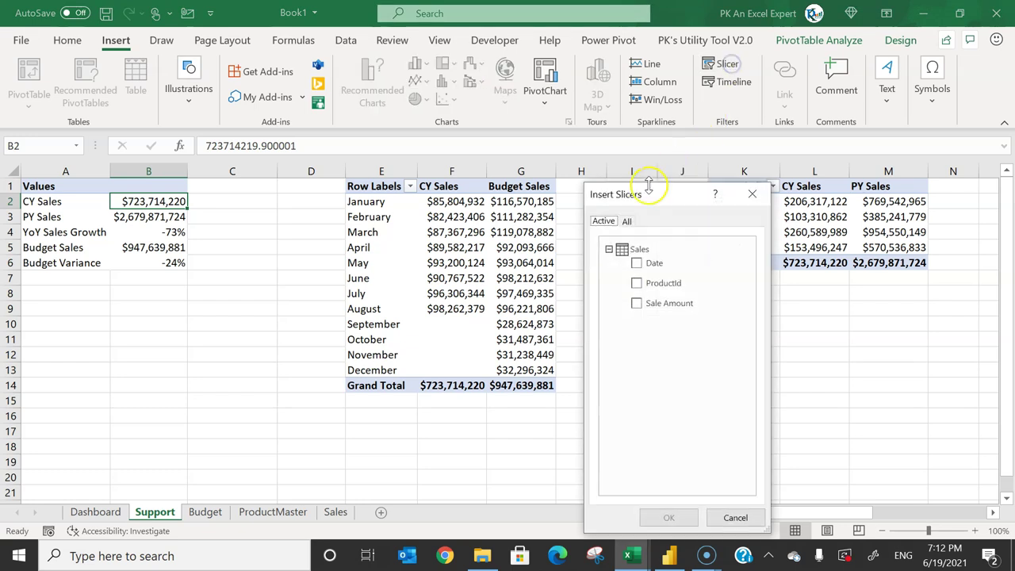
click(627, 222)
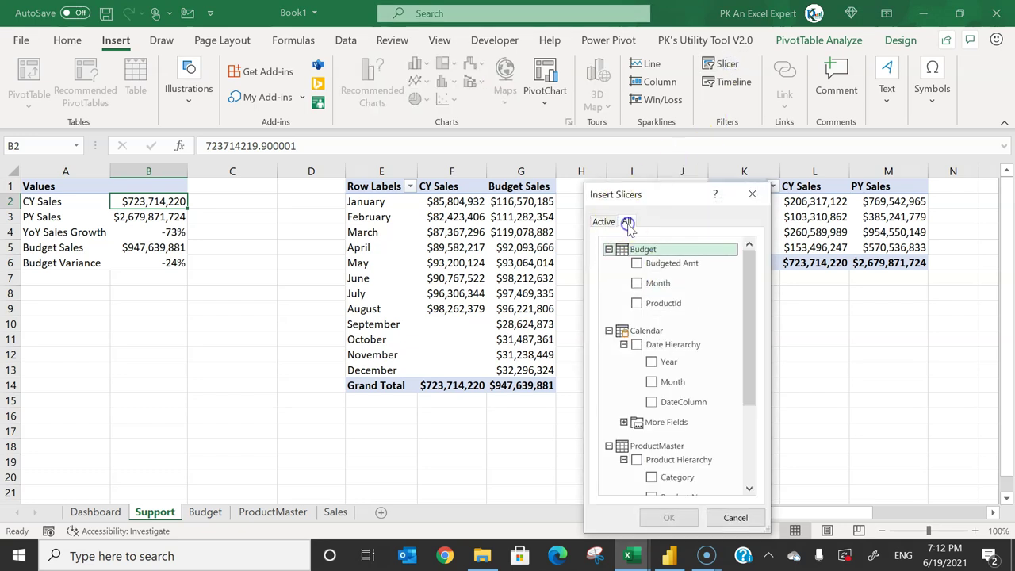
drag(748, 290, 753, 292)
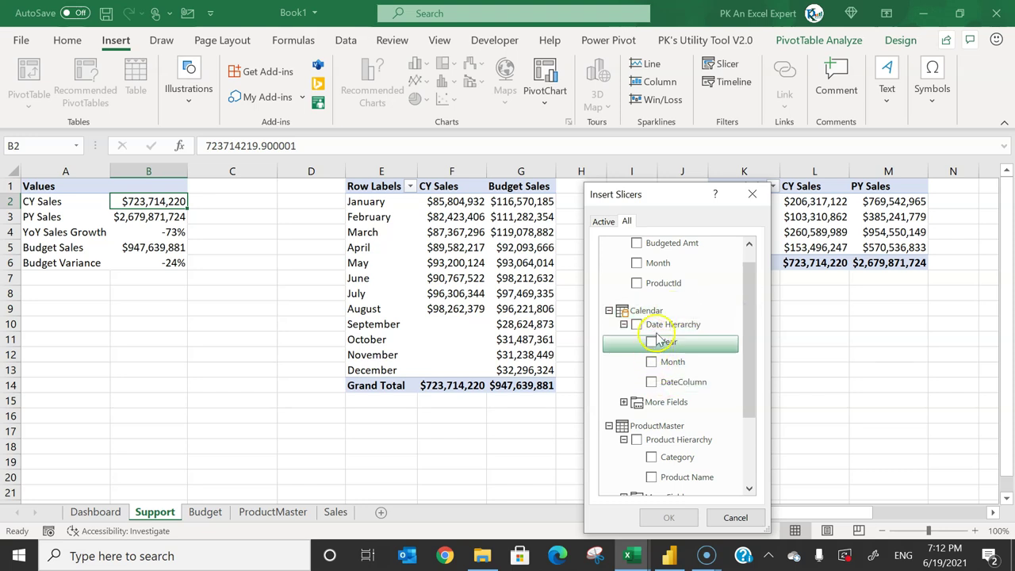
click(623, 402)
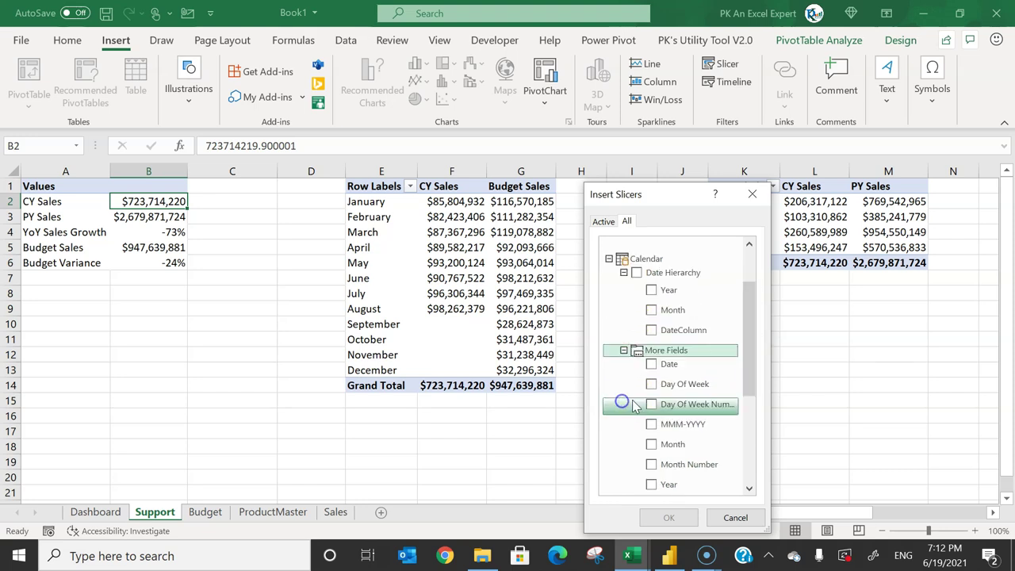
drag(748, 333, 753, 374)
click(660, 392)
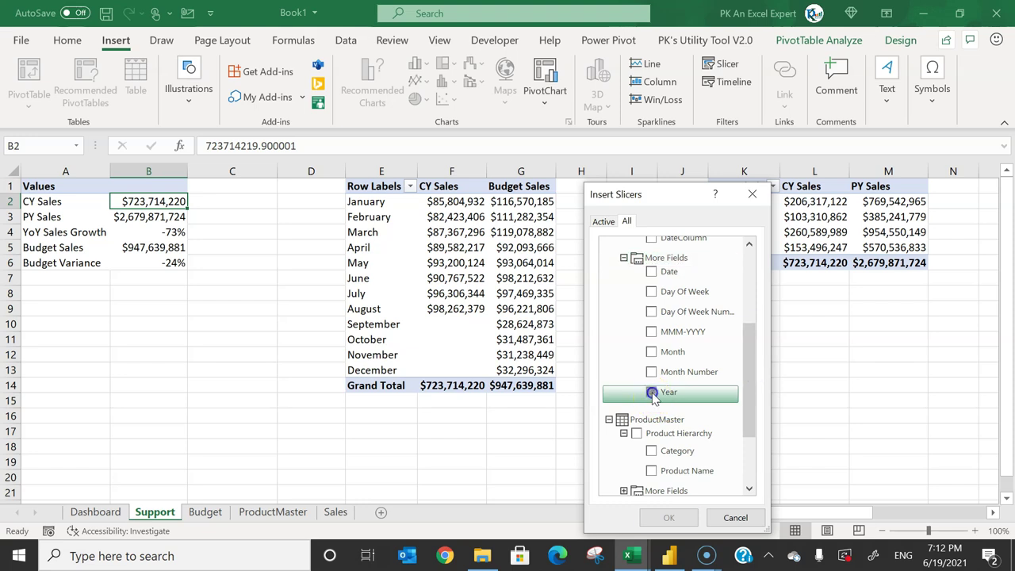
click(669, 518)
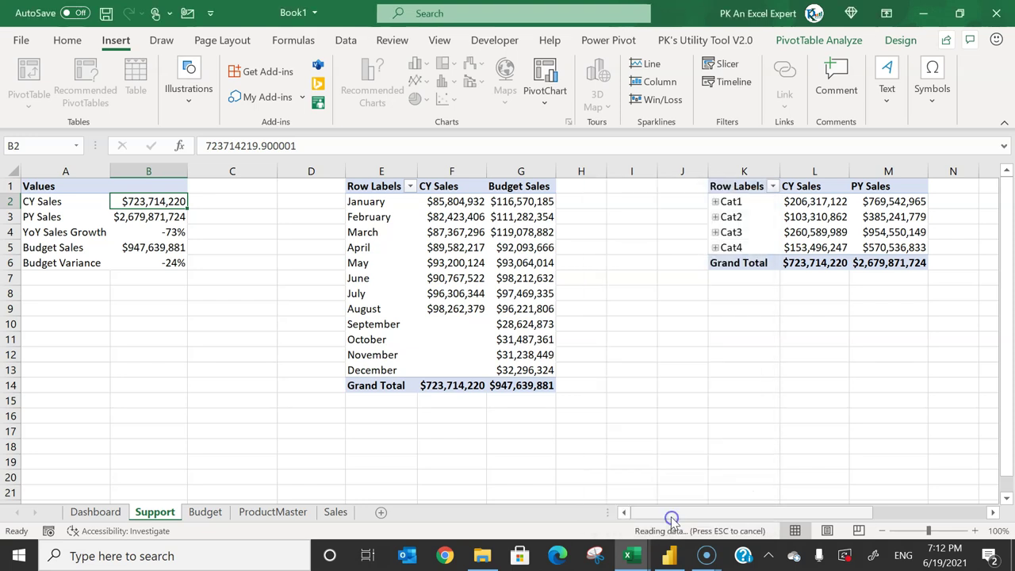
- Arrange the Year slicer's buttons in 3 columns
drag(498, 251, 238, 237)
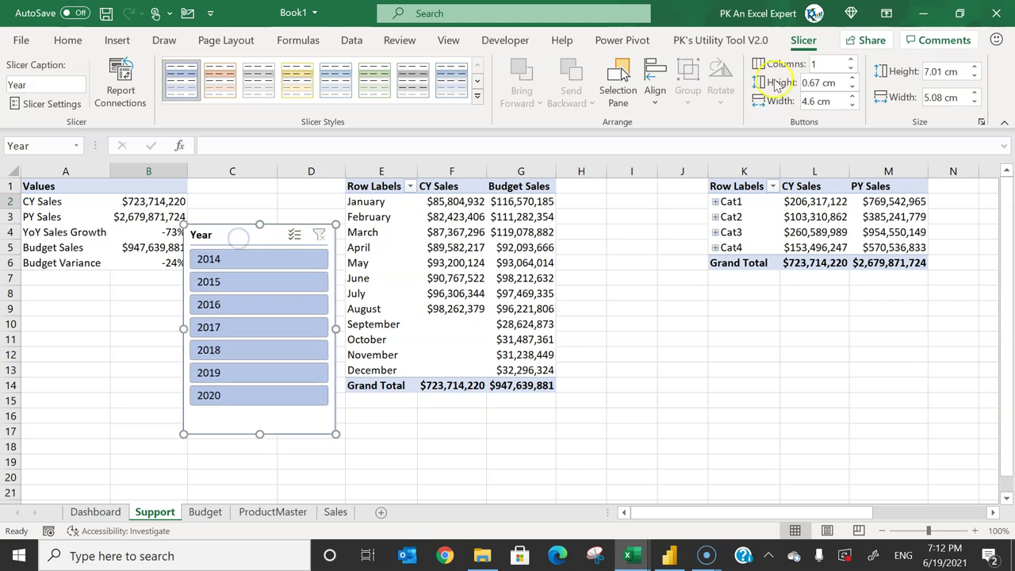
click(850, 61)
click(850, 61)
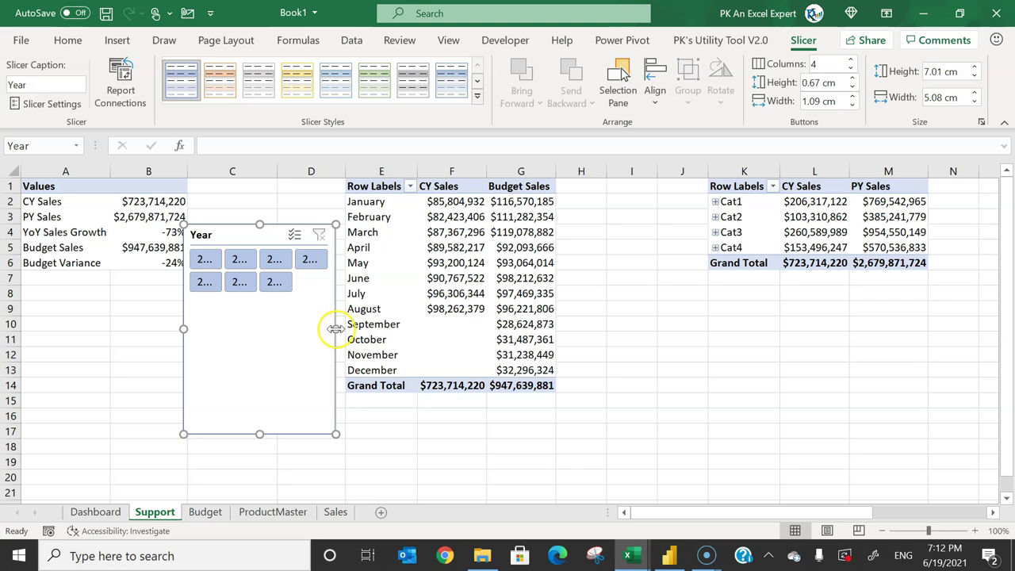
click(850, 68)
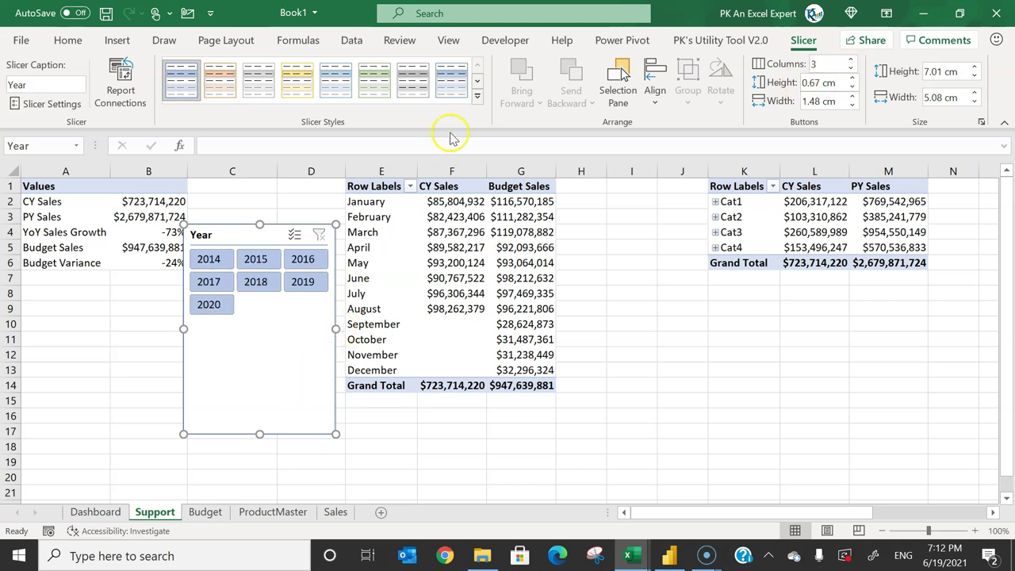
- Apply the light blue Dark style to the Year slicer and place it below the category pivot table, shortened to about 3.56 cm high
click(477, 96)
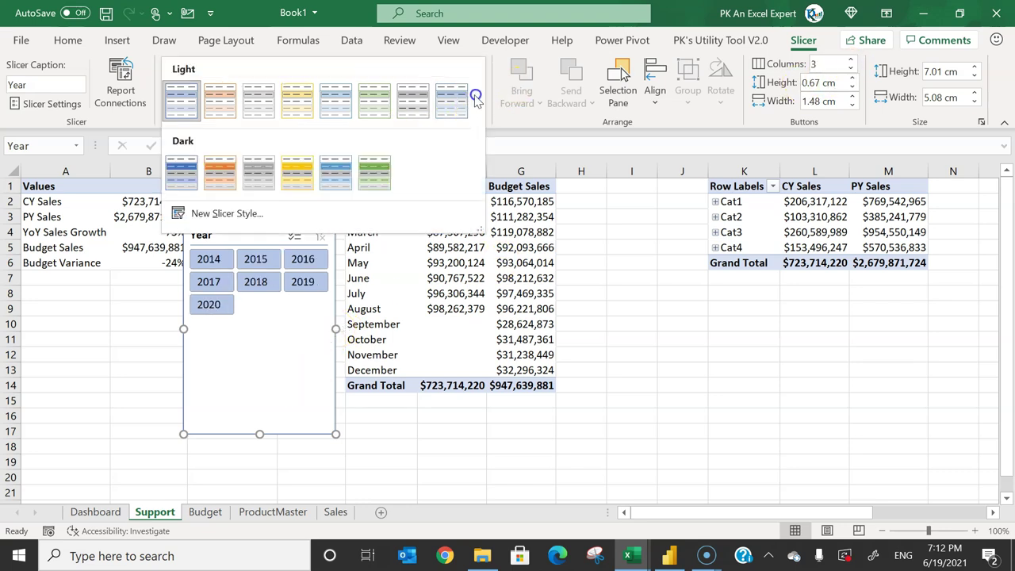
click(336, 176)
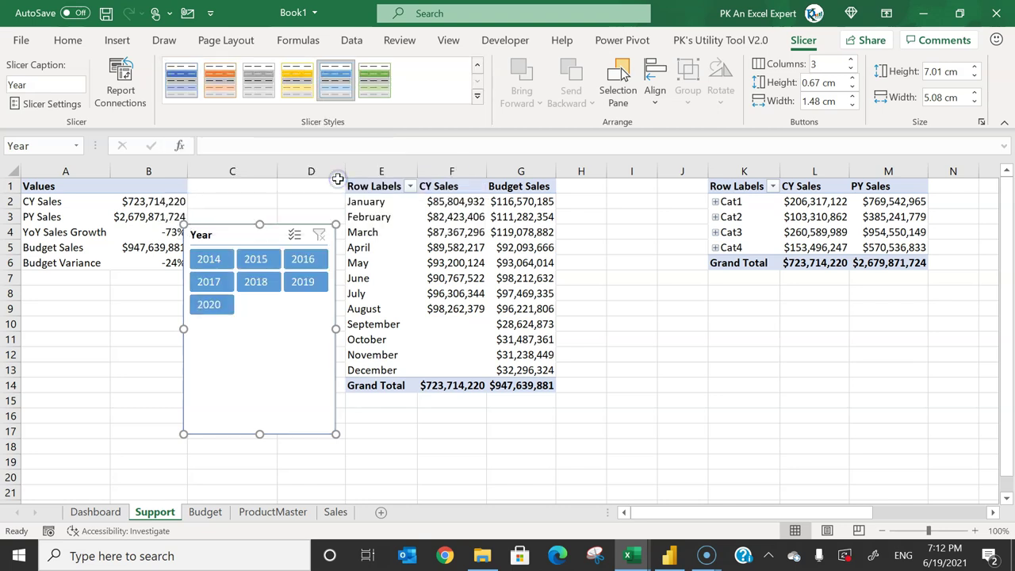
drag(259, 432, 283, 328)
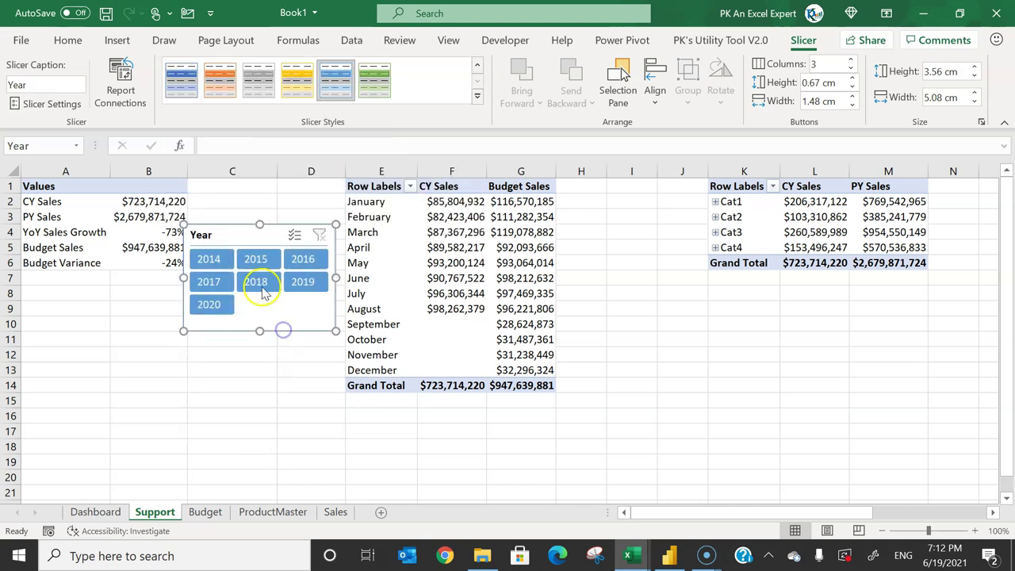
drag(238, 233, 659, 303)
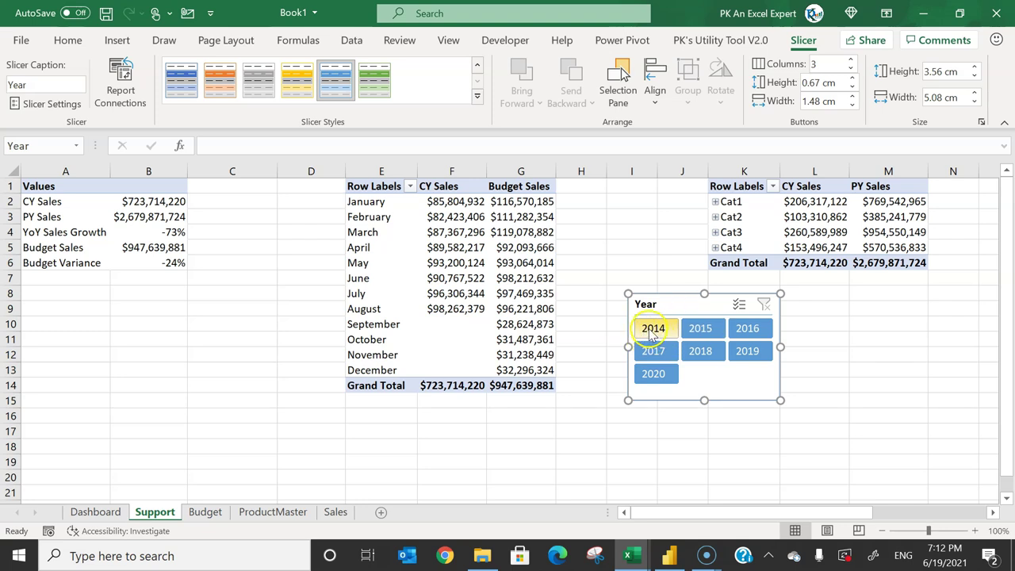
- Try the Year slicer with 2014, 2015 and 2017 to check which pivot tables respond
click(646, 327)
click(693, 332)
click(642, 351)
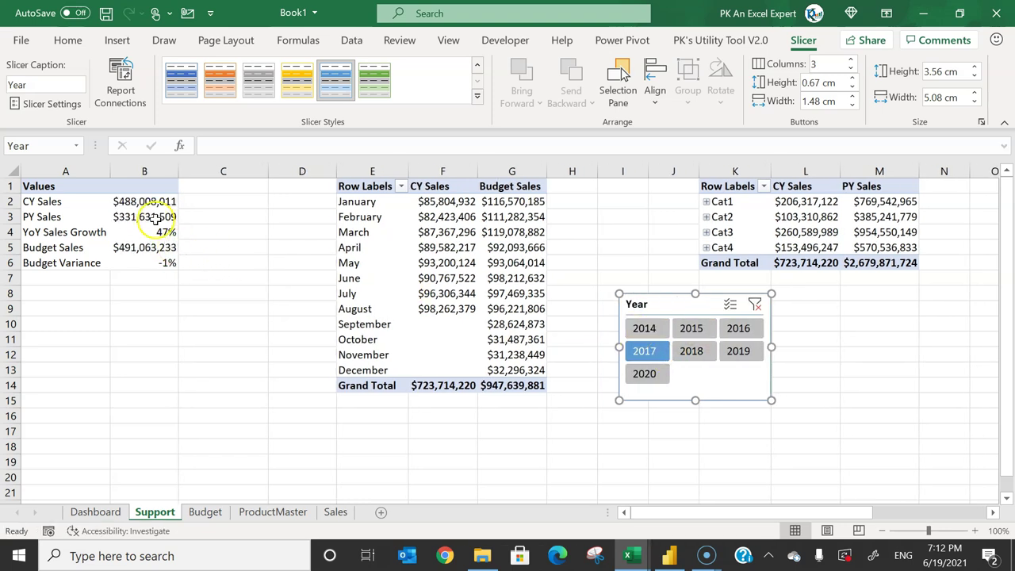
- Connect the Year slicer to PivotTable2, PivotTable3, PivotTable4 and PivotTable5 in its report connections
right_click(678, 306)
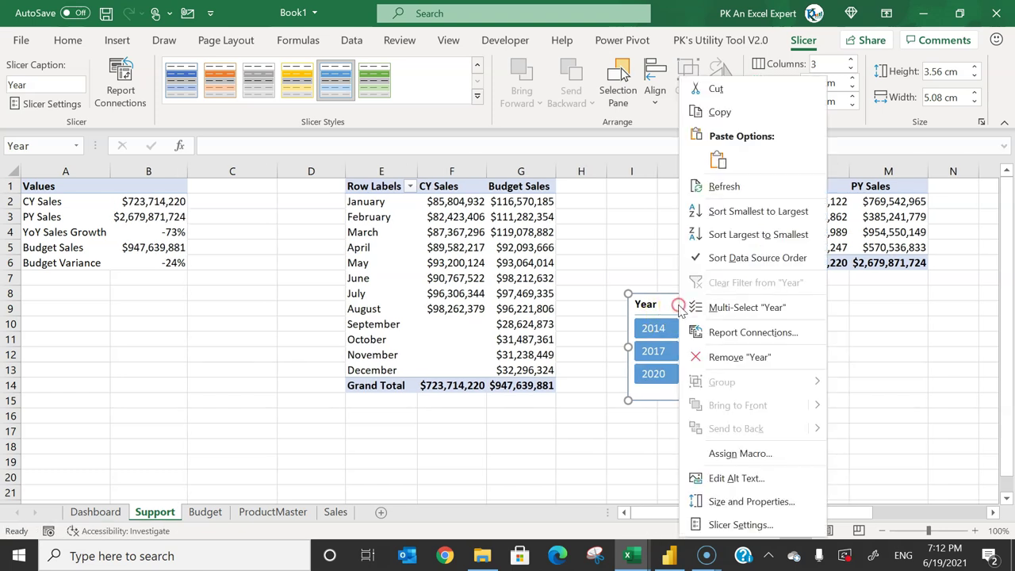
click(763, 337)
drag(667, 287, 353, 198)
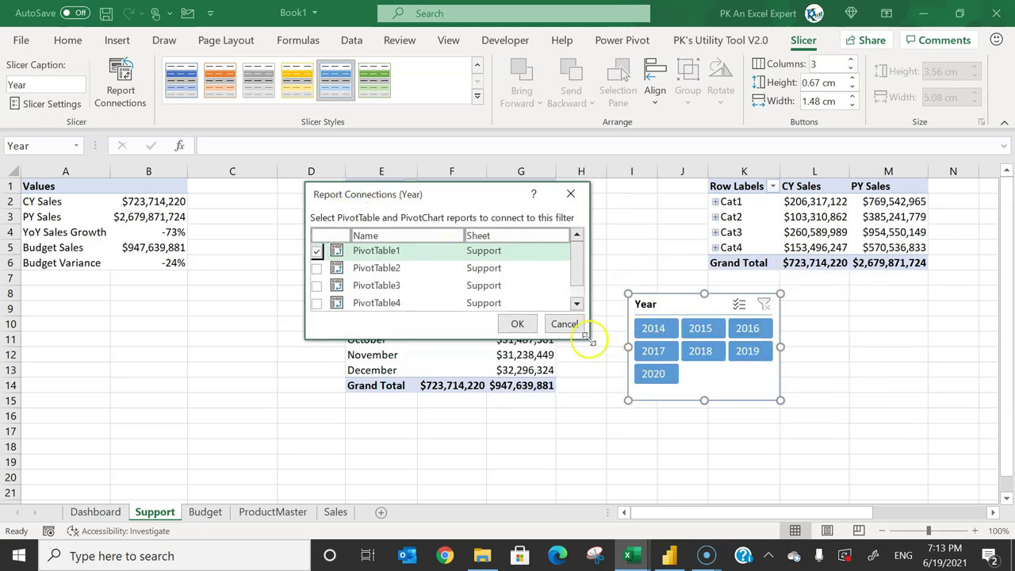
drag(589, 341, 641, 409)
click(316, 268)
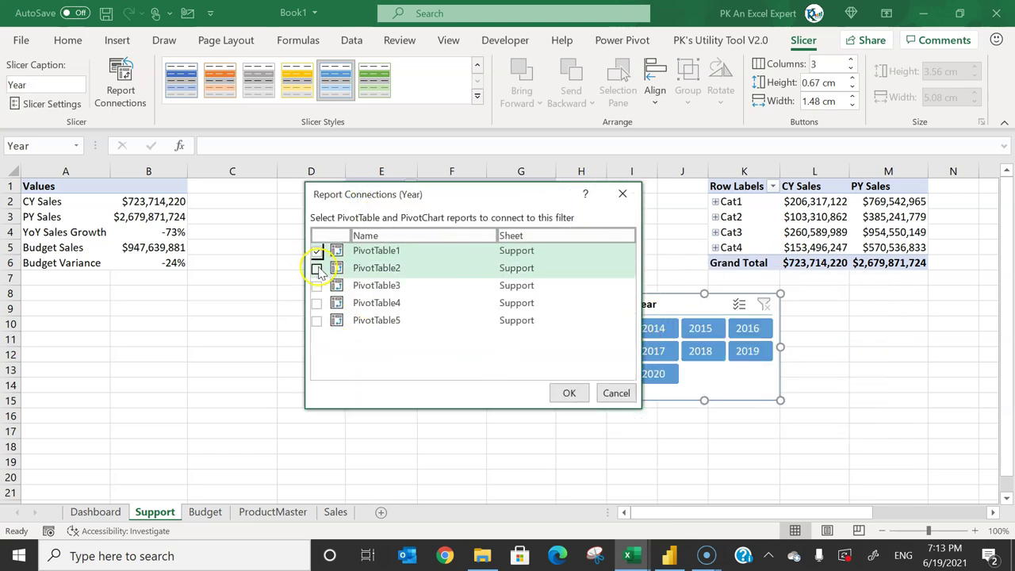
click(316, 286)
click(317, 303)
click(316, 320)
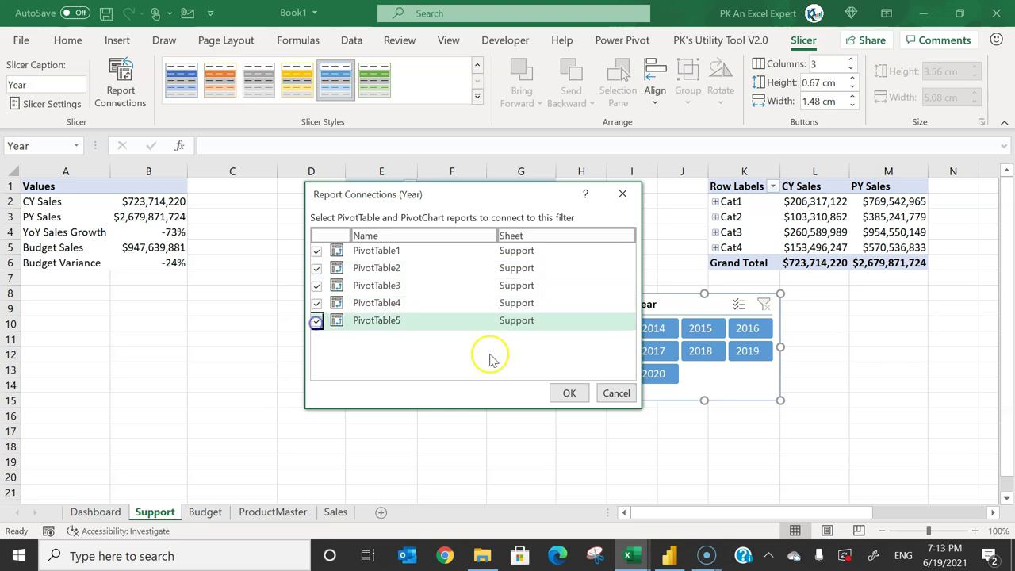
click(568, 394)
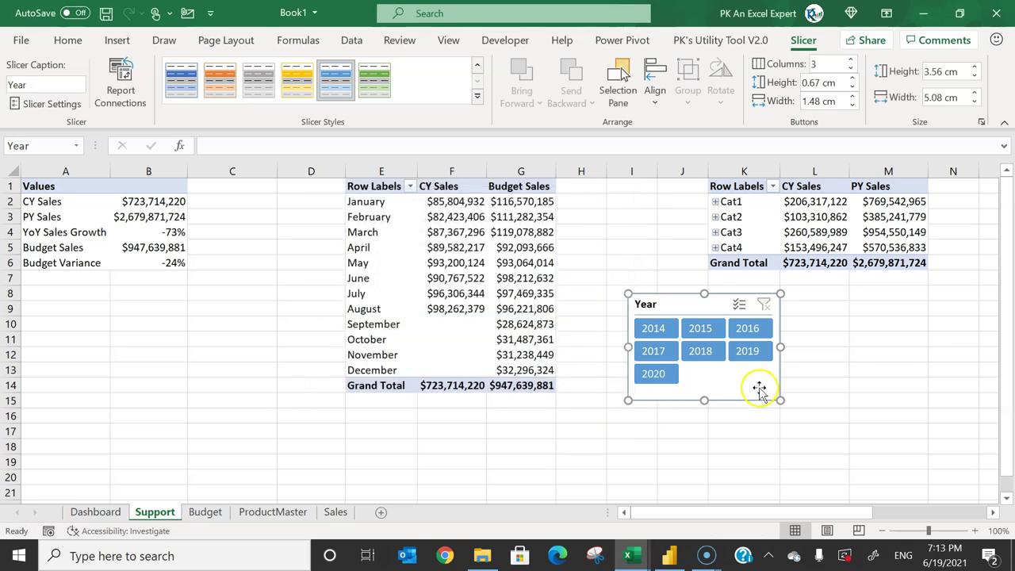
- Test the connected Year slicer with 2018 and 2019, and leave it filtered to 2020
click(701, 352)
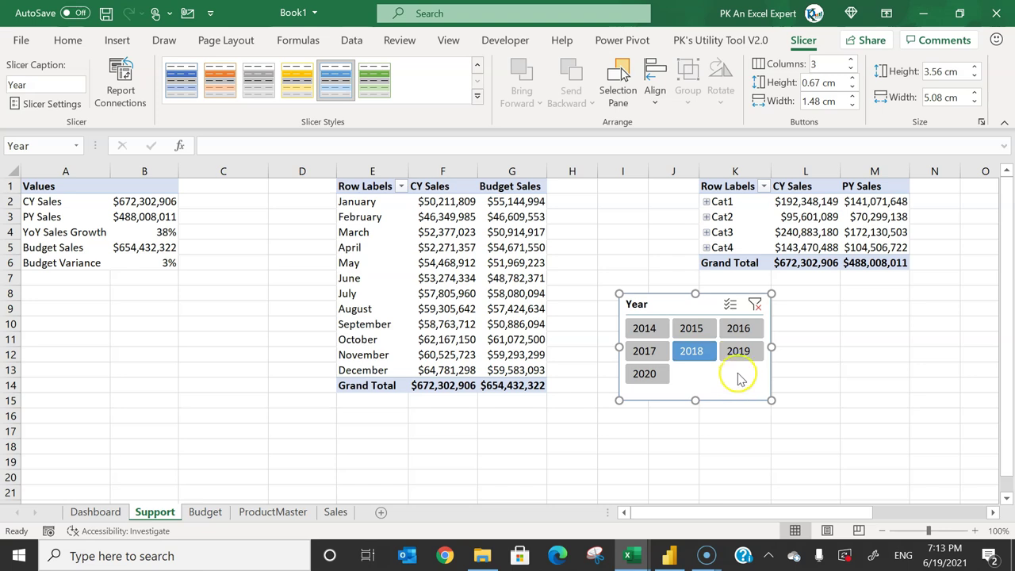
click(738, 350)
click(645, 376)
- Move the Year slicer from the Support sheet to the Dashboard sheet, under the right end of the title banner, and deselect it
drag(671, 304, 643, 301)
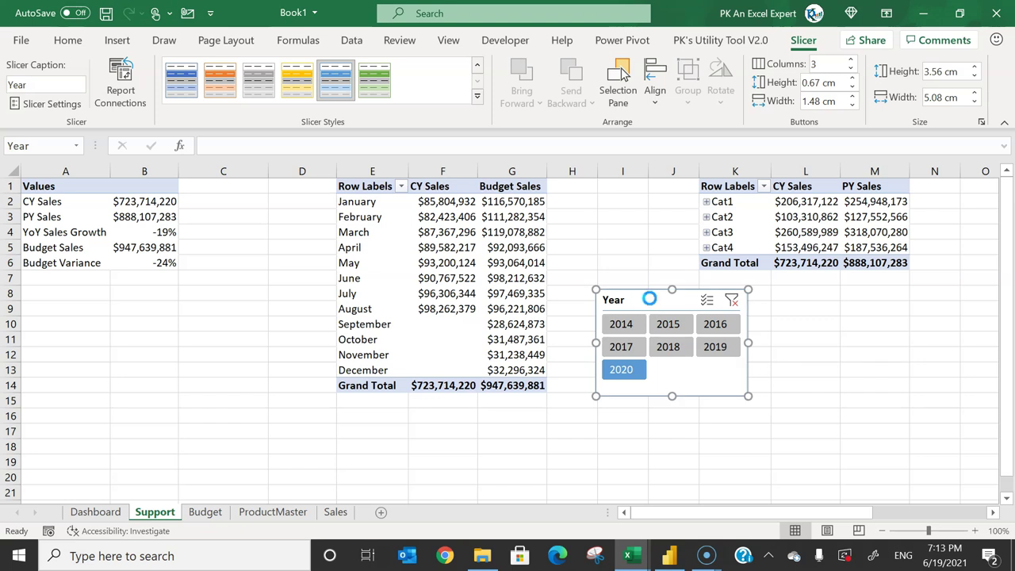
key(Delete)
click(96, 512)
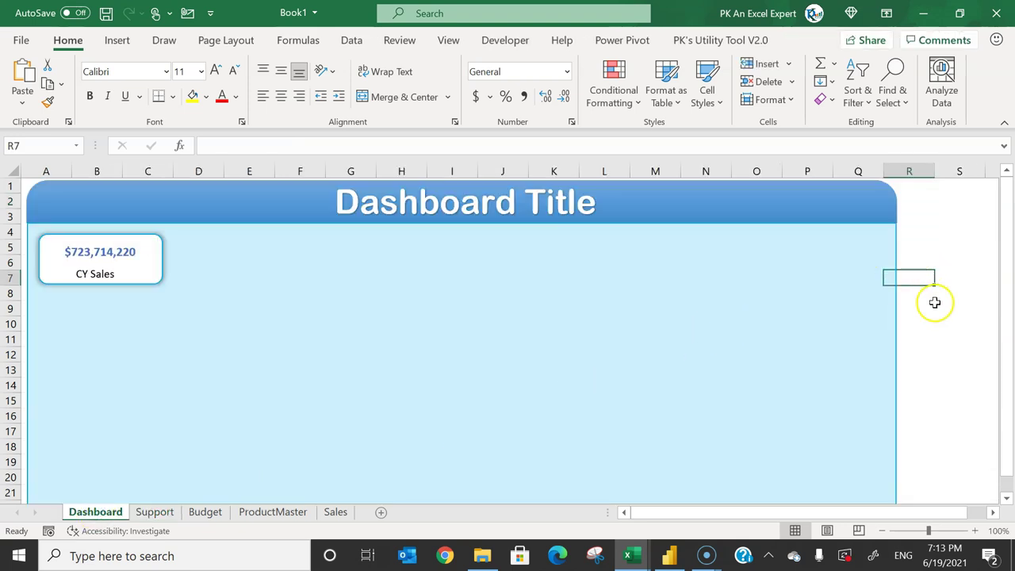
drag(926, 283, 783, 240)
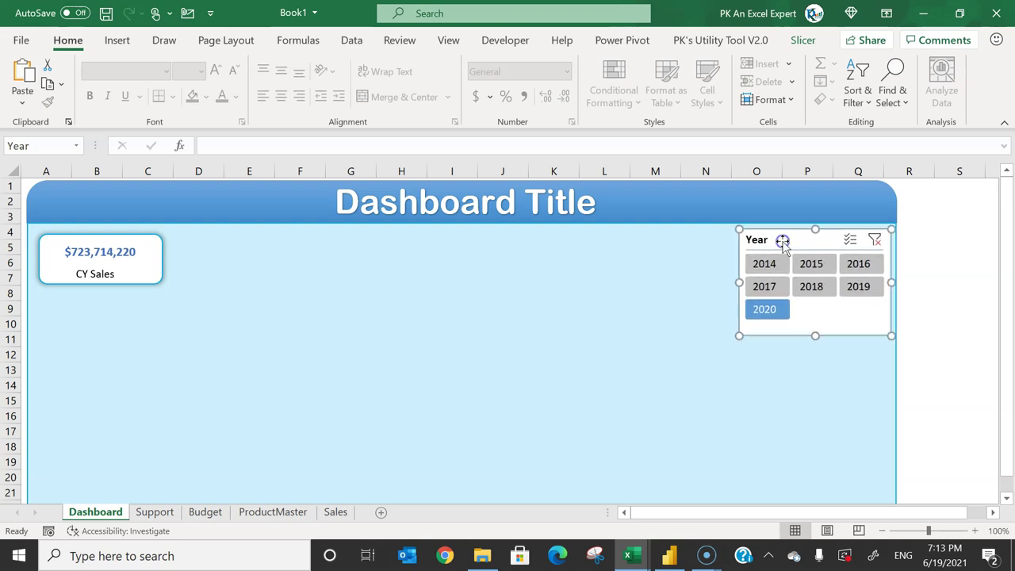
click(928, 276)
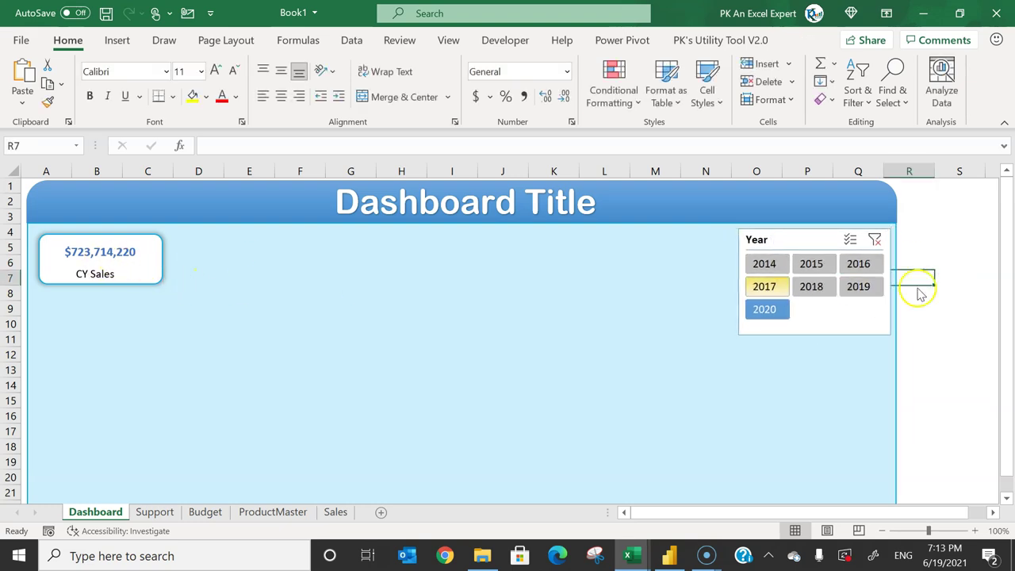
- Switch to Power BI Desktop and then the finished Comparative Analysis workbook in Excel to examine the layout of the KPI cards
key(alt+Tab)
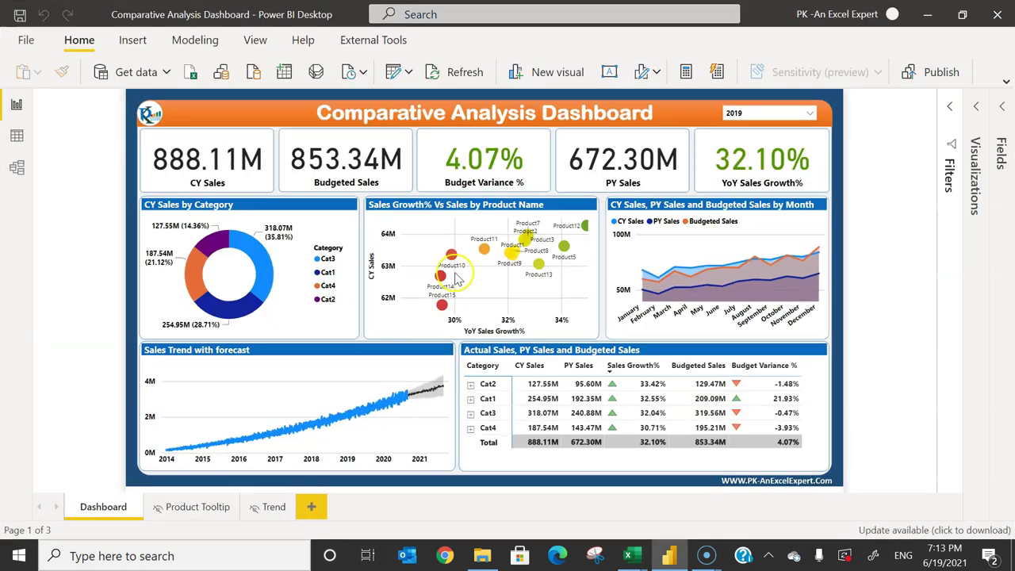
key(alt+Tab)
mouse_move(631, 555)
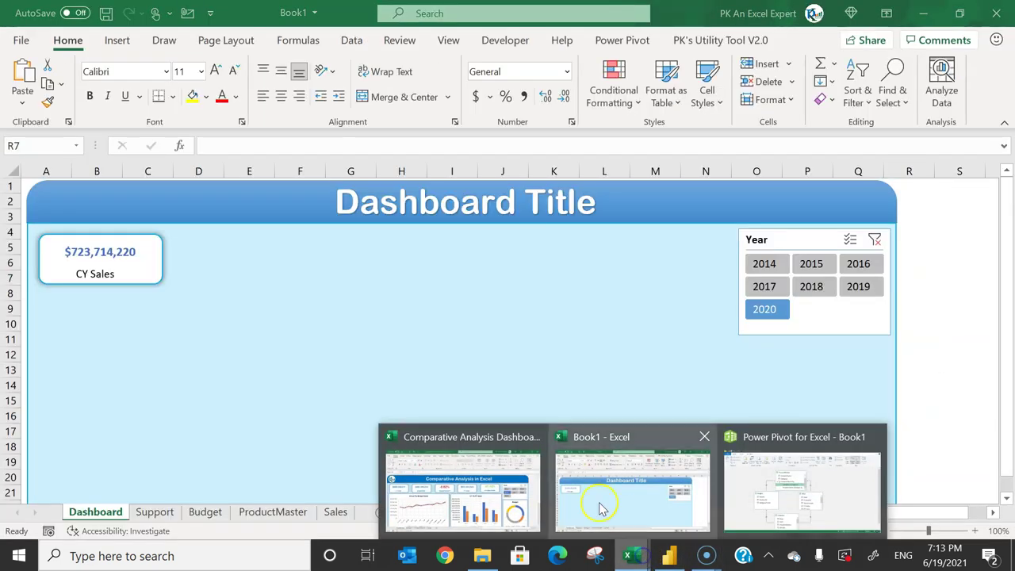
click(516, 487)
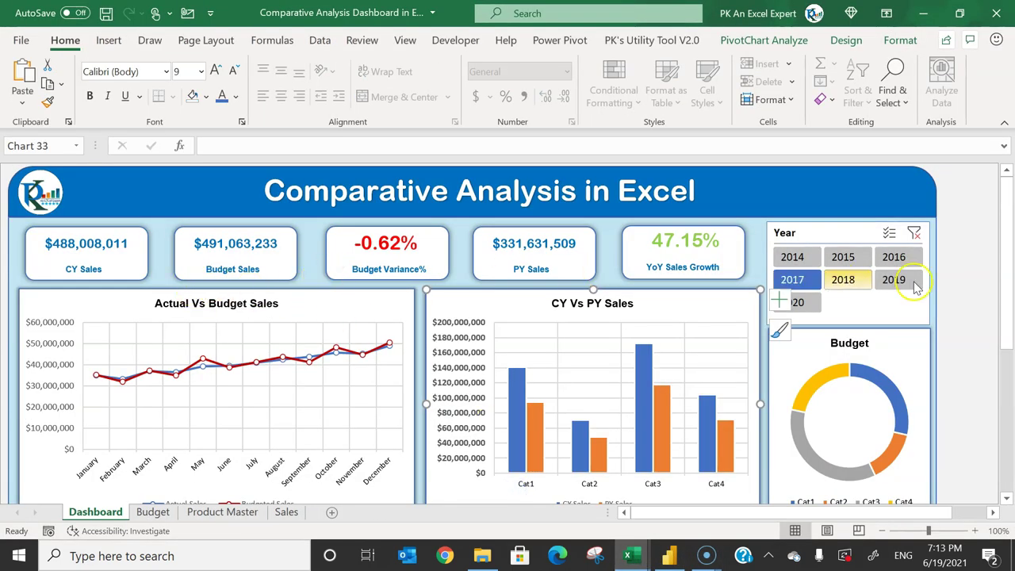
click(979, 281)
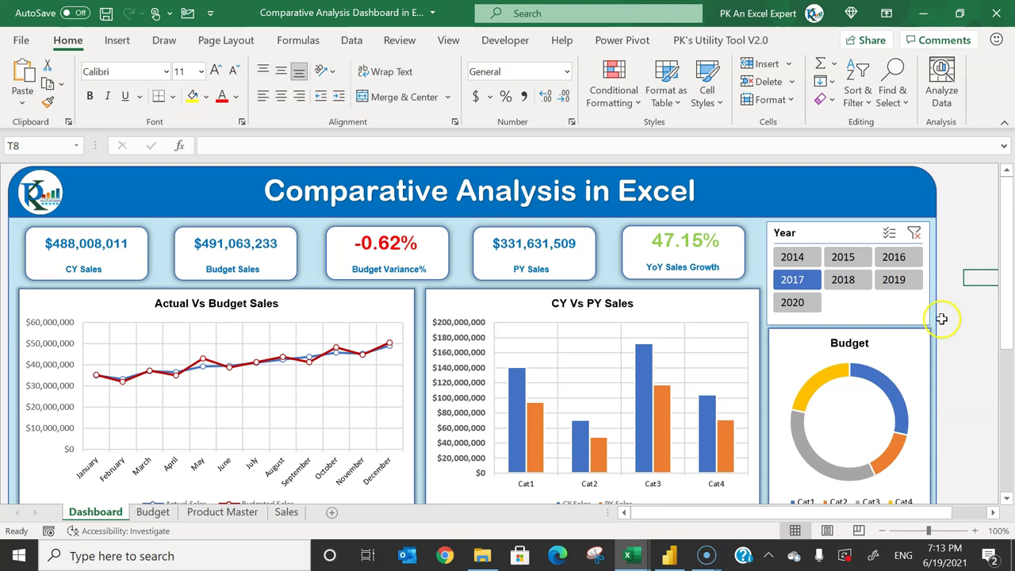
- Return to the Book1 workbook and duplicate the CY Sales card four times, spacing the copies in a row up to the Year slicer
key(alt+Tab)
click(84, 249)
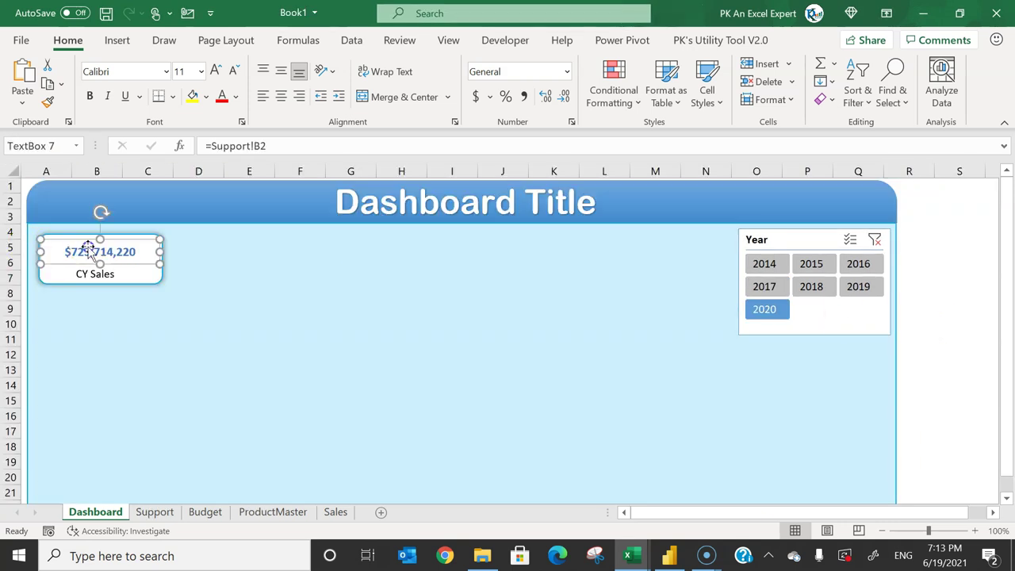
ctrl+click(96, 274)
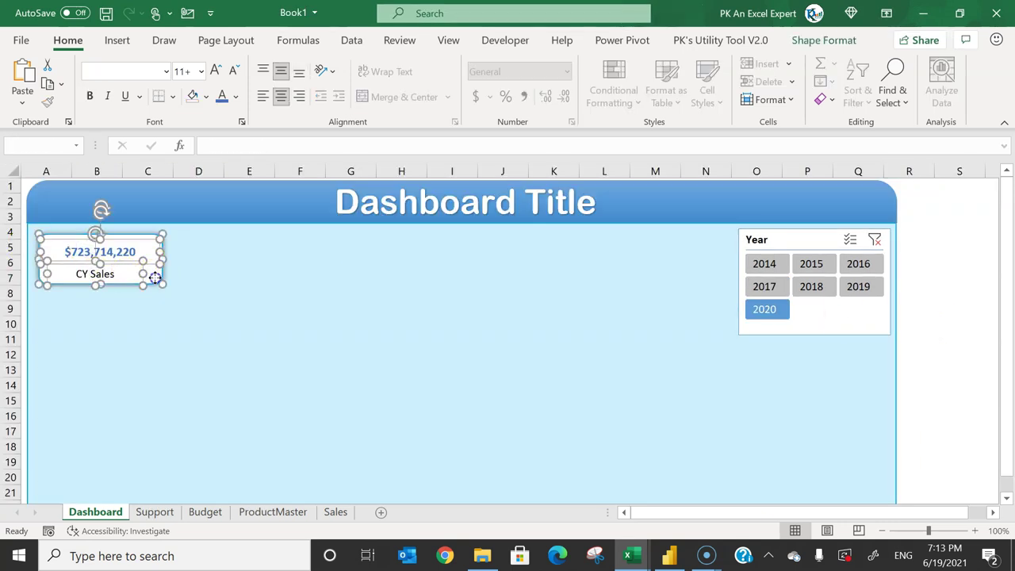
key(ctrl+g)
key(ctrl+d)
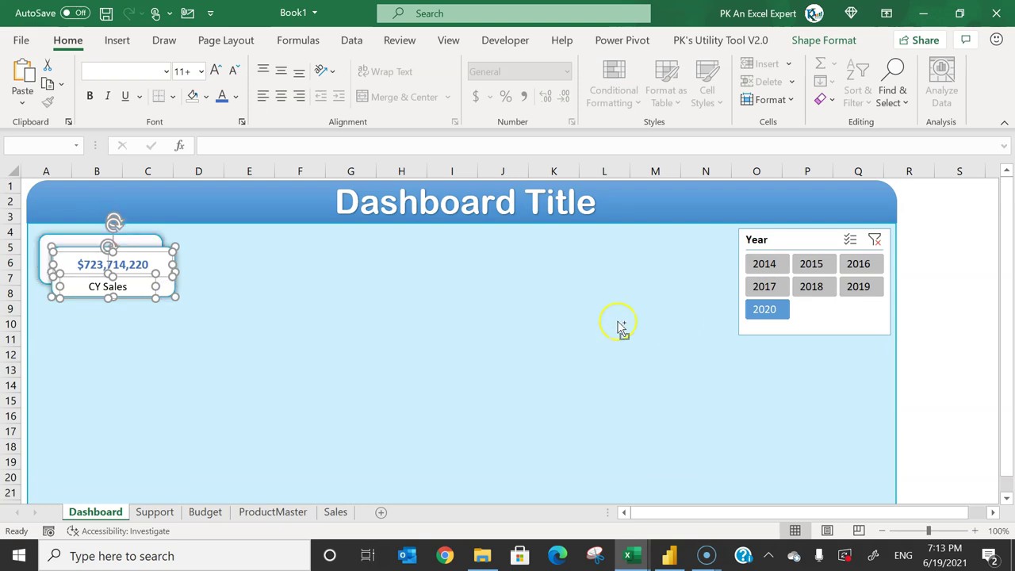
drag(165, 294, 723, 285)
key(Escape)
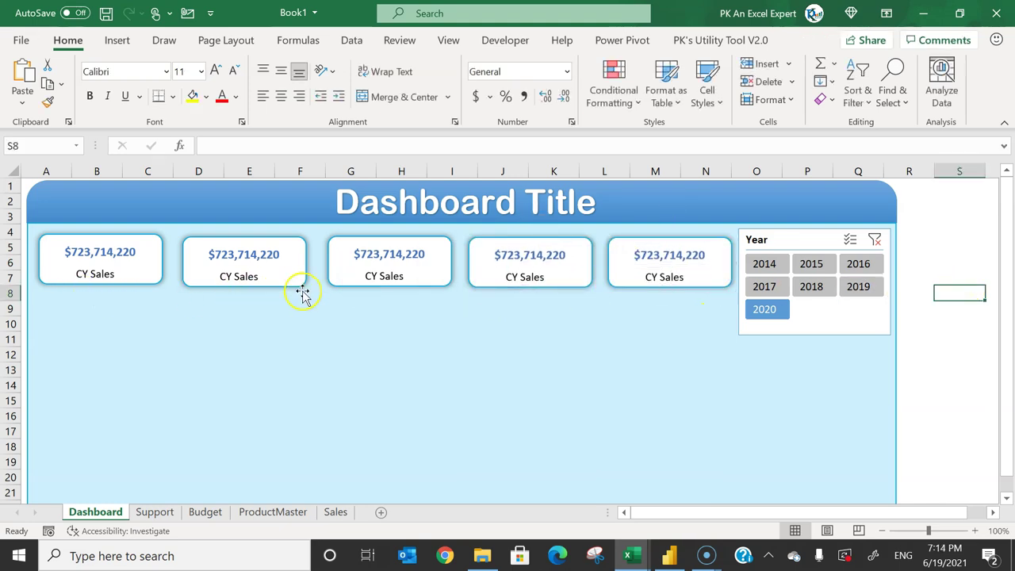
- Relabel the four copied cards, in order, as Budget Sales, Budget Variance%, PY Sales and YoY Sales Growth
double_click(225, 276)
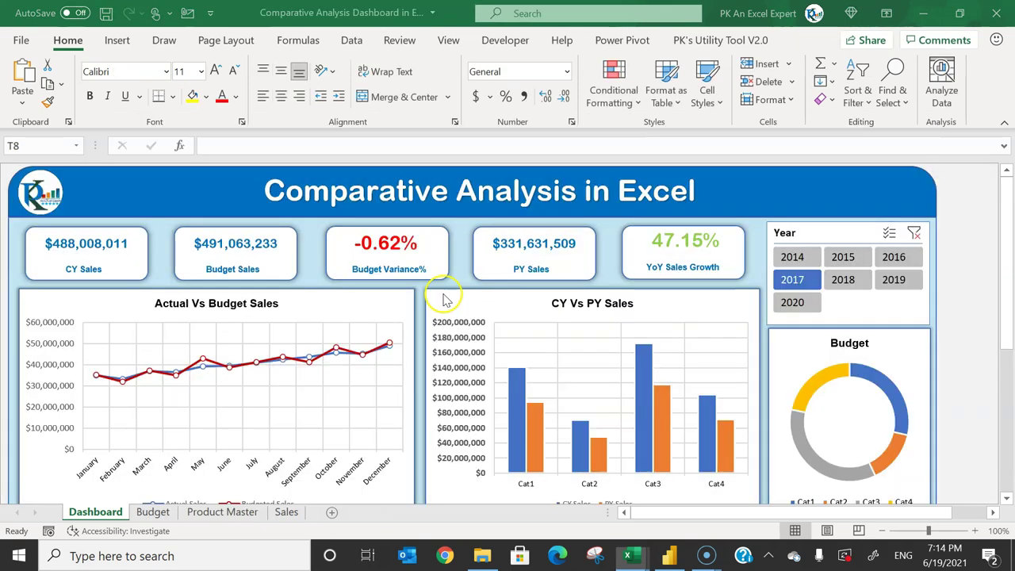
triple_click(245, 278)
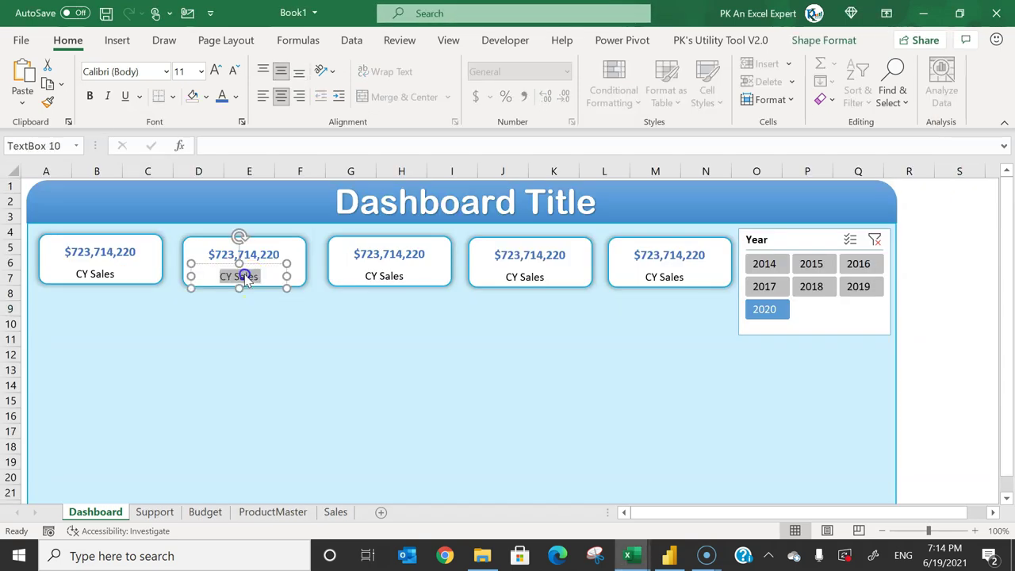
text(Budget Sa)
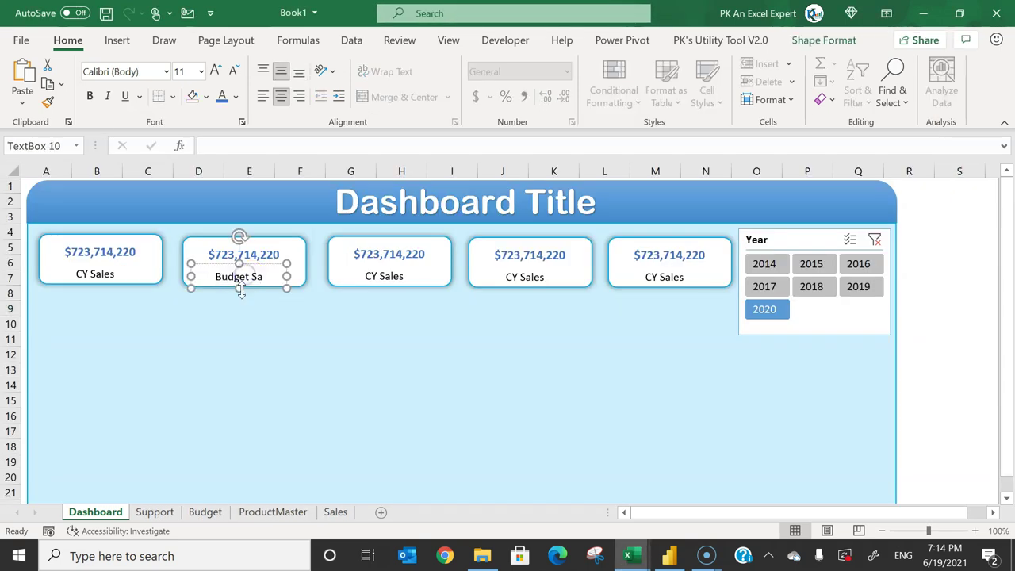
text(les)
triple_click(387, 277)
text(Budget Variance%)
triple_click(511, 277)
text(PY Sales)
triple_click(676, 276)
text(YoY Sales Growth)
click(912, 310)
- Change the font color of all five KPI card labels to blue and deselect them
click(111, 278)
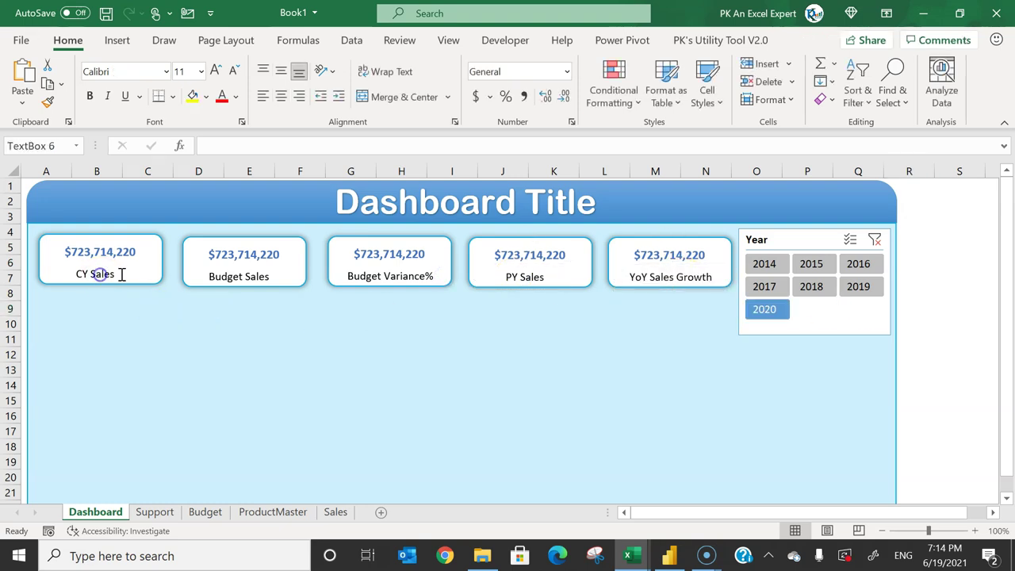
ctrl+click(214, 276)
ctrl+click(382, 276)
ctrl+click(516, 277)
ctrl+click(659, 276)
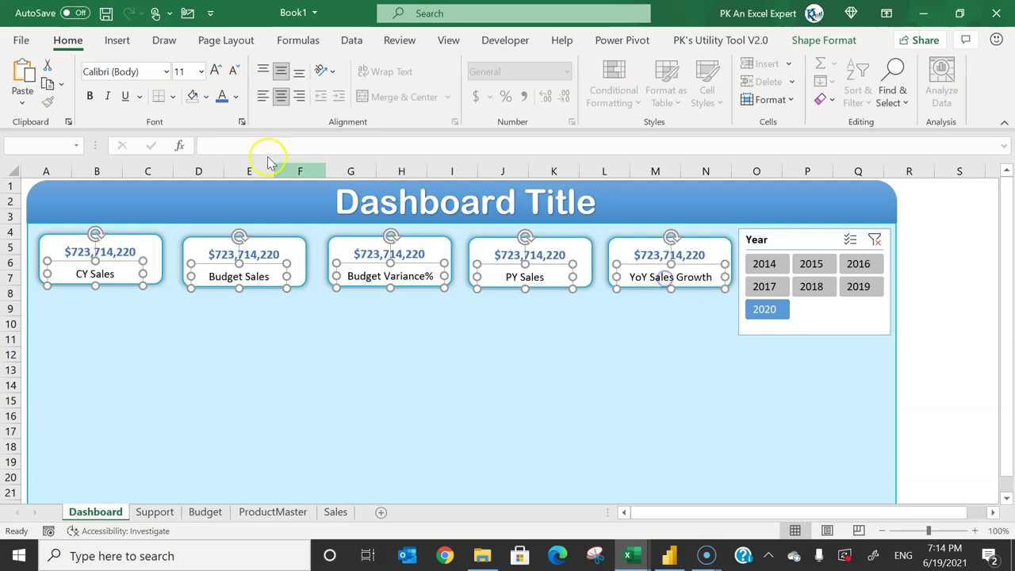
click(227, 100)
click(919, 341)
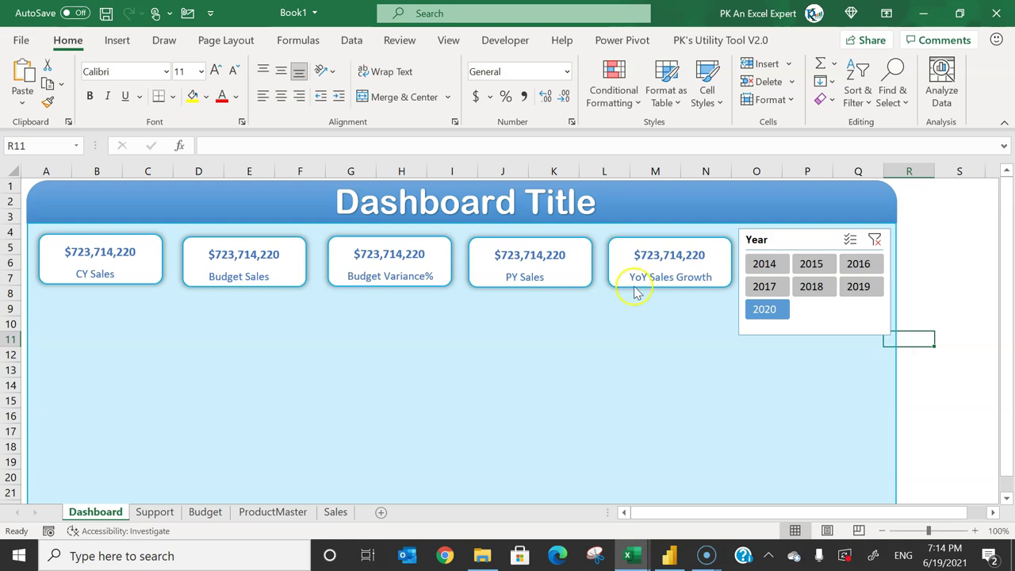
- Link the value text box of the Budget Sales card to cell B5 of the Support sheet
click(238, 264)
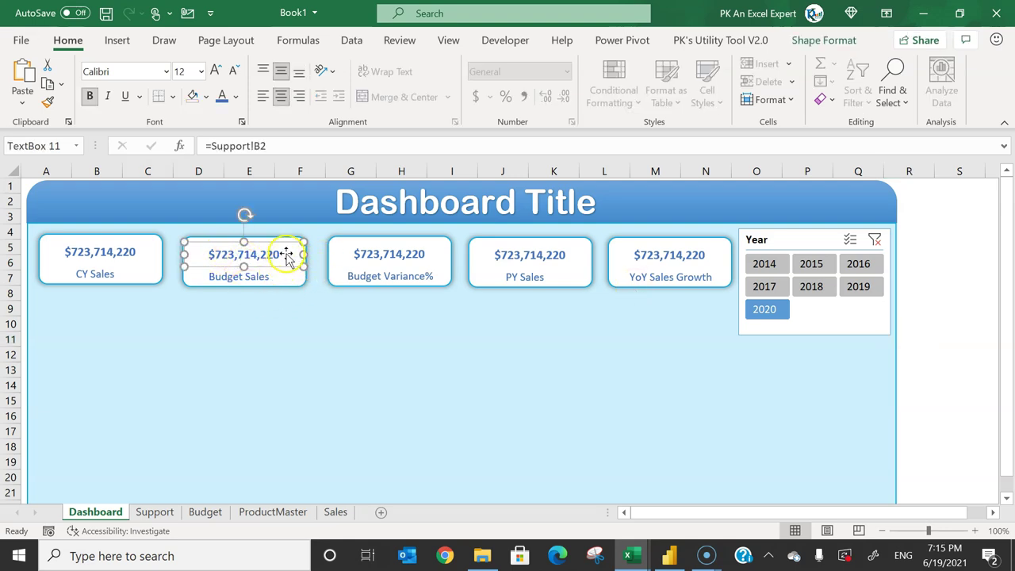
click(182, 148)
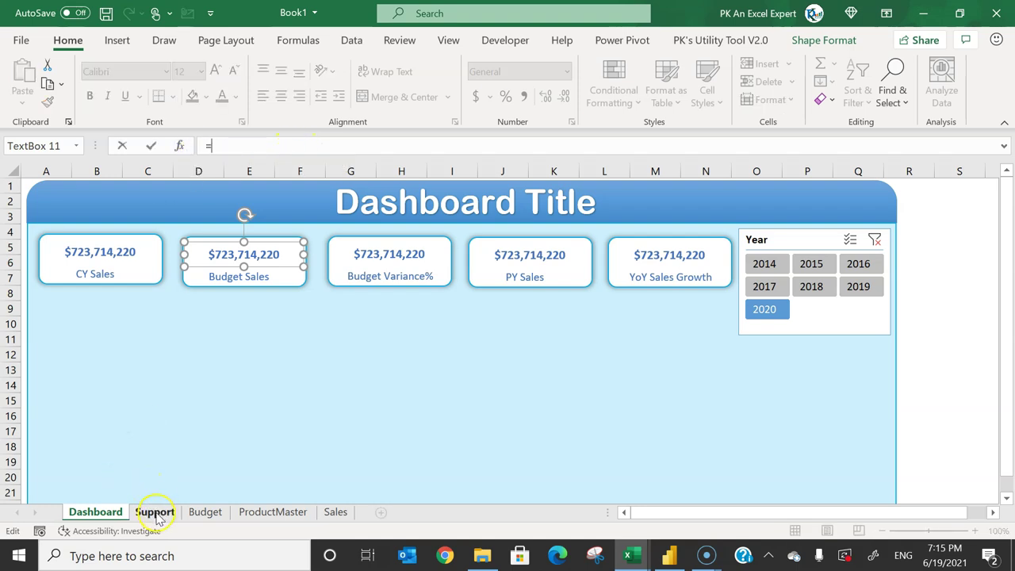
click(156, 512)
click(155, 248)
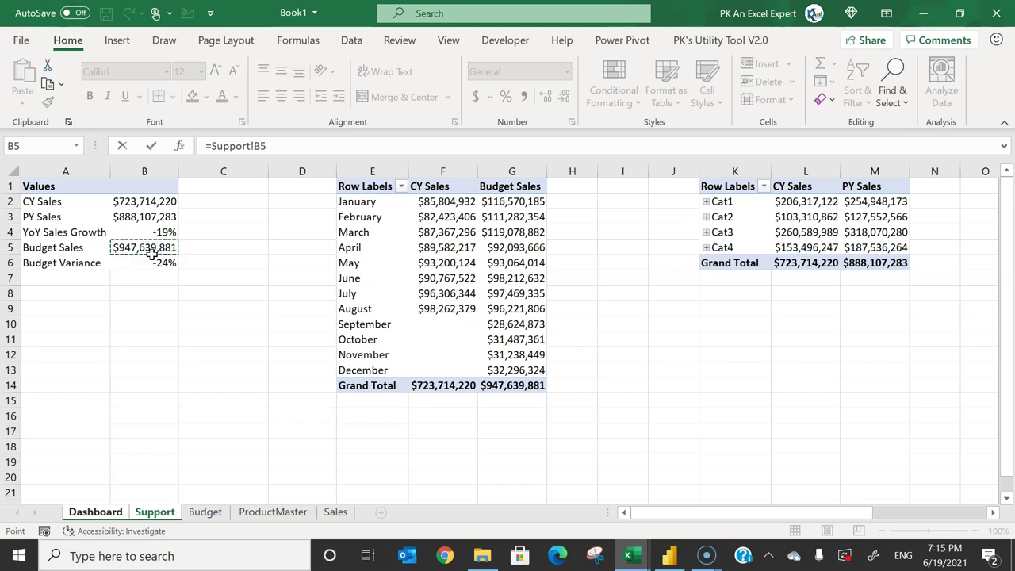
key(Return)
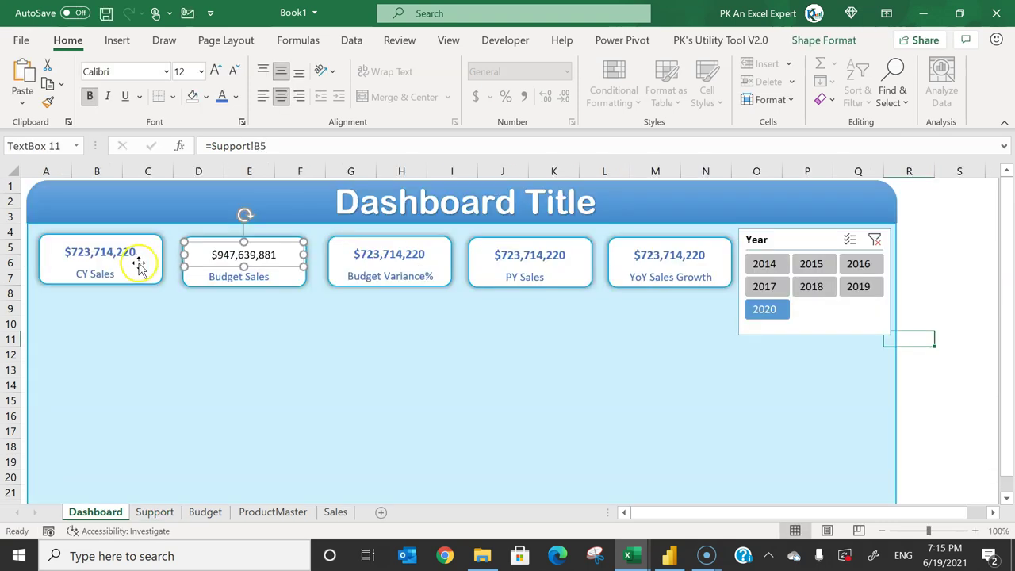
- Link the value text box of the Budget Variance% card to cell B6 of the Support sheet
click(394, 259)
drag(267, 146, 199, 146)
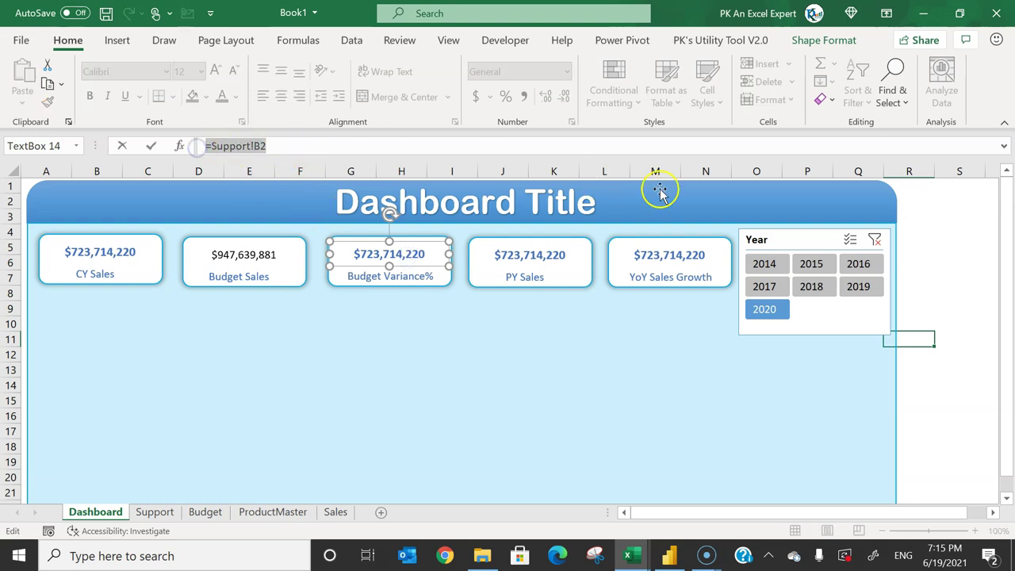
text(=)
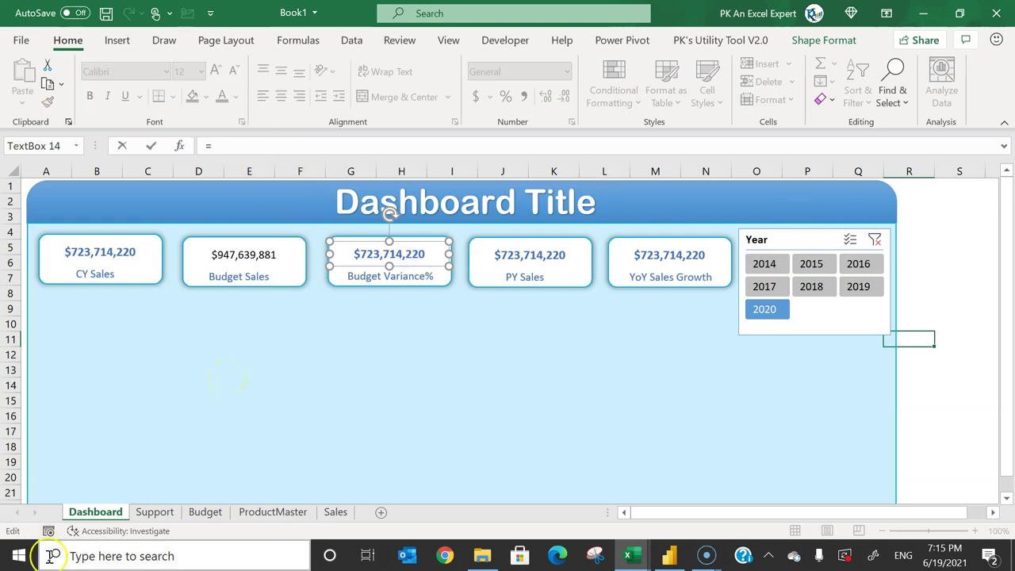
click(151, 512)
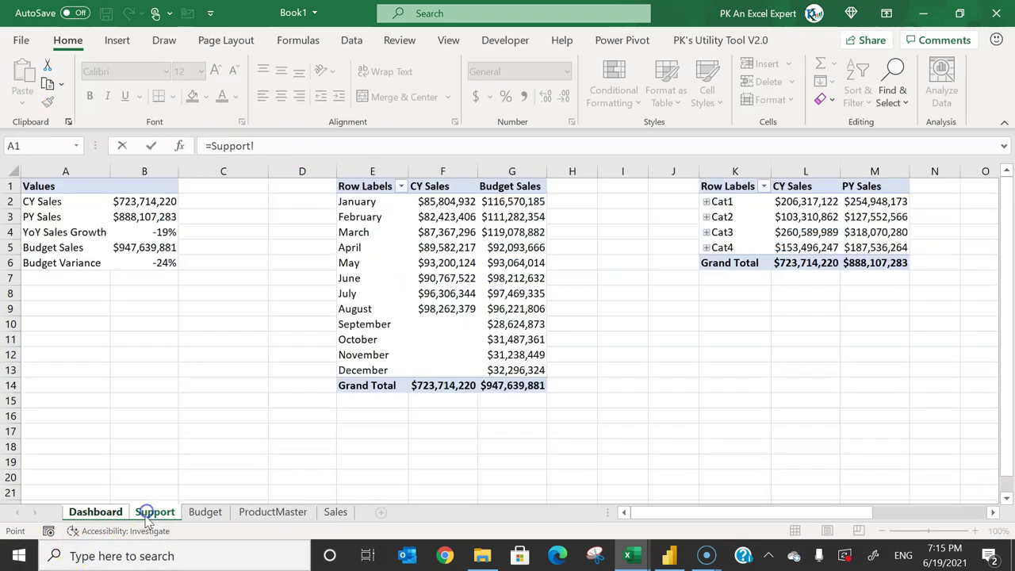
click(158, 262)
key(Return)
- Link the value text box of the PY Sales card to cell B3 of the Support sheet
click(500, 253)
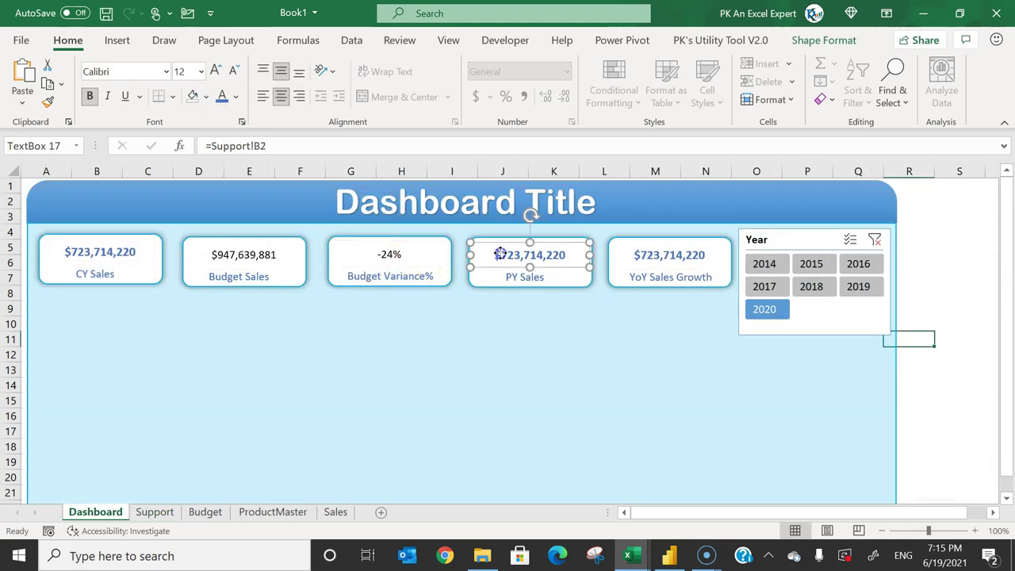
triple_click(199, 147)
text(=)
click(154, 512)
click(148, 219)
key(Return)
- Link the value text box of the YoY Sales Growth card to cell B4 of the Support sheet and deselect it
click(670, 253)
triple_click(230, 146)
text(=)
click(154, 512)
click(145, 232)
key(Return)
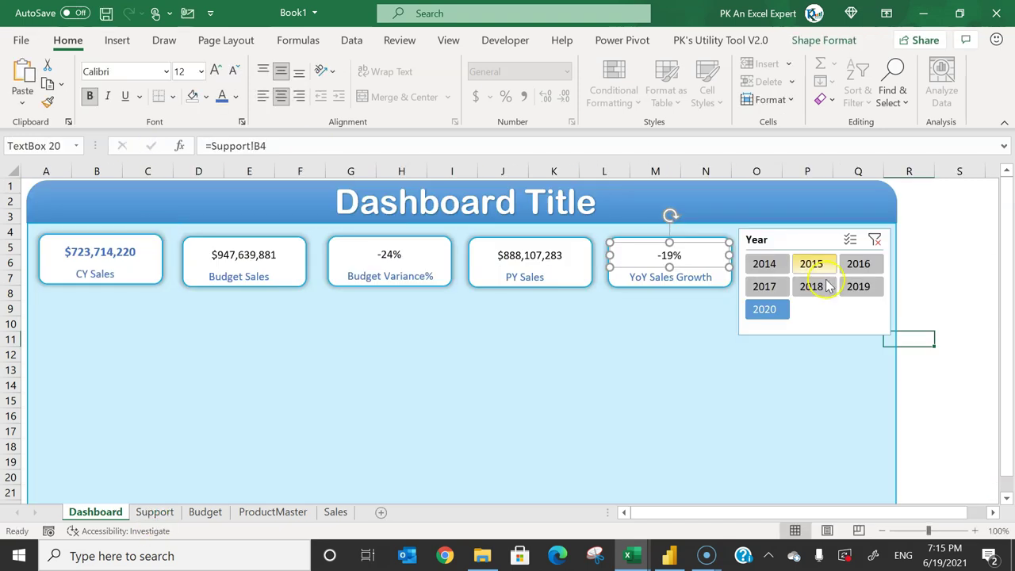
key(Escape)
- Copy the CY Sales value's formatting onto the values of the other four KPI cards with Format Painter
click(108, 254)
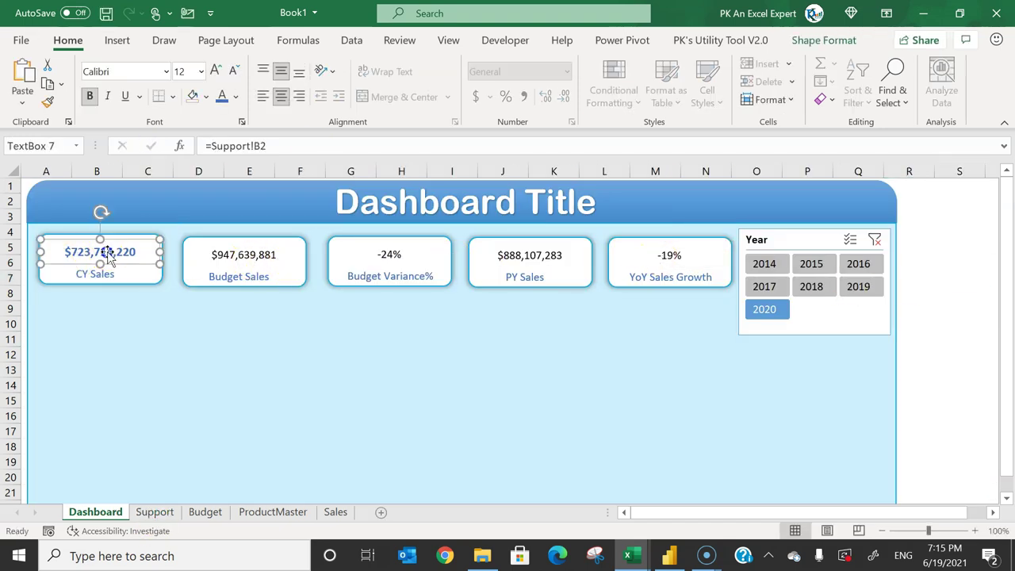
click(48, 102)
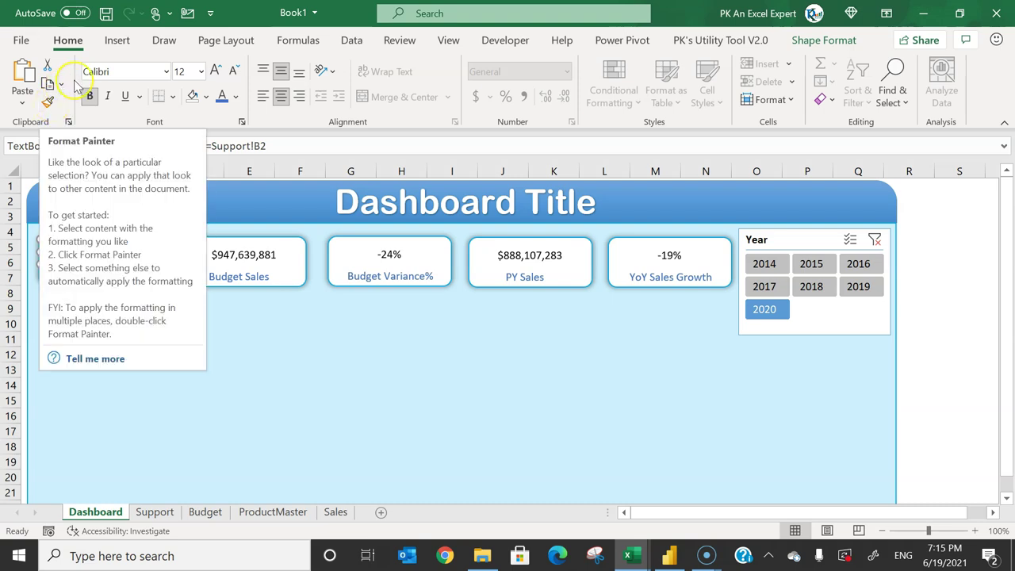
click(48, 101)
click(264, 261)
click(409, 255)
click(527, 255)
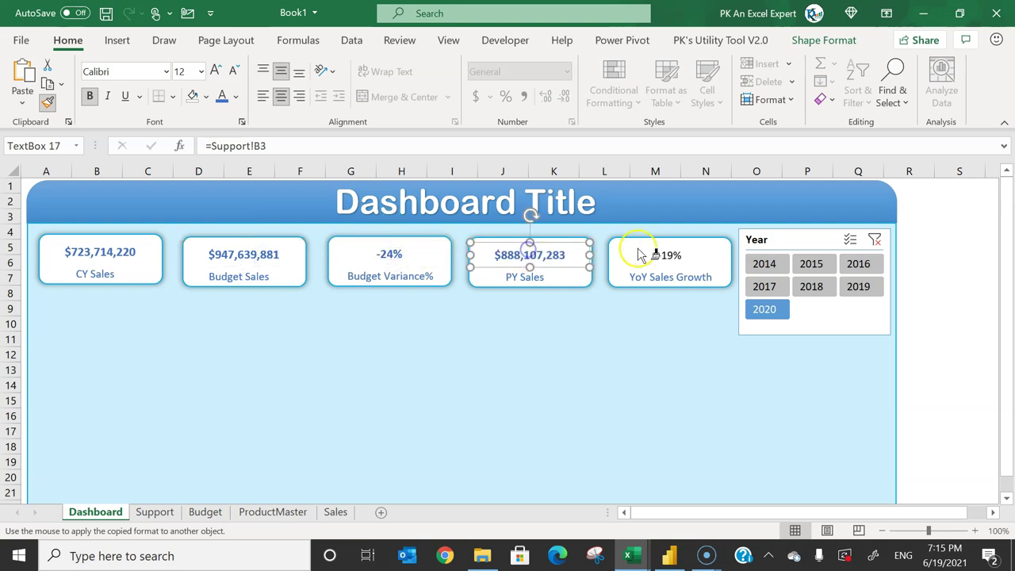
click(646, 256)
click(929, 249)
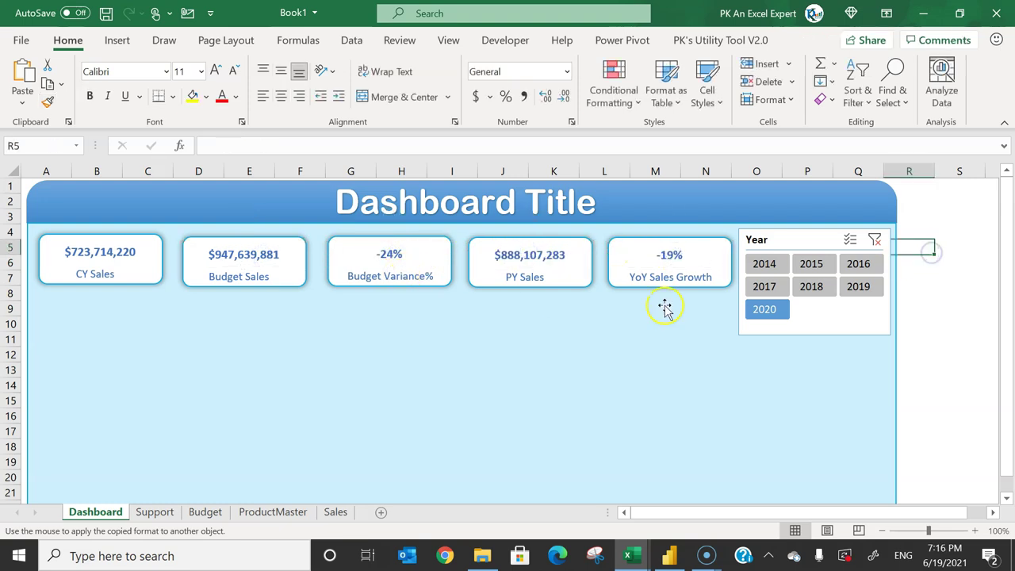
- Test the KPI cards with the Year slicer on 2018, 2019 and 2017, and leave it filtered to 2020
click(813, 290)
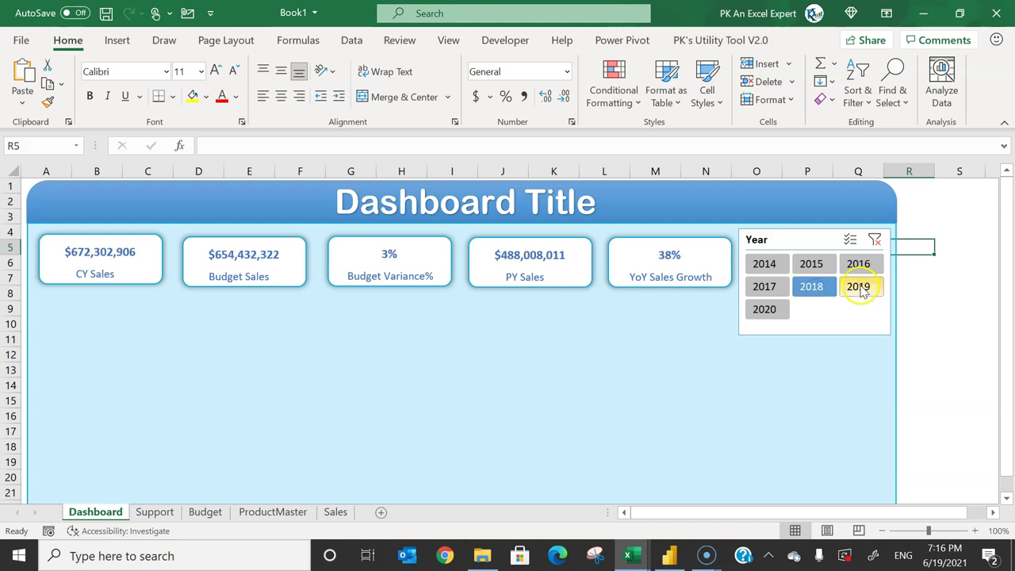
click(861, 290)
click(764, 286)
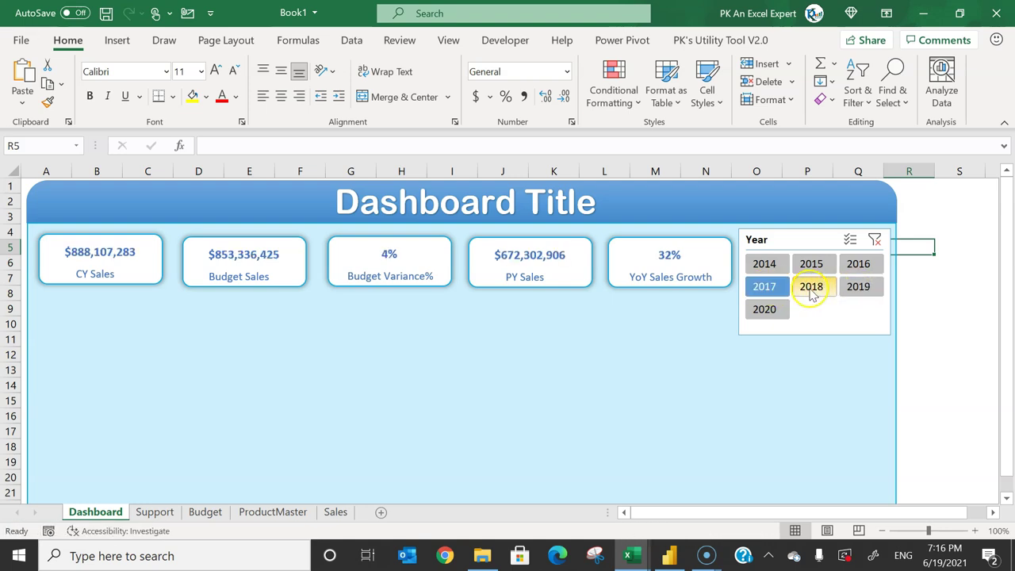
click(765, 311)
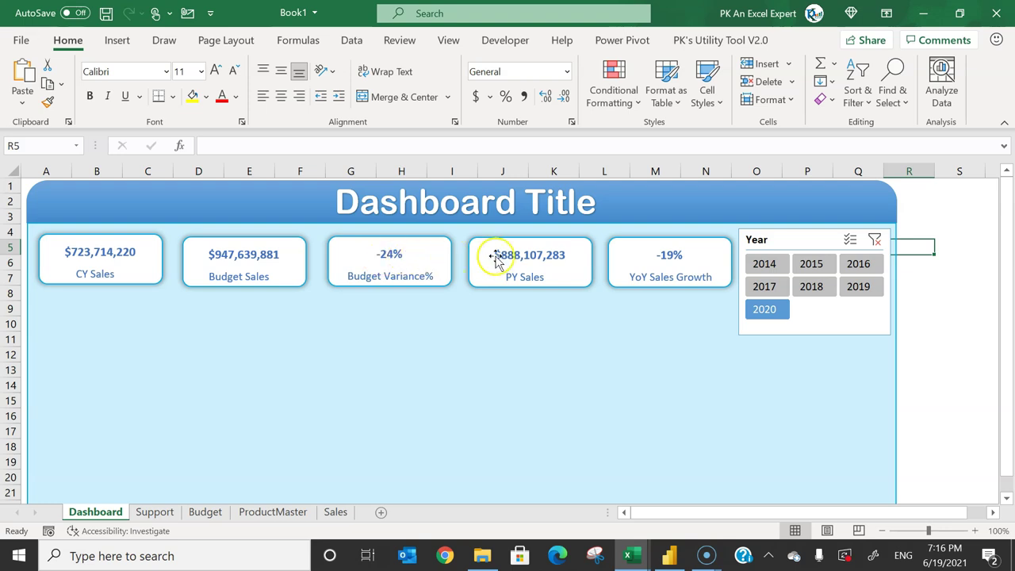
click(420, 258)
click(666, 260)
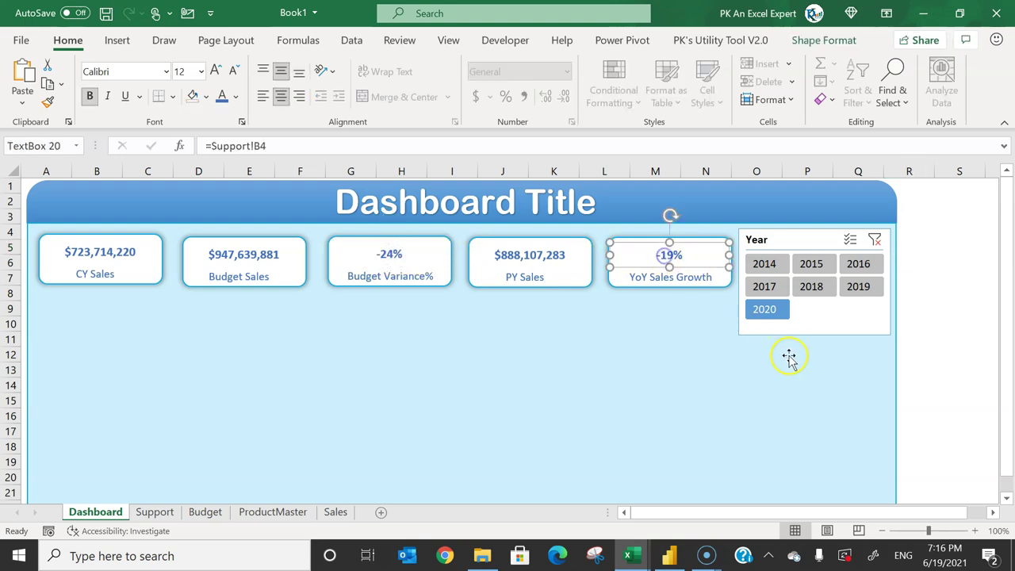
click(950, 295)
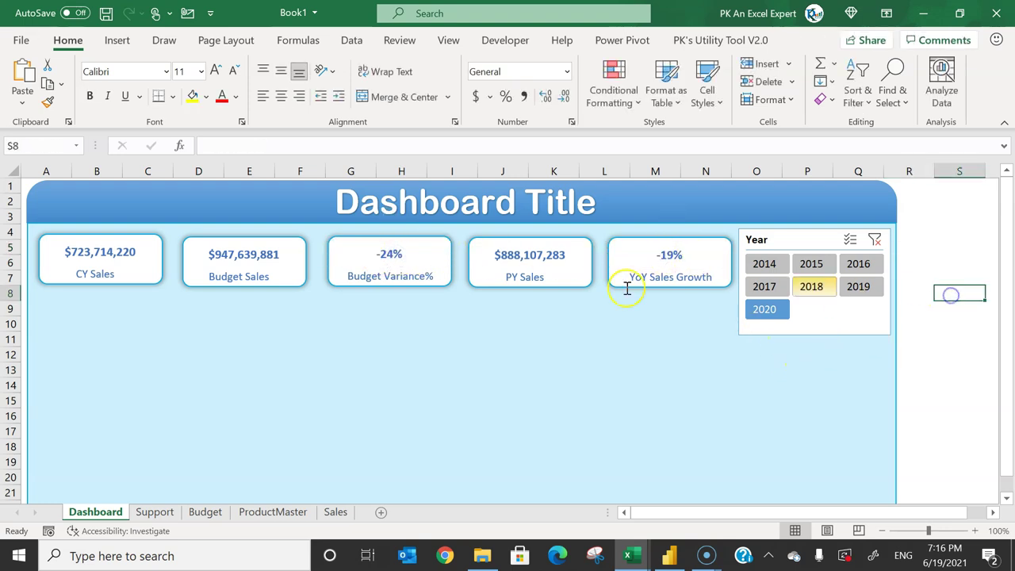
click(391, 259)
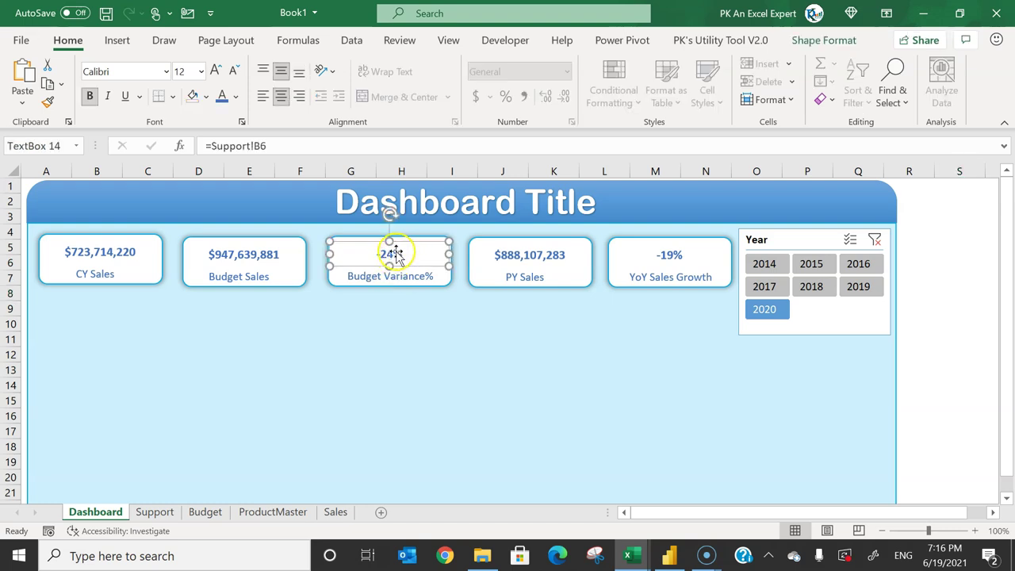
click(920, 308)
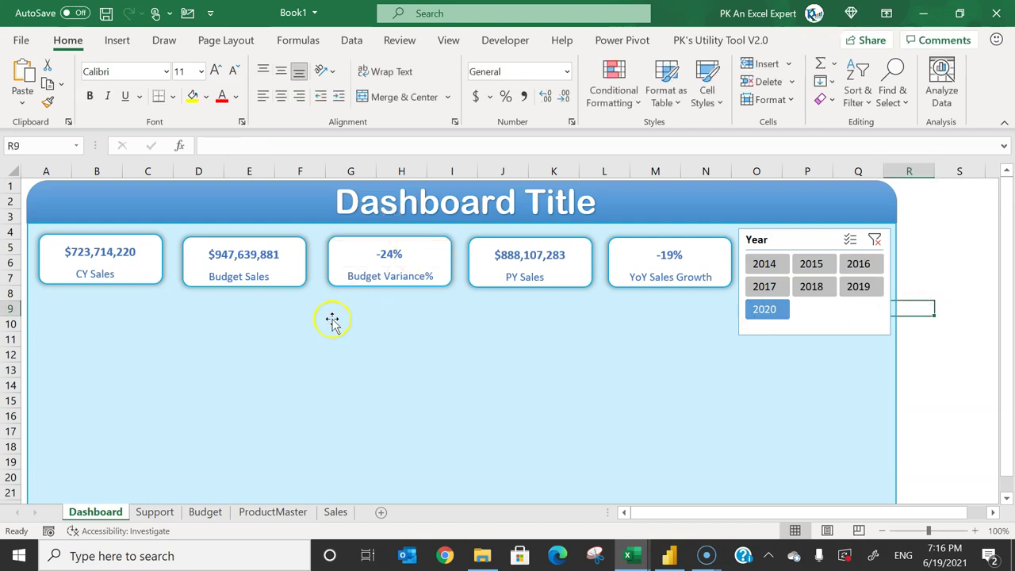
- Insert two blank columns at column D of the Support sheet, before the monthly sales pivot table
click(156, 514)
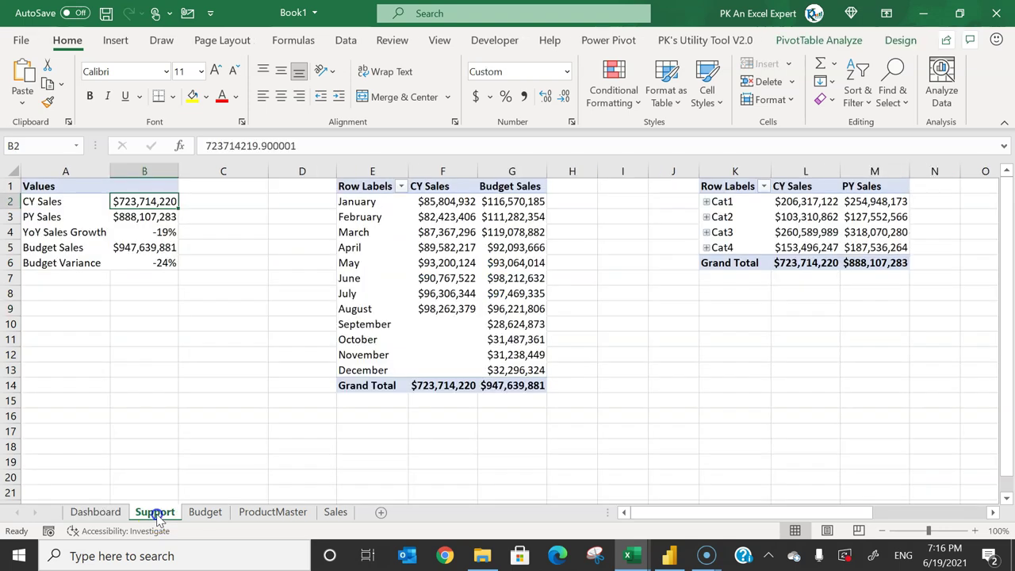
click(655, 325)
click(314, 168)
right_click(314, 168)
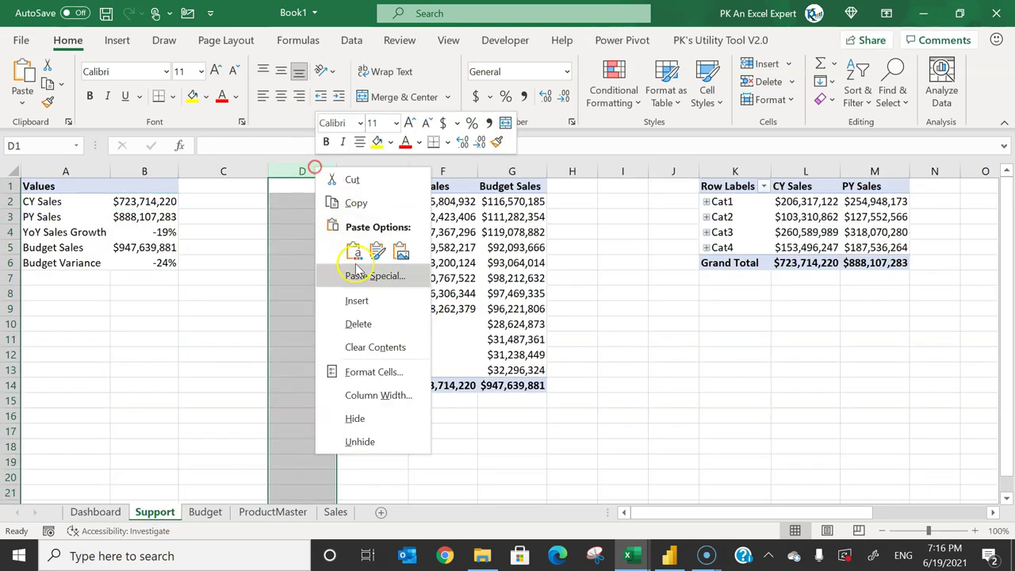
click(355, 301)
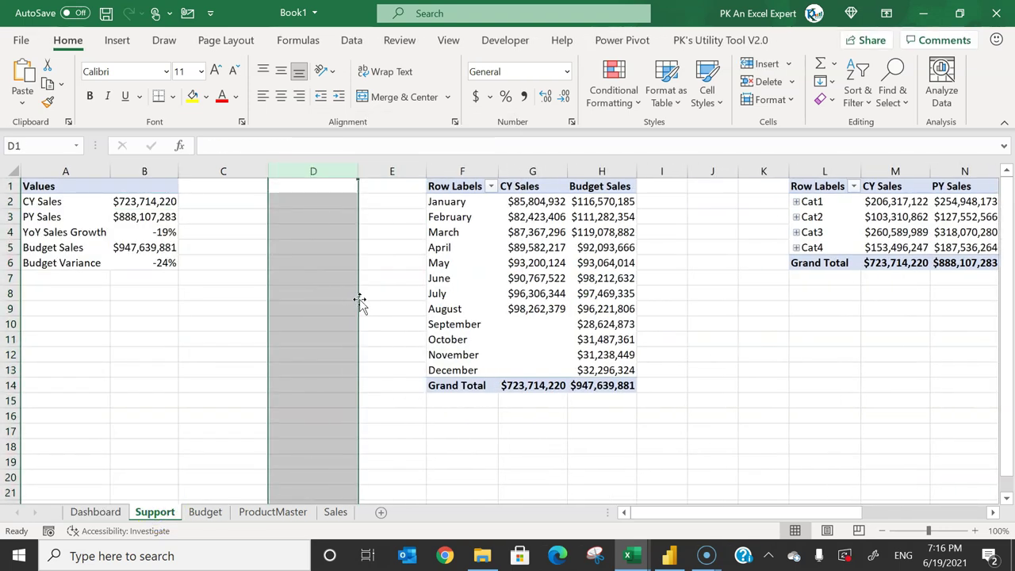
key(F4)
- Enter the helper column headers Red in C1 and Green in D1 of the Support sheet
key(Down)
key(Up)
key(Left)
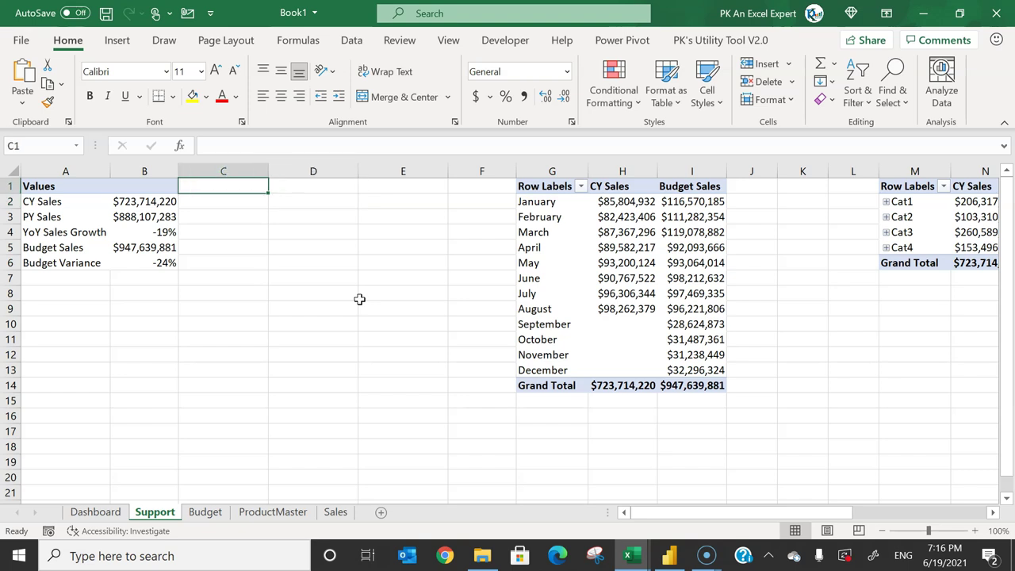
text(Red)
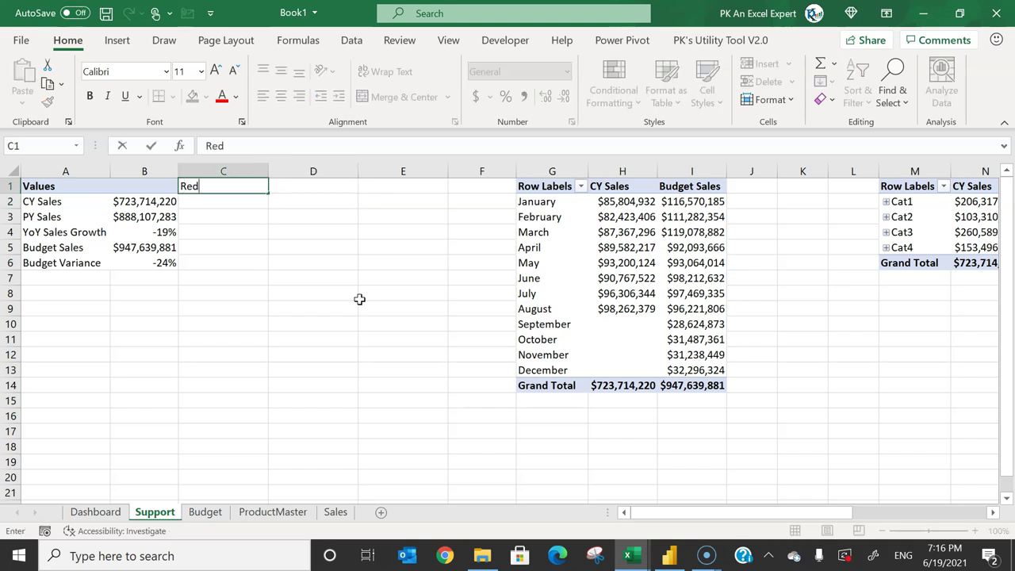
key(Tab)
text(G)
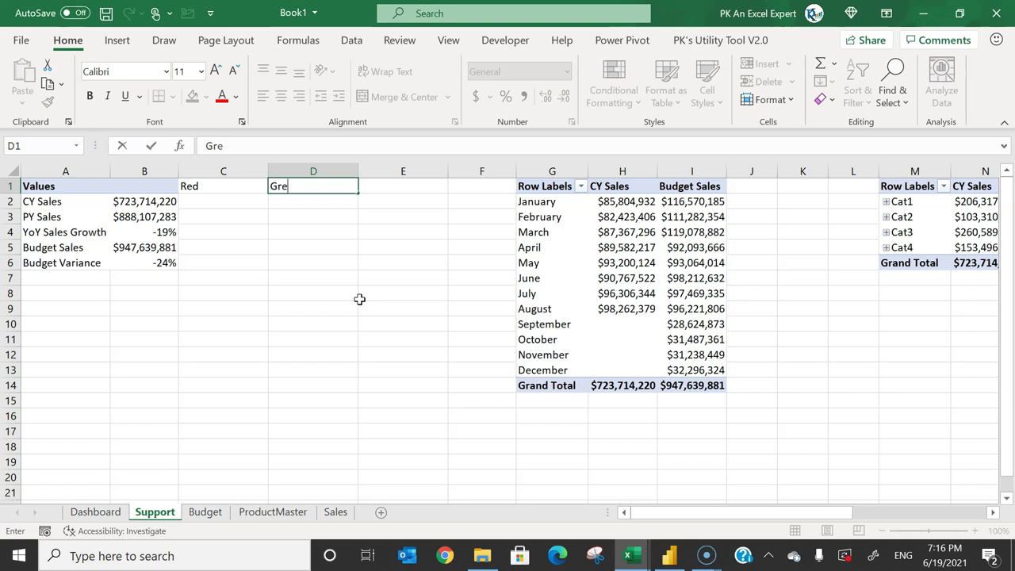
key(Return)
- In C4, enter the formula =IF(B4<0,B4,"") for the YoY Sales Growth row
key(Up)
key(Down)
key(Down)
key(Down)
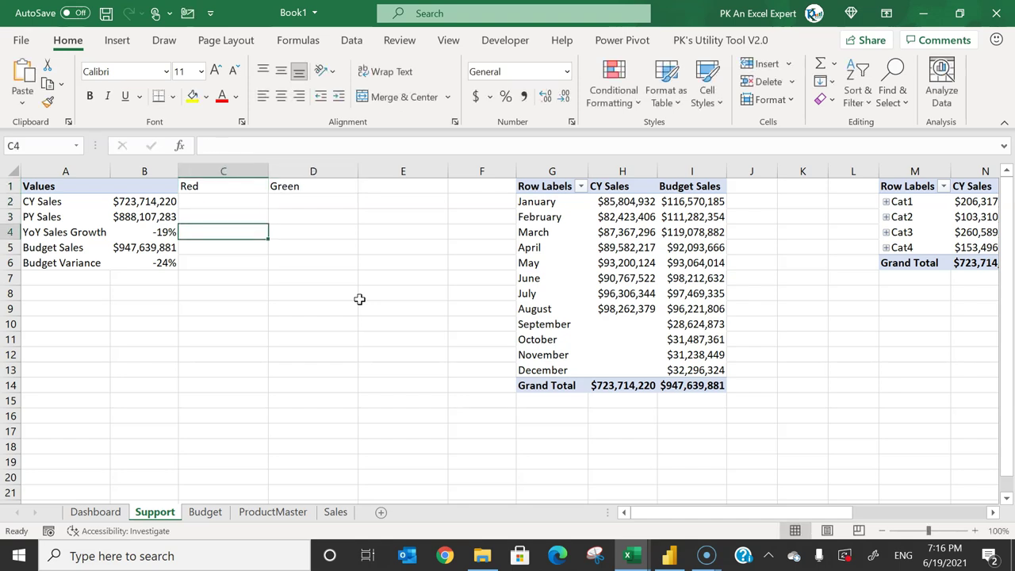
text(=if)
key(Tab)
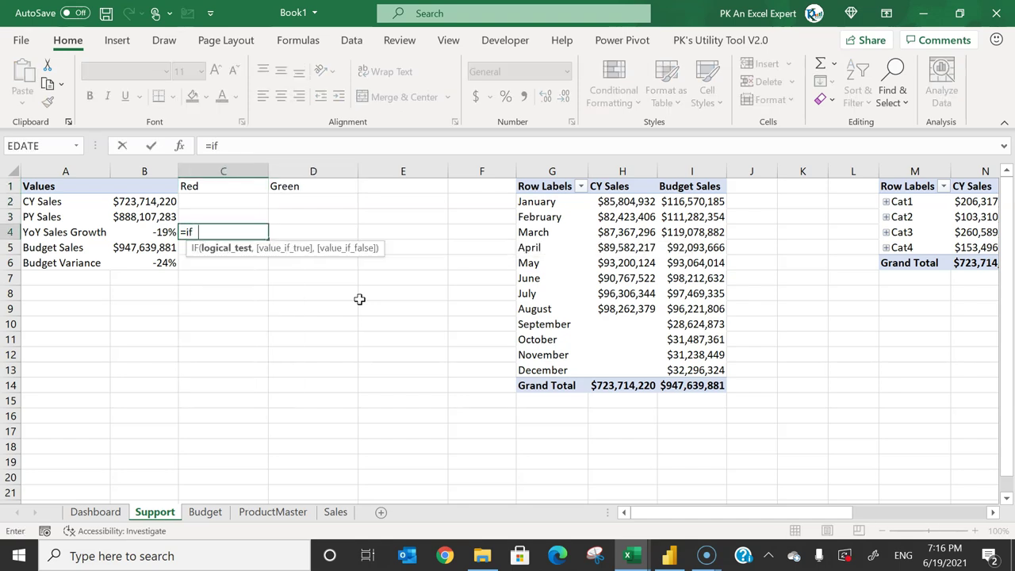
key(Left)
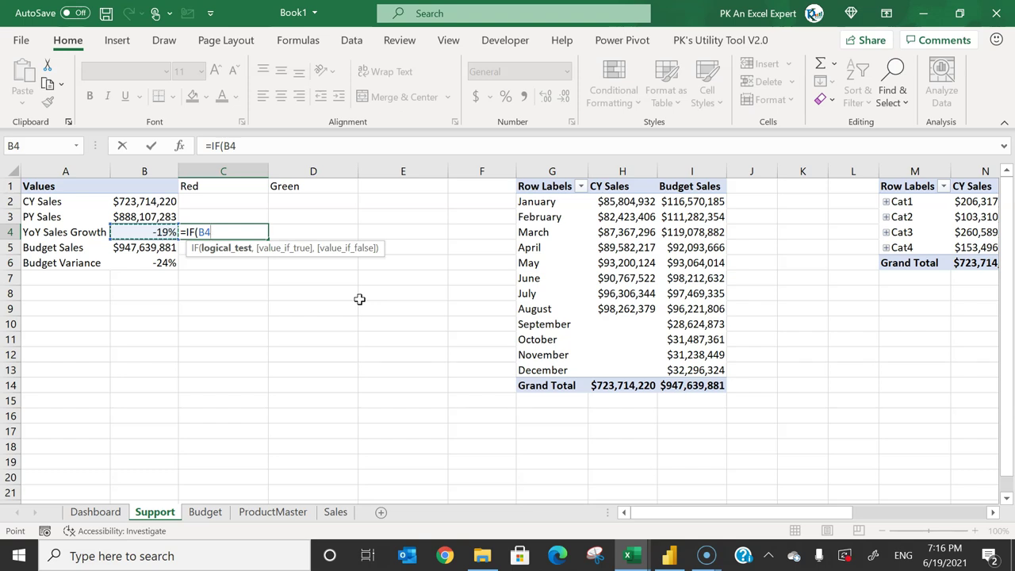
text(<0,)
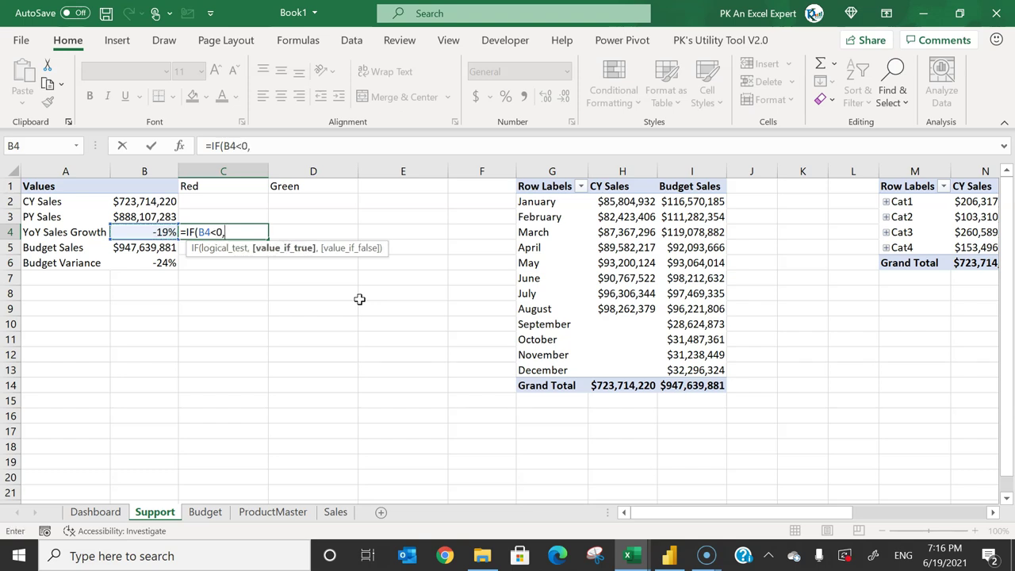
key(Left)
text(,")
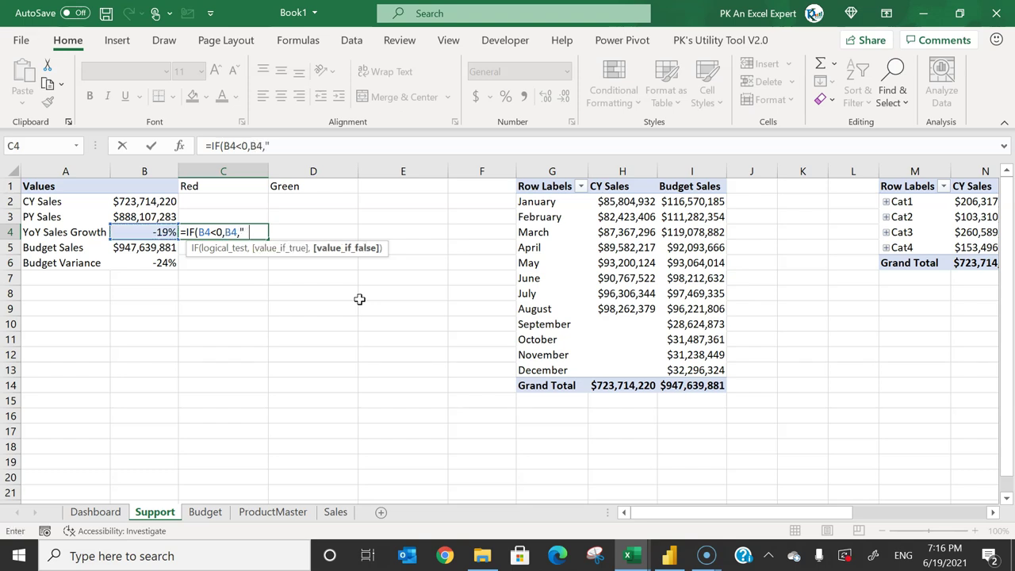
text("))
key(ctrl+Return)
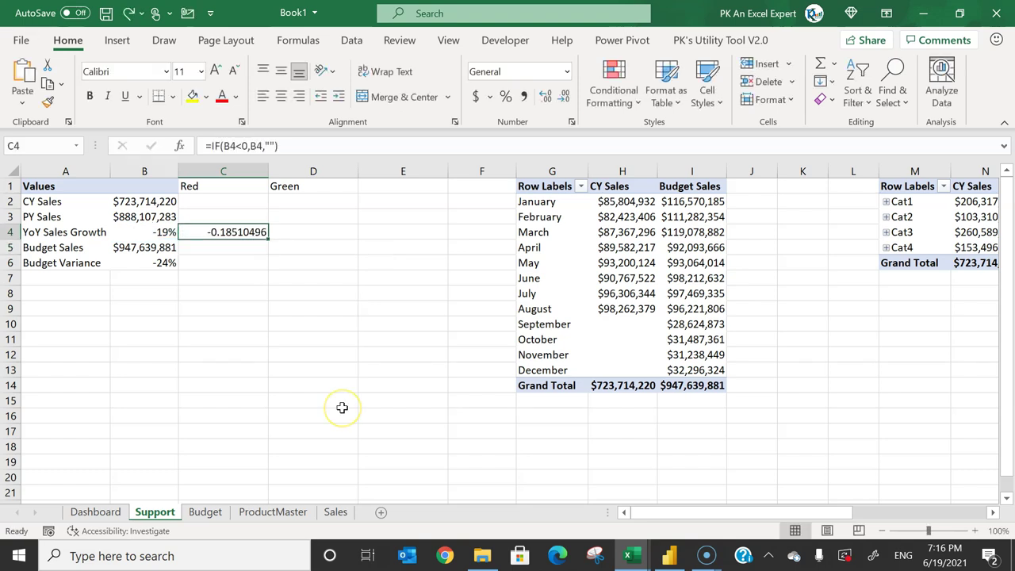
- In D4, enter the formula =IF(B4>=0,B4,"") for the YoY Sales Growth row
key(Right)
text(=if)
key(Tab)
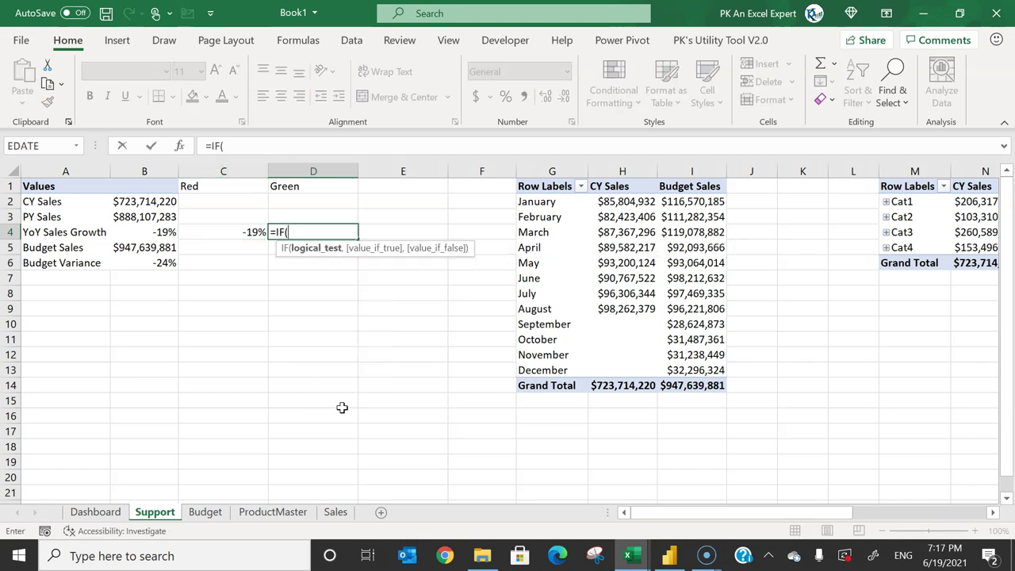
key(Left)
key(Left)
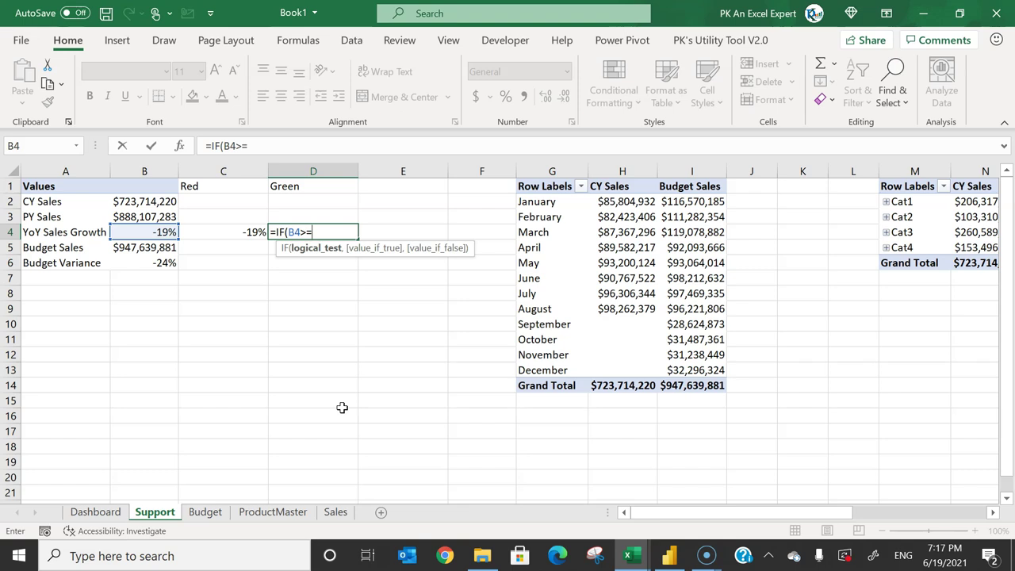
text(,)
key(Left)
key(Left)
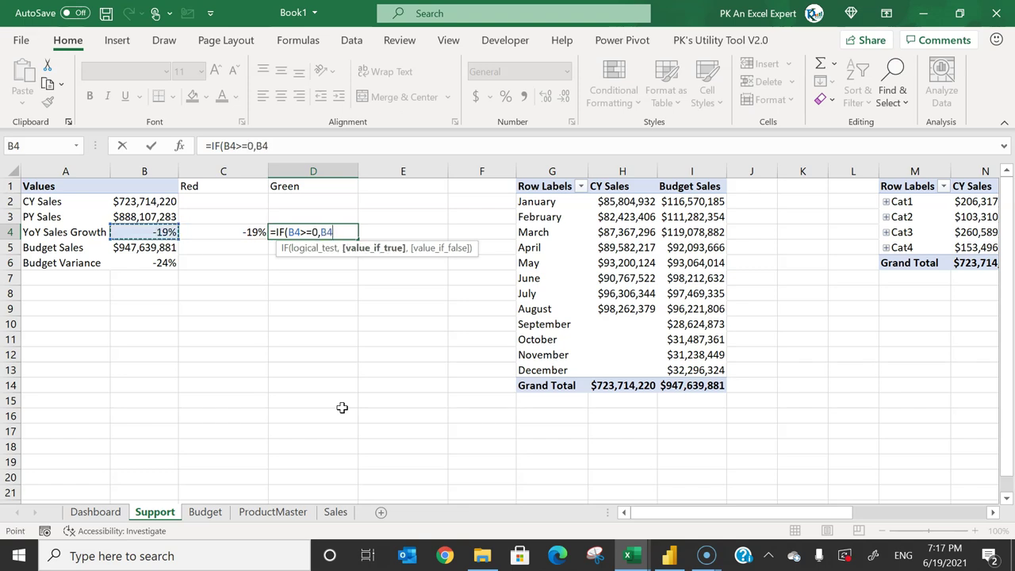
text(,"")
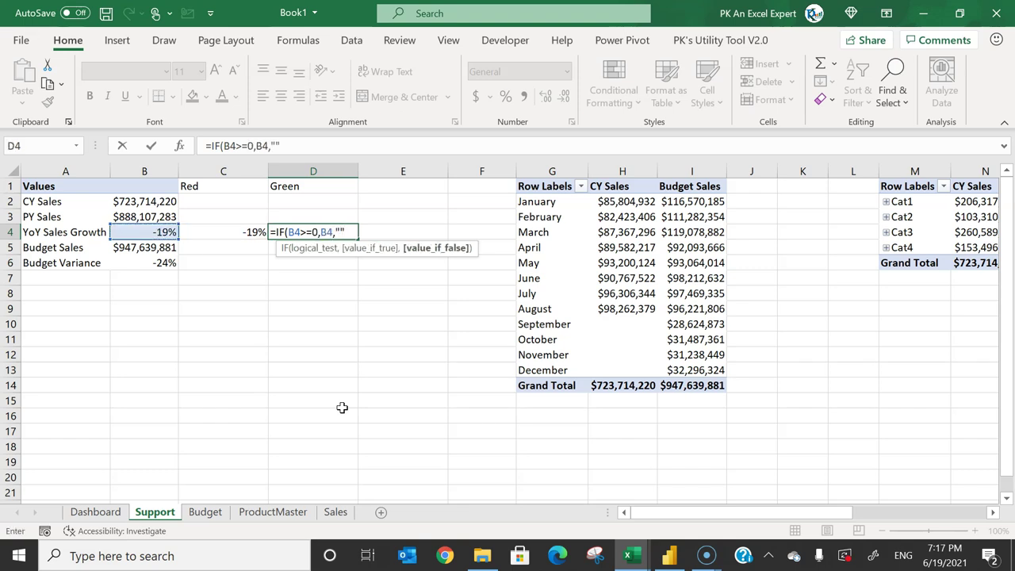
text())
key(ctrl+Return)
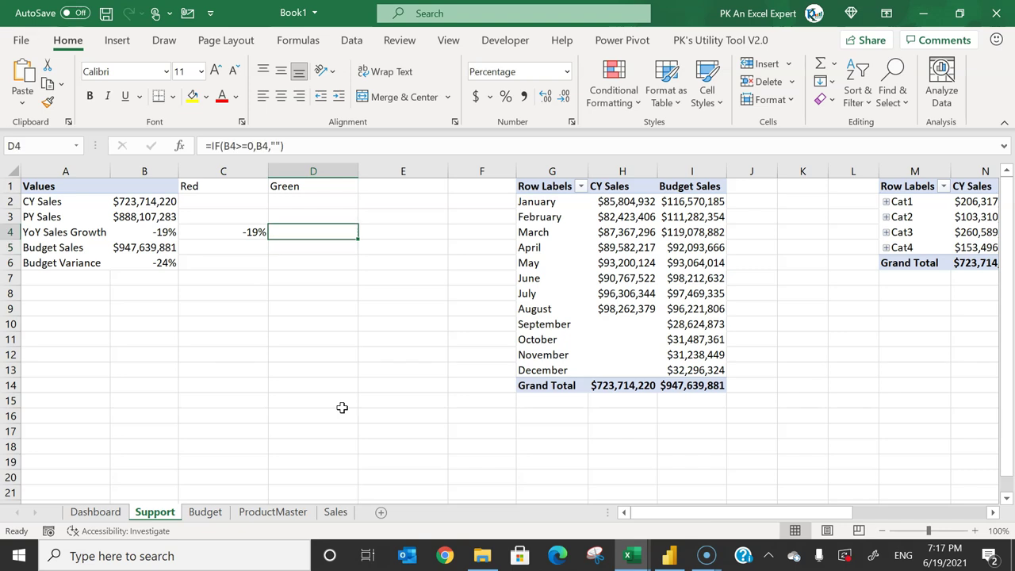
- Copy the Red and Green formulas from C4:D4 to the Budget Variance row at C6:D6
key(shift+Left)
key(ctrl+c)
key(Down)
key(Down)
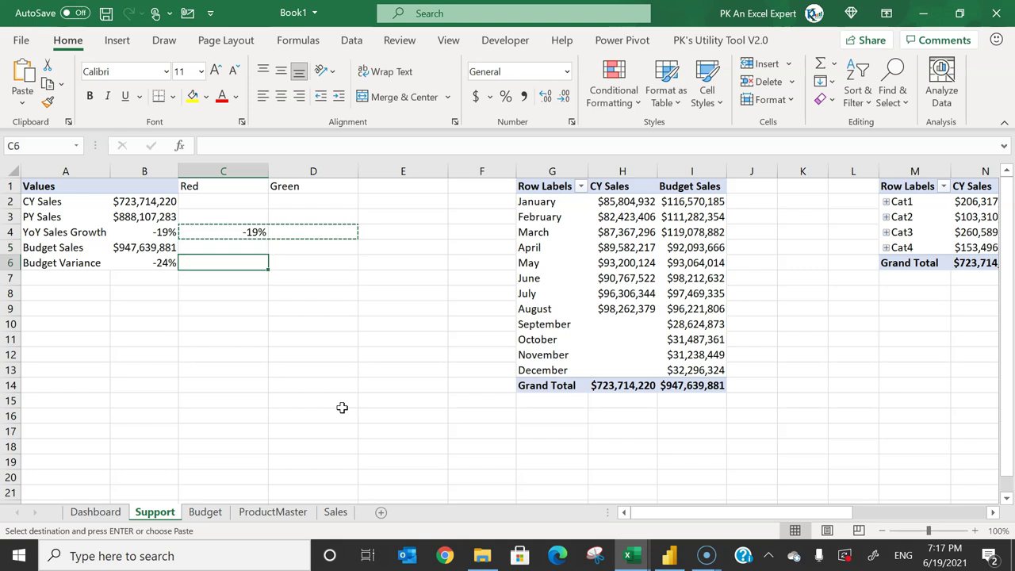
key(Return)
key(Up)
key(Up)
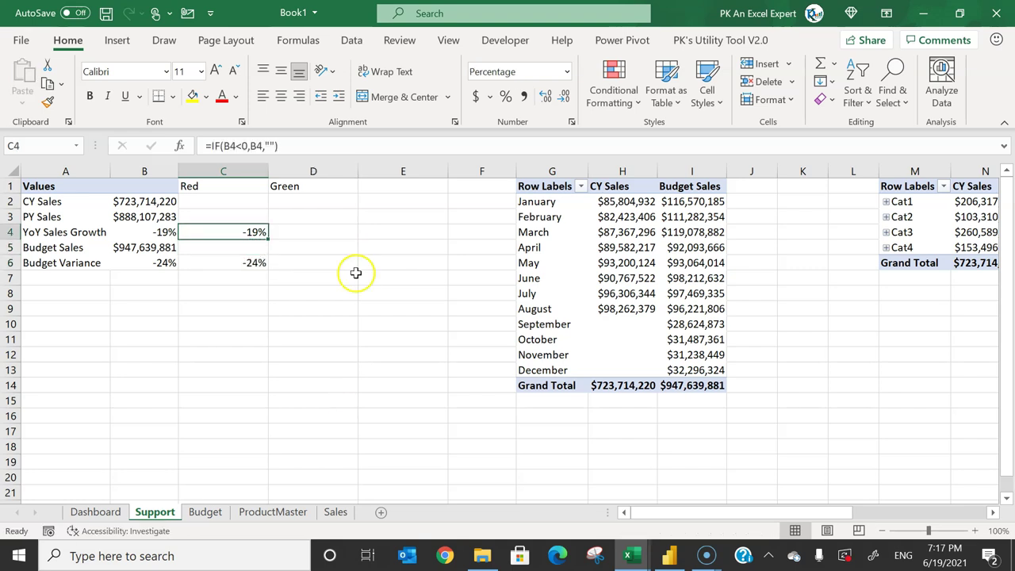
- On the Dashboard sheet, duplicate the value text boxes of the Budget Variance% and YoY Sales Growth cards and place the copies below their cards
click(97, 512)
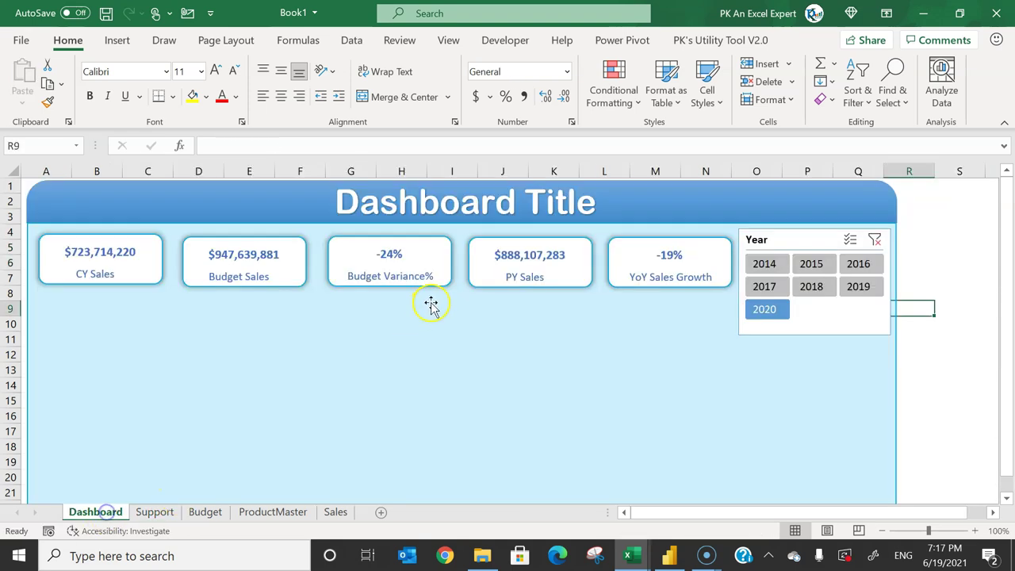
click(394, 262)
shift+click(670, 258)
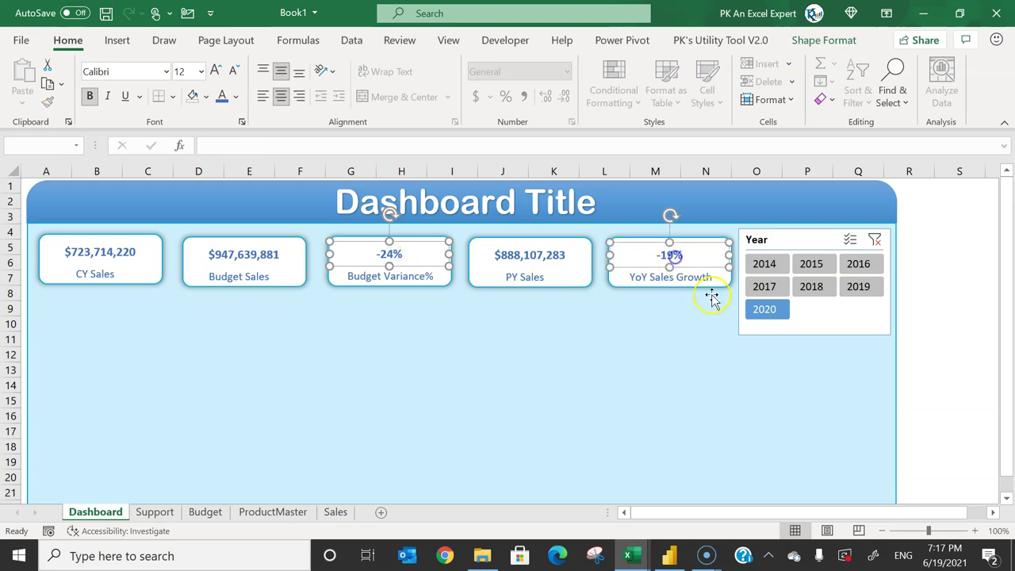
key(ctrl+d)
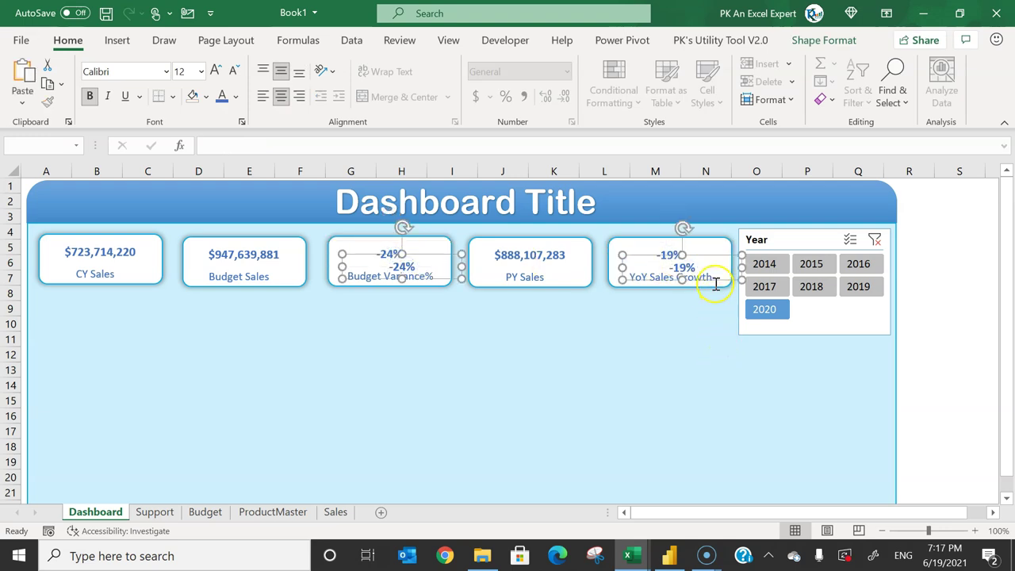
drag(721, 283, 708, 341)
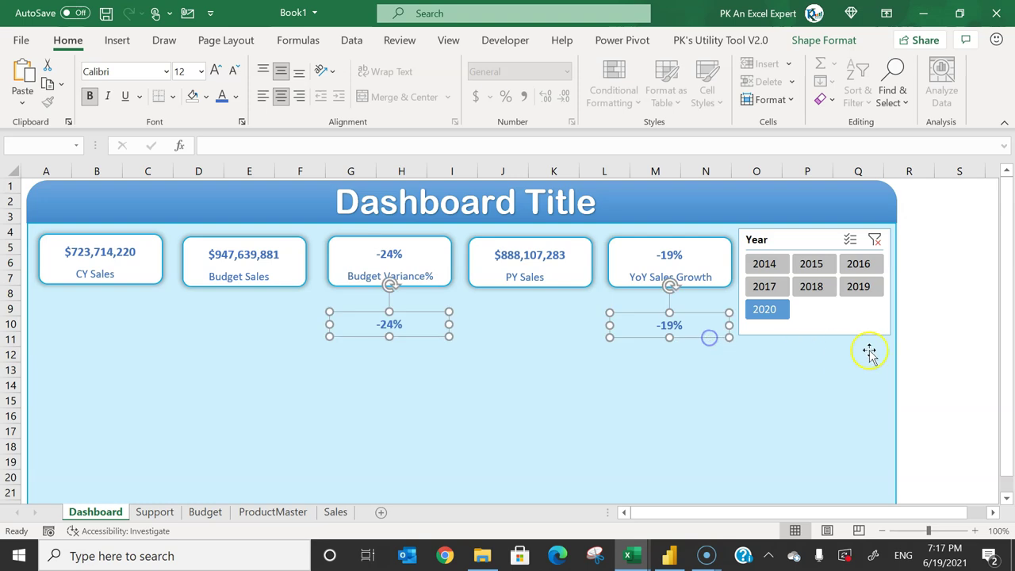
key(Escape)
- Link the value text box of the Budget Variance% card to cell C4 of the Support sheet
click(392, 259)
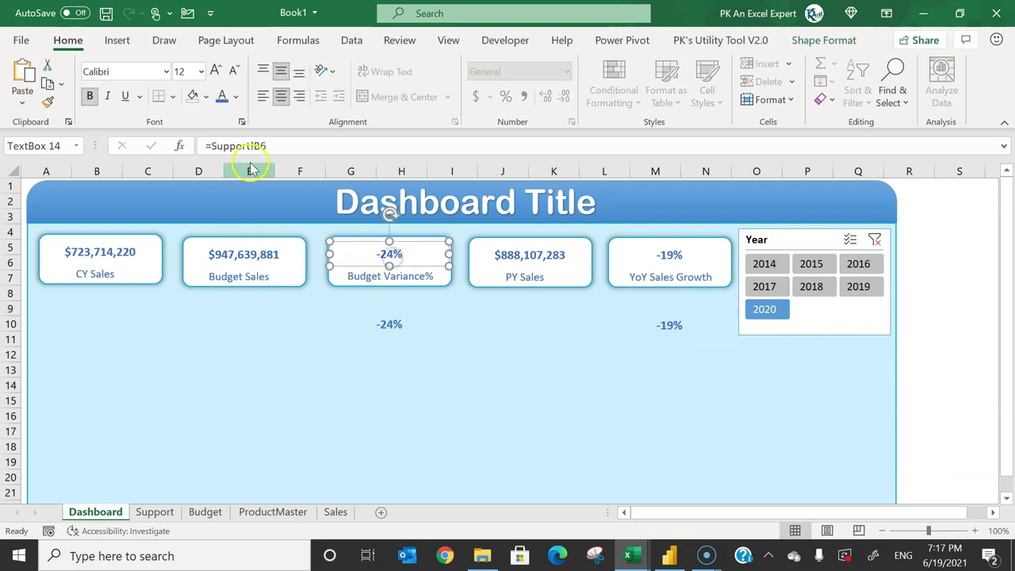
drag(283, 145, 126, 145)
text(=)
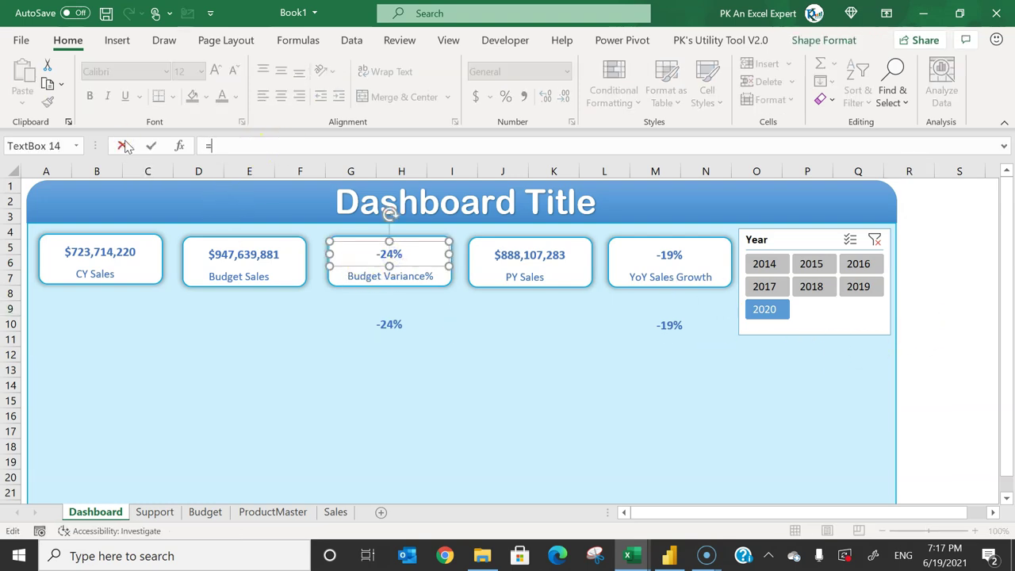
click(159, 512)
click(249, 232)
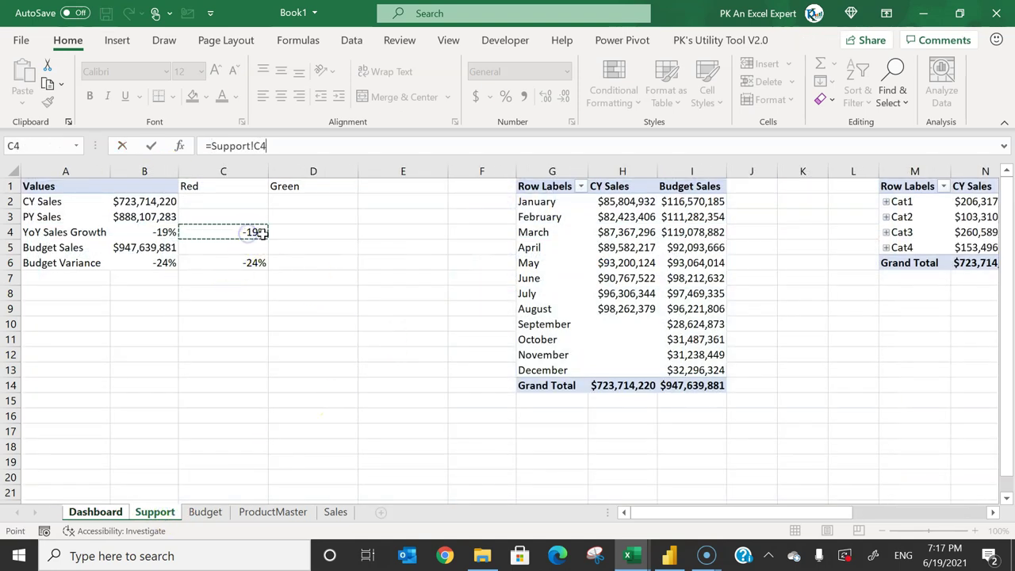
key(Return)
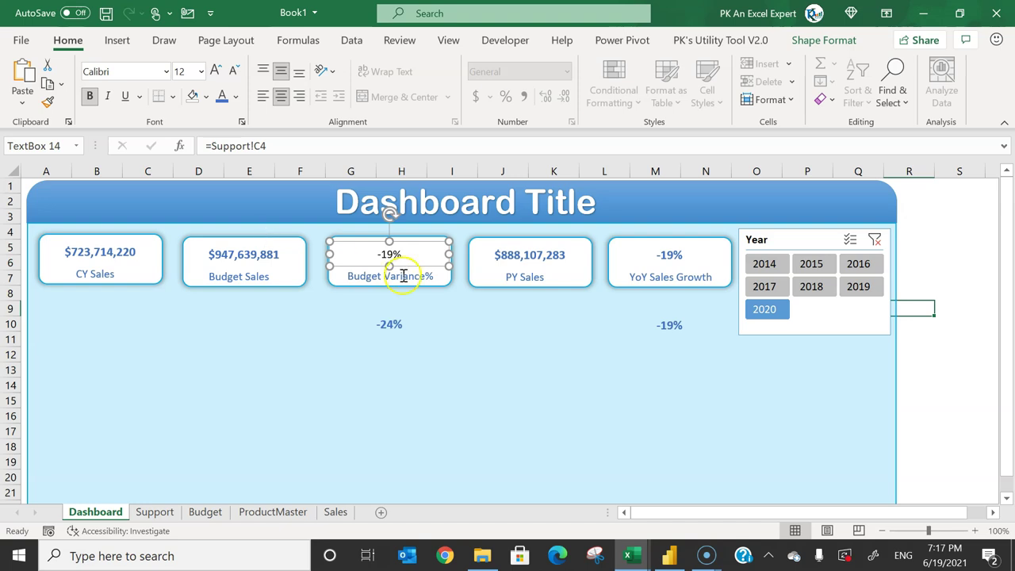
- Link the value text box of the YoY Sales Growth card to cell C4 of the Support sheet
click(670, 255)
drag(310, 143, 137, 133)
text(=)
click(159, 508)
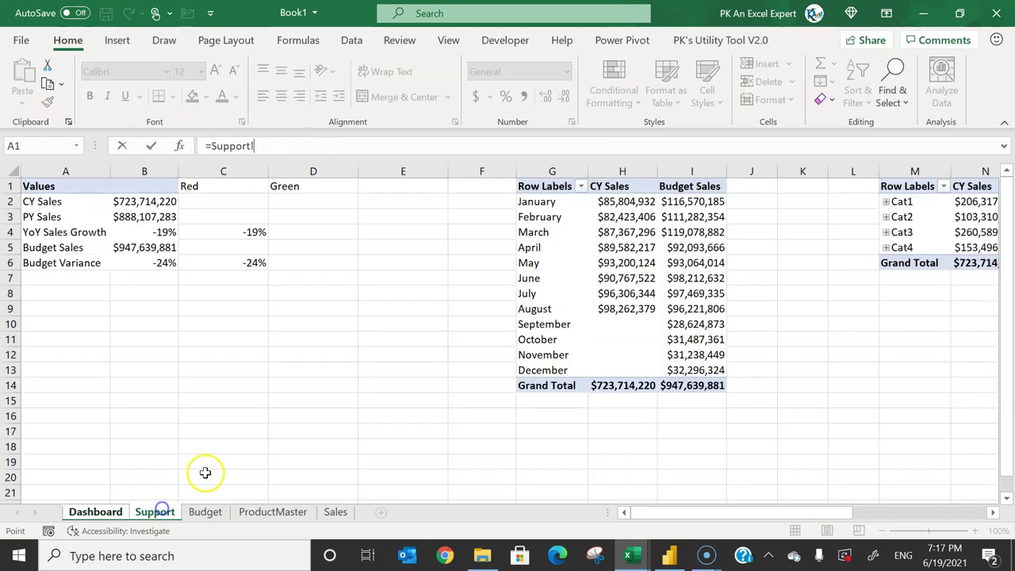
click(249, 231)
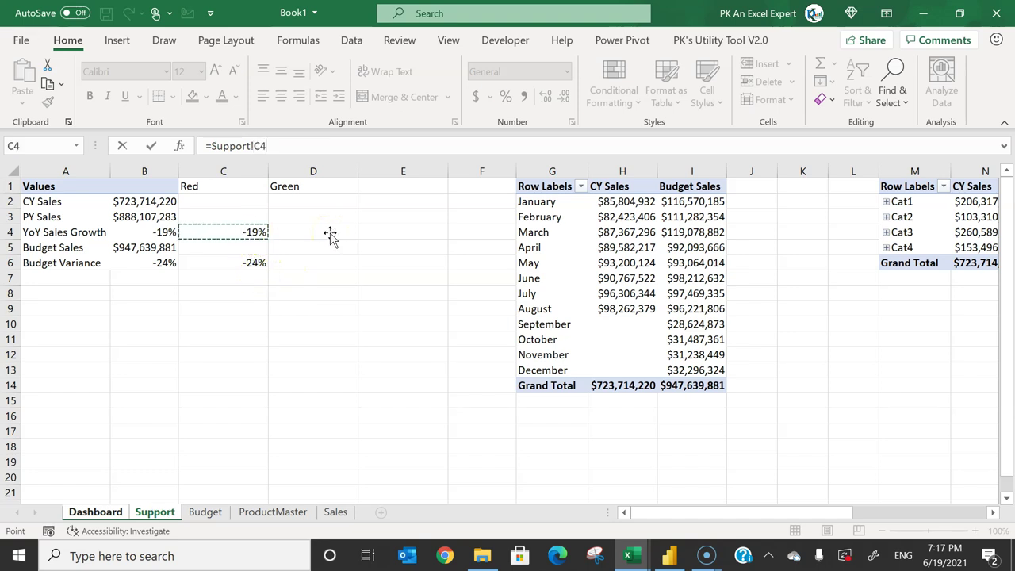
key(Return)
- Change the link of the Budget Variance% card's value text box to Support cell C6
click(389, 257)
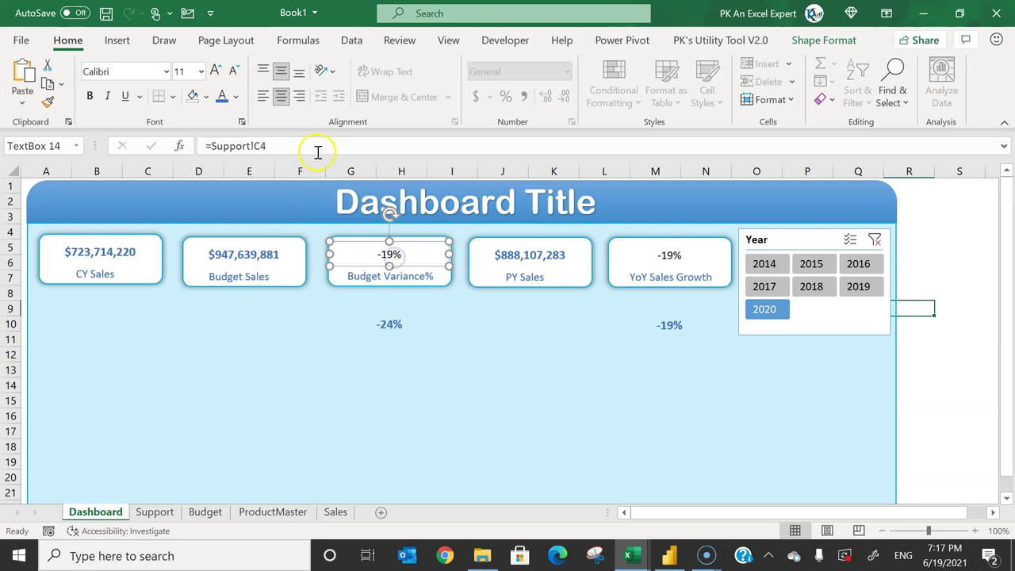
click(260, 146)
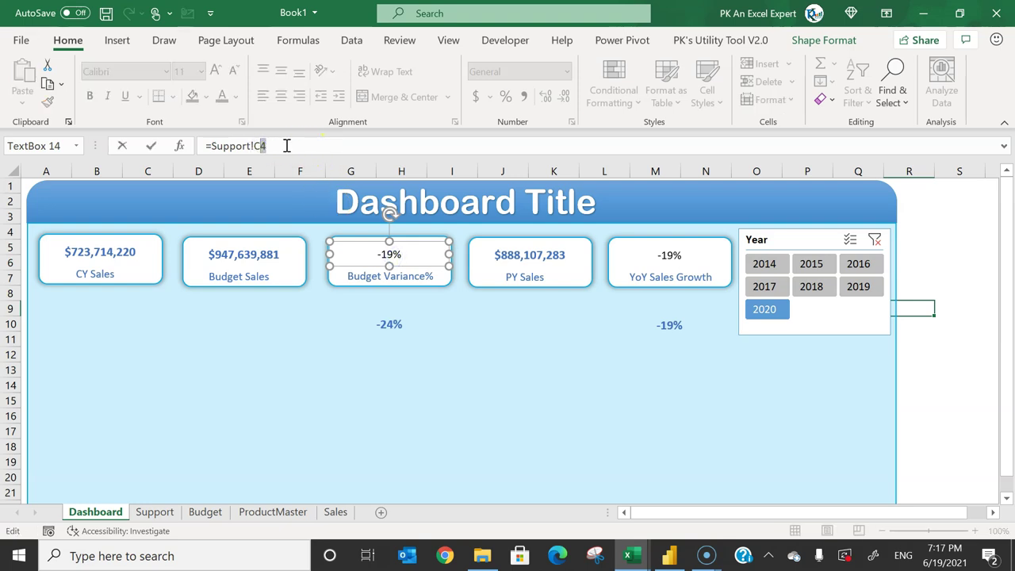
text(6)
key(Return)
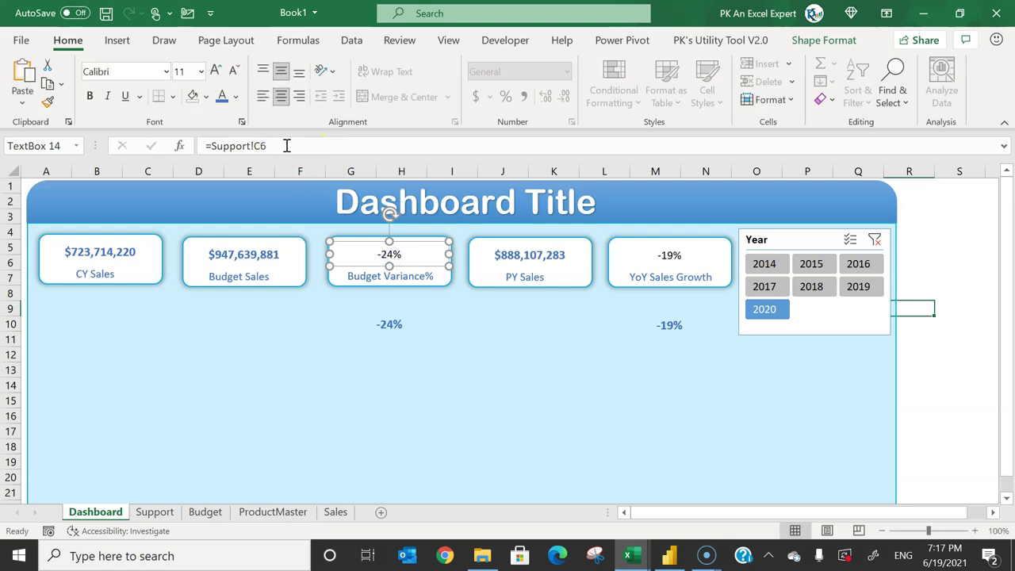
click(674, 260)
click(410, 253)
- Link the duplicated text box below the Budget Variance% card to cell D6 of the Support sheet
click(412, 325)
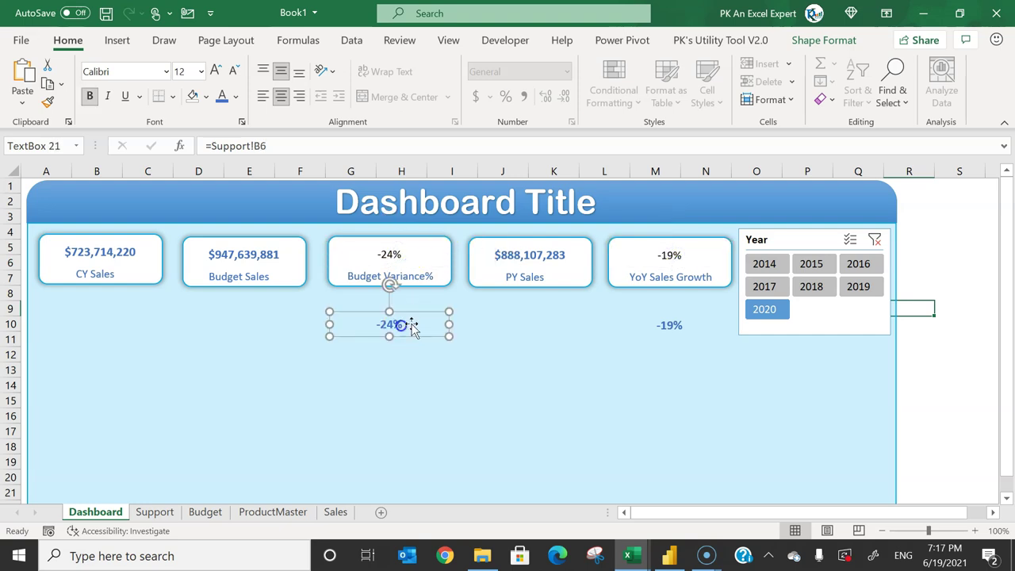
drag(304, 148, 179, 141)
text(=)
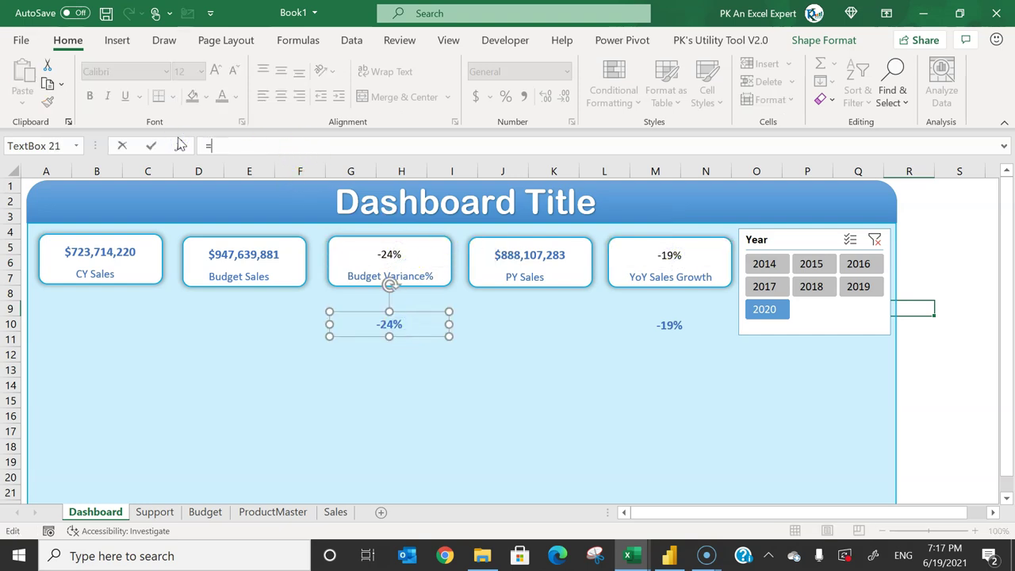
click(156, 512)
click(313, 264)
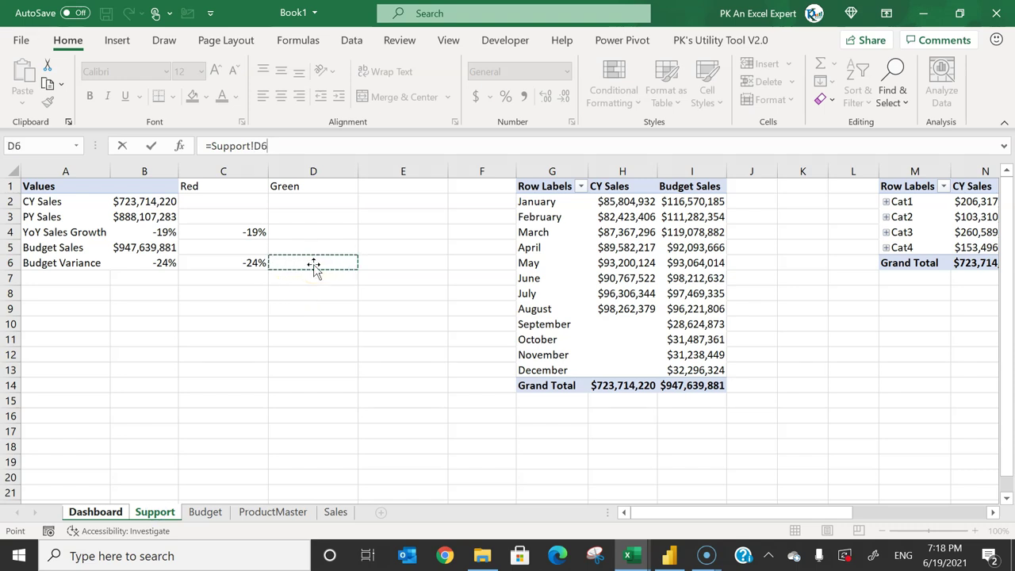
key(Return)
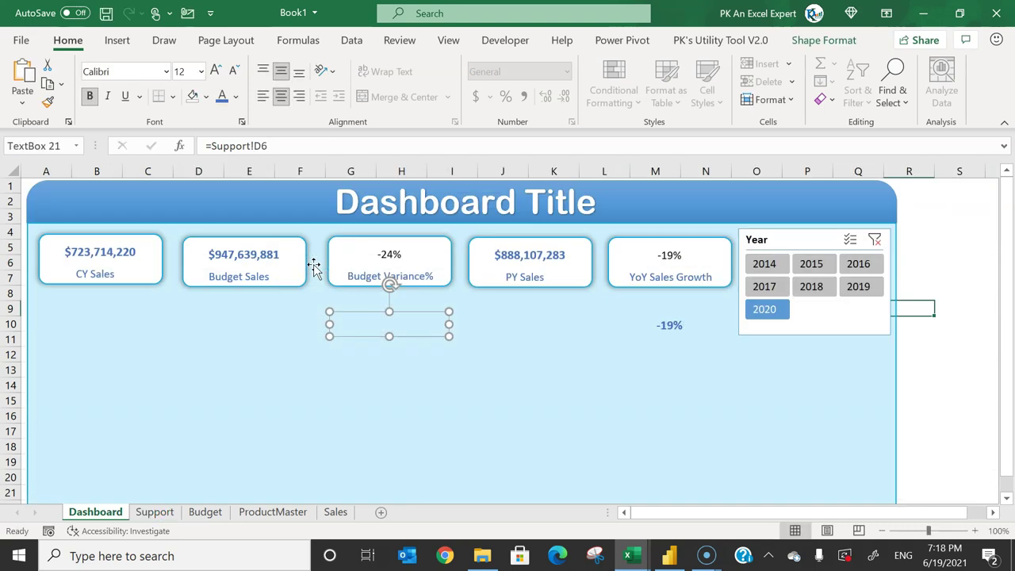
- Link the duplicated text box below the YoY Sales Growth card to cell D4 of the Support sheet
click(669, 325)
drag(333, 145, 204, 146)
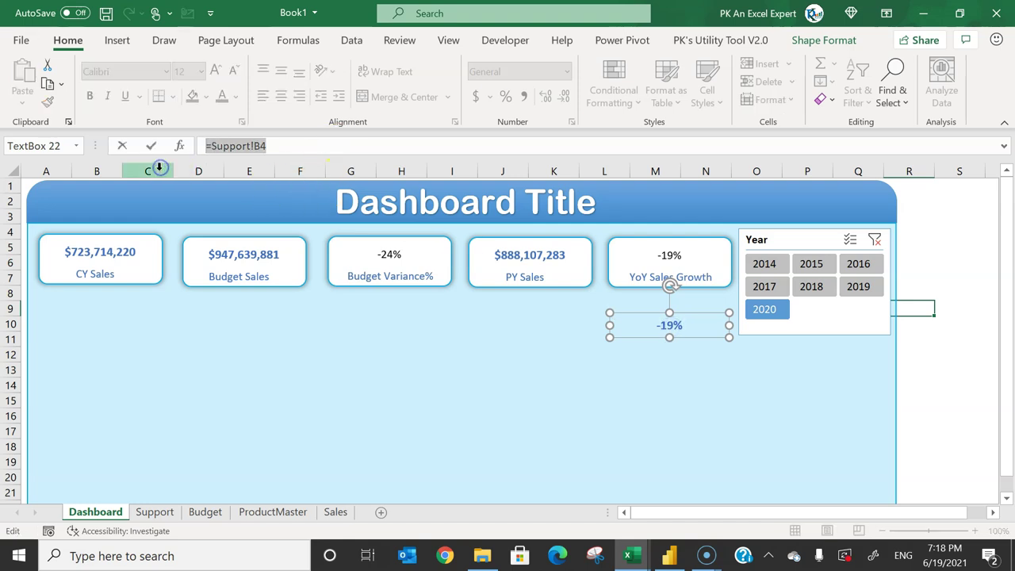
text(=)
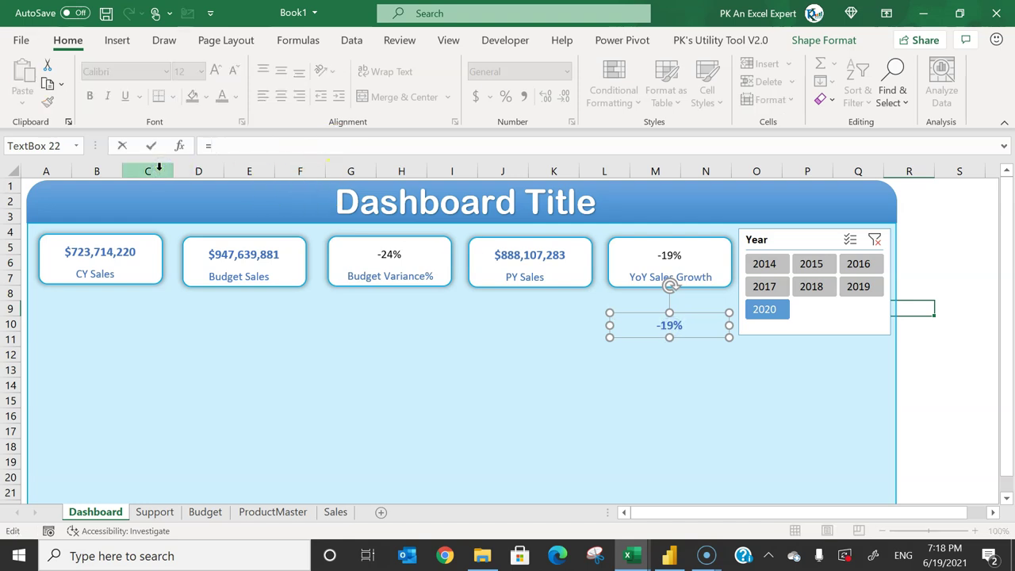
click(154, 512)
click(330, 229)
key(Return)
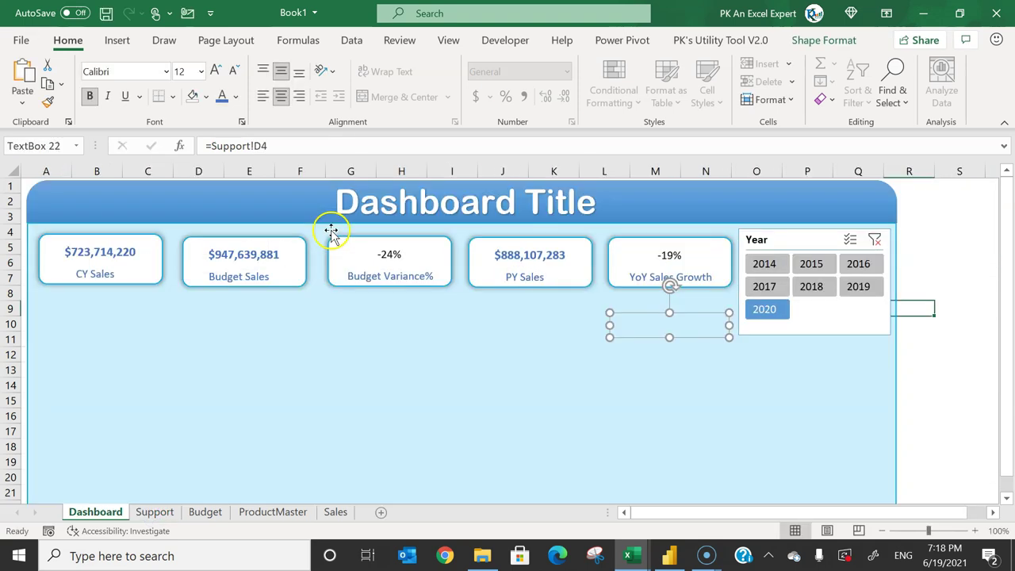
click(926, 353)
- Set the font color of the Budget Variance% and YoY Sales Growth value text boxes to red
click(649, 252)
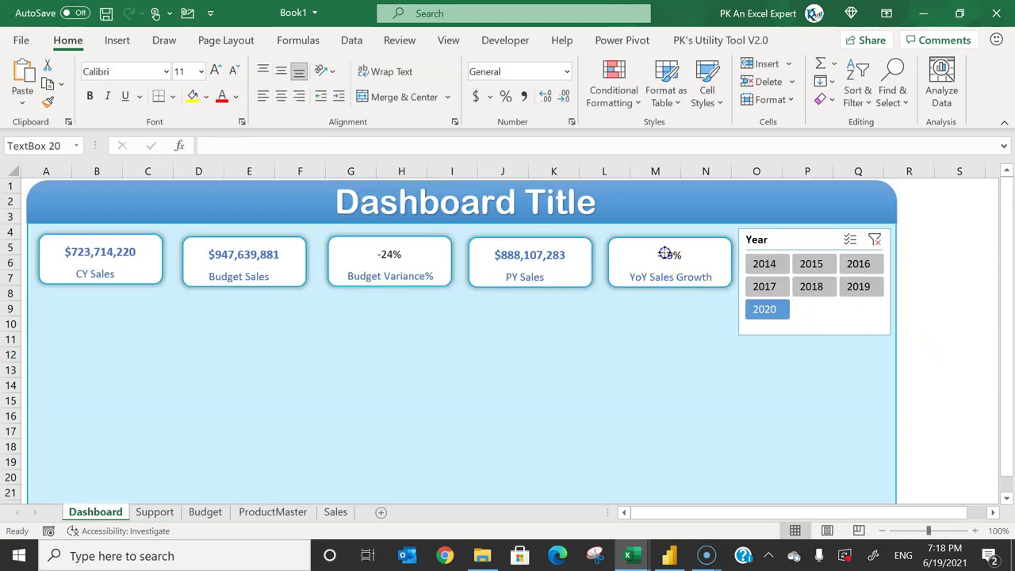
ctrl+click(389, 254)
key(Escape)
click(671, 256)
ctrl+click(389, 256)
click(235, 96)
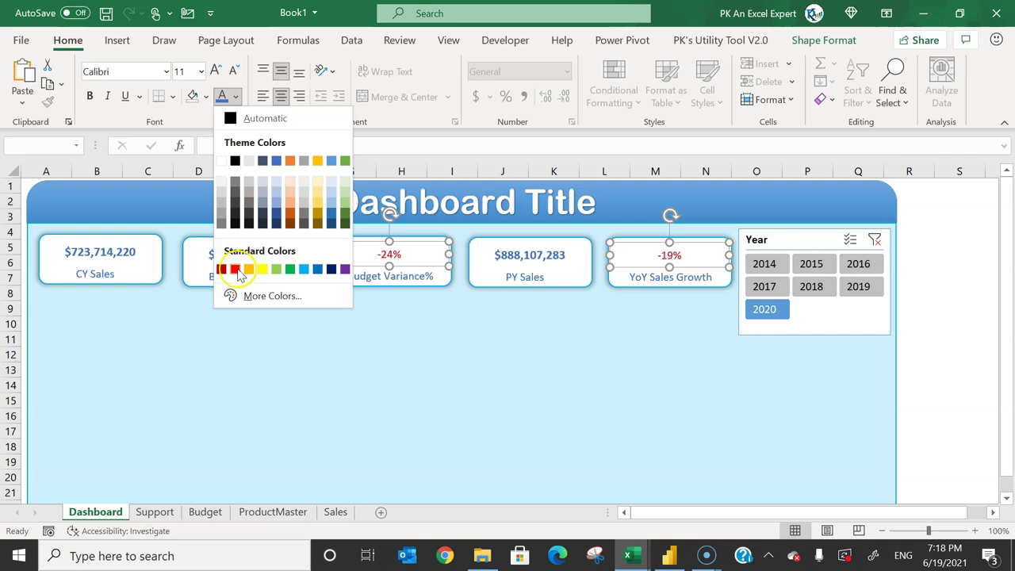
click(236, 269)
- Format both red value text boxes as bold, size 14, in the Arial Rounded MT font
click(89, 96)
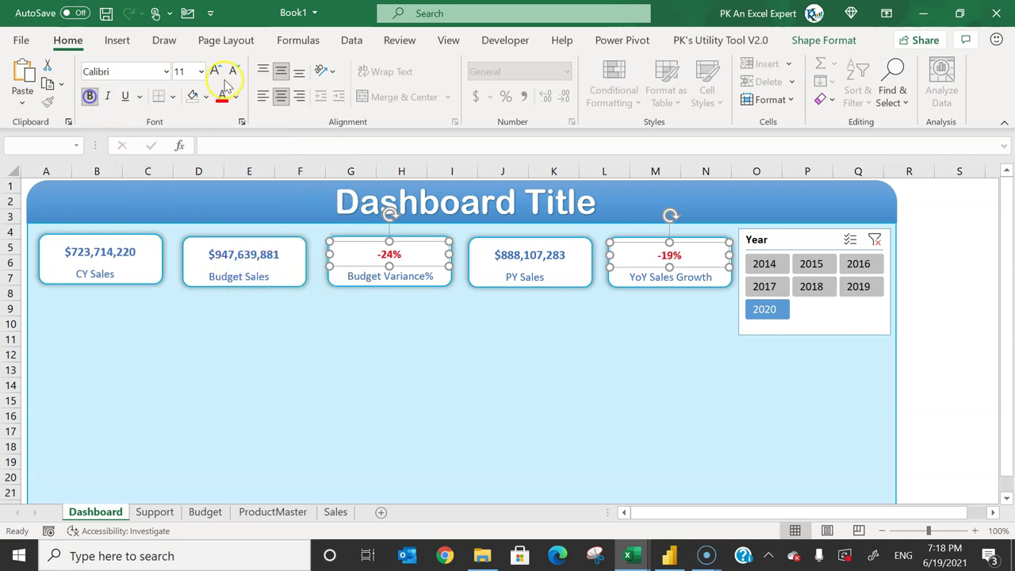
click(217, 71)
click(217, 71)
click(133, 70)
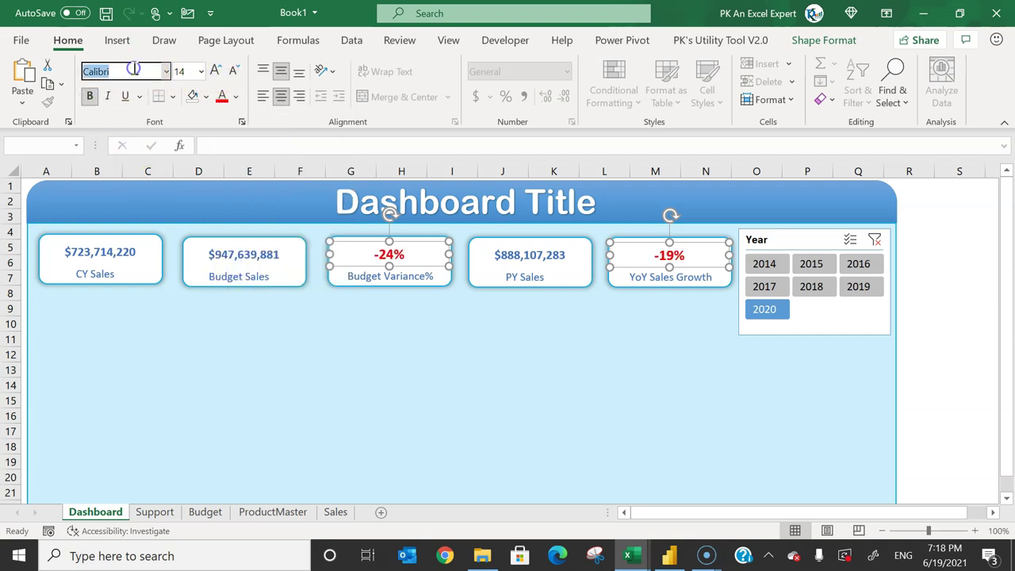
text(Arial Rounded MT)
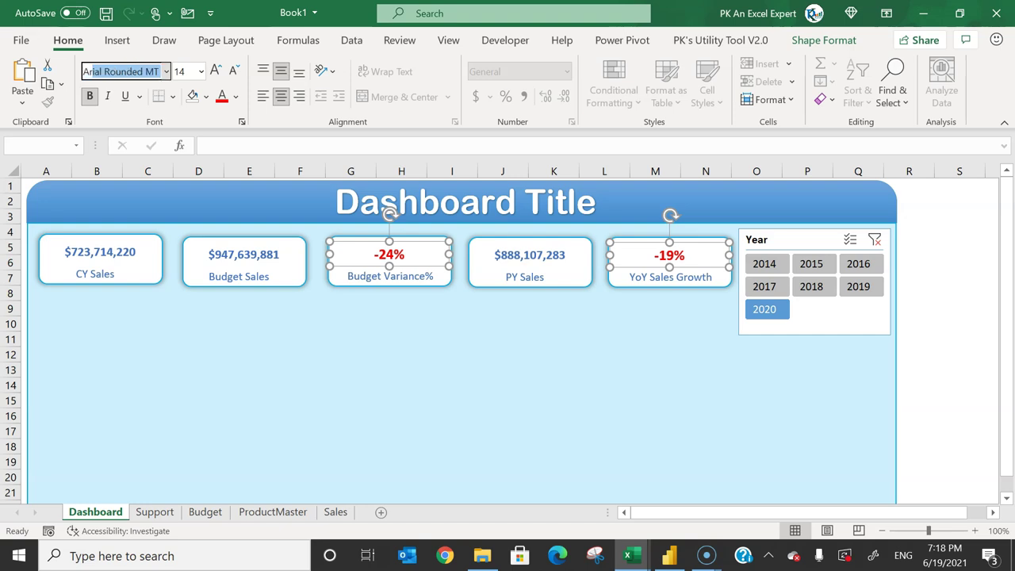
key(Return)
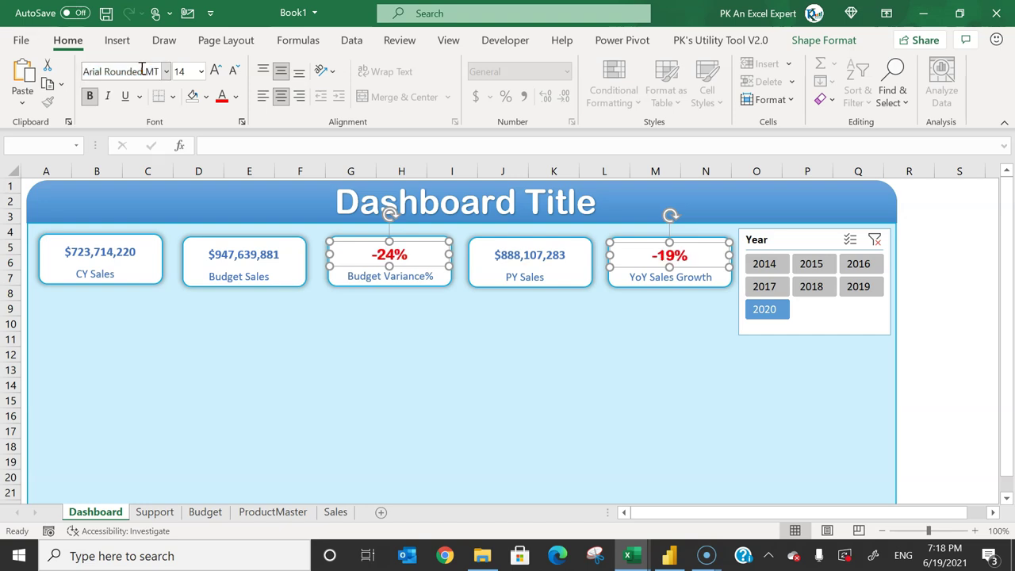
click(920, 277)
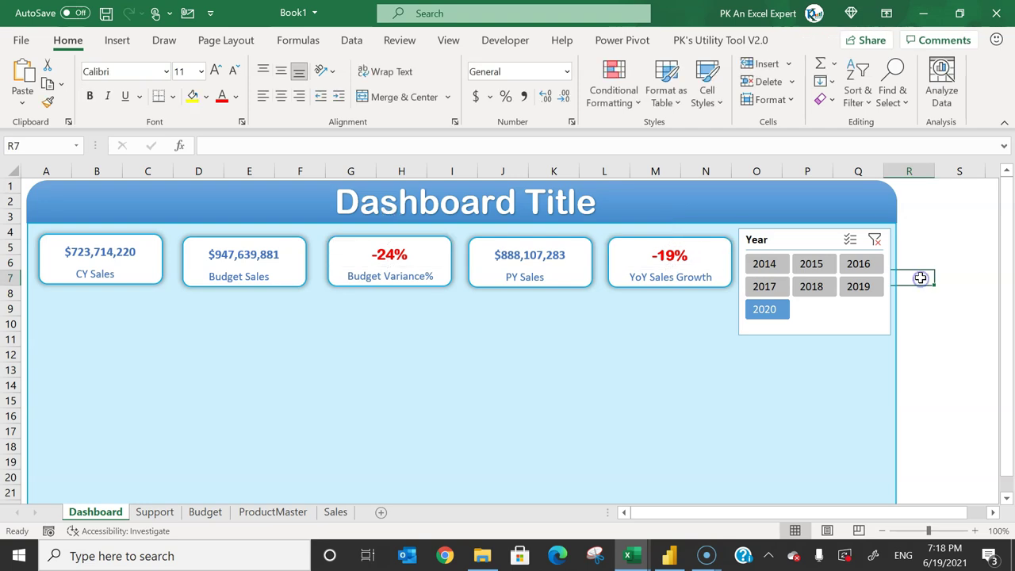
- Filter the dashboard to 2019 and check the Red and Green helper cells on the Support sheet
click(863, 291)
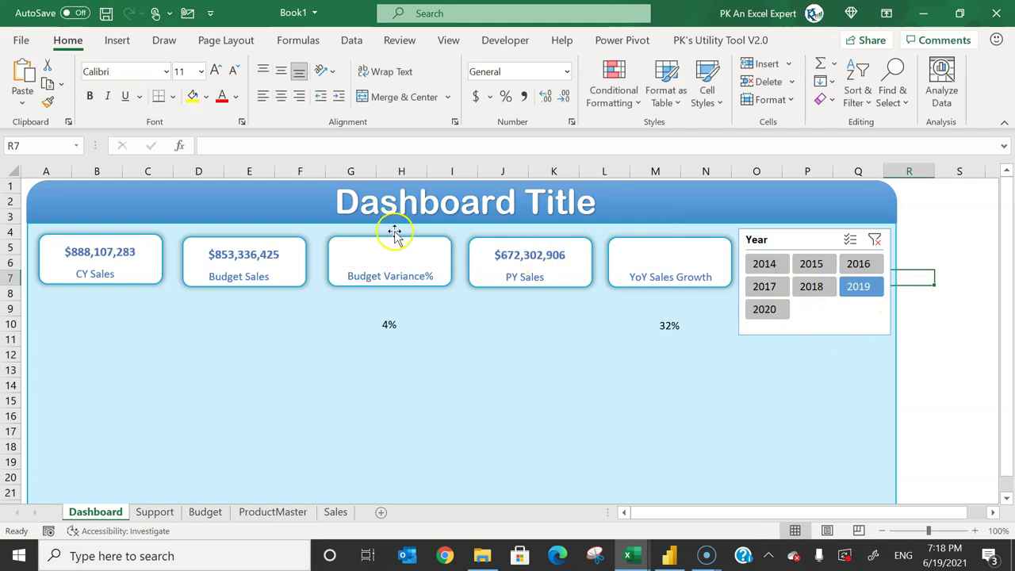
click(230, 491)
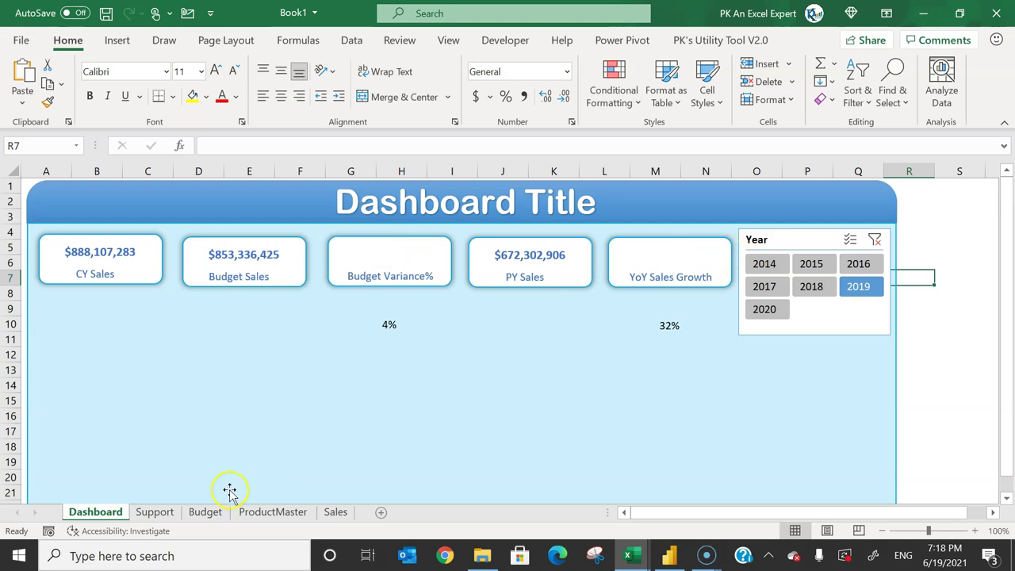
click(154, 511)
drag(235, 234, 233, 263)
drag(299, 237, 326, 264)
click(99, 512)
- Format the text box below the Budget Variance% card as light green, bold, size 14, in Arial Rounded MT
click(388, 326)
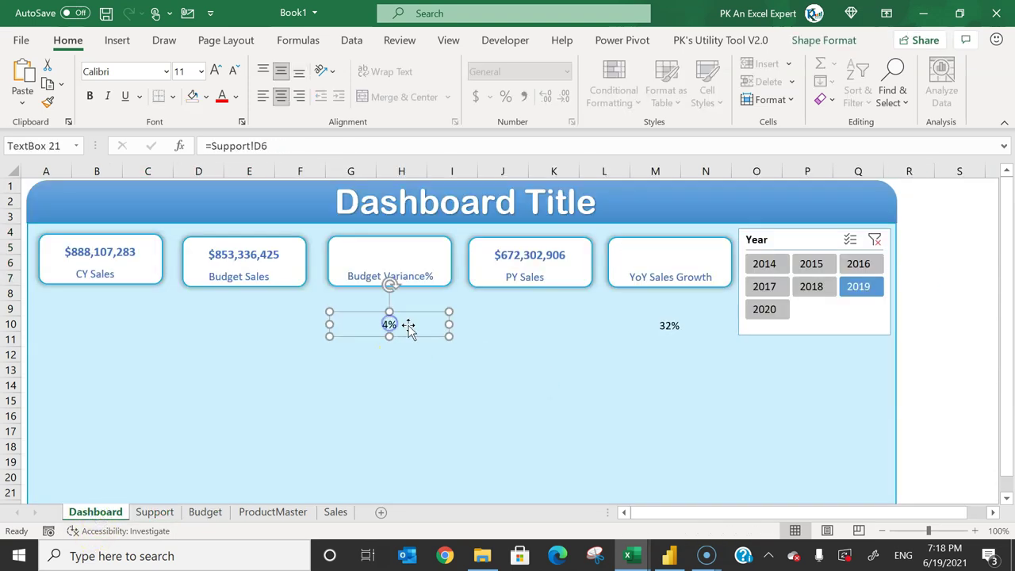
click(237, 97)
click(276, 259)
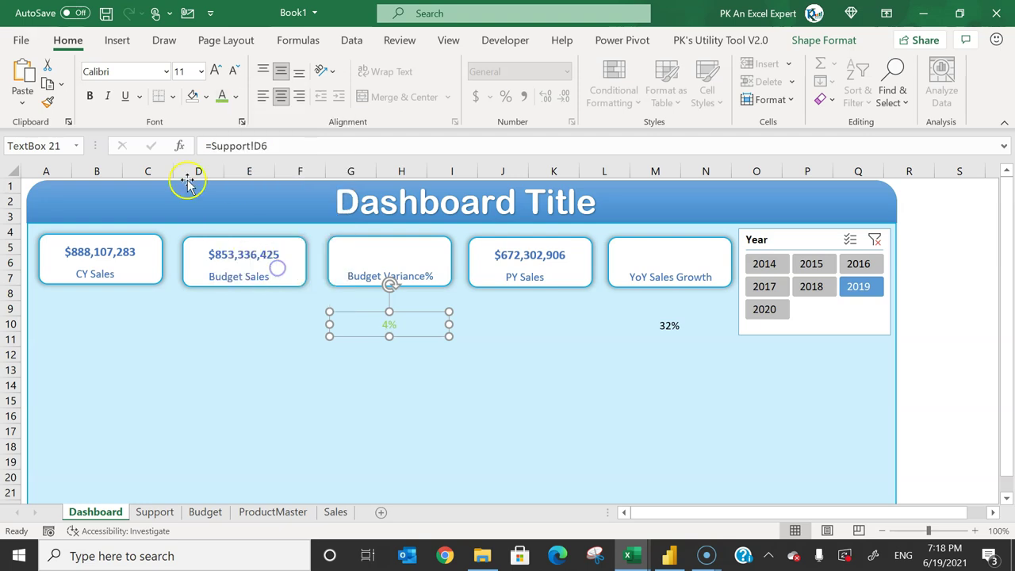
click(218, 72)
click(118, 71)
text(Arial Rounded MT)
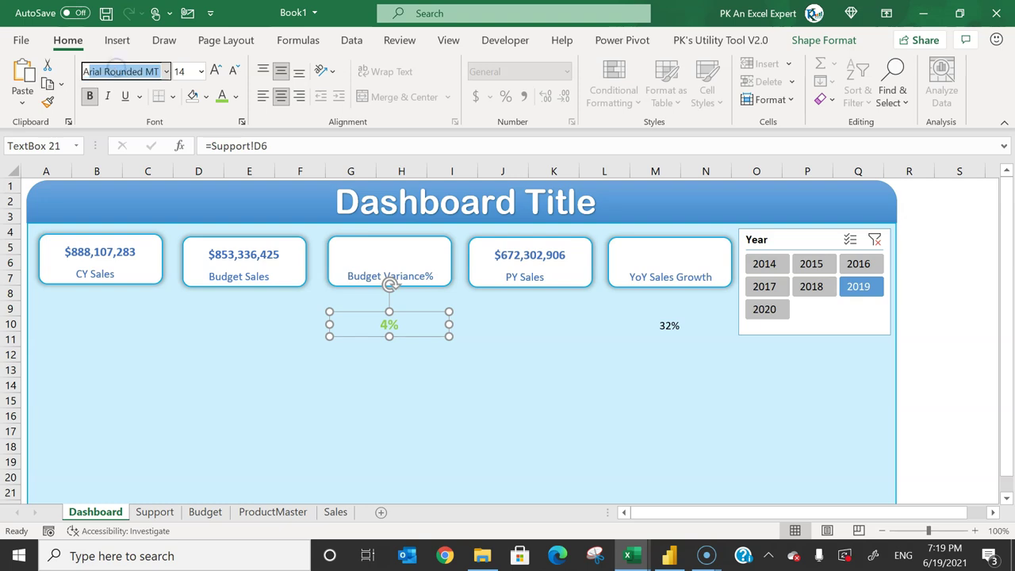
key(Return)
- Copy the green formatting to the text box below YoY Sales Growth and move both green text boxes up onto their cards
click(51, 103)
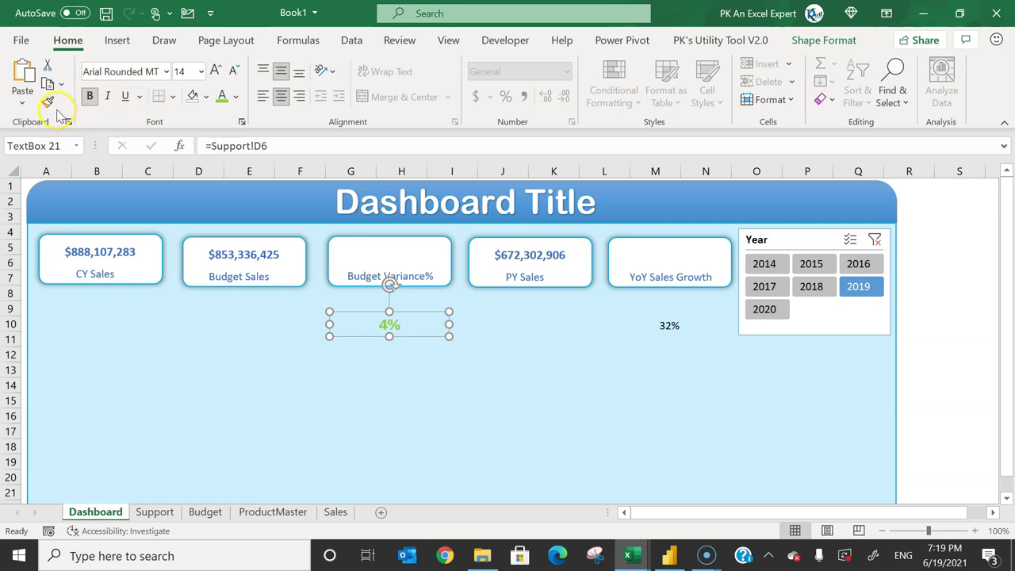
click(668, 326)
ctrl+click(389, 327)
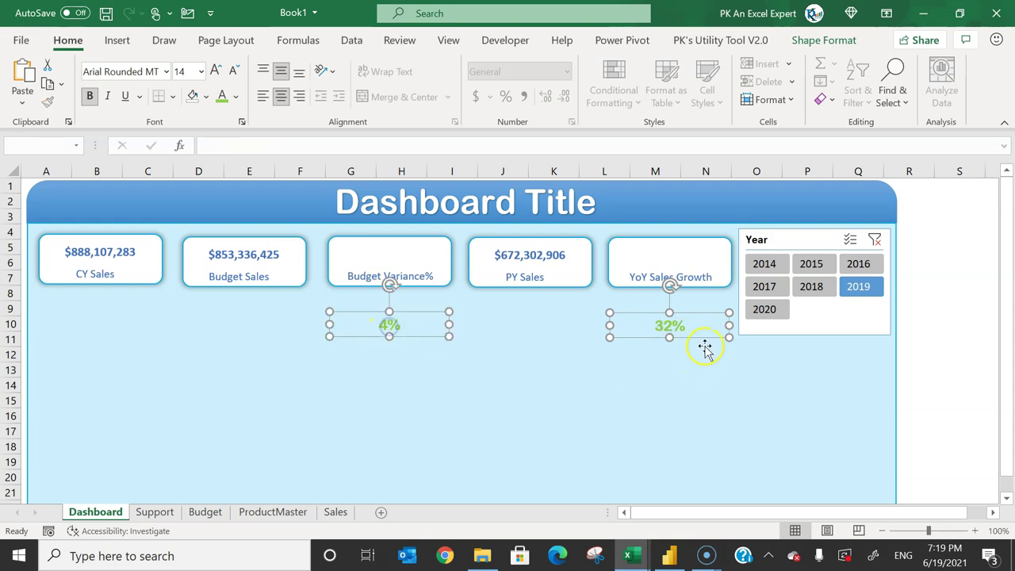
drag(669, 326, 668, 255)
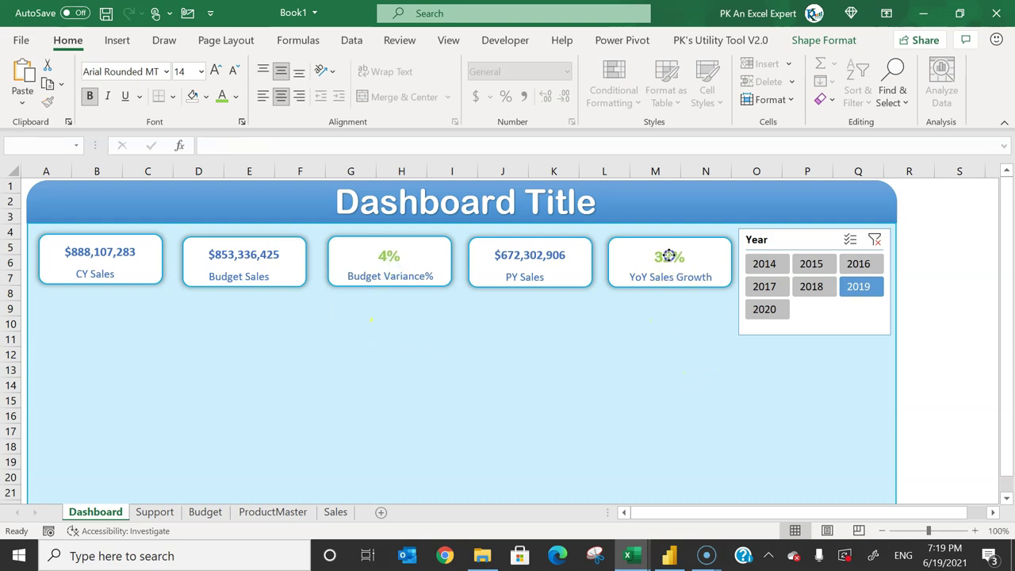
click(939, 295)
- Test the KPI card colors by switching the Year slicer to 2020 and back to 2019
click(770, 310)
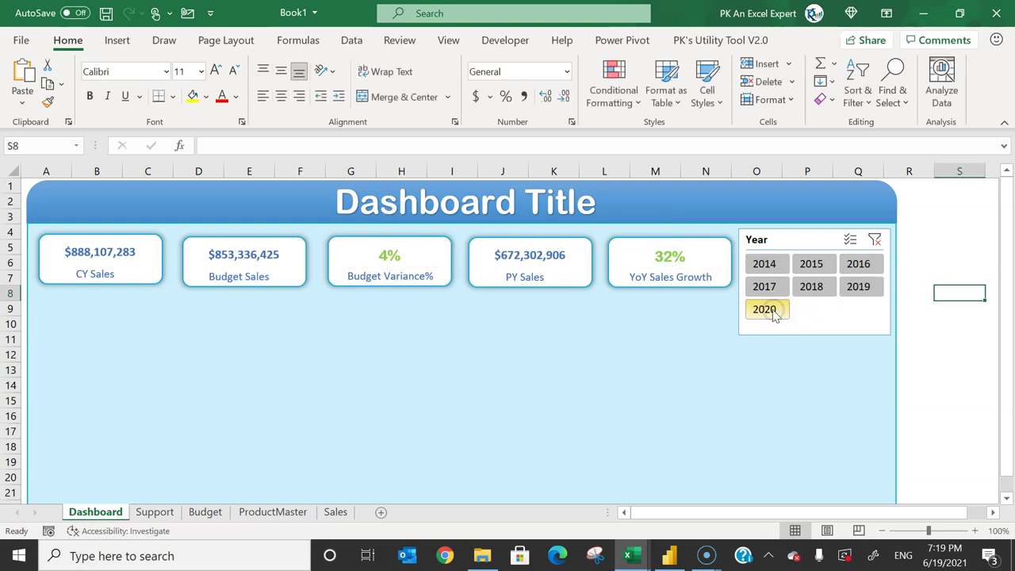
click(861, 287)
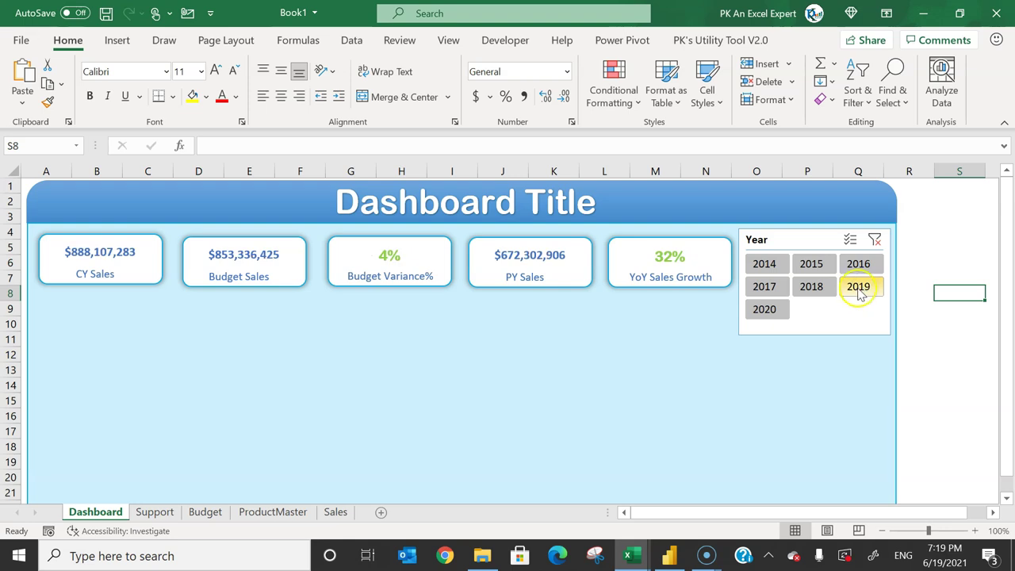
click(936, 274)
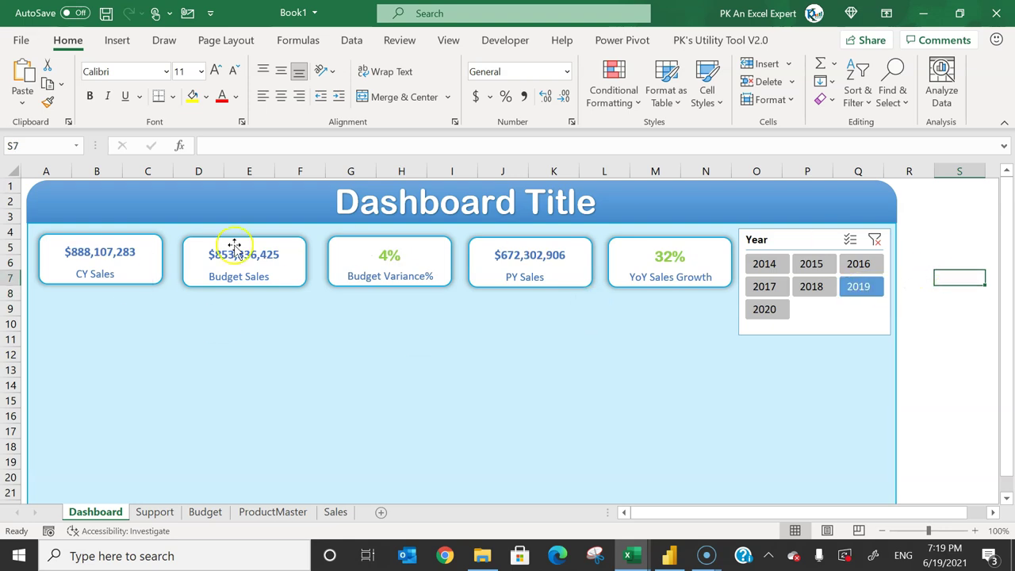
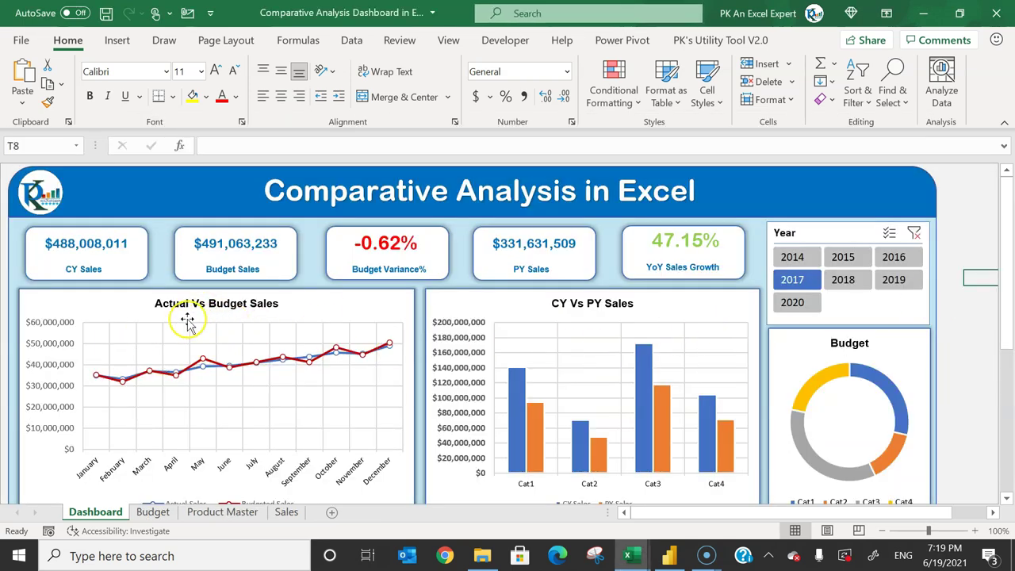
- Return to Book1 and insert a Line with Markers chart from the monthly CY Sales and Budget Sales pivot table on the Support sheet
key(alt+Tab)
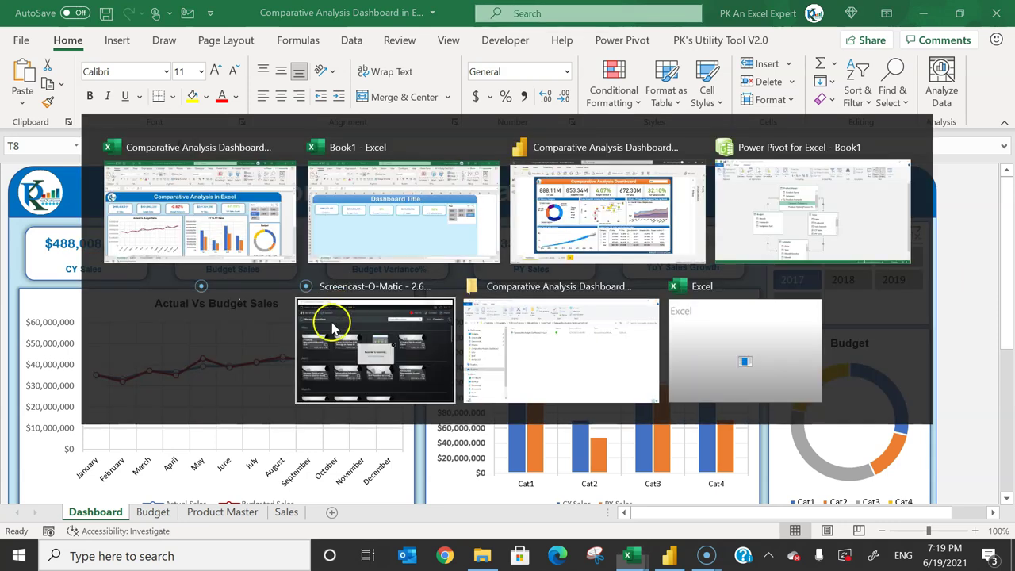
click(152, 512)
click(625, 220)
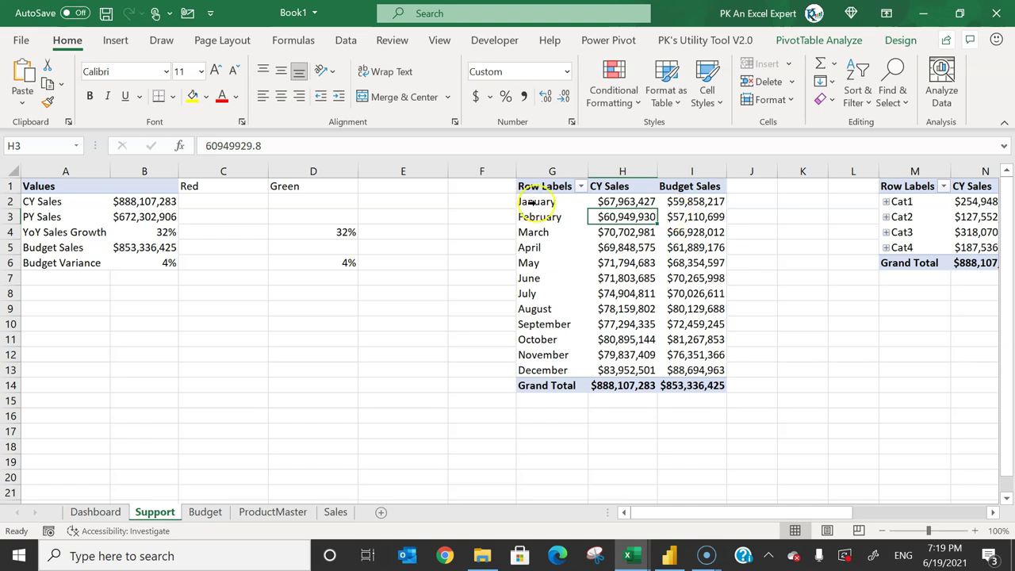
click(115, 40)
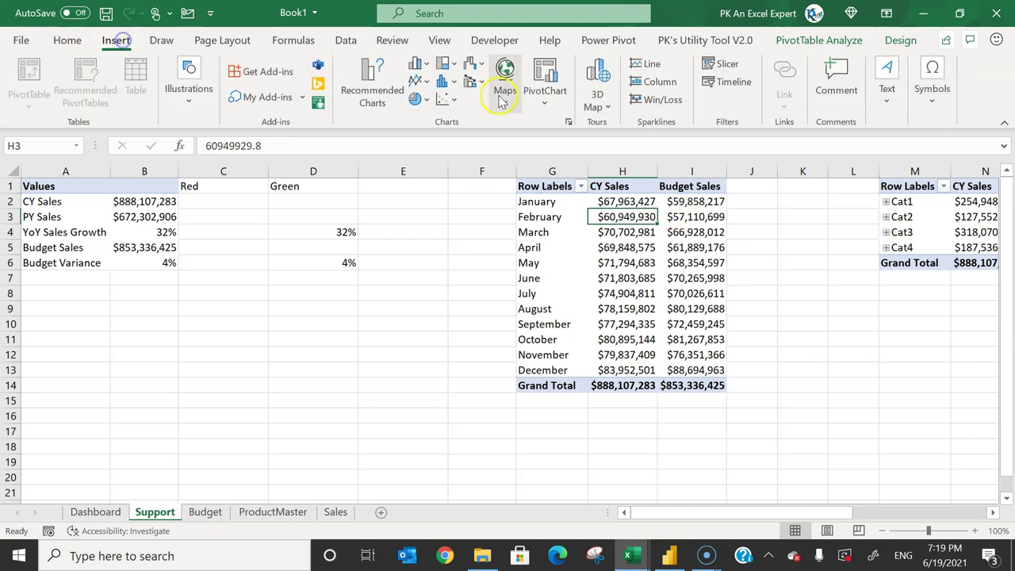
click(418, 81)
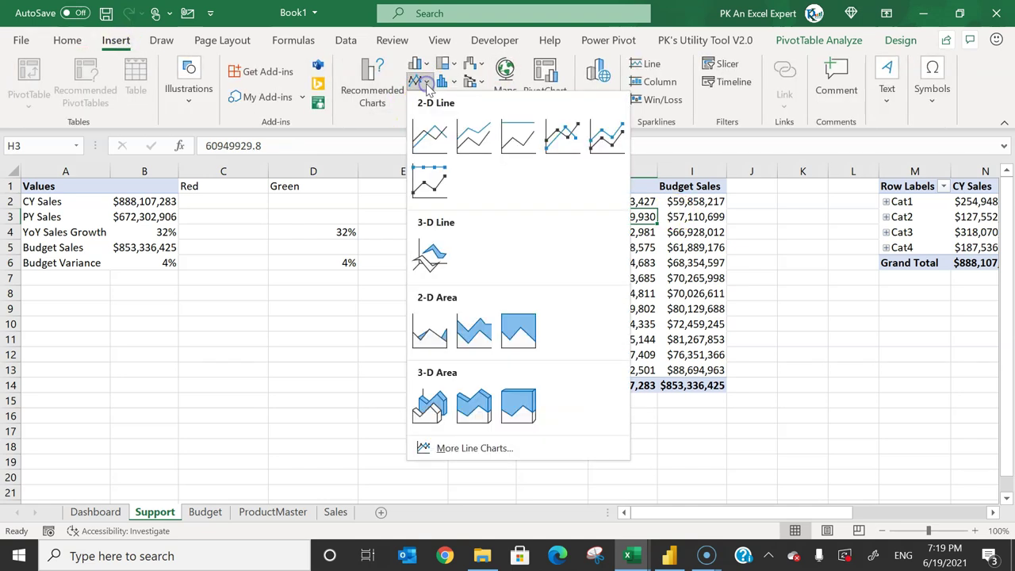
click(575, 143)
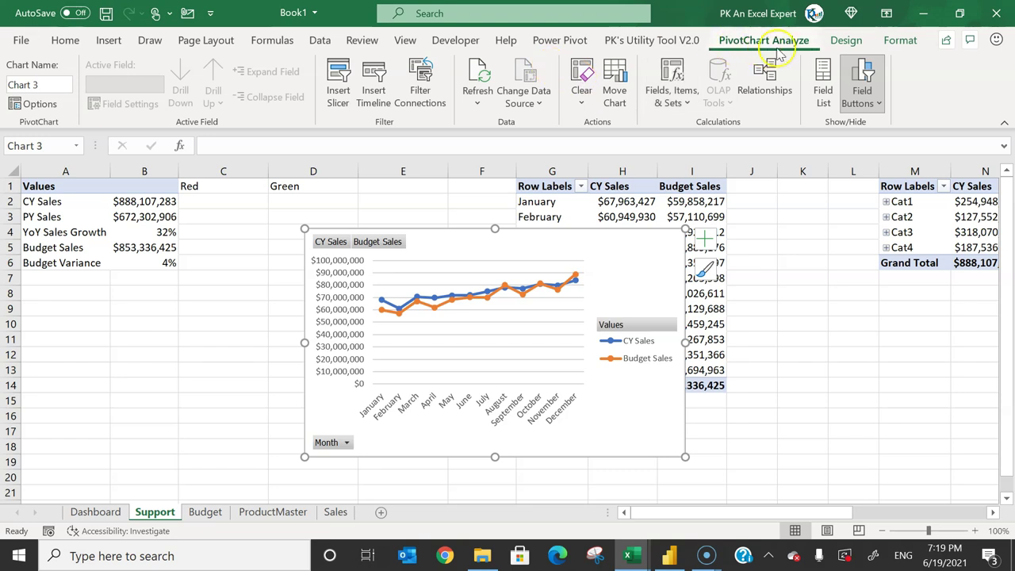
- Hide all field buttons on the line chart and set its legend position to Bottom
click(880, 103)
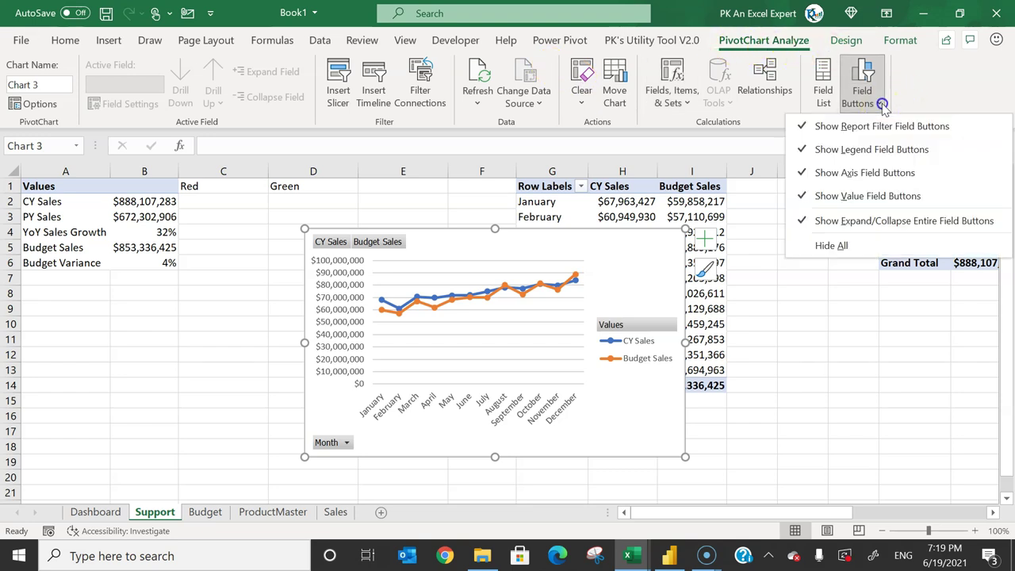
click(841, 246)
click(642, 351)
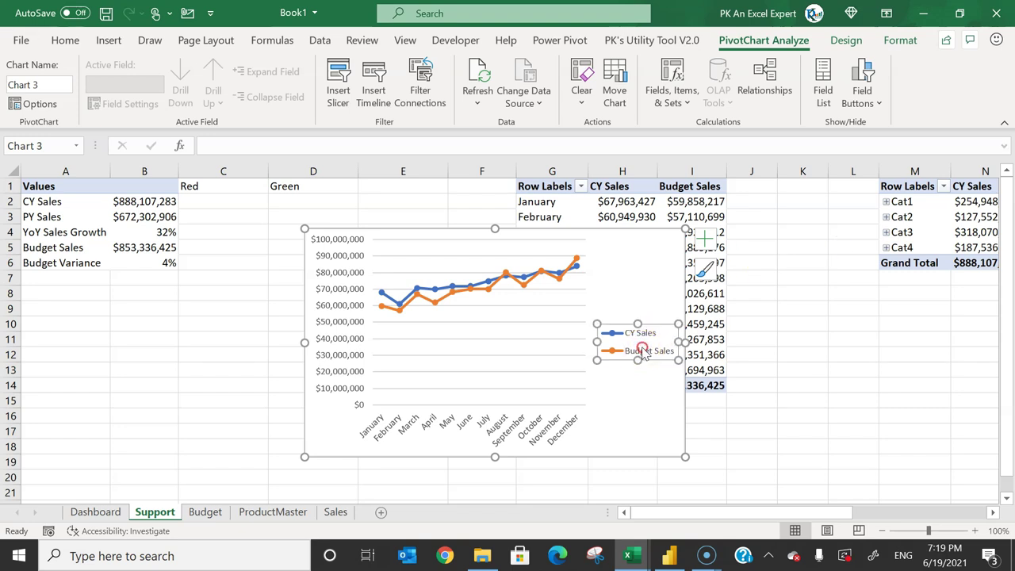
right_click(643, 351)
click(720, 503)
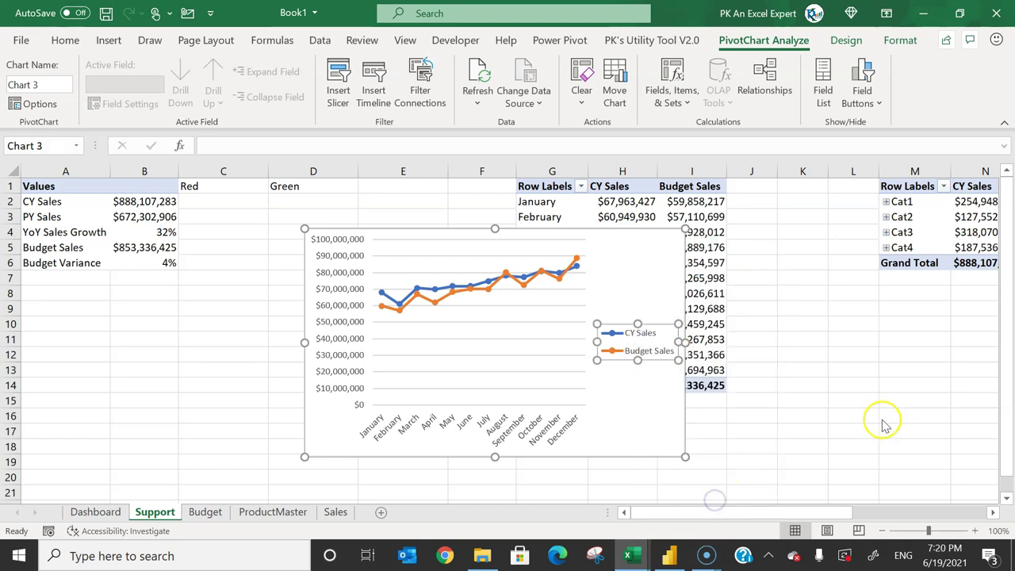
click(853, 330)
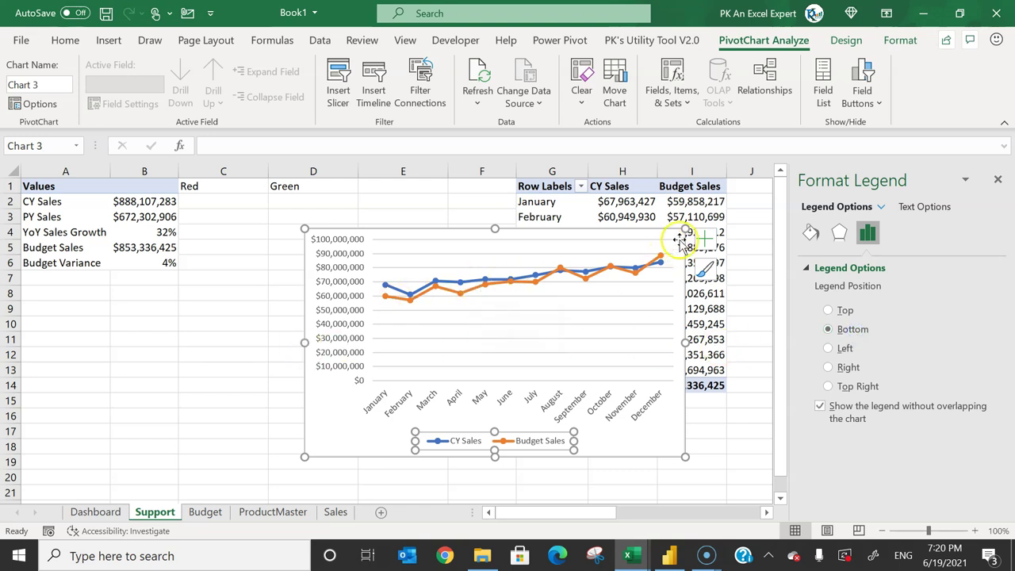
- Add a chart title to the line chart reading "Actual Vs Budget Sales"
click(704, 238)
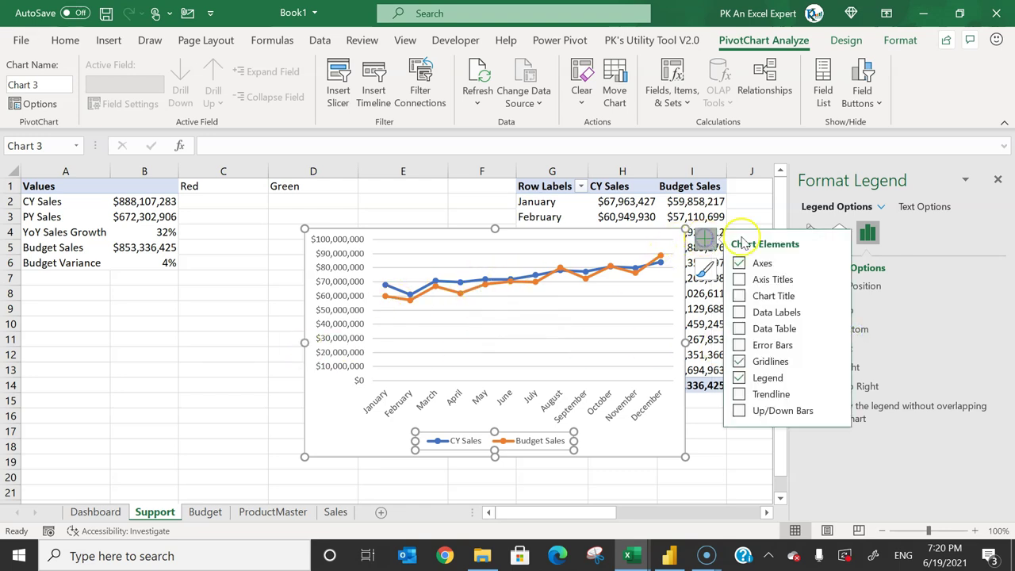
click(739, 295)
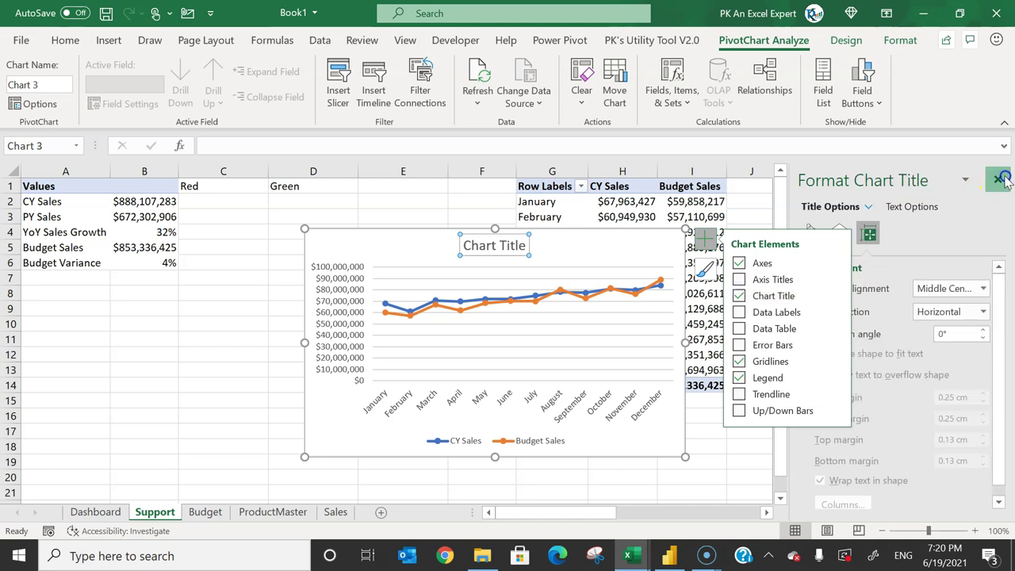
click(998, 179)
click(499, 246)
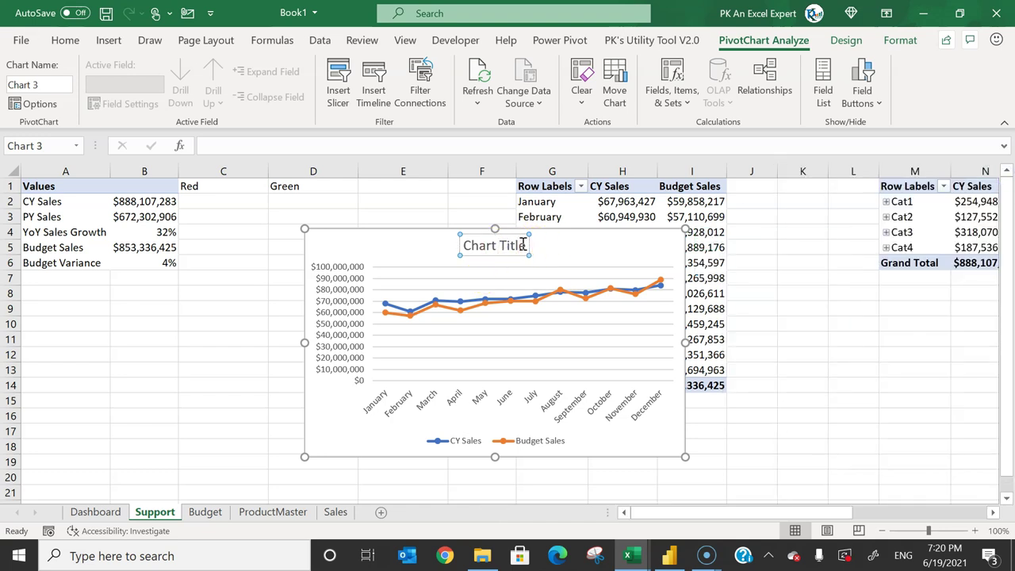
triple_click(524, 246)
text(Actual Vs Budget Sales)
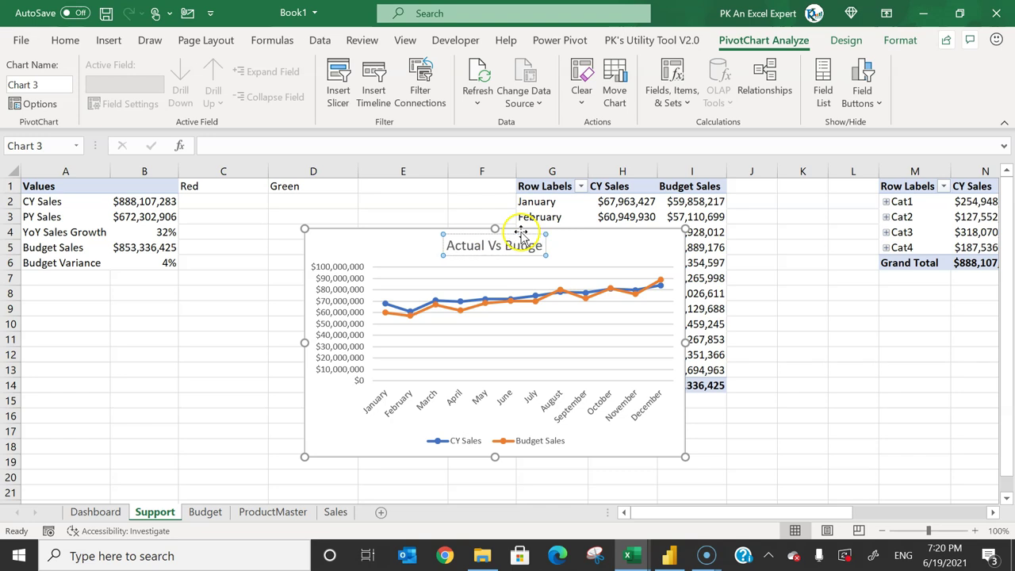
- Reduce the line chart title's font size to 11
click(65, 40)
click(236, 72)
click(235, 72)
click(511, 398)
click(521, 432)
- Enlarge the line chart to about 8.03 by 13.03 cm, shift it up and left, and make its title bold
drag(304, 229, 294, 216)
drag(369, 227, 313, 220)
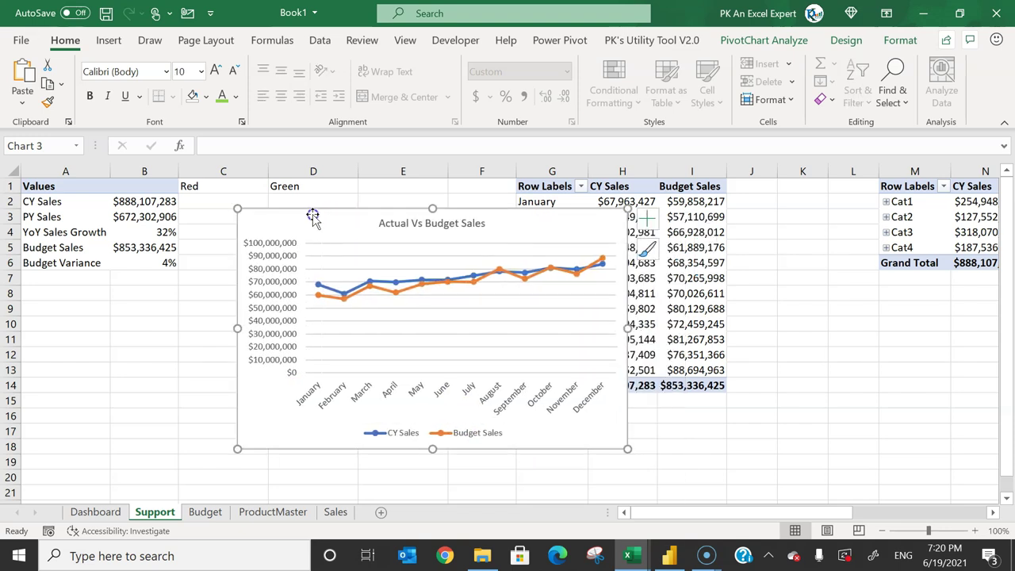
click(475, 225)
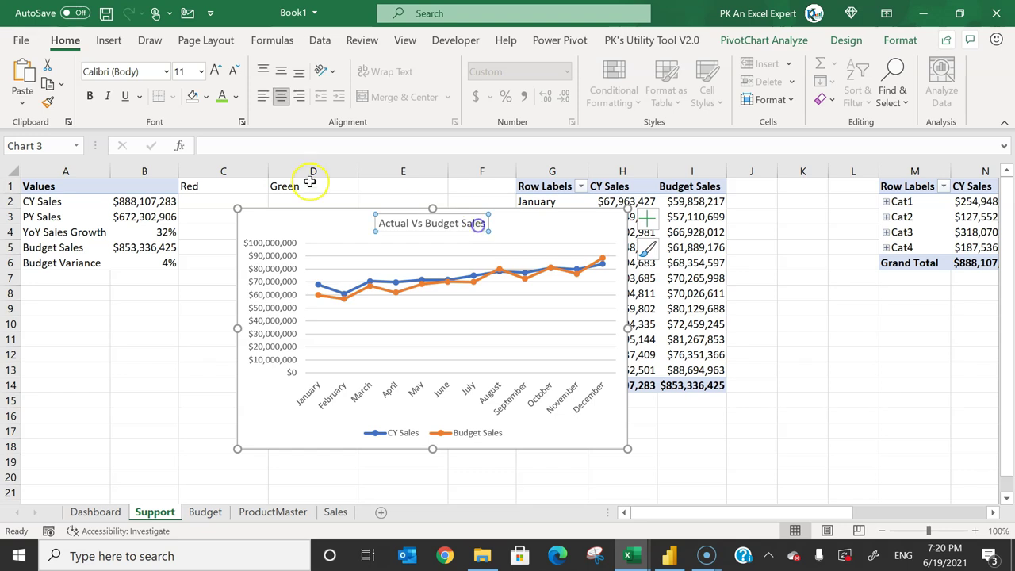
click(88, 99)
- Give the line chart's outer border rounded corners in the chart area formatting
click(556, 211)
right_click(548, 226)
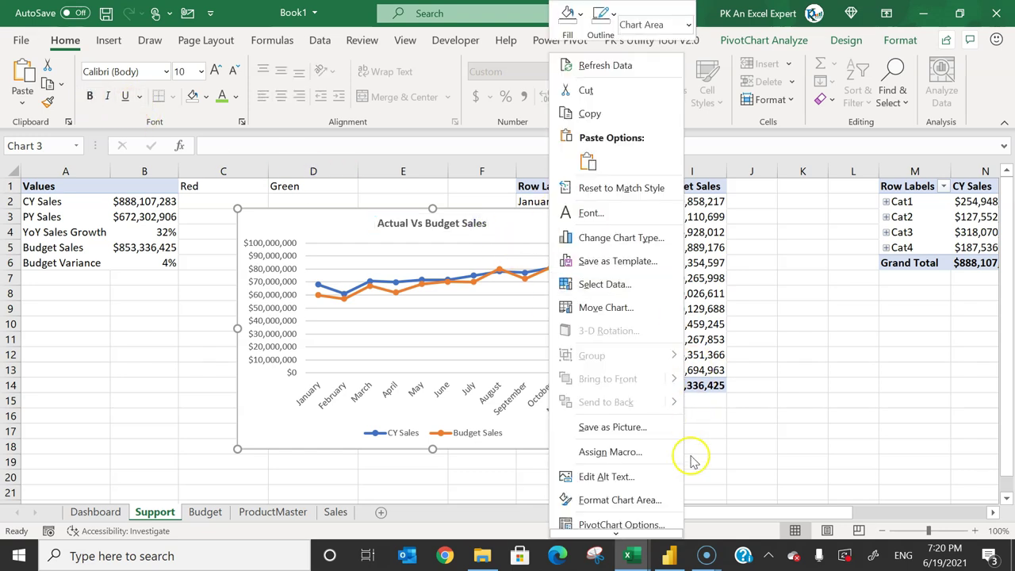
click(632, 500)
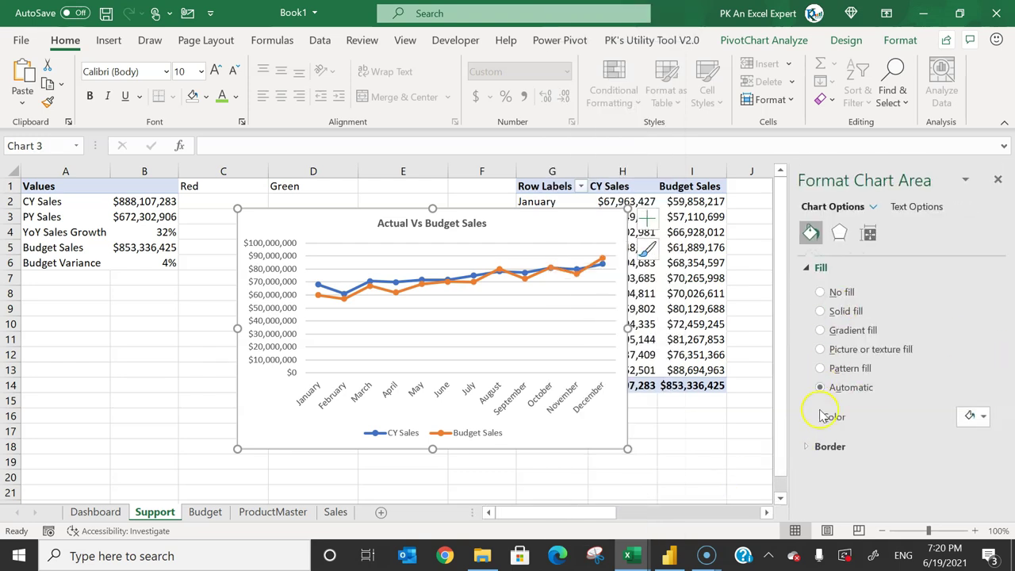
click(807, 446)
scroll(908, 464, down, 2)
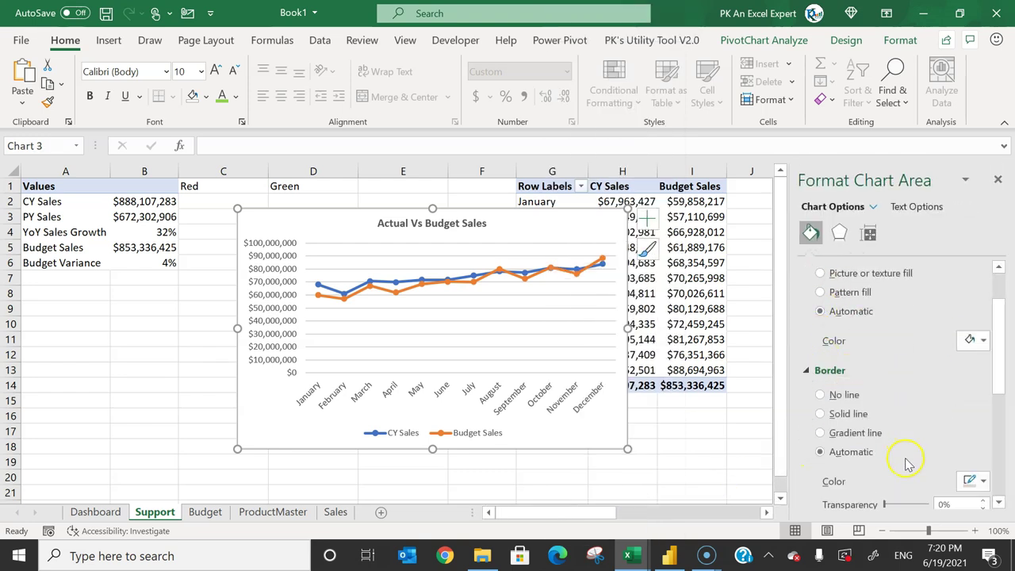
scroll(908, 464, down, 5)
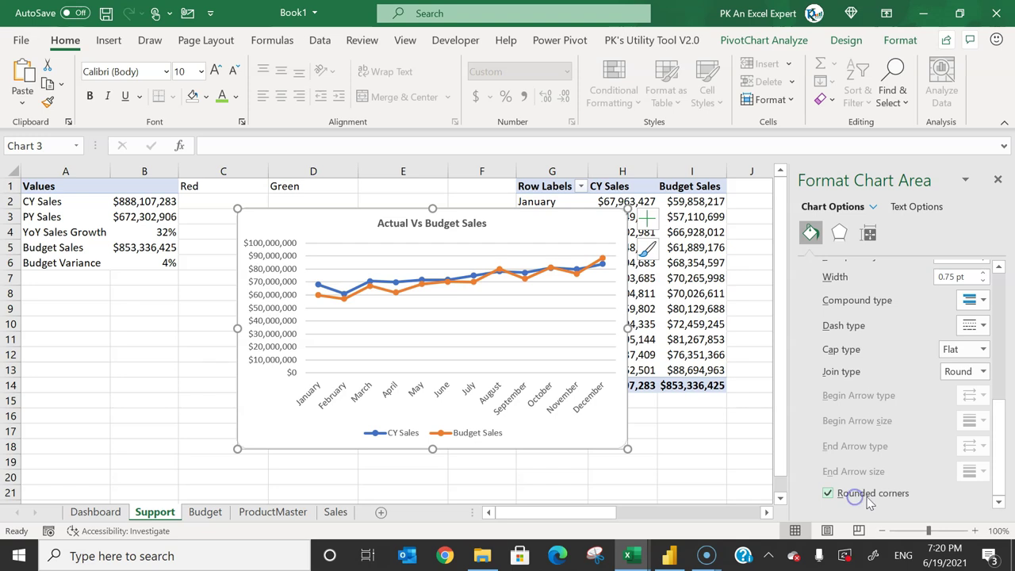
scroll(856, 396, up, 2)
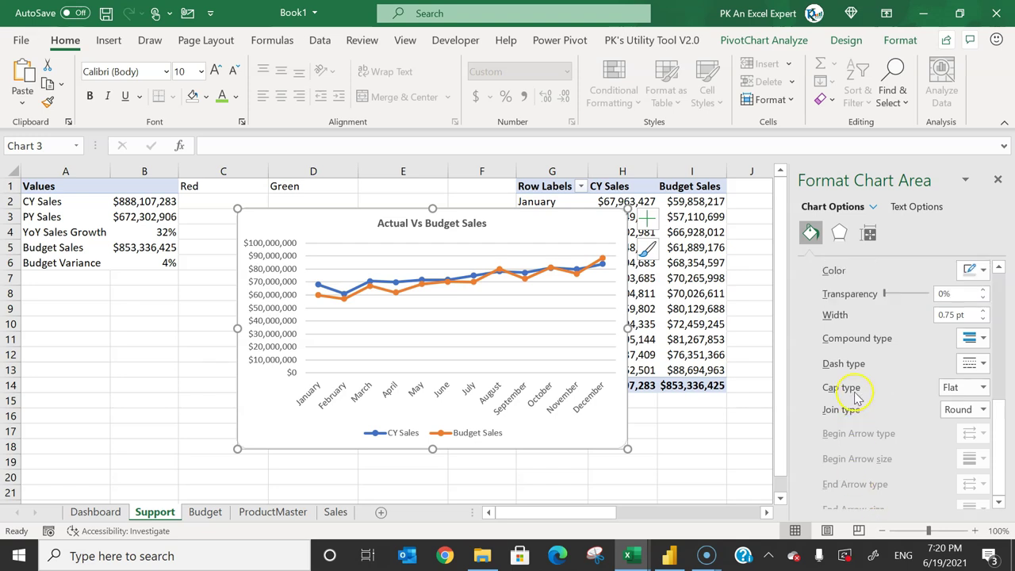
click(998, 181)
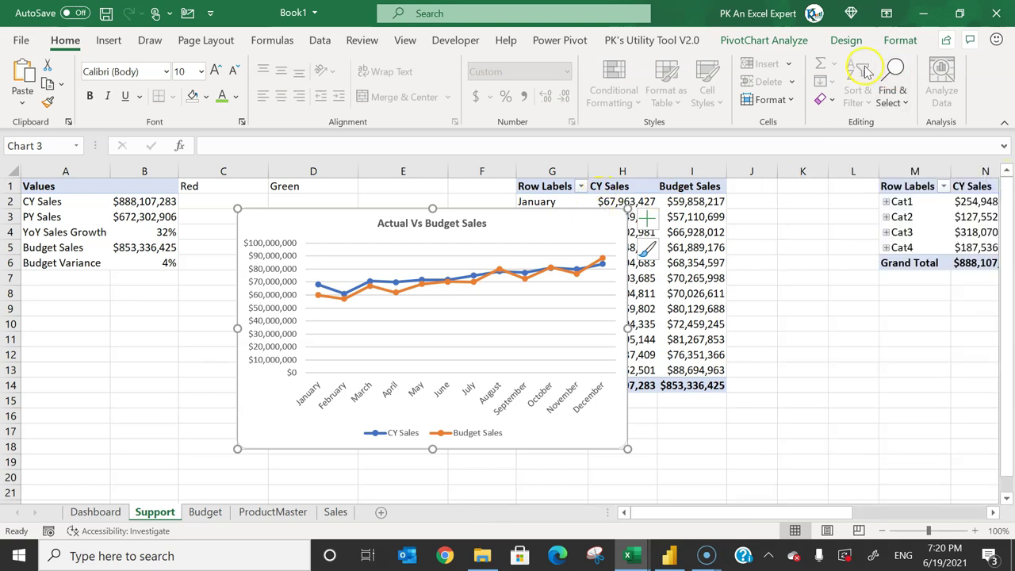
- Apply the centered outer shadow effect to the line chart's chart area
click(900, 40)
click(468, 101)
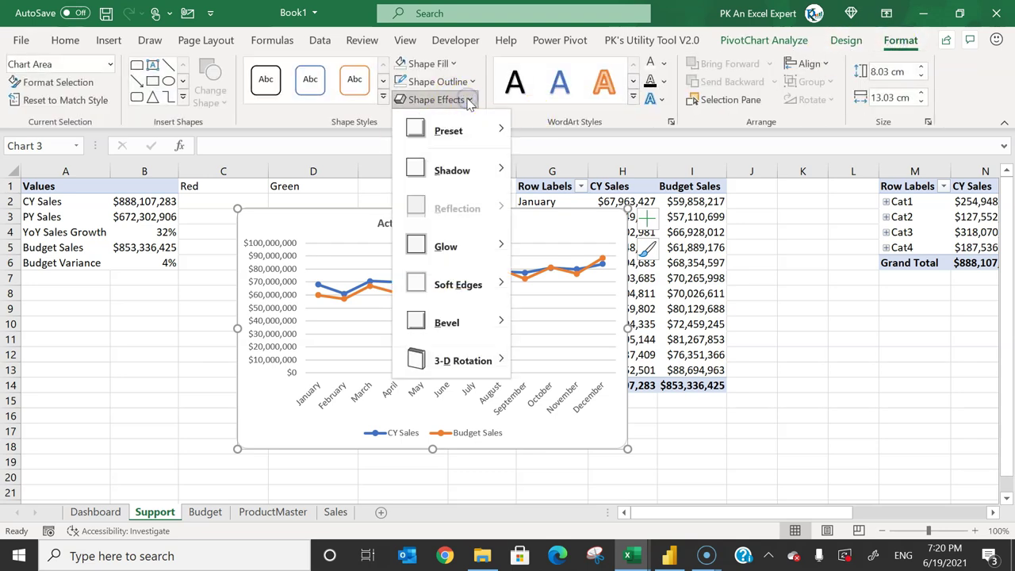
mouse_move(464, 174)
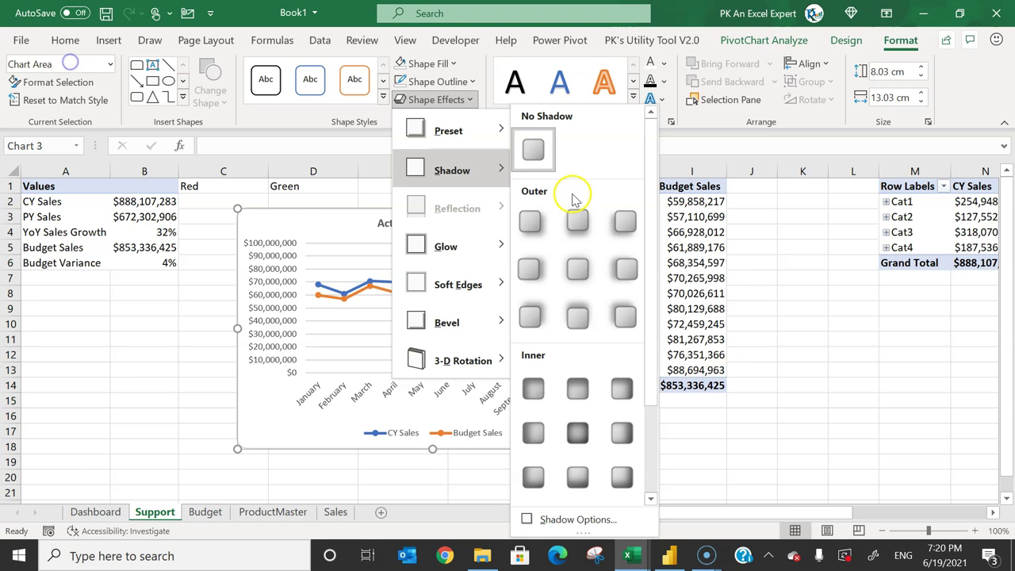
click(575, 274)
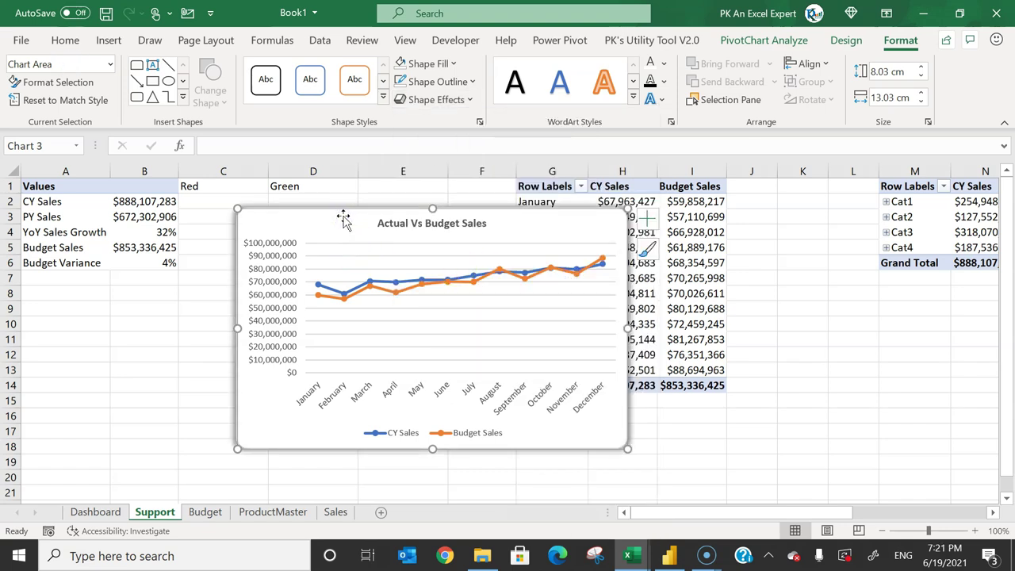
- Move the Actual Vs Budget Sales chart from the Support sheet to the Dashboard sheet, placing it below the CY Sales and Budget Sales cards
key(ctrl+x)
click(91, 503)
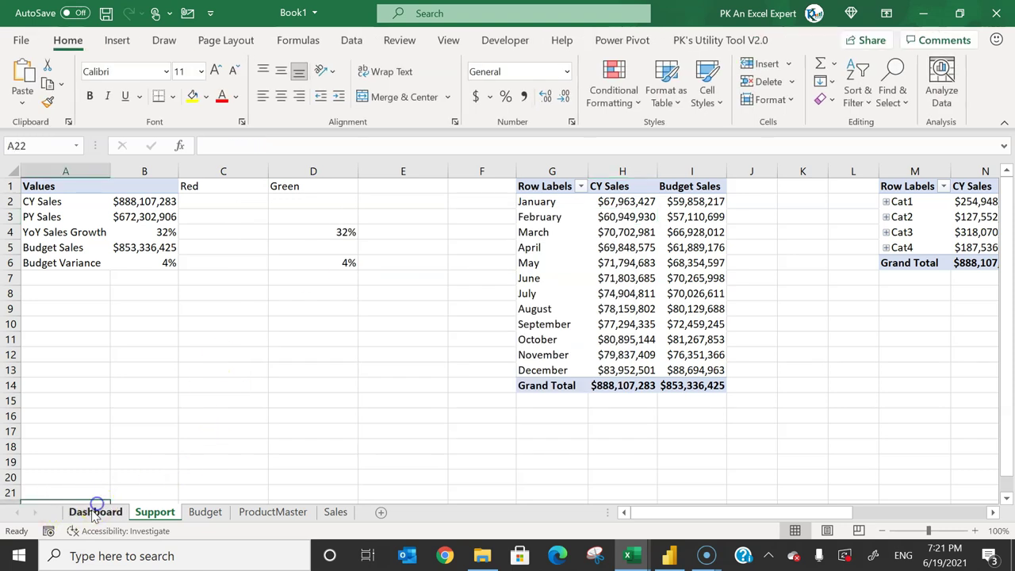
click(95, 511)
key(ctrl+v)
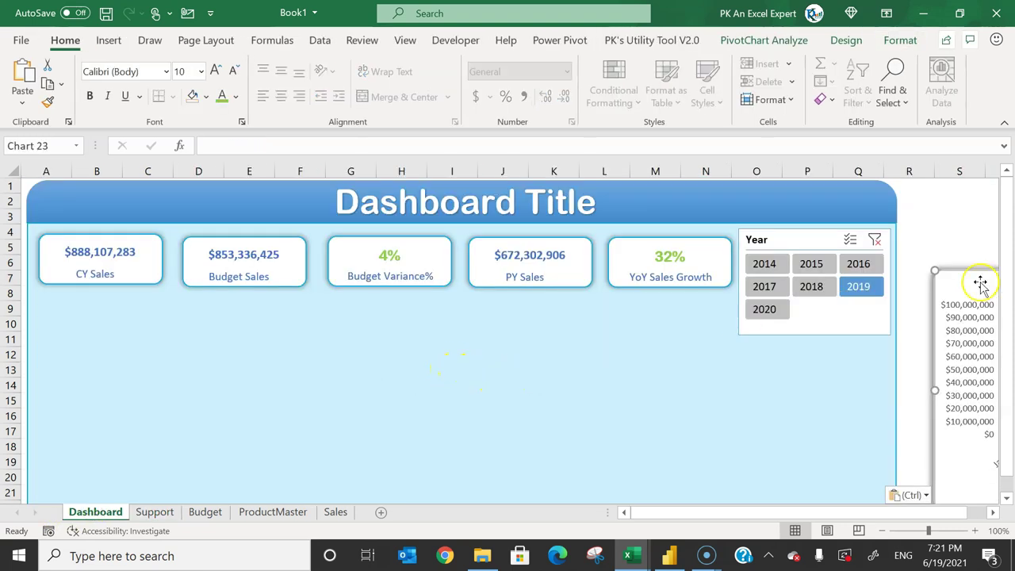
drag(974, 277, 251, 275)
drag(108, 302, 88, 298)
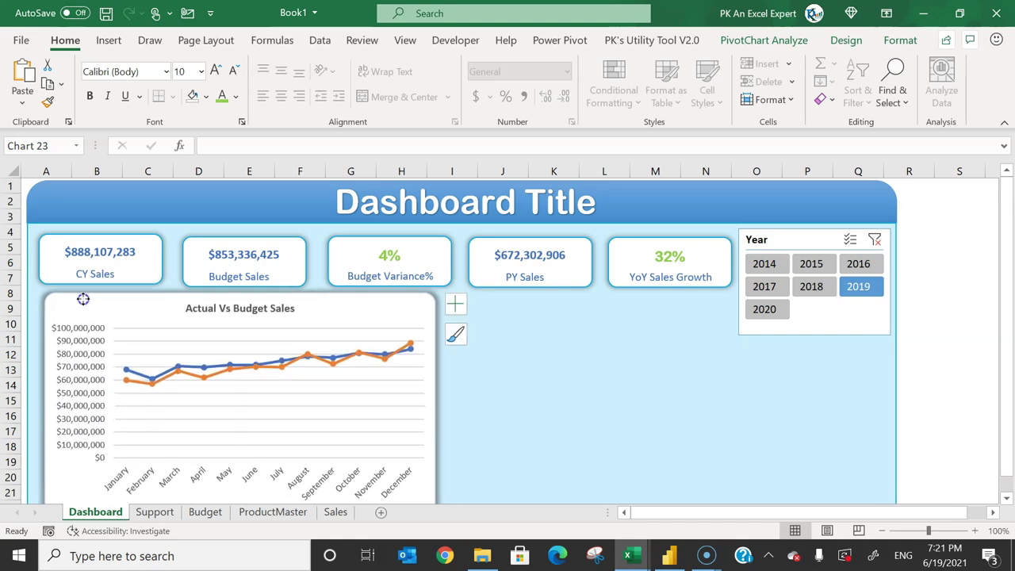
- Add primary major vertical gridlines to the Actual Vs Budget Sales chart
click(458, 305)
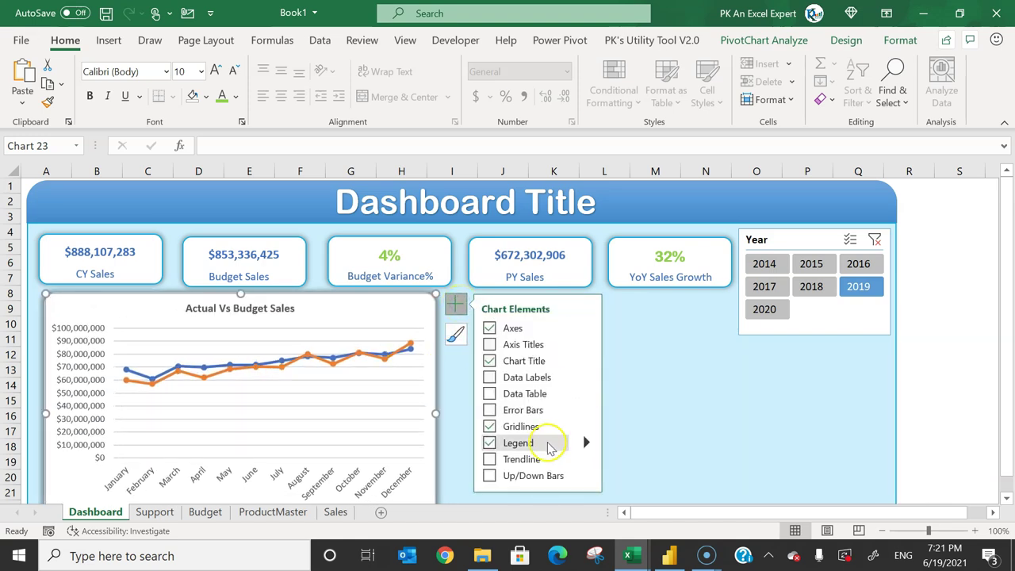
click(584, 427)
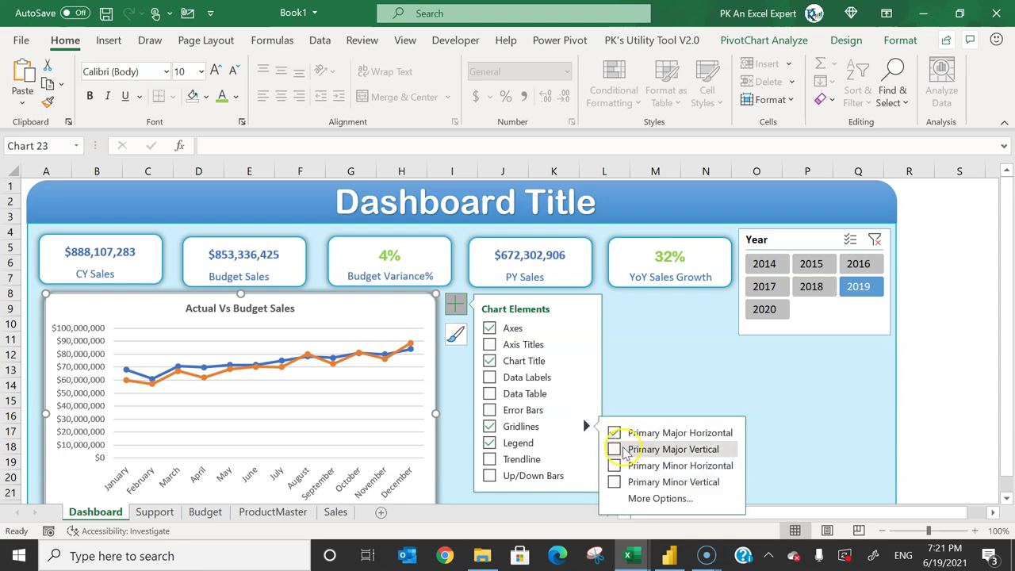
click(616, 450)
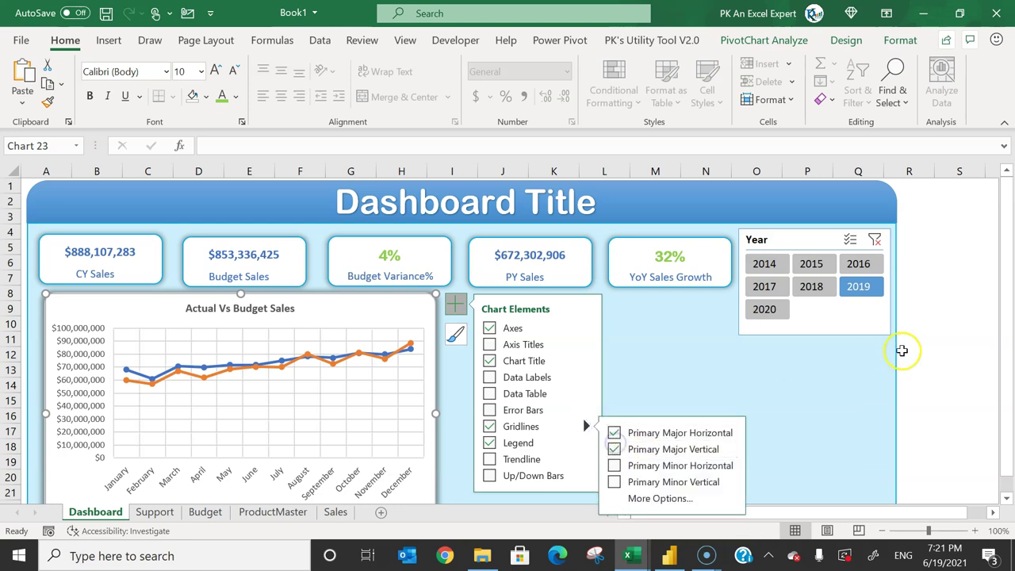
click(930, 341)
- Reduce the height of the Actual Vs Budget Sales chart and align it directly under the KPI cards, flush with the CY Sales card
scroll(923, 338, down, 1)
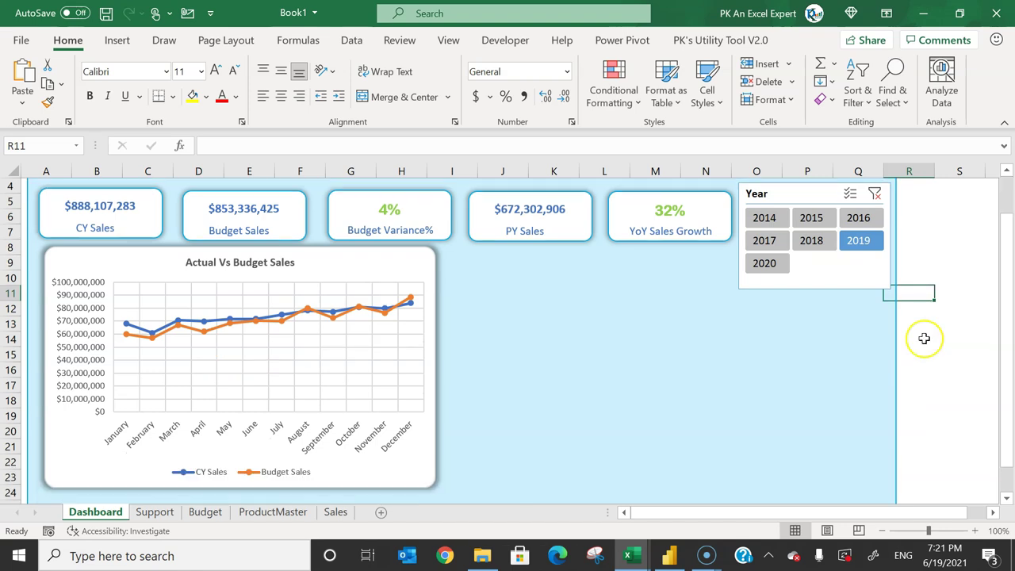
scroll(493, 430, down, 2)
scroll(492, 424, up, 2)
click(408, 294)
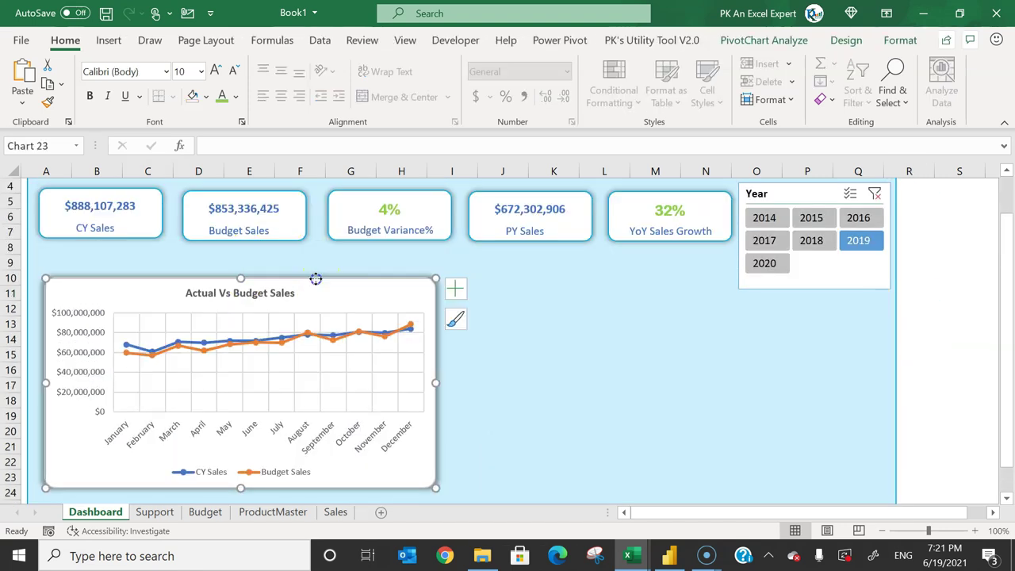
click(938, 311)
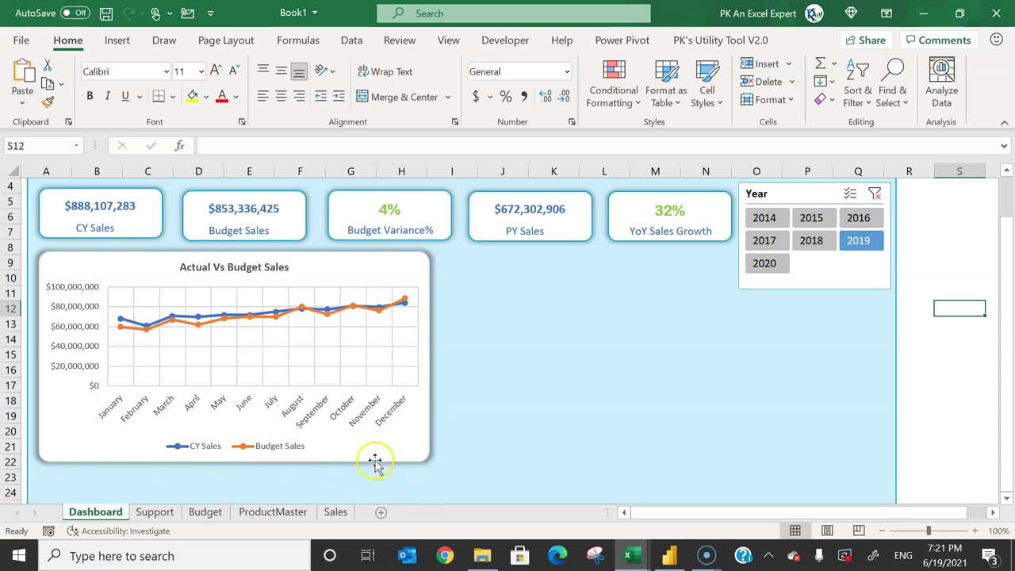
- Check the CY Vs PY Sales chart in the Comparative Analysis Dashboard reference workbook and return to Book1
key(alt+Tab)
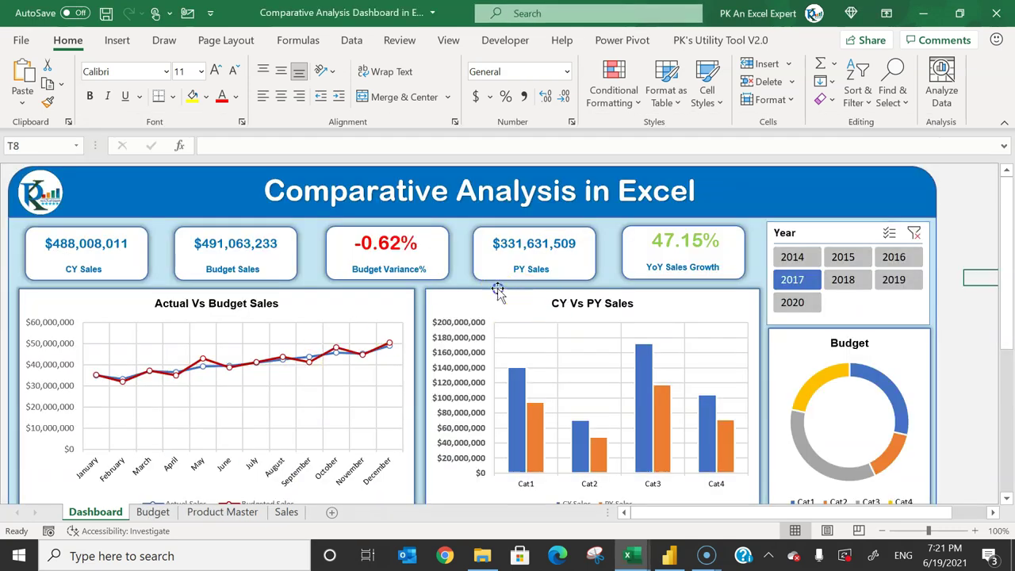
click(497, 288)
key(alt+Tab)
- Copy the Actual Vs Budget Sales chart and paste it into a new workbook, Book2, as a chart detached from the pivot table
click(424, 271)
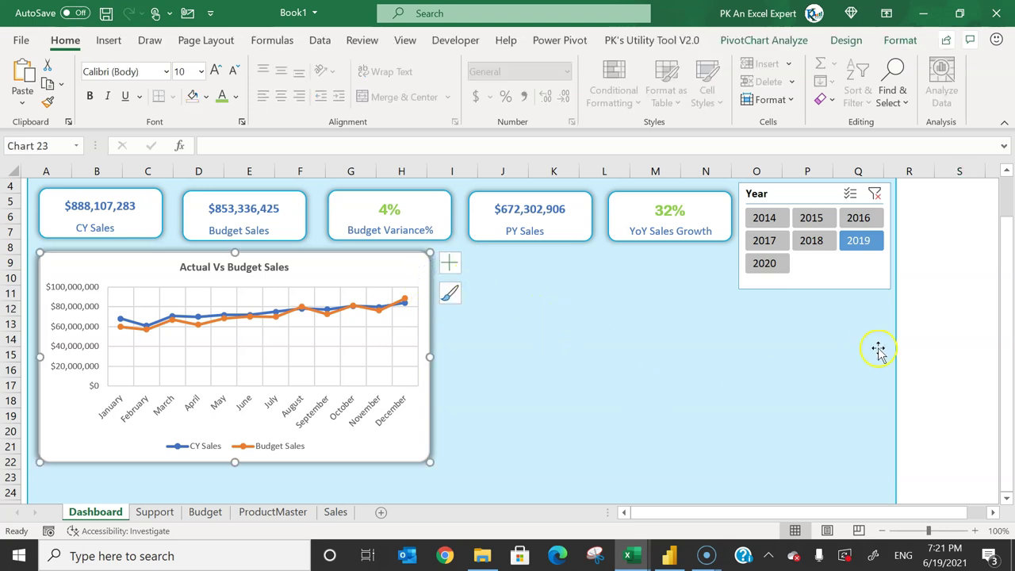
click(919, 339)
key(alt+Tab)
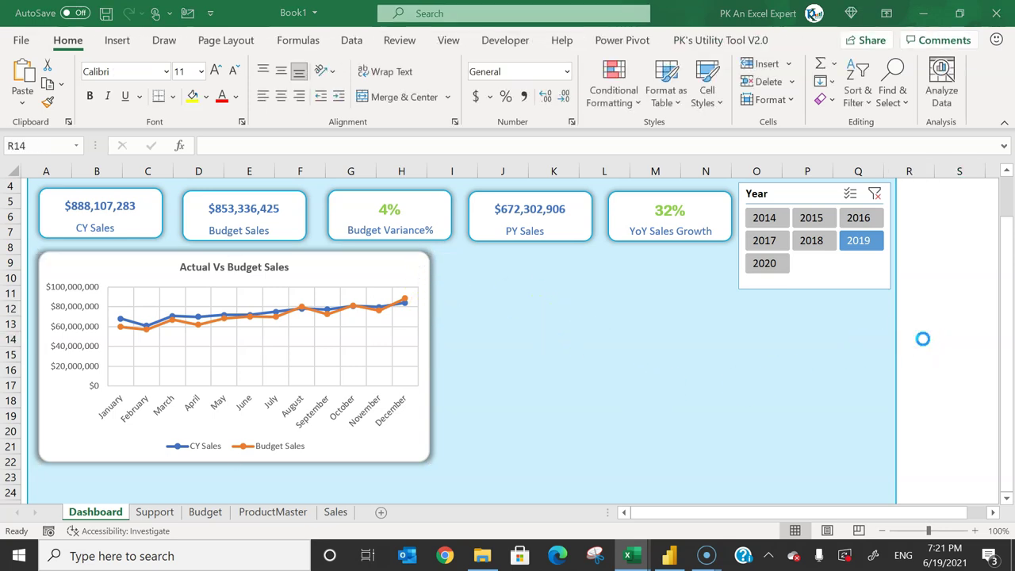
key(ctrl+v)
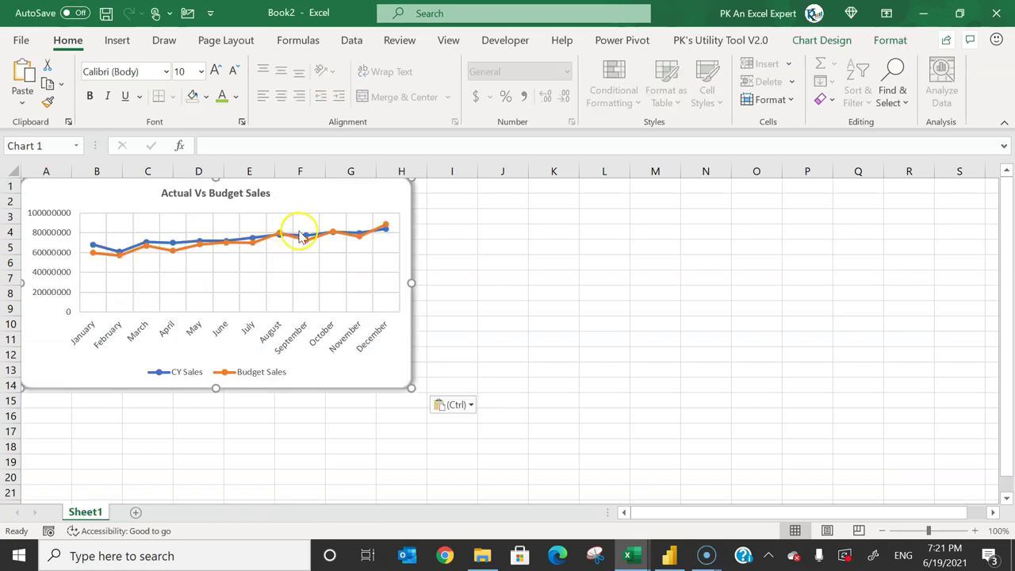
drag(379, 193, 404, 212)
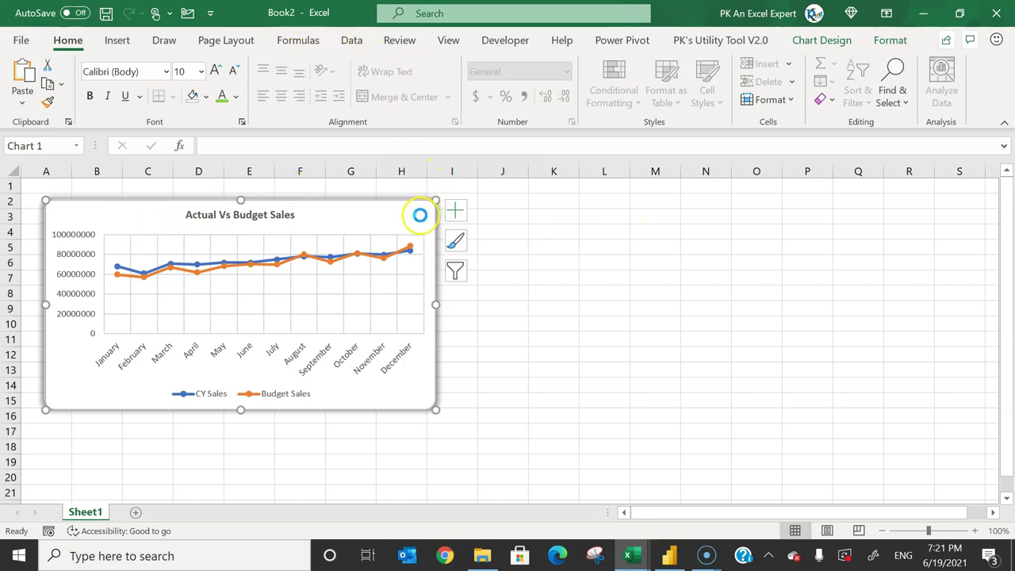
- Bring the detached chart from Book2 back to the Dashboard sheet of Book1 and place it beside the Actual Vs Budget Sales chart
key(alt+Tab)
key(ctrl+v)
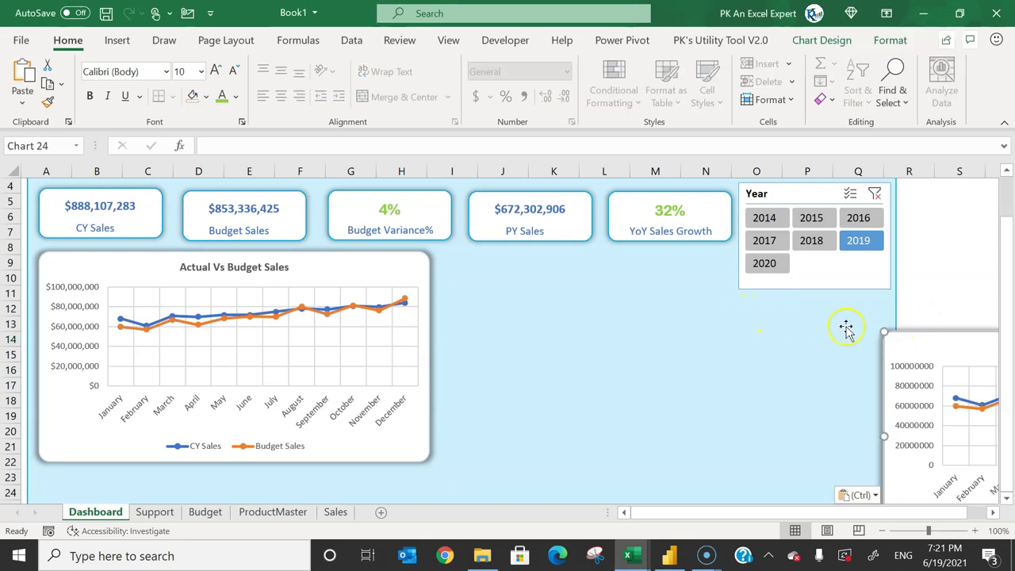
drag(914, 339, 482, 262)
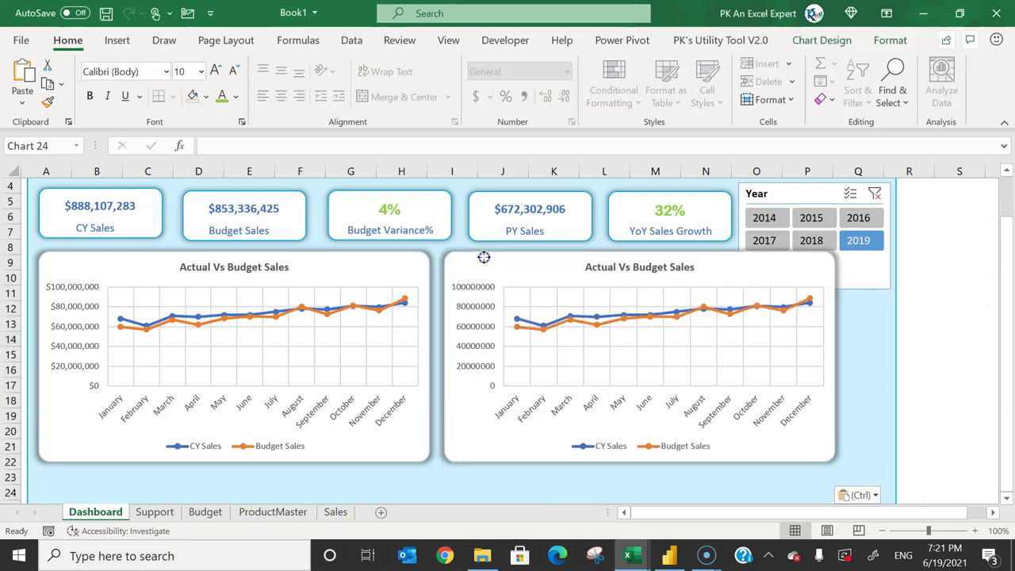
- Compare the data source settings of the detached chart copy with those of the original pivot chart, leaving both unchanged
right_click(548, 276)
click(602, 283)
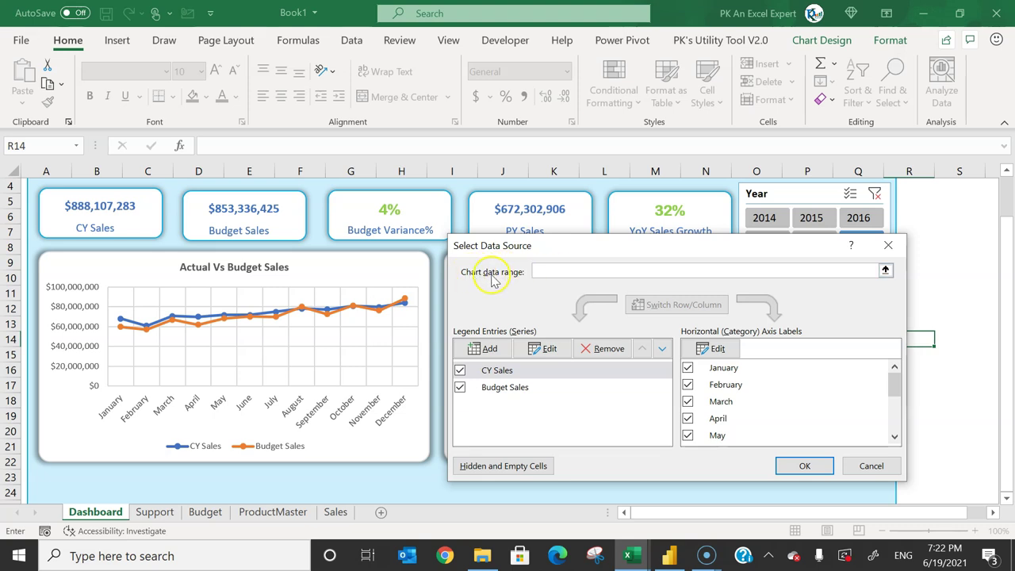
click(871, 465)
right_click(371, 273)
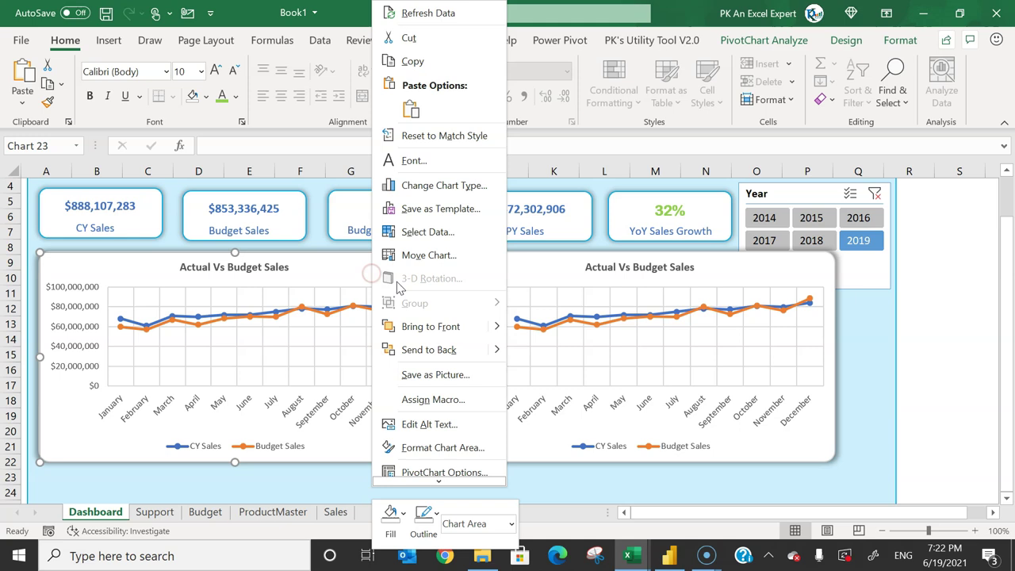
click(441, 231)
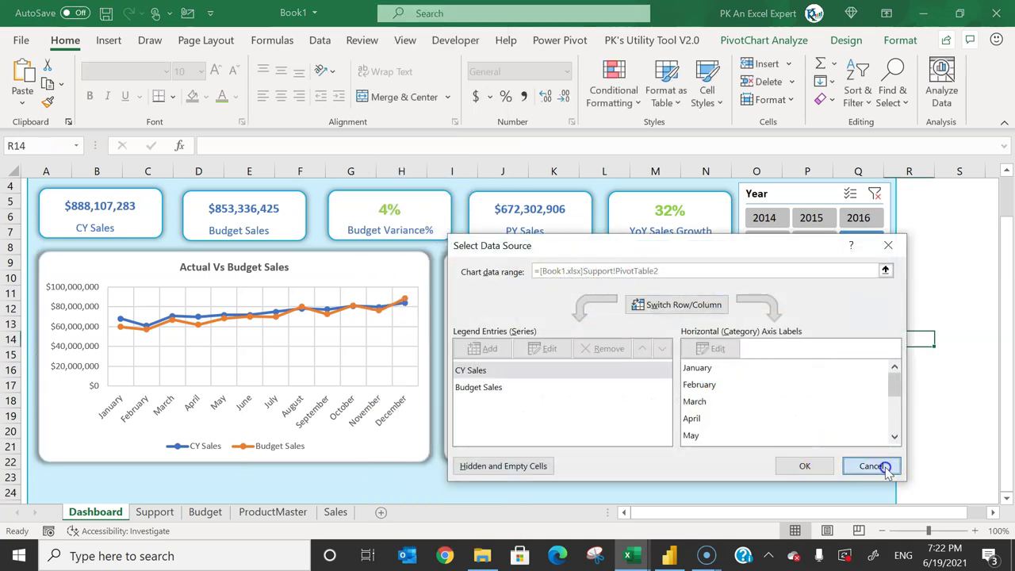
click(883, 467)
- Set the detached chart's data source to the CY and PY Sales pivot table via cell N2 on the Support sheet
right_click(561, 272)
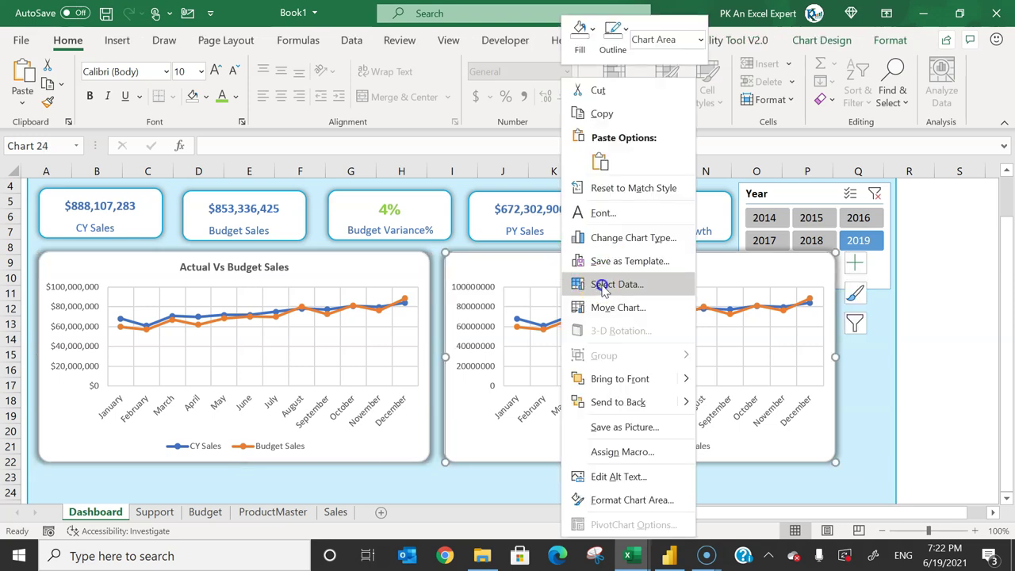
click(604, 285)
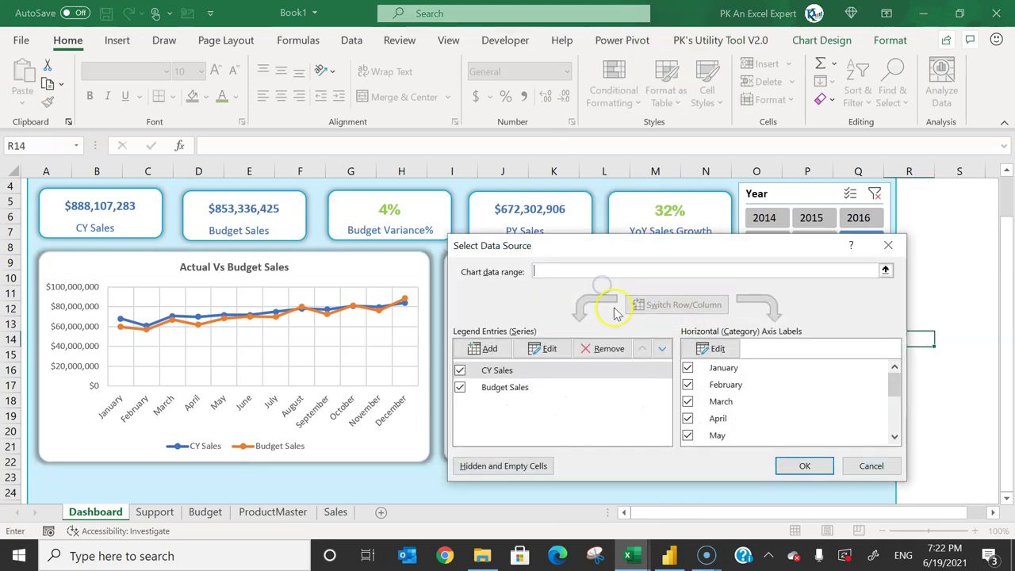
click(572, 275)
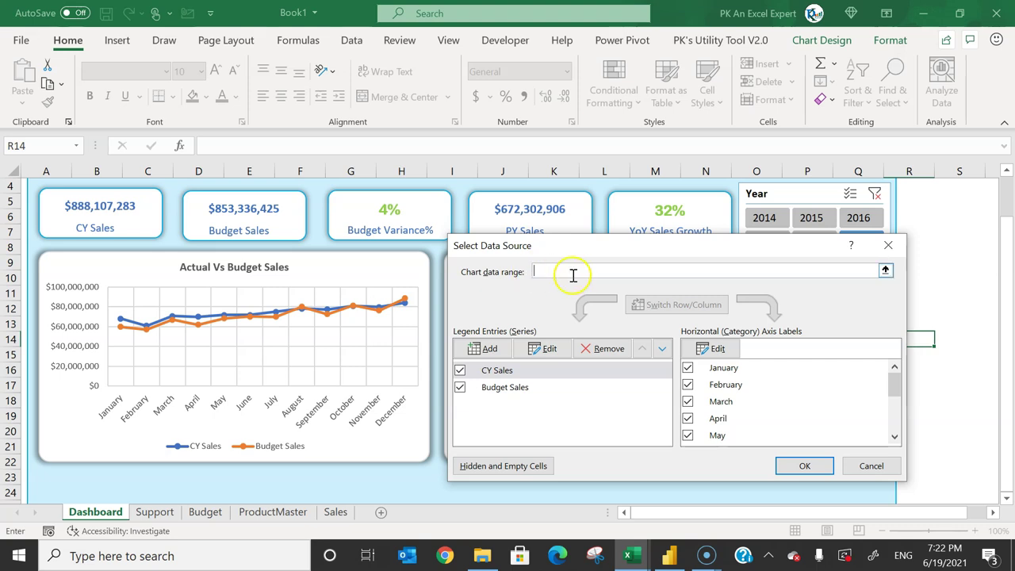
click(155, 511)
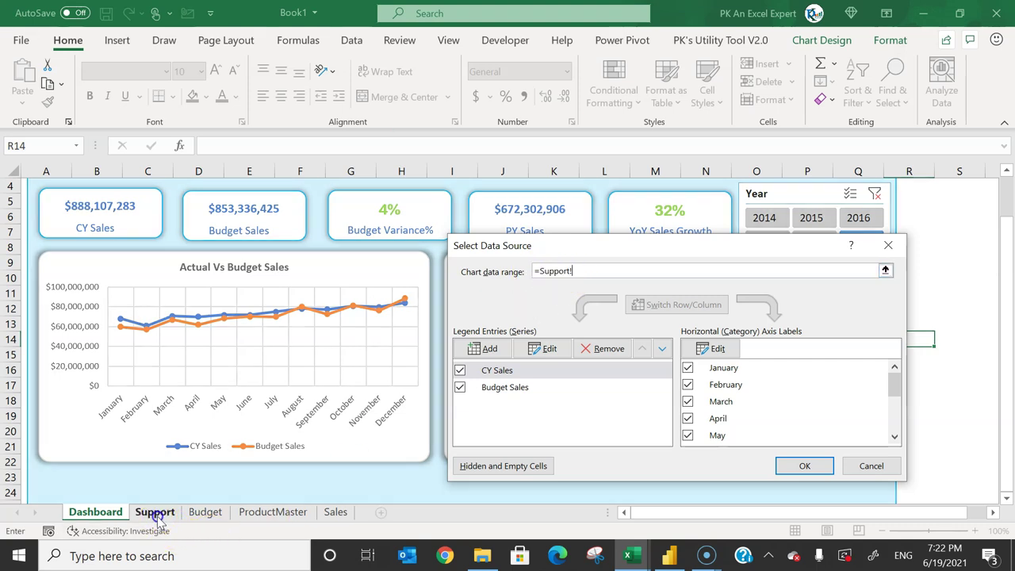
drag(699, 246, 336, 235)
drag(790, 519, 868, 516)
click(566, 205)
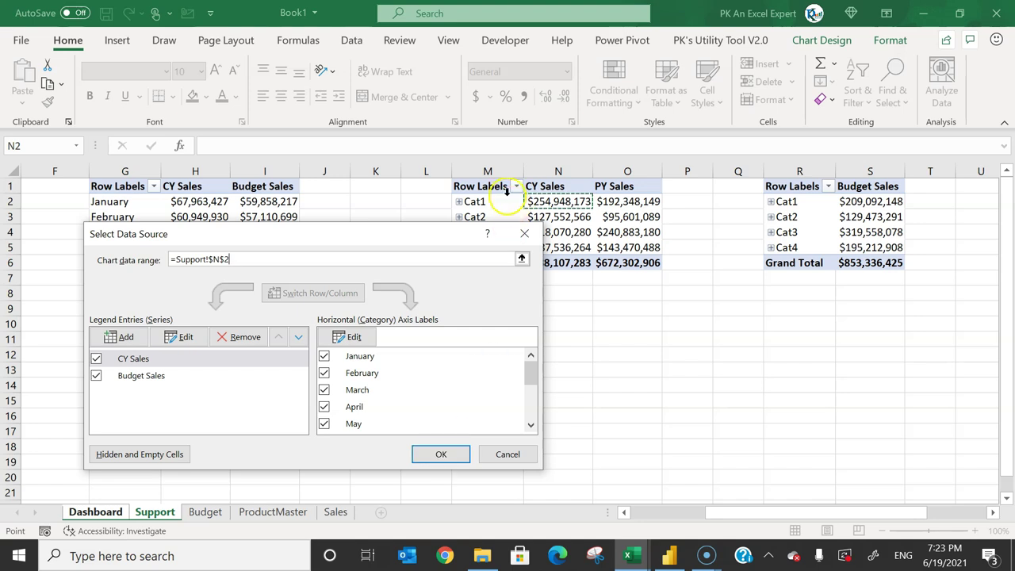
click(438, 453)
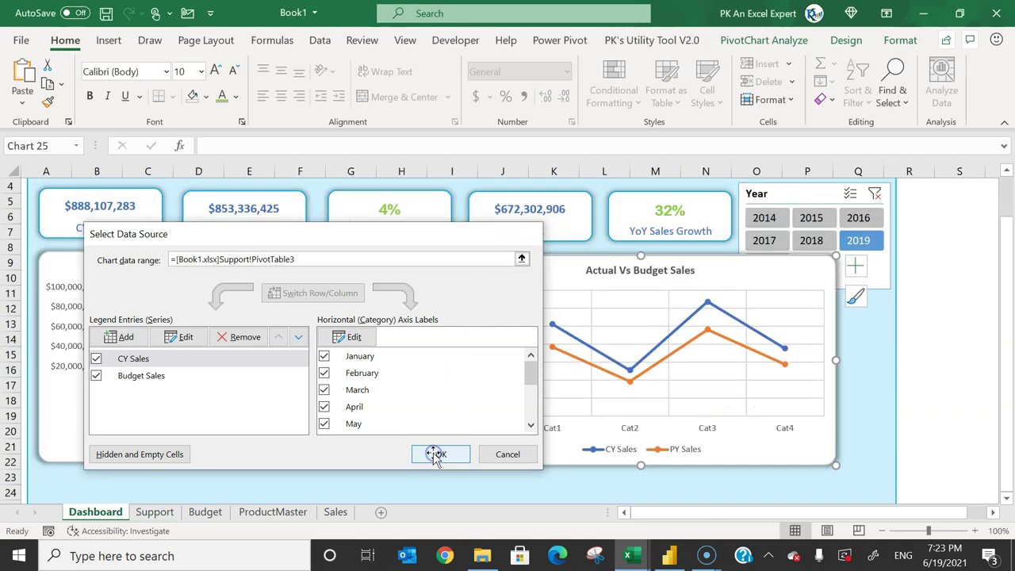
click(940, 377)
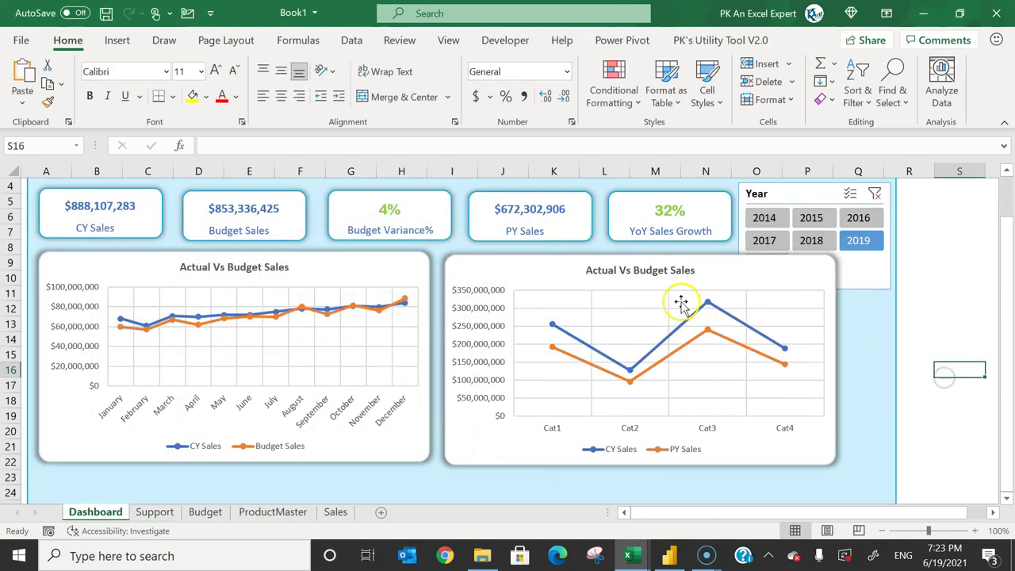
- Align the category chart with the top of the monthly chart and change its type to Clustered Column
click(773, 279)
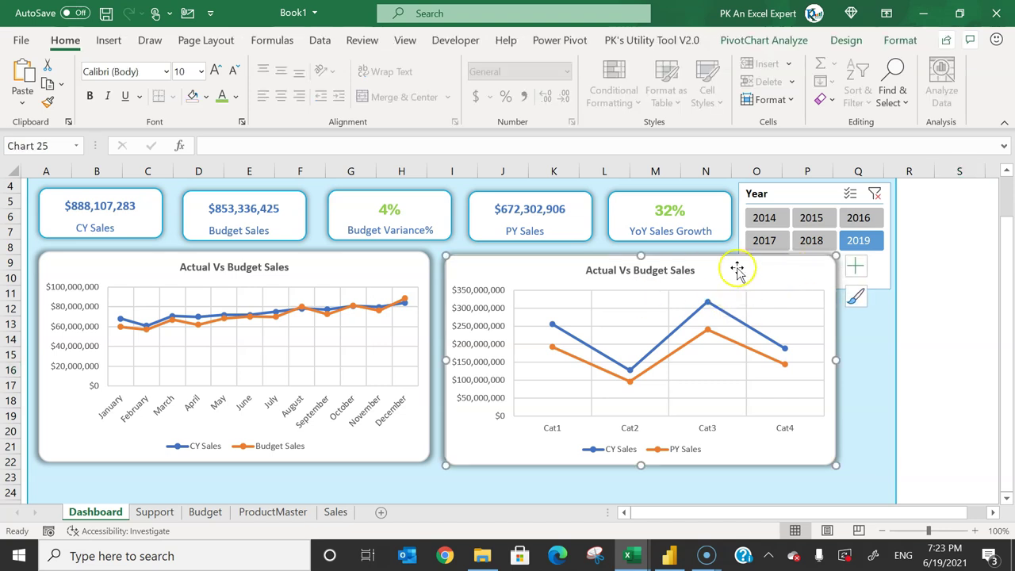
drag(726, 262, 721, 257)
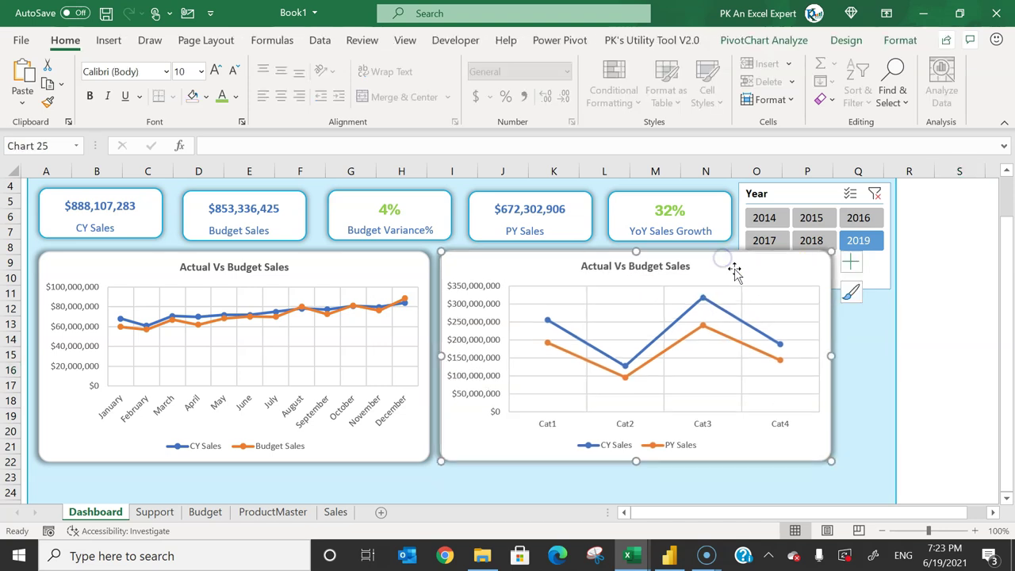
click(847, 40)
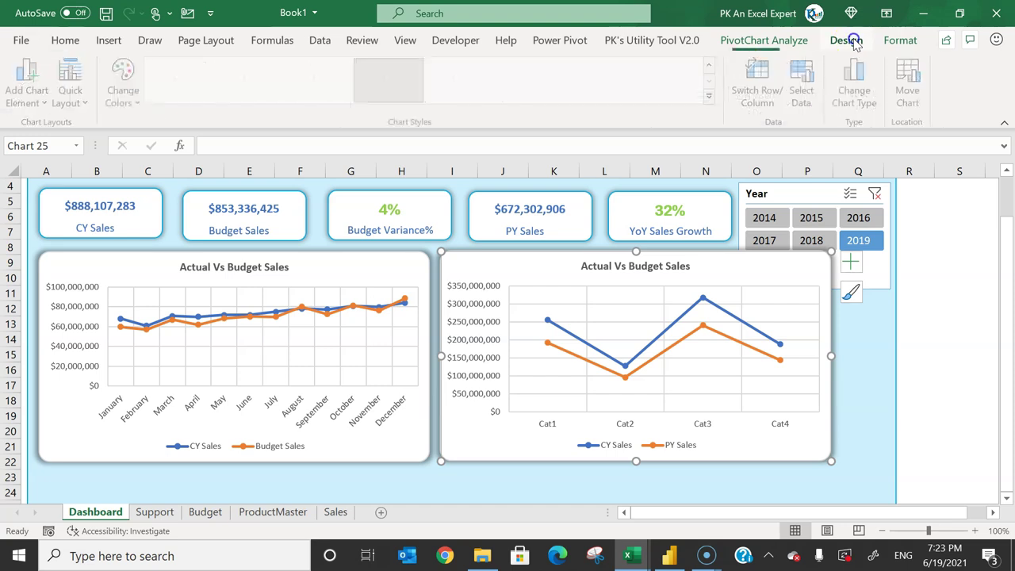
click(868, 101)
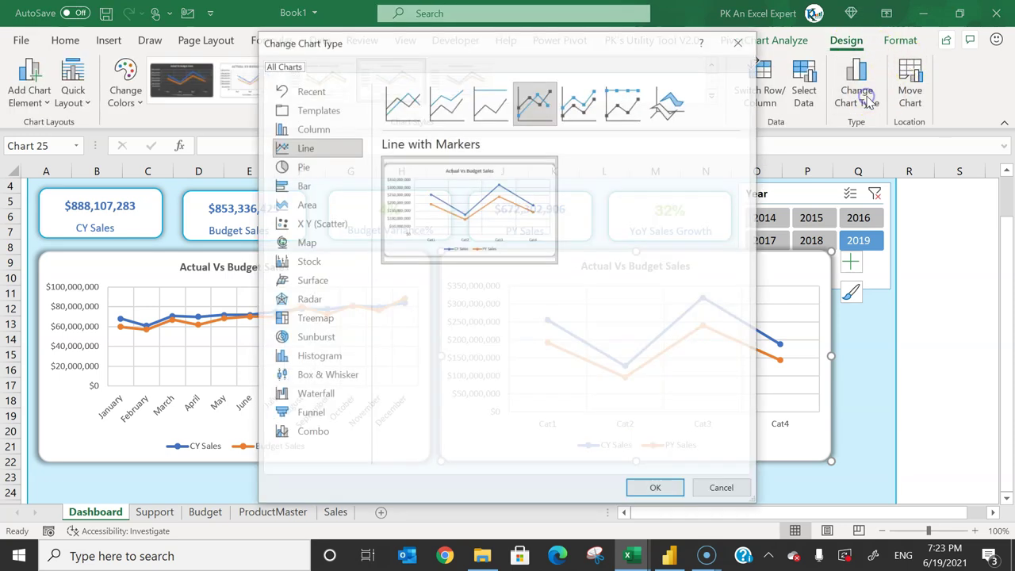
click(310, 130)
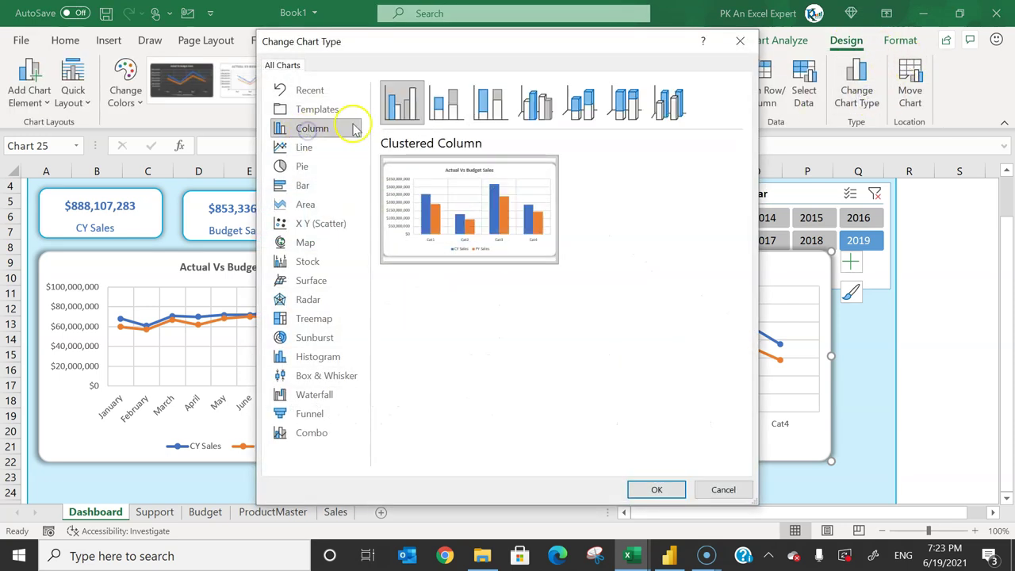
click(666, 491)
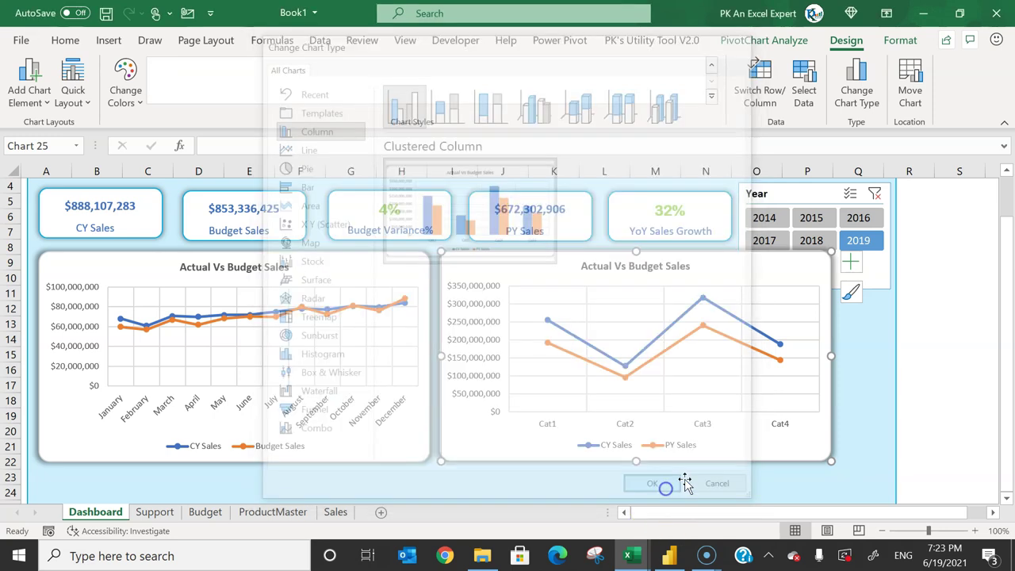
click(956, 341)
- Narrow the clustered column chart from its outer edge so it covers less of the Year slicer
click(827, 349)
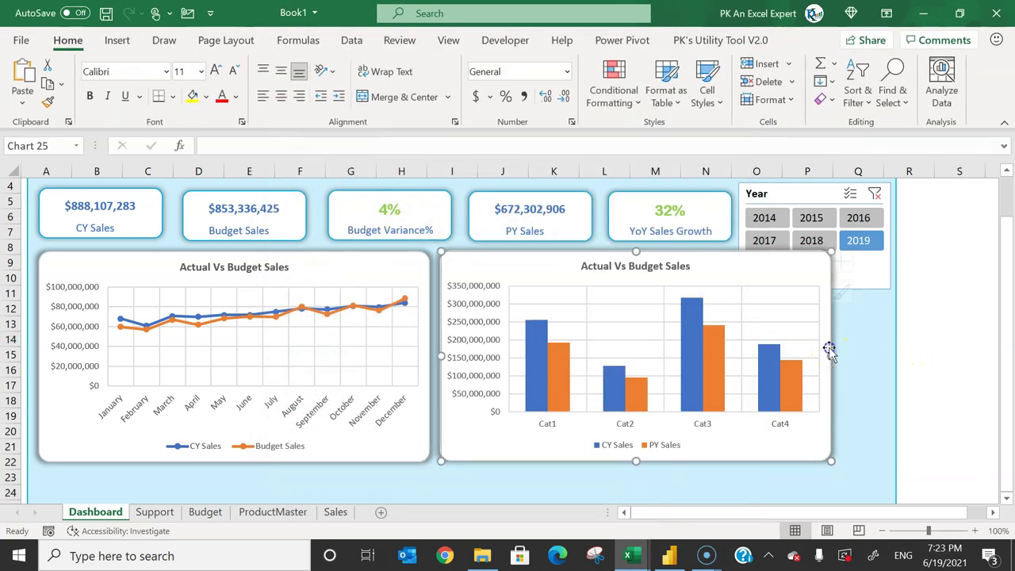
drag(828, 349, 759, 349)
click(944, 342)
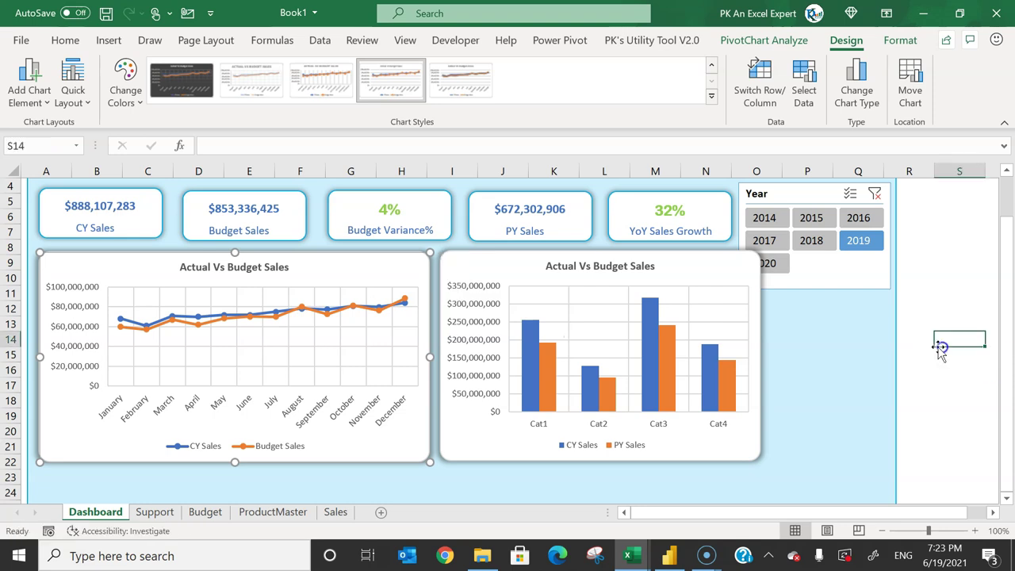
- Drill down from the Cat1 column to its products and check the pivot table on the Support sheet
click(531, 371)
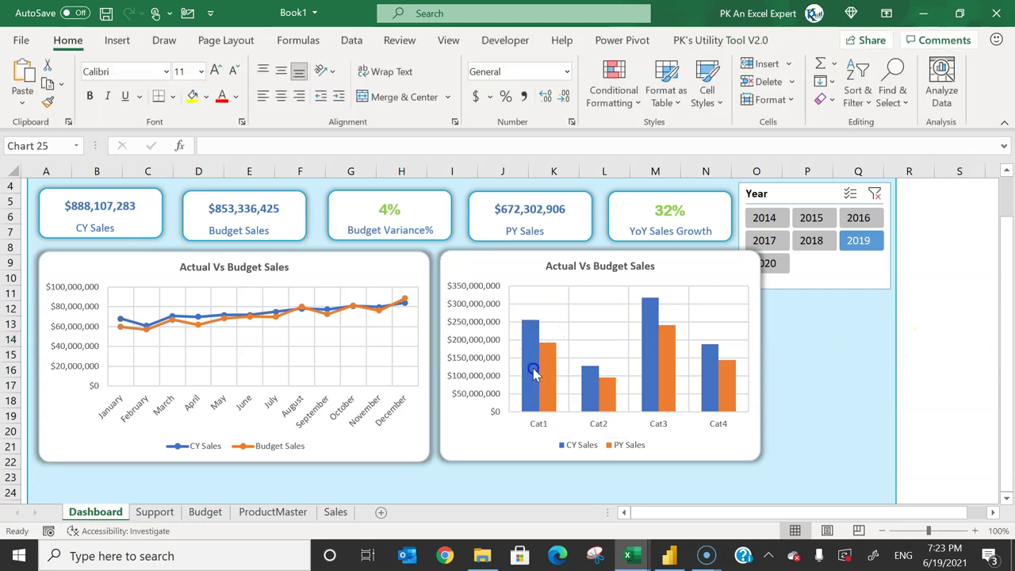
click(538, 396)
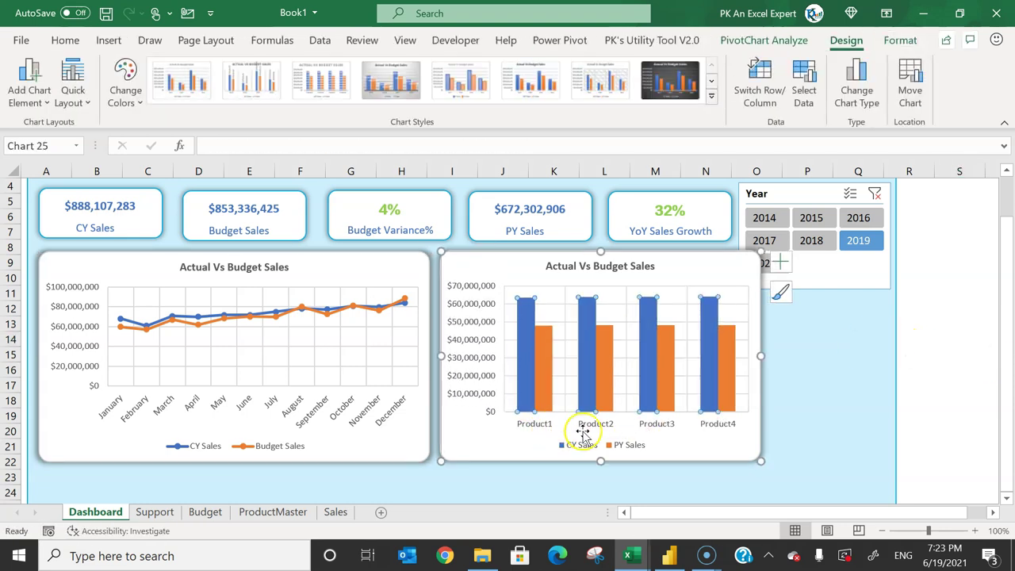
click(156, 513)
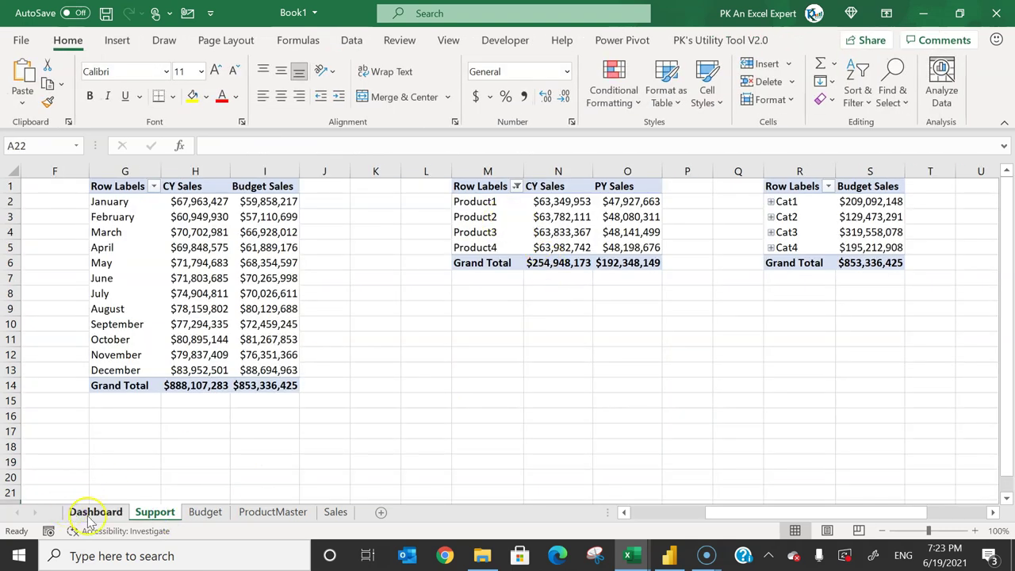
click(92, 513)
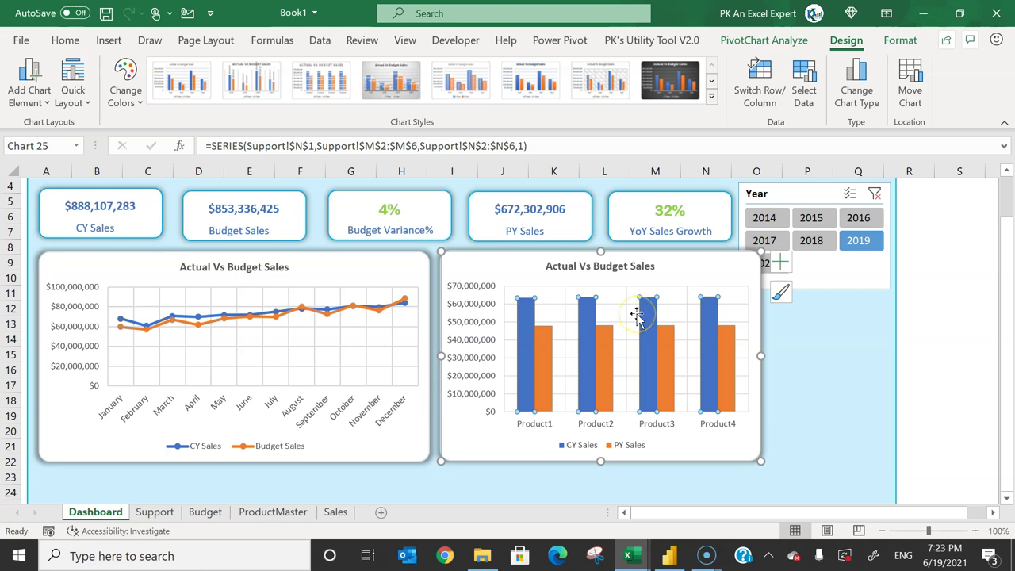
- Narrow the monthly line chart, then place the column chart close beside it and narrow it to clear the Year slicer
click(367, 283)
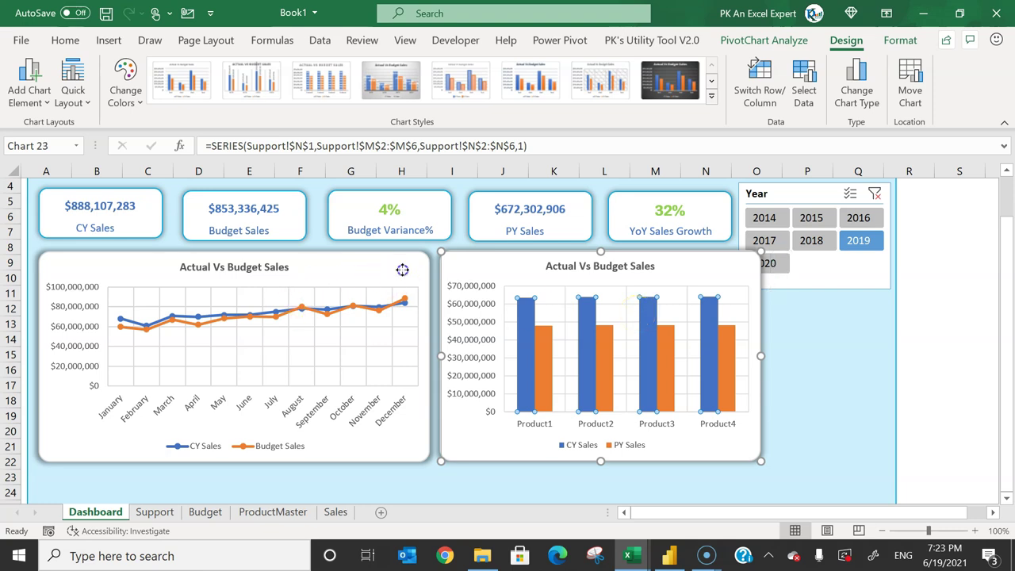
drag(428, 357, 396, 357)
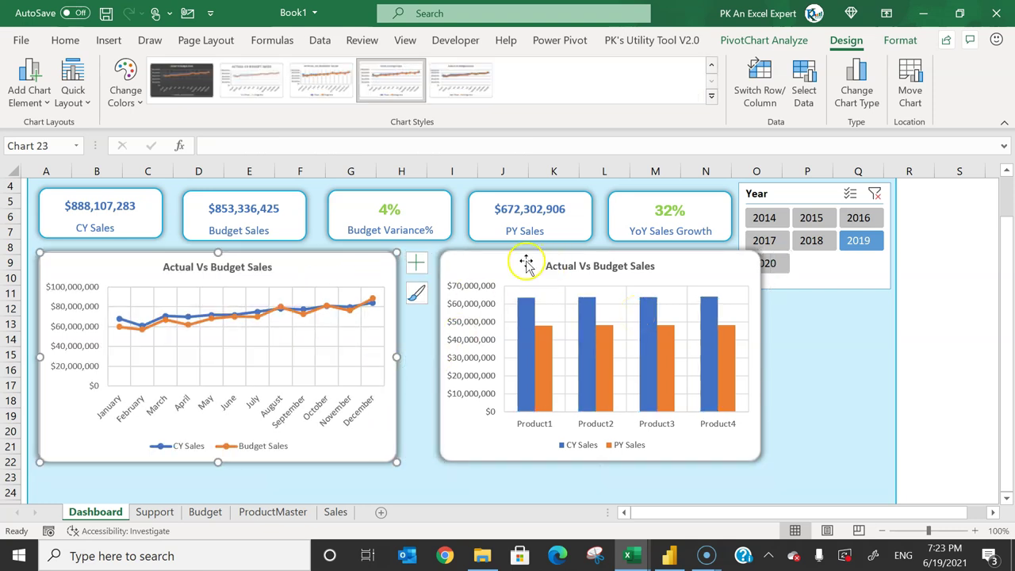
drag(526, 262, 490, 263)
drag(724, 357, 712, 362)
- Drill the column chart up from product level to Category
click(491, 356)
click(486, 353)
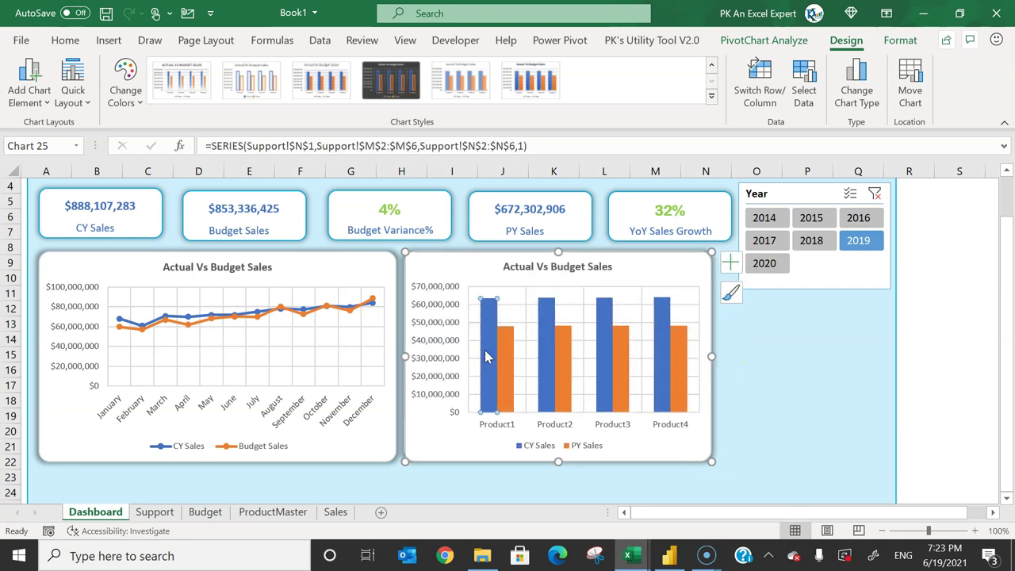
right_click(486, 356)
mouse_move(641, 128)
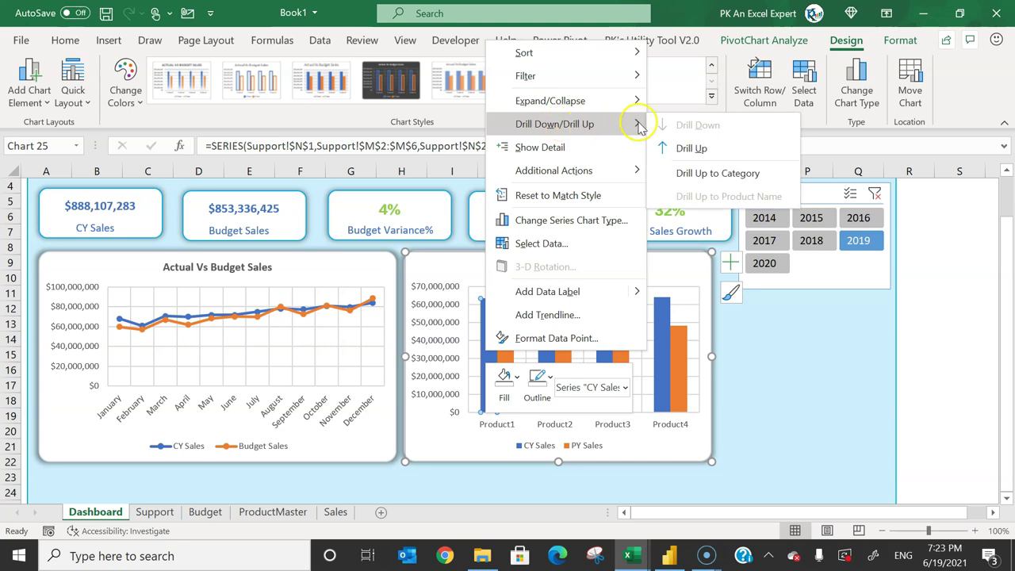
click(721, 173)
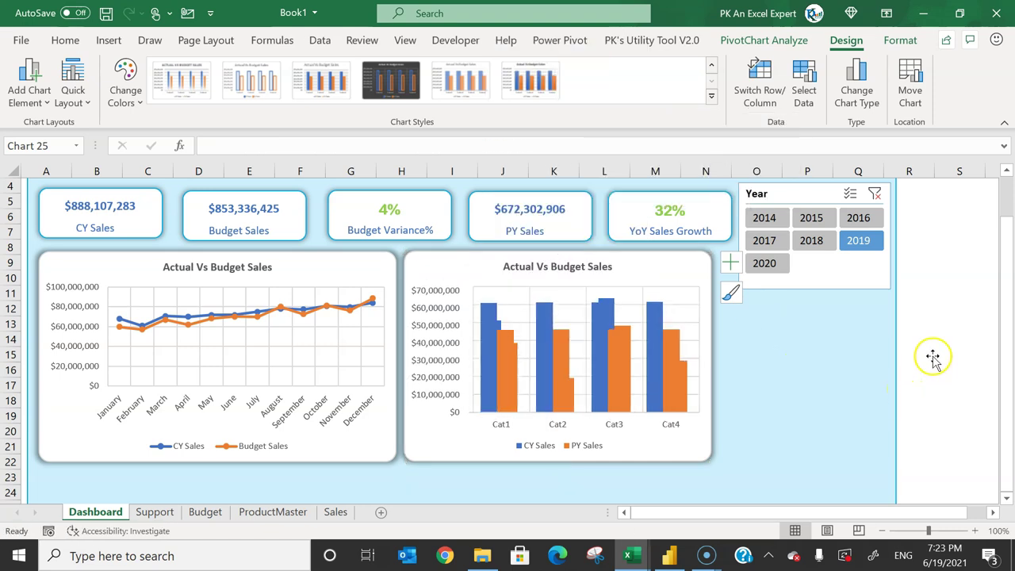
click(932, 358)
- Change the column chart's title to "CY Vs PY Sales"
click(555, 265)
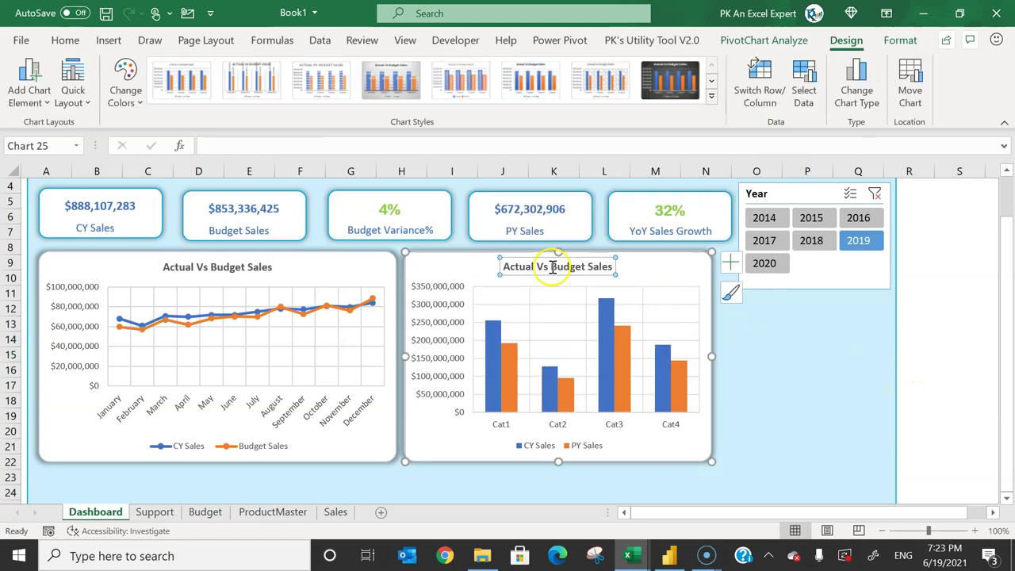
text(Cy)
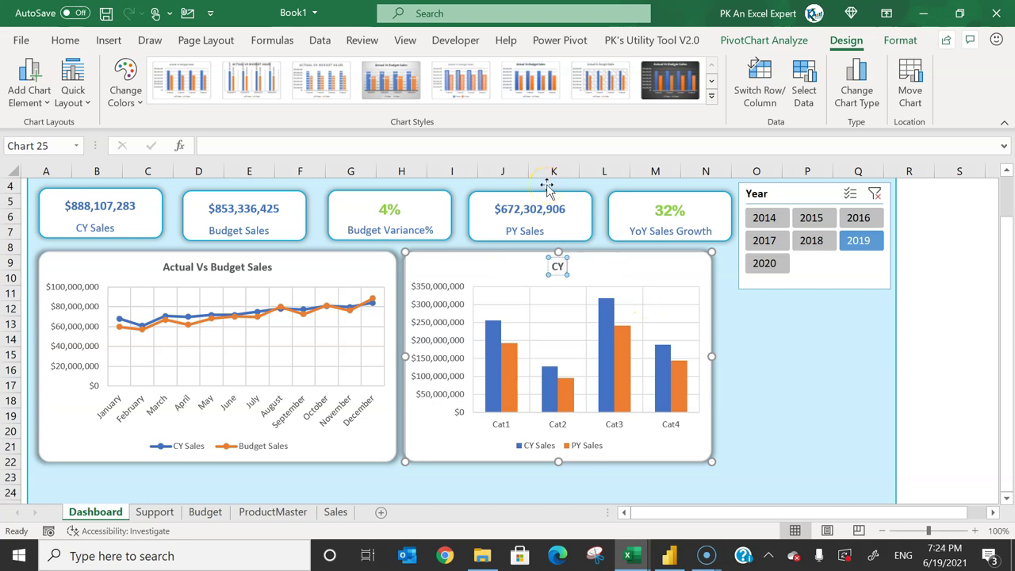
text( Vs PY Sales)
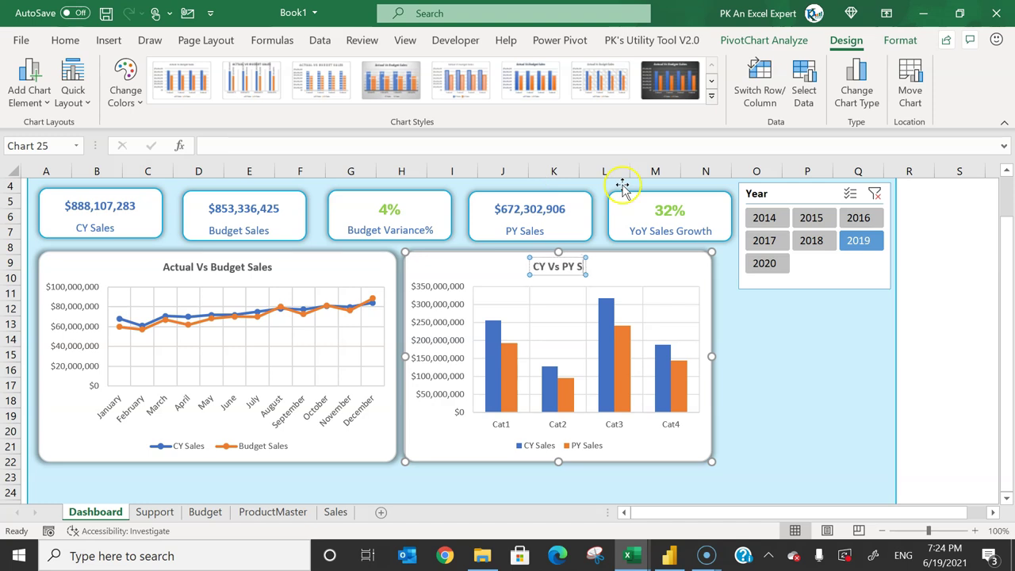
click(959, 305)
- Copy the CY Vs PY Sales chart and paste it onto a new sheet in Book2 as a detached chart
click(709, 276)
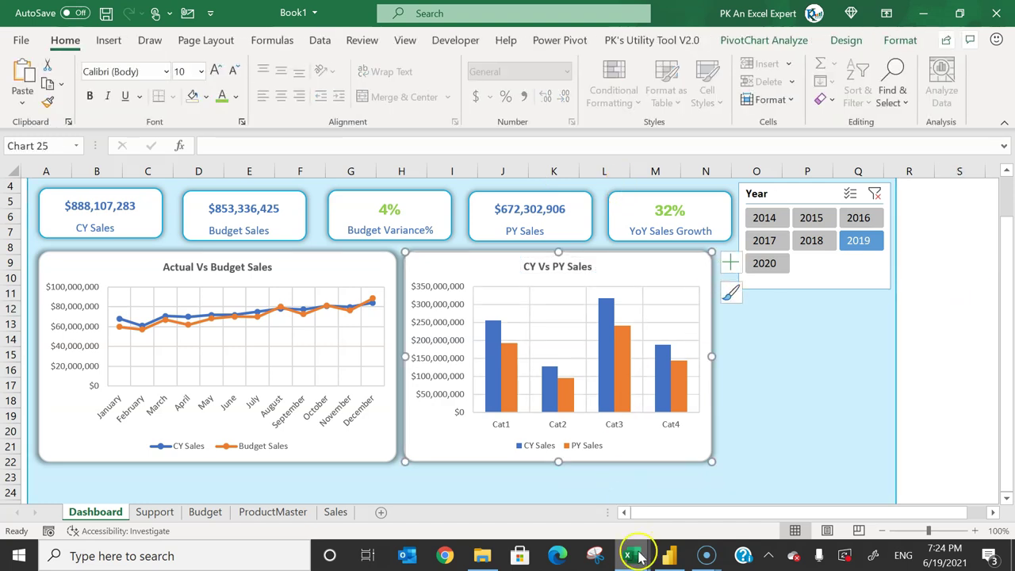
mouse_move(630, 555)
click(851, 483)
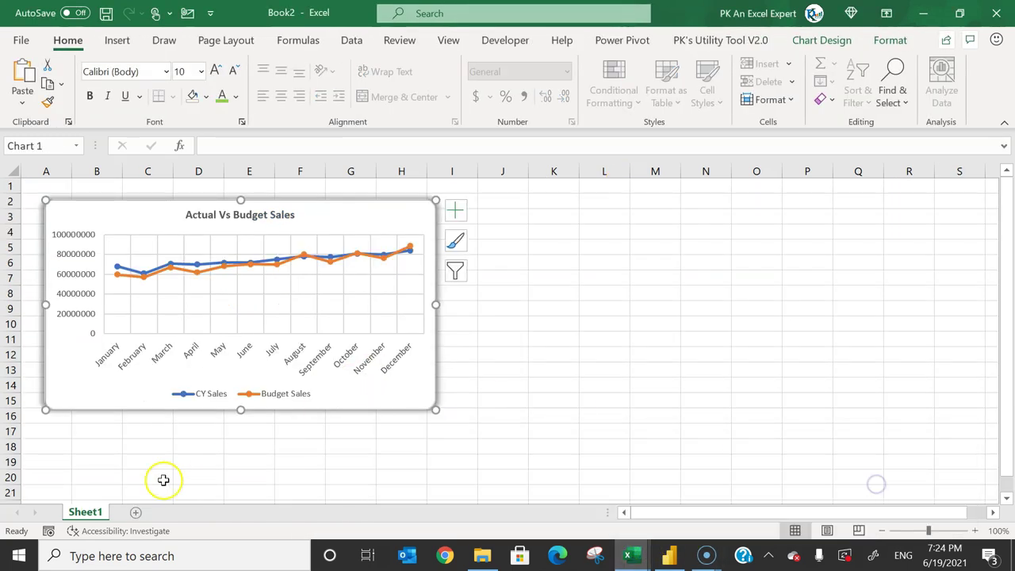
click(136, 511)
key(ctrl+v)
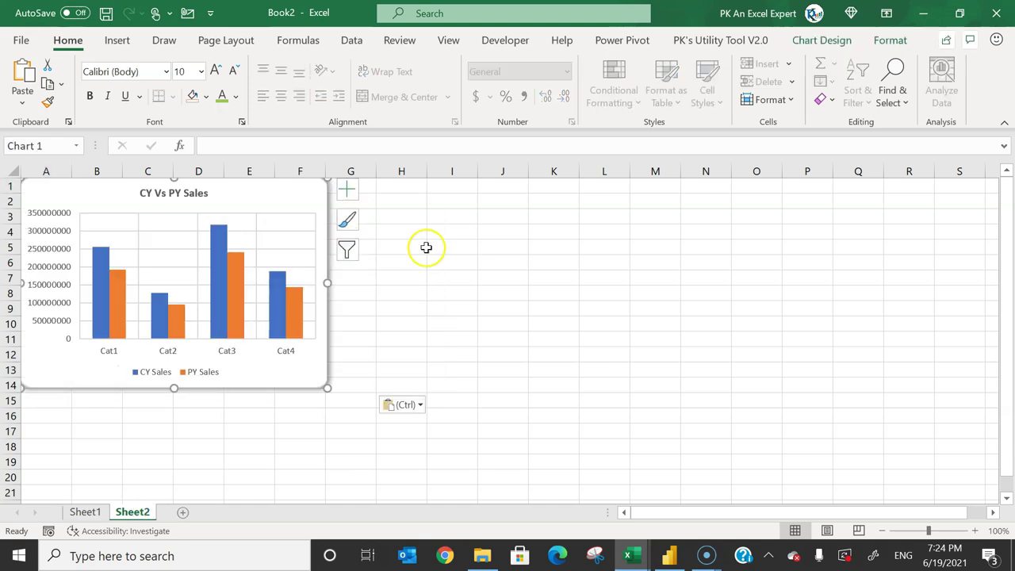
- Bring the detached CY Vs PY Sales chart into Book1's Dashboard sheet, narrow it and place it below the Year slicer
key(alt+Tab)
click(921, 325)
key(ctrl+v)
drag(915, 336, 539, 267)
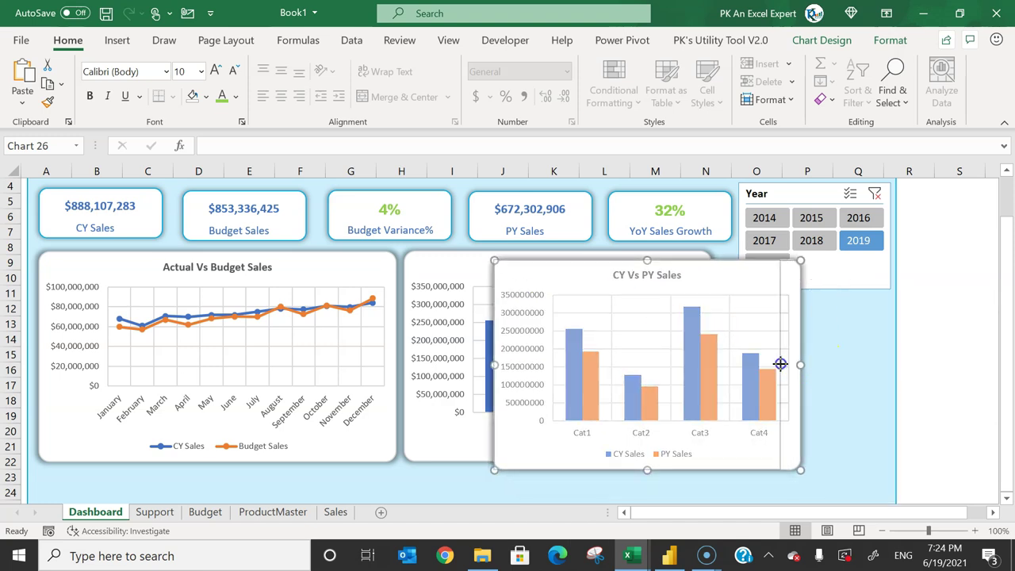
drag(709, 267, 800, 309)
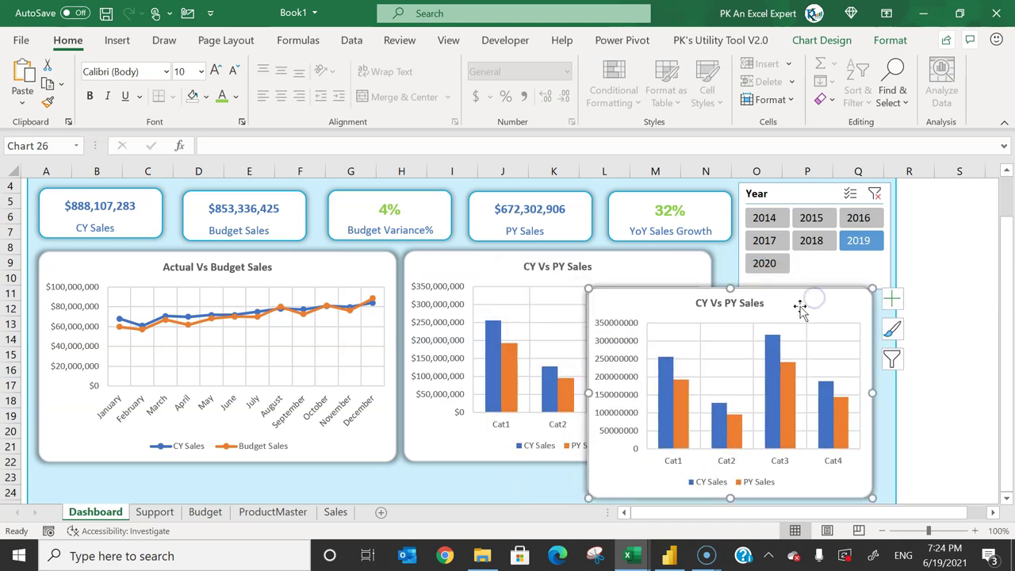
- Set the pasted chart's data source to the category Budget Sales pivot table through Support!$S$2
right_click(789, 311)
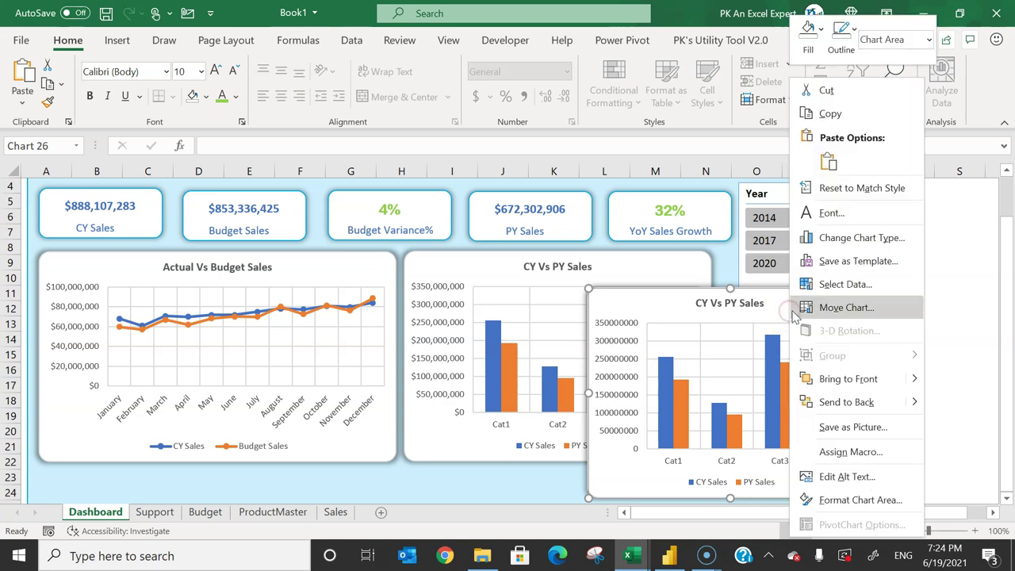
click(845, 286)
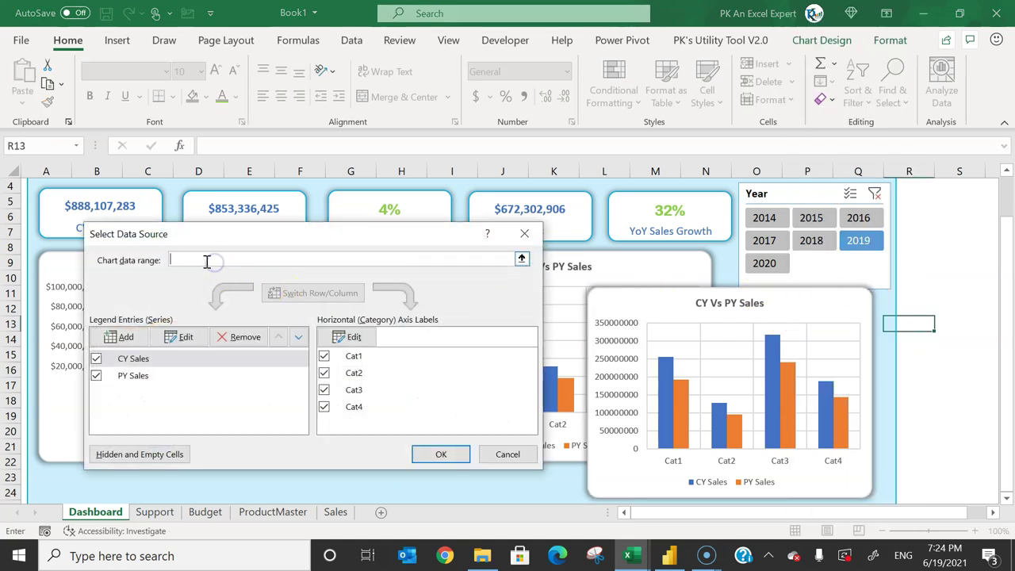
click(153, 511)
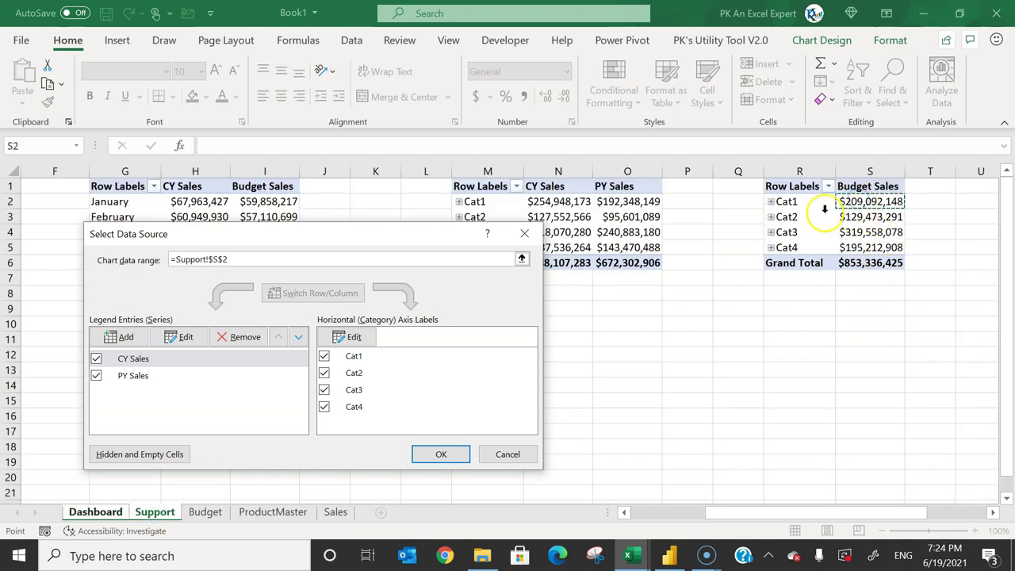
click(440, 454)
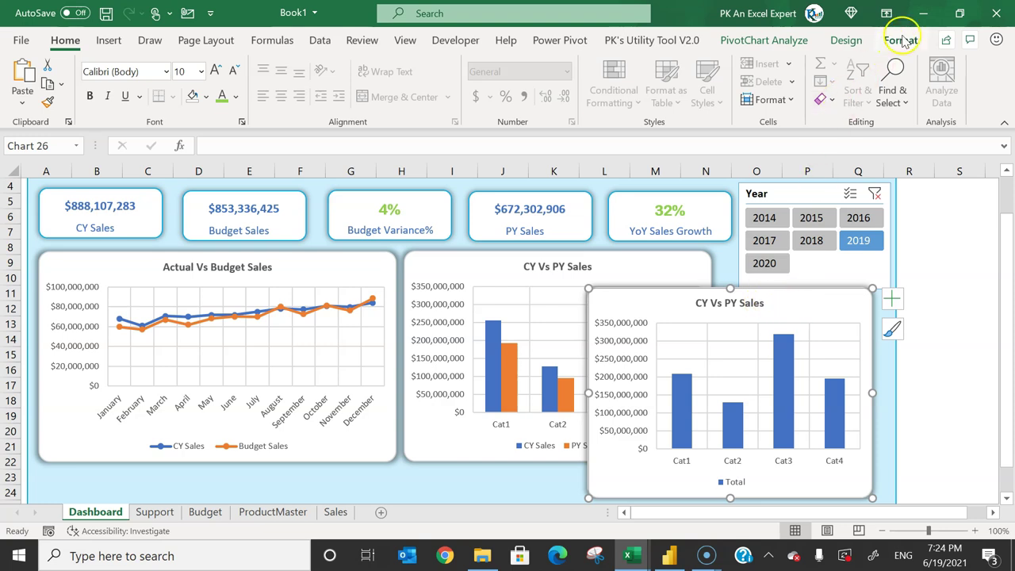
- Change the category budget chart's type from clustered column to Doughnut
click(845, 40)
click(857, 79)
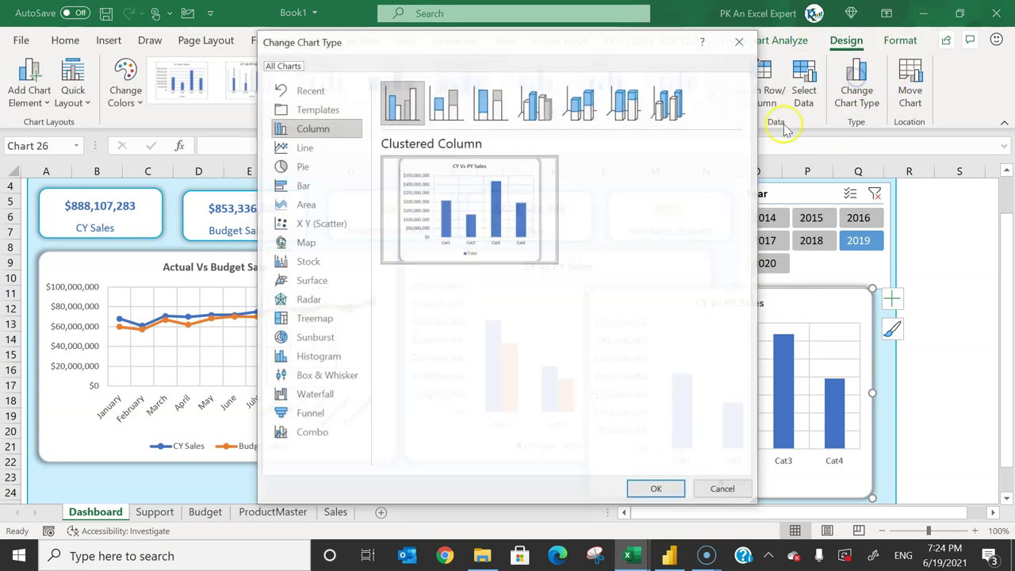
click(307, 166)
click(580, 102)
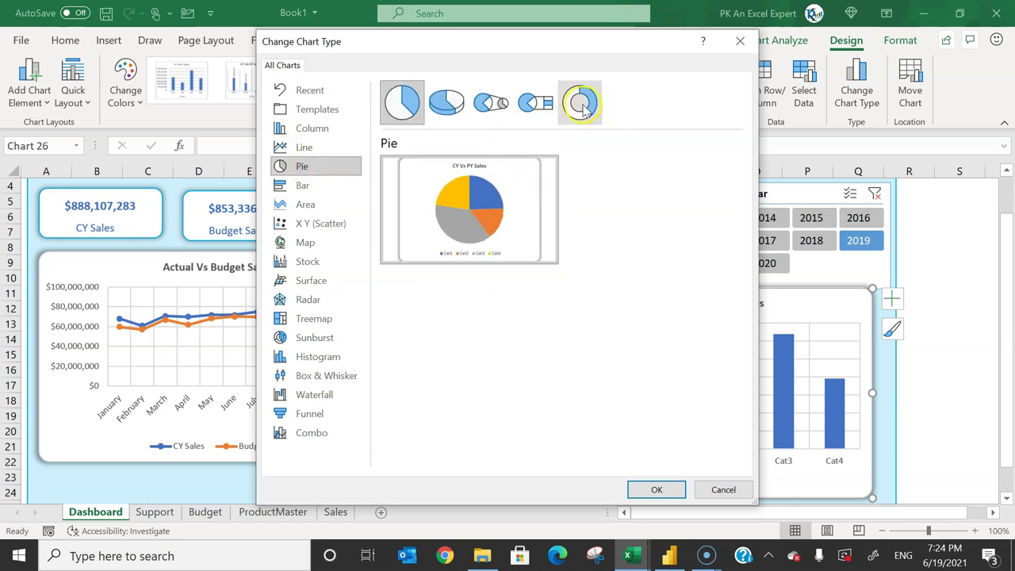
click(656, 489)
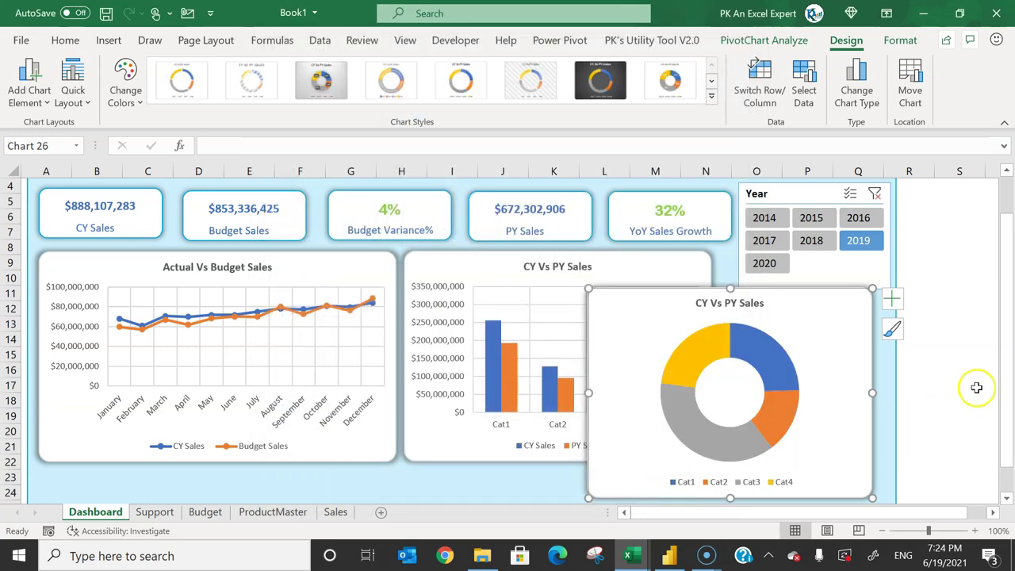
- Enlarge the doughnut hole to make the ring thinner and change the chart title to "Budget"
right_click(769, 365)
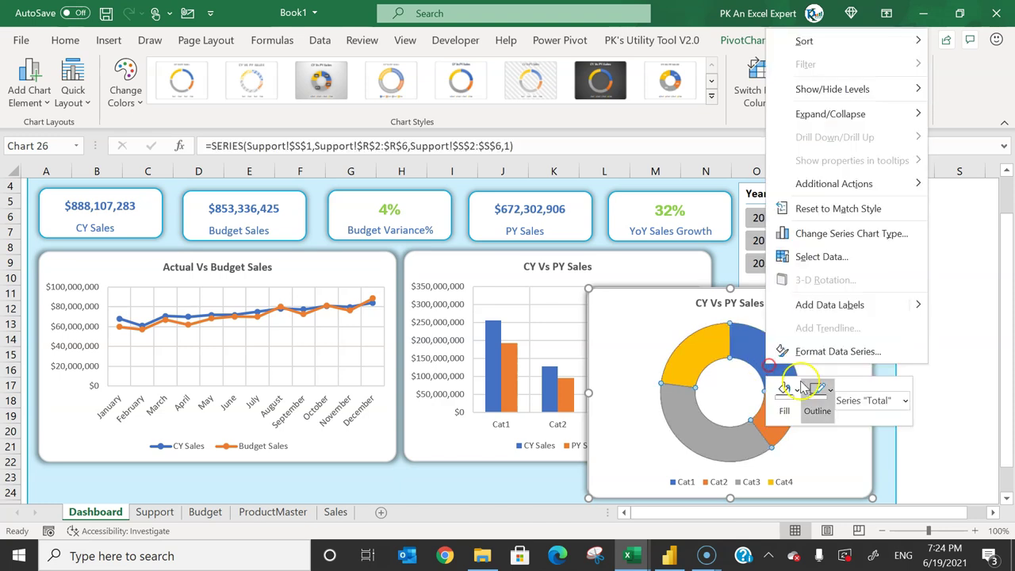
click(840, 351)
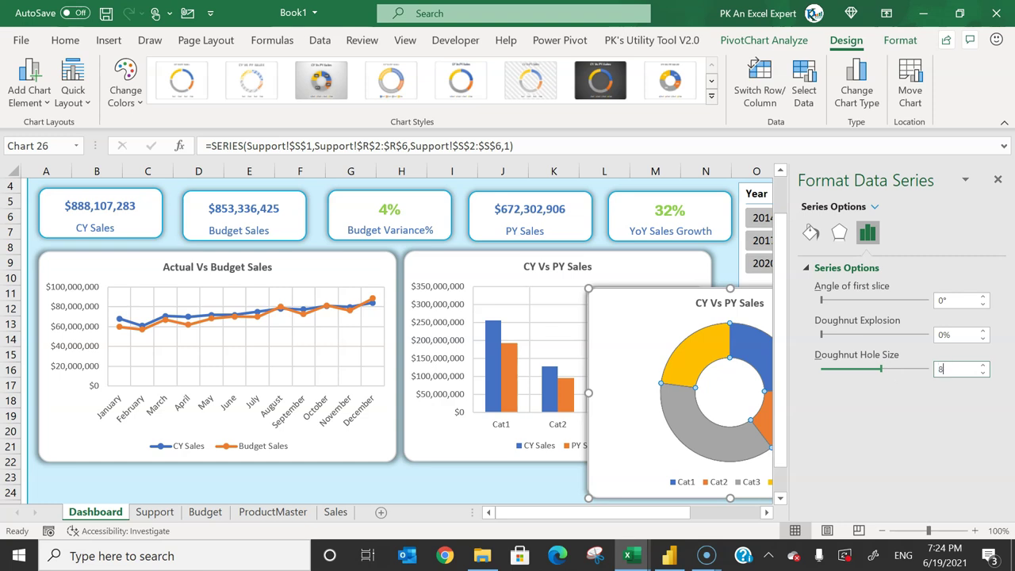
click(638, 315)
click(995, 180)
click(730, 303)
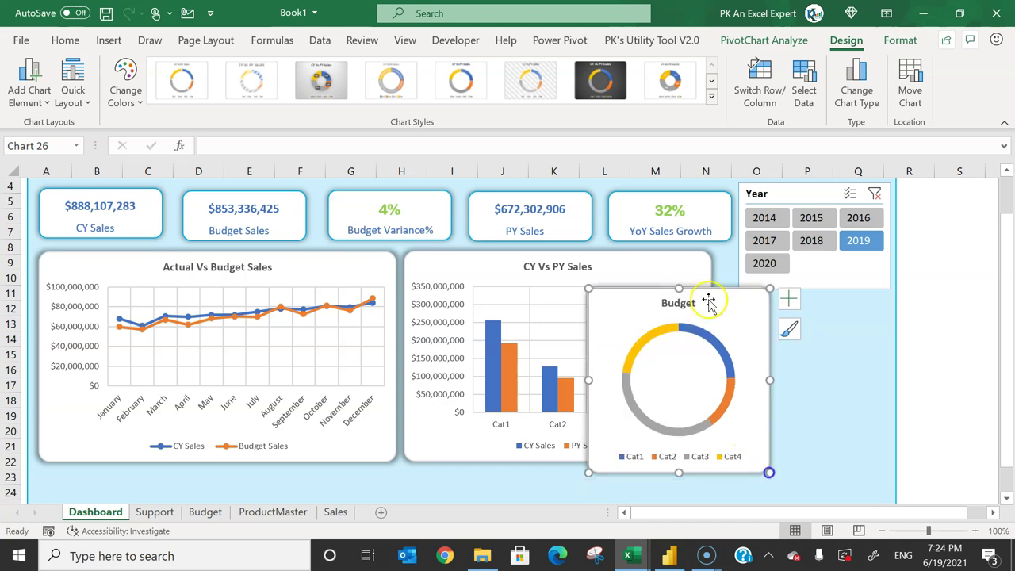
- Move the Budget doughnut chart below the Year slicer and shrink it to fit the slicer's width
drag(708, 304, 811, 306)
drag(880, 468, 815, 453)
click(940, 365)
scroll(928, 346, down, 2)
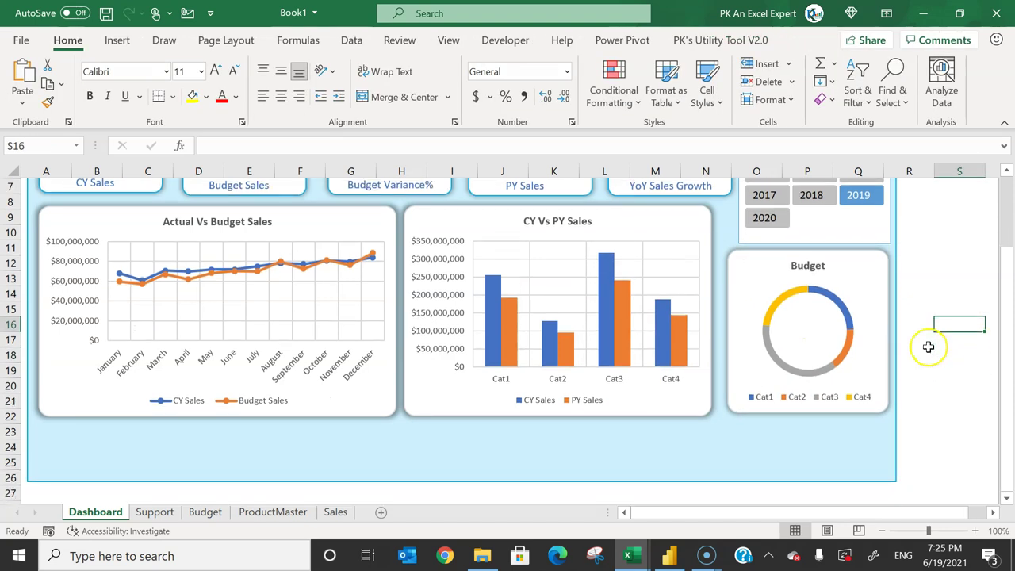
- Shift the CY Vs PY Sales chart slightly right and extend the dashboard's background rectangle down to about row 31
drag(659, 370, 665, 369)
click(574, 427)
drag(488, 429, 455, 479)
scroll(822, 414, down, 2)
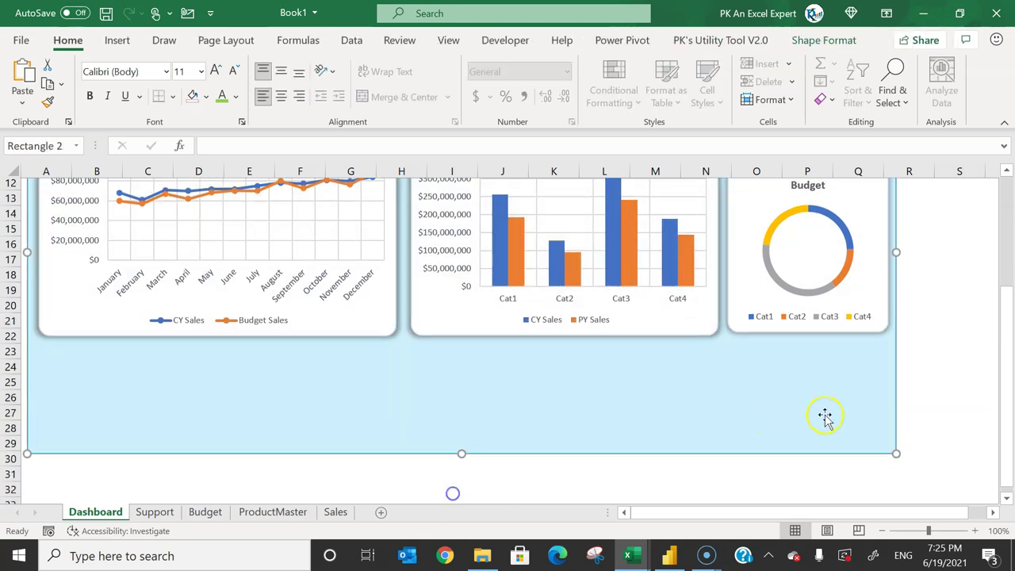
click(909, 292)
- Copy the detached CY Vs PY Sales chart from Book2 and paste it onto Book1's Dashboard sheet
click(670, 280)
scroll(714, 298, up, 3)
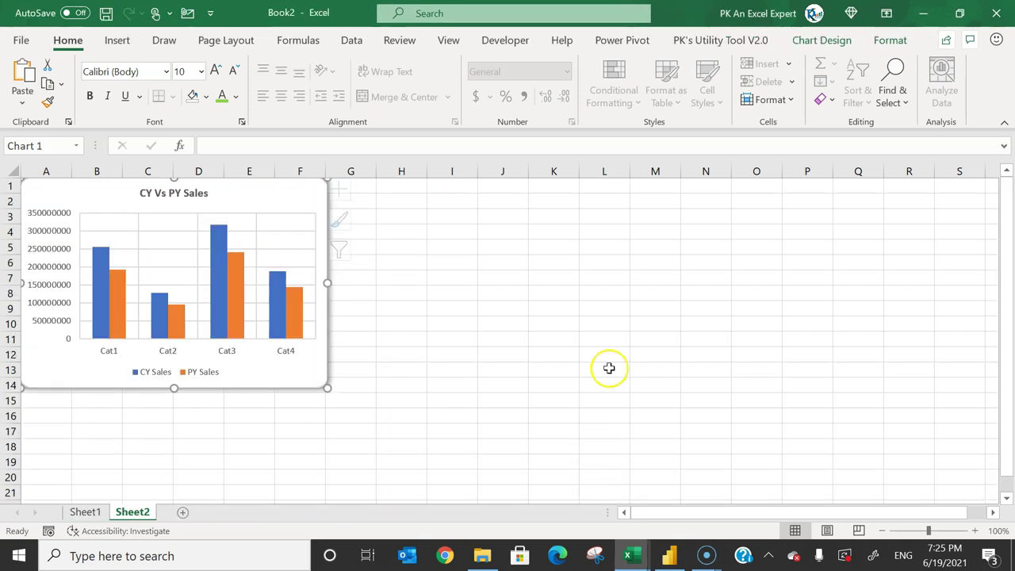
click(614, 310)
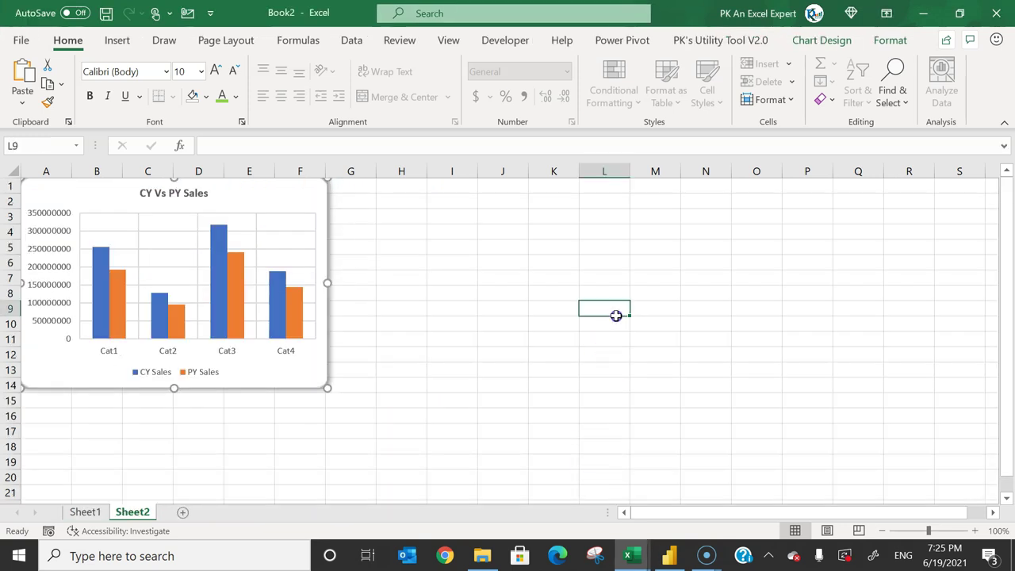
click(301, 199)
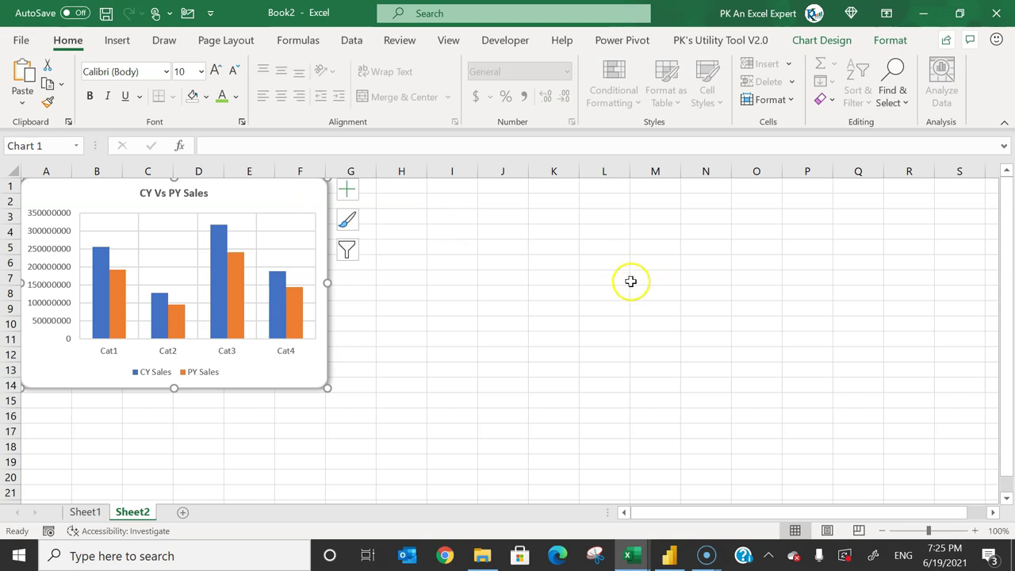
key(alt+Tab)
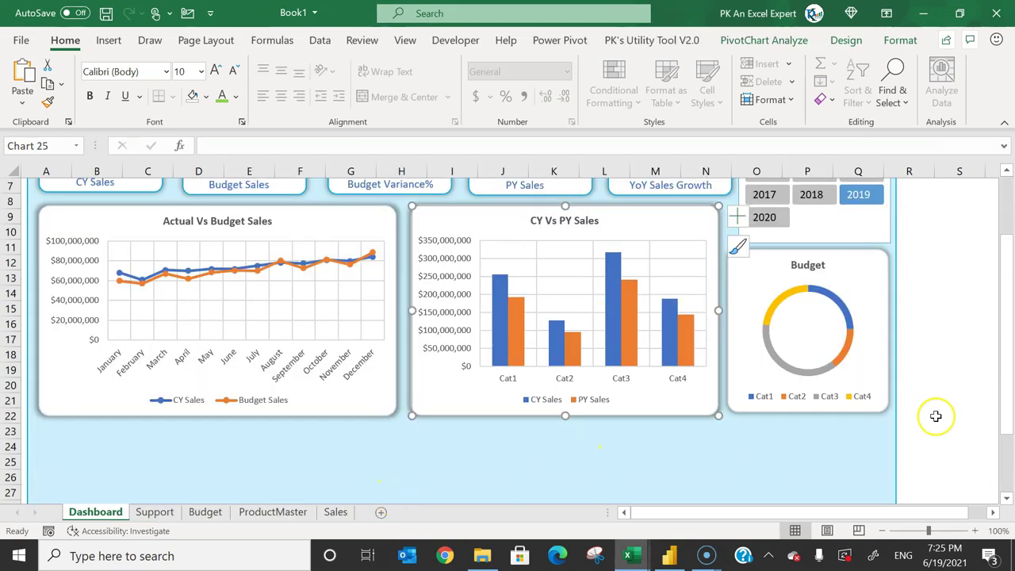
click(936, 416)
scroll(936, 416, down, 3)
key(ctrl+v)
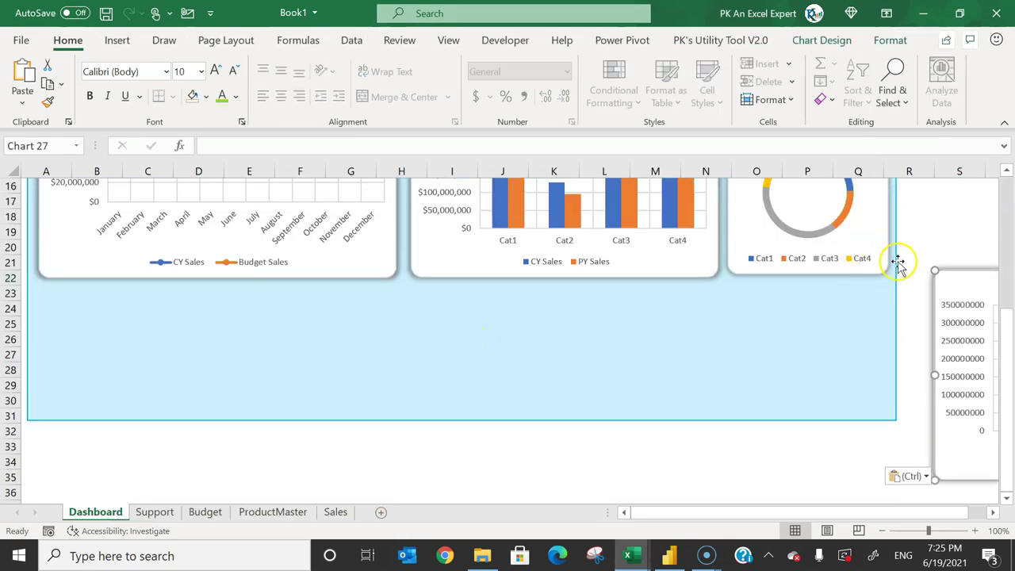
- Place the pasted chart below the Actual Vs Budget Sales chart and stretch it into a low, wide strip across the dashboard
drag(947, 272, 53, 289)
drag(341, 496, 866, 391)
drag(450, 391, 450, 399)
- Set the wide chart's data source to the product-level CY Sales and Budget Sales pivot table through Support!$W$2
right_click(504, 293)
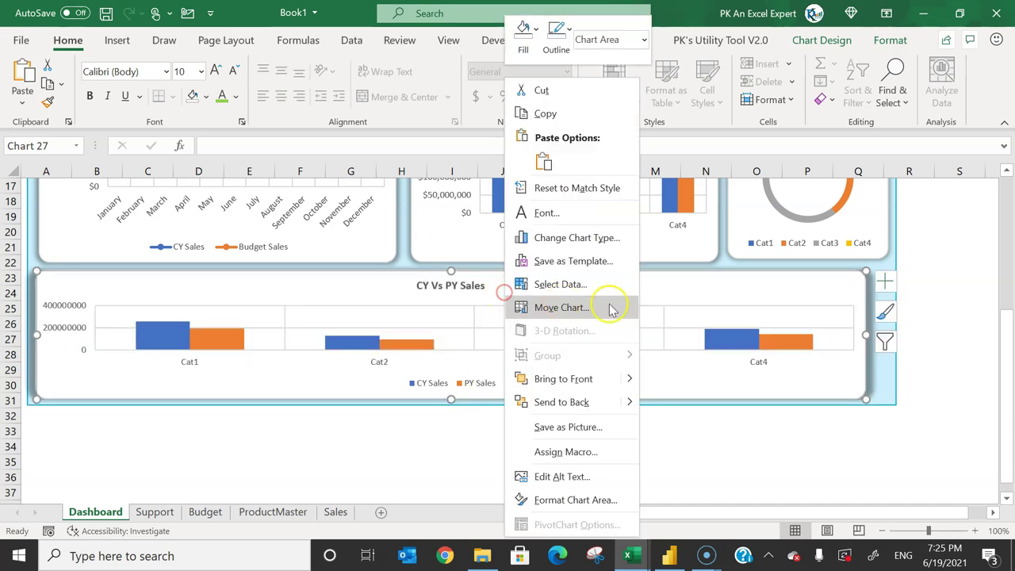
click(571, 280)
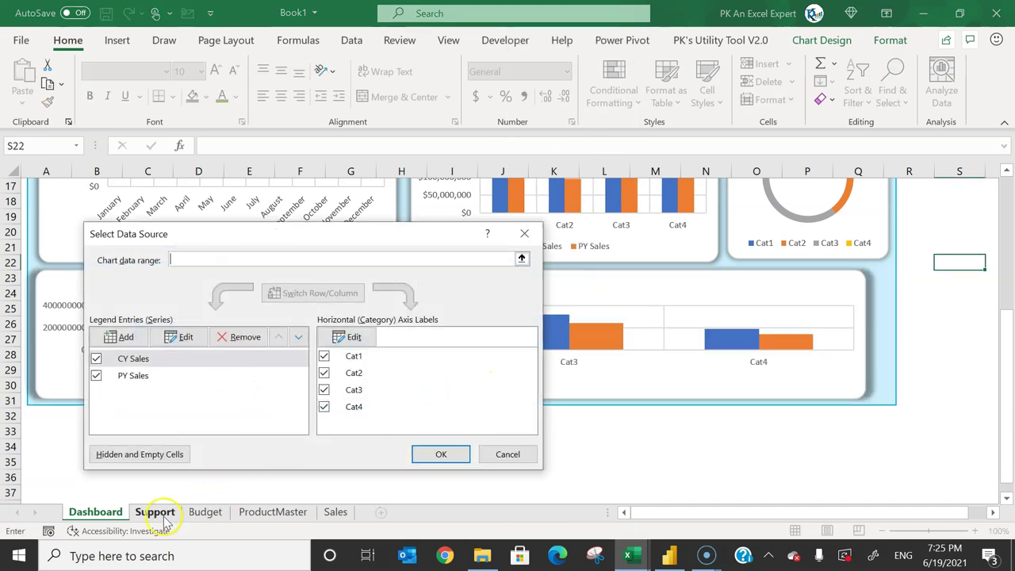
click(154, 512)
drag(827, 515, 880, 515)
click(828, 202)
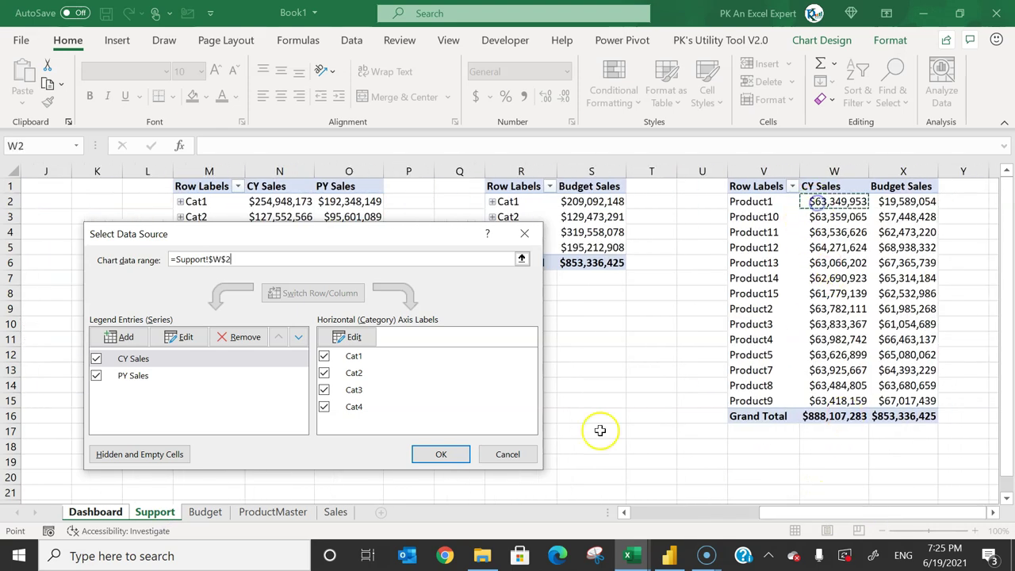
click(429, 453)
- Change the wide chart's title to "Actual Vs Budget Sales by Product", reusing the line chart's title text
scroll(637, 340, up, 3)
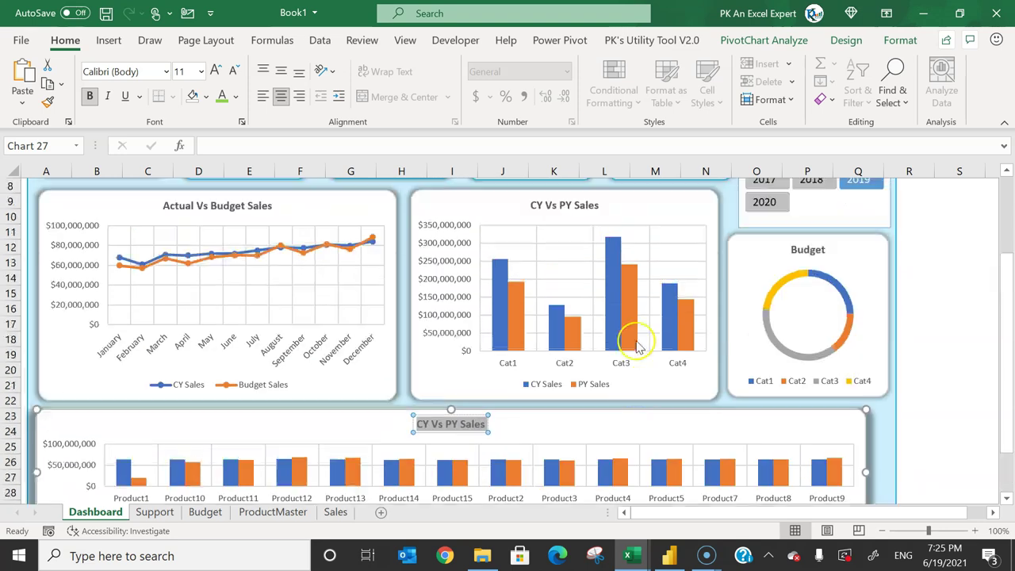
click(555, 204)
click(224, 213)
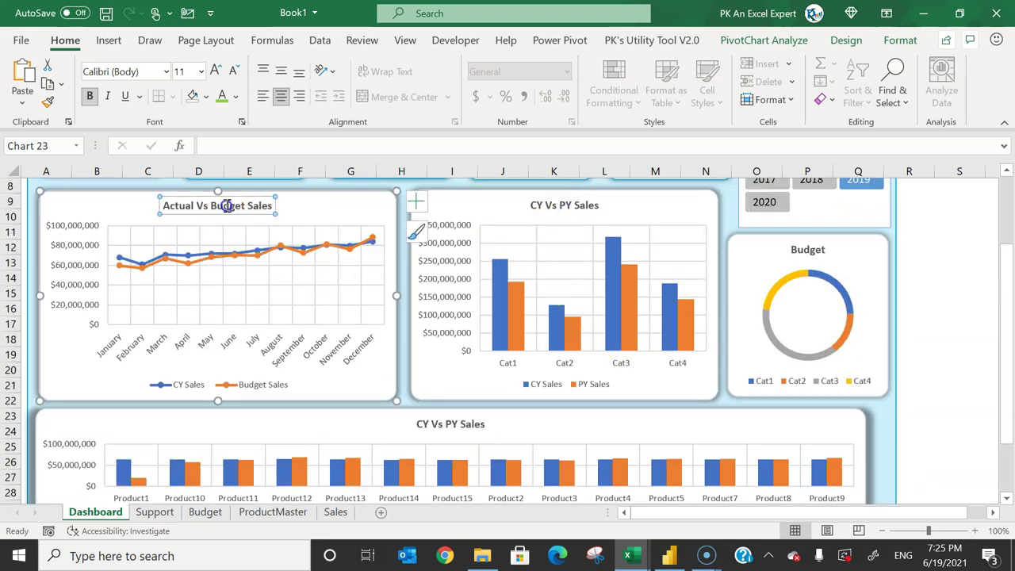
click(226, 206)
click(455, 428)
key(ctrl+v)
key(ctrl+z)
click(453, 423)
text(Actual Vs Budget Sales)
text(by Product)
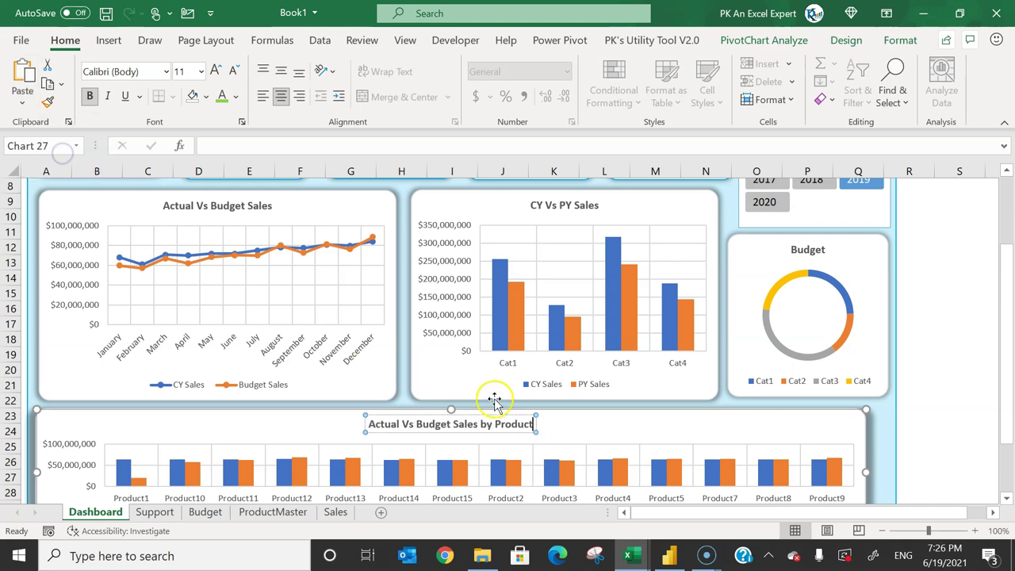
click(977, 412)
scroll(978, 412, down, 1)
- Convert the product chart to a Combo with CY Sales as Clustered Column and Budget Sales as Line with Markers
click(630, 381)
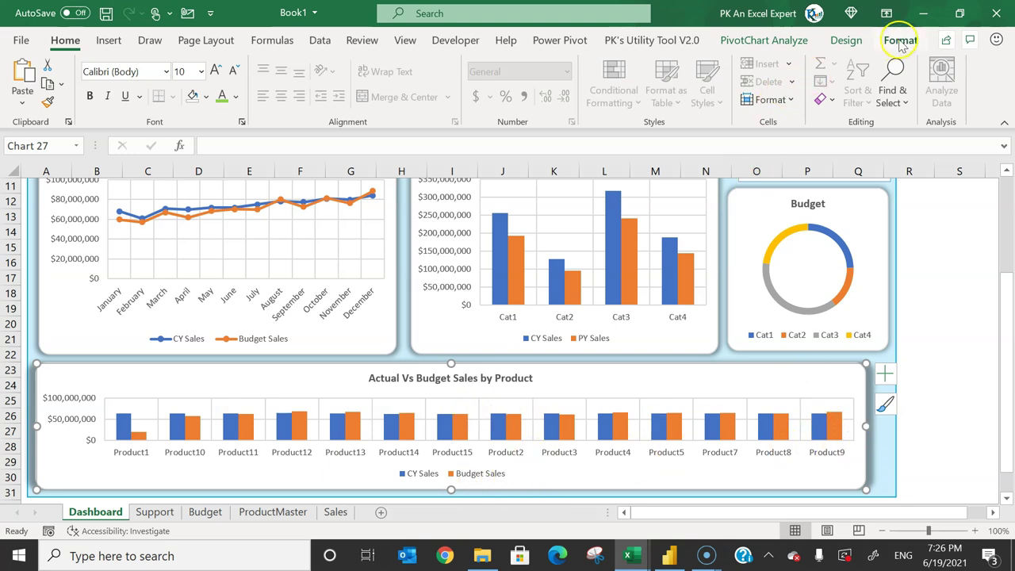
click(841, 41)
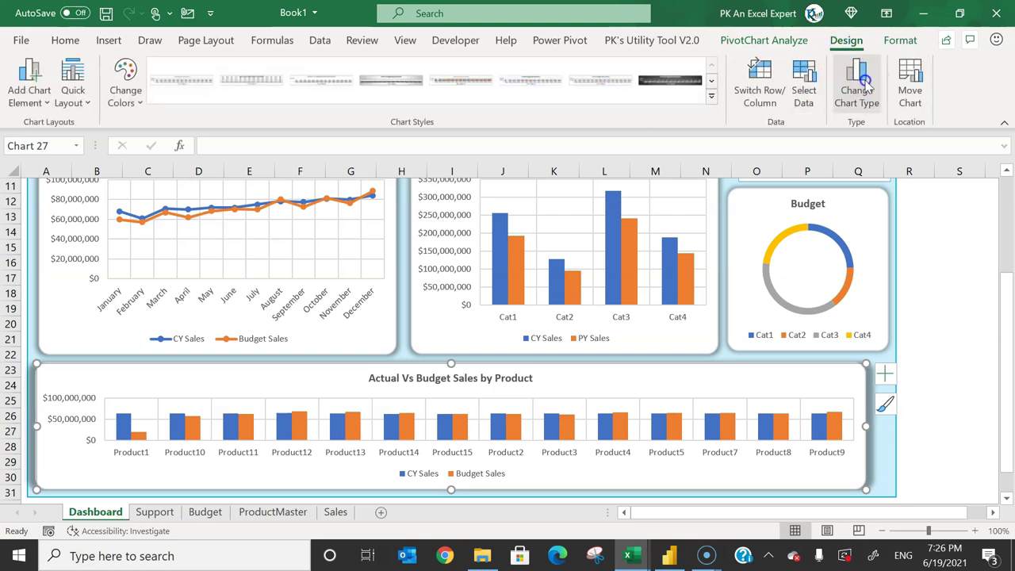
click(856, 79)
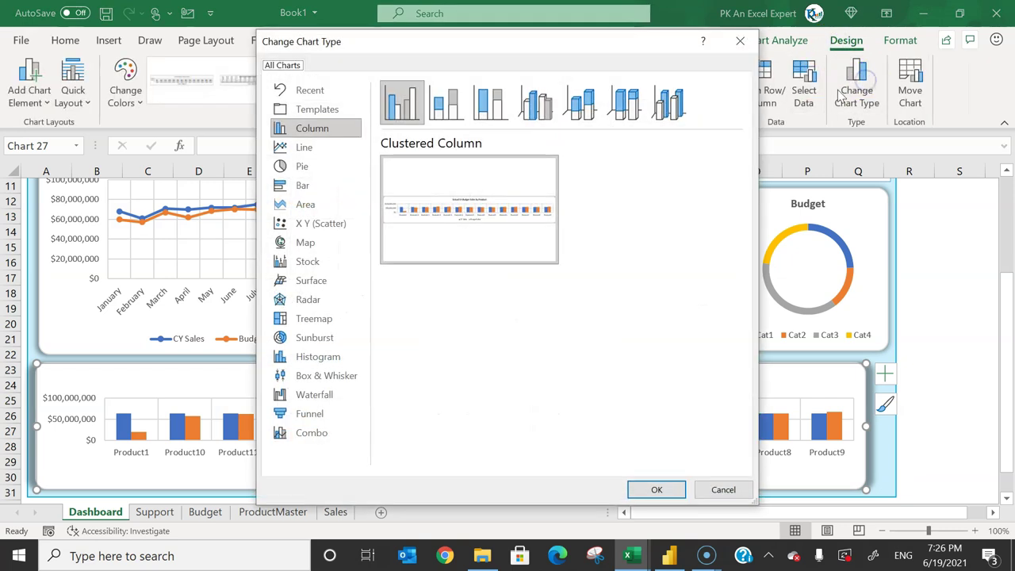
click(314, 432)
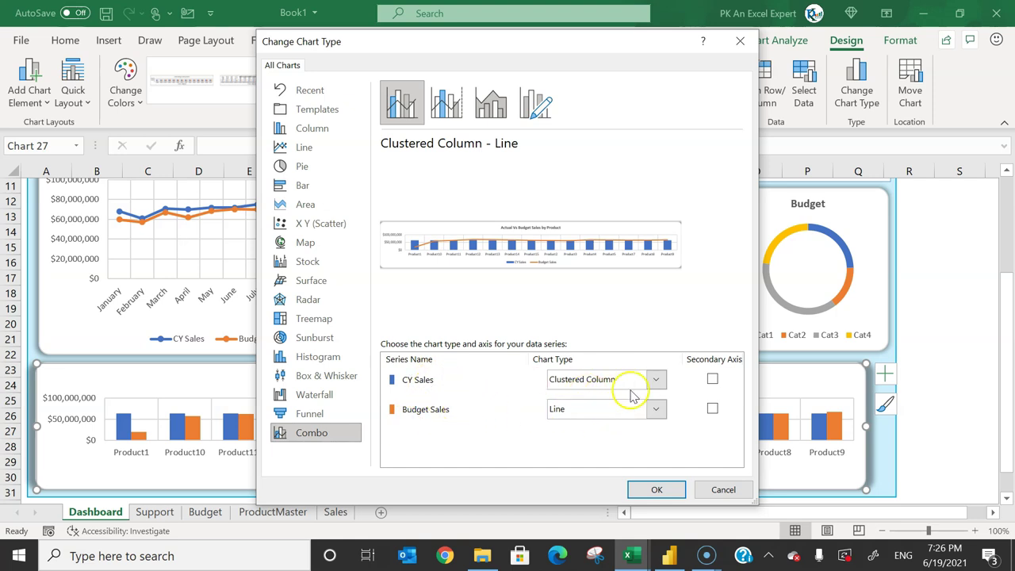
click(654, 410)
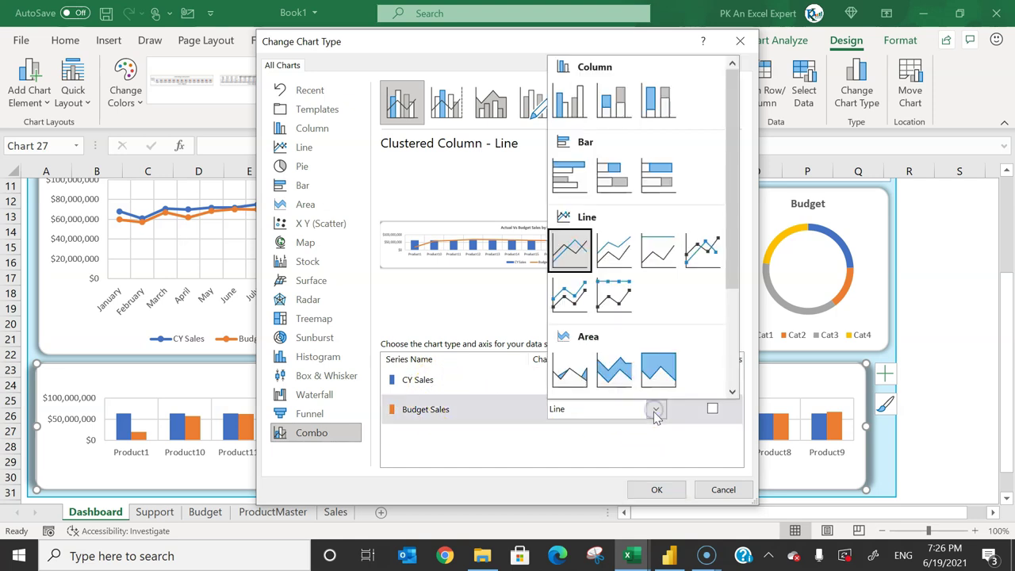
click(703, 255)
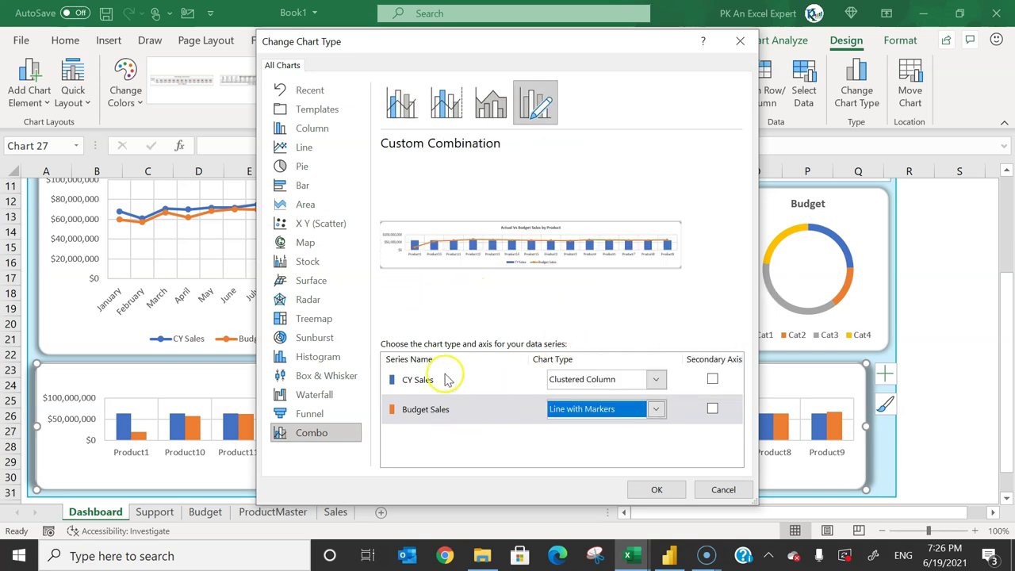
click(662, 490)
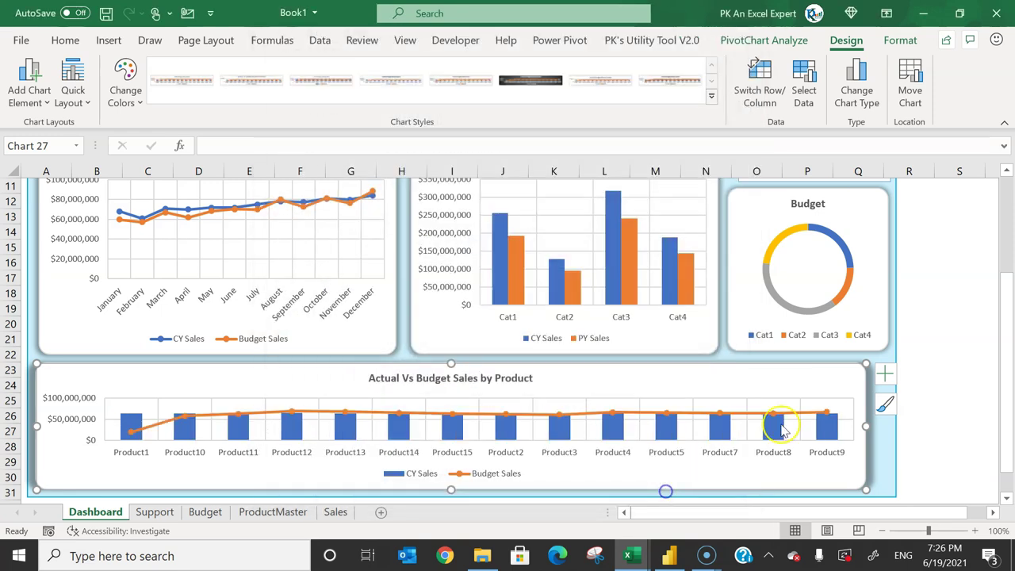
click(940, 373)
click(943, 420)
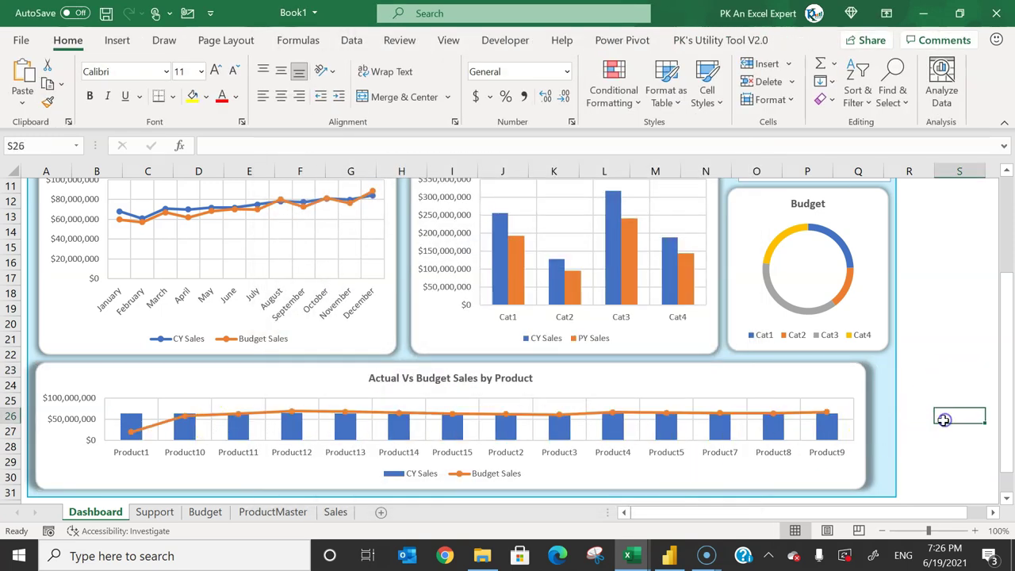
scroll(943, 420, up, 4)
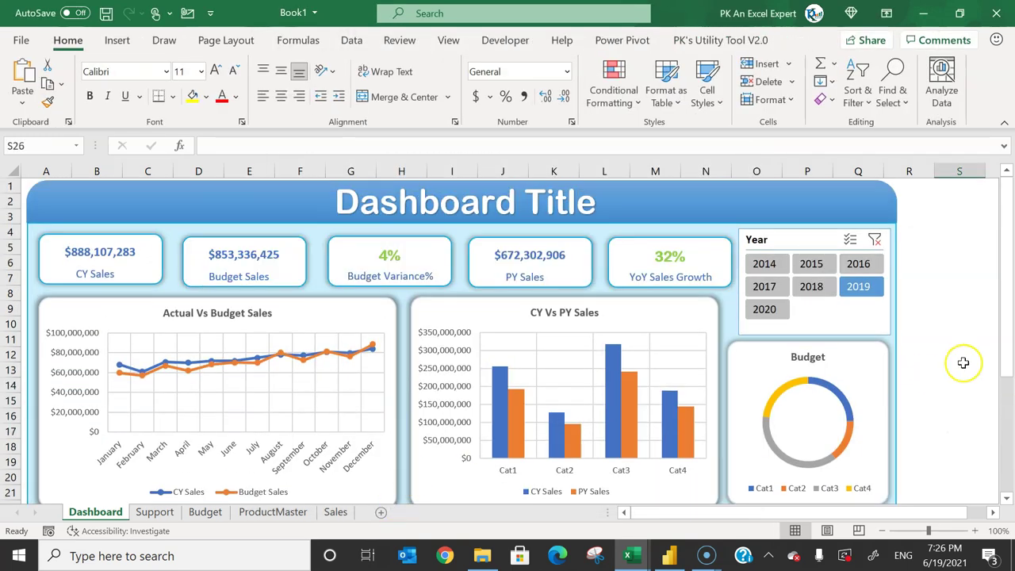